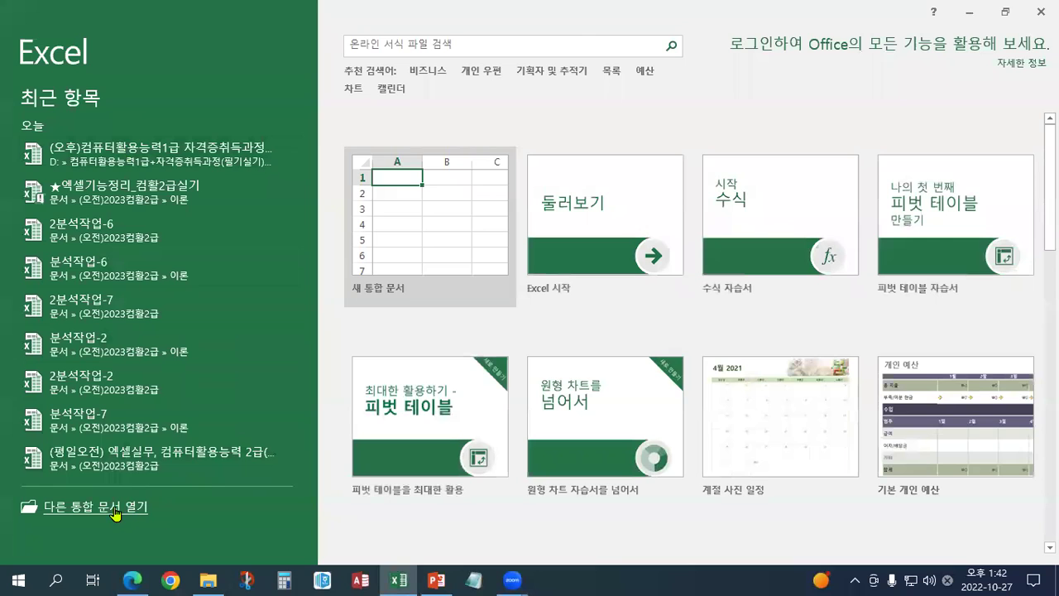
Browse to the 3권_문제집 folder inside (오후)2023년컴활1급 to find the exercise workbook
click(182, 301)
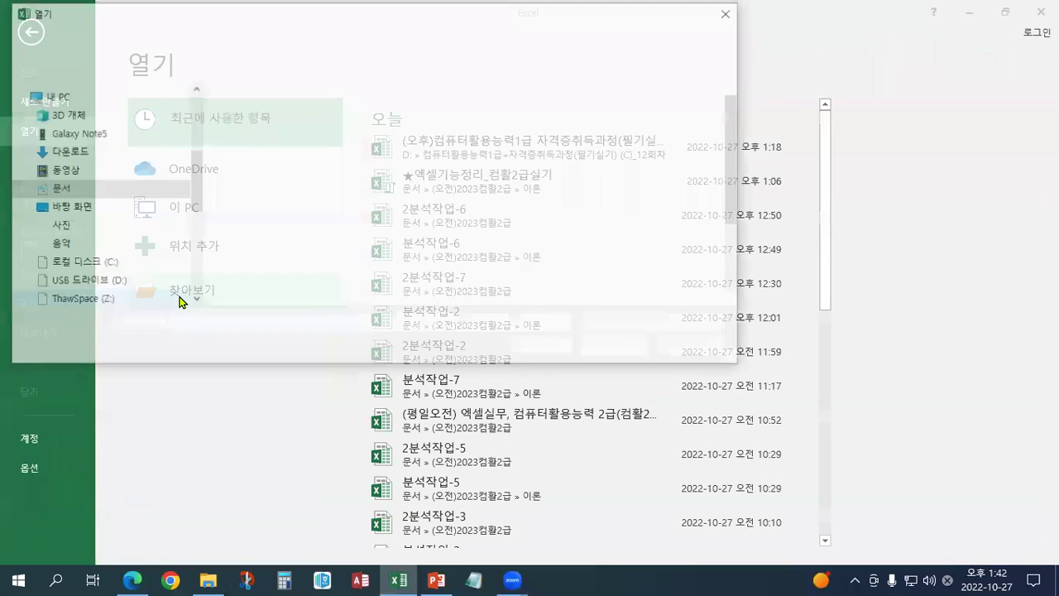
click(273, 146)
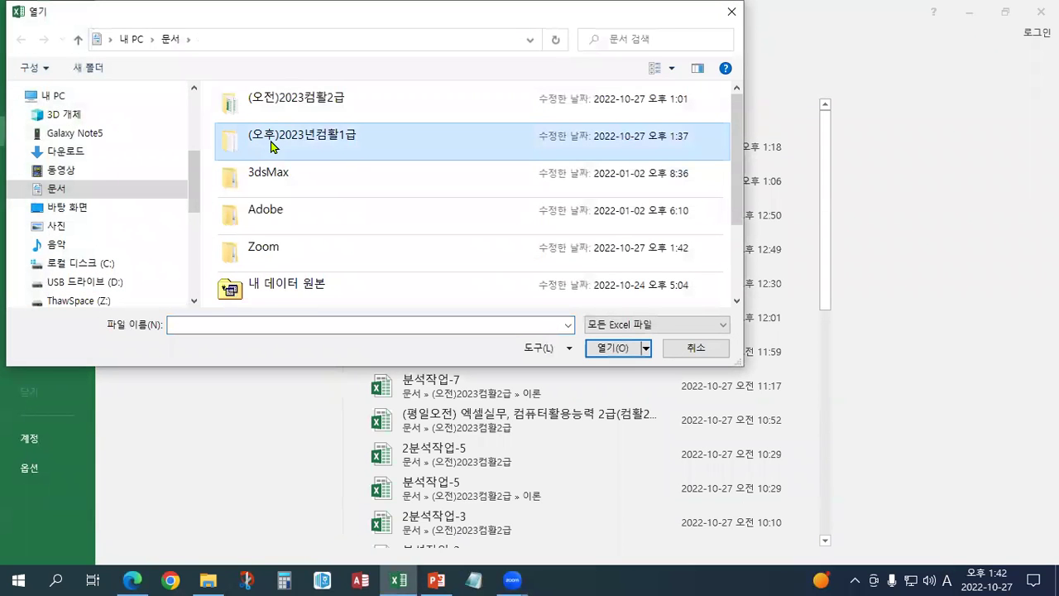
double_click(272, 146)
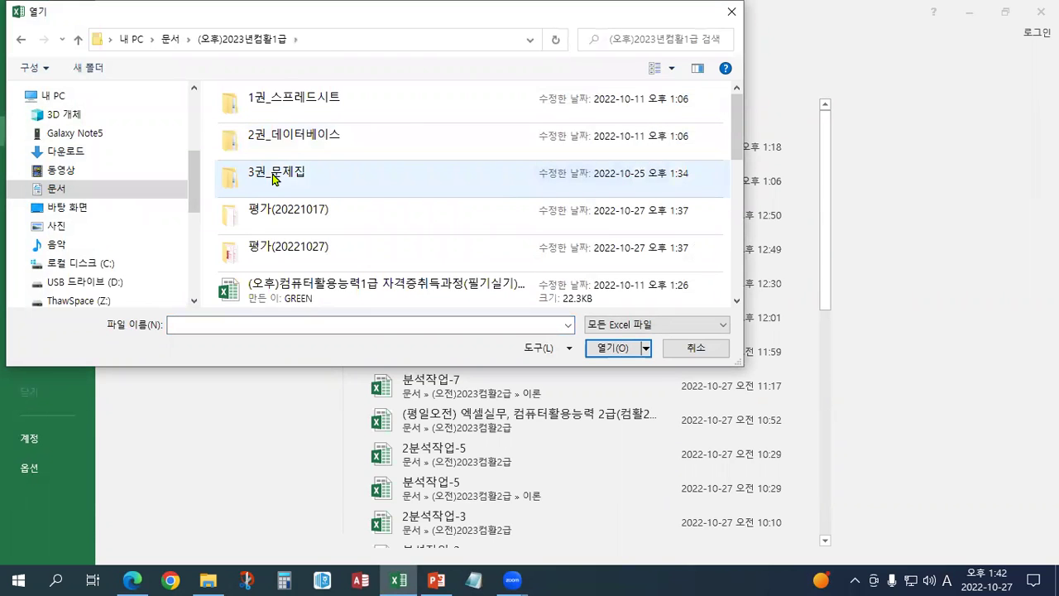
double_click(272, 177)
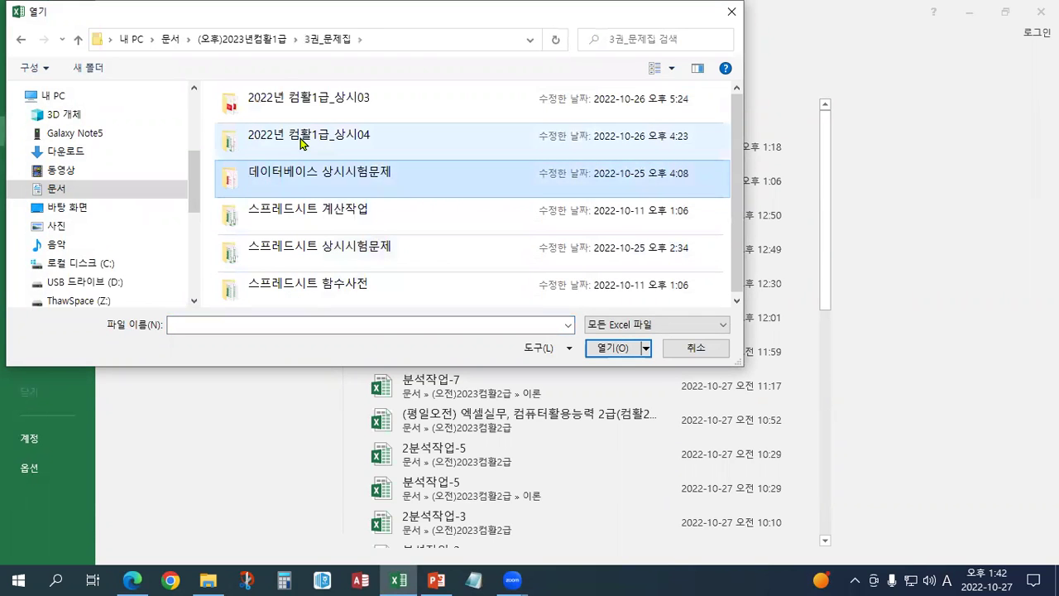
Choose the 1급상시03 workbook in the 2022년 컴활1급_상시03 folder and open it
click(301, 143)
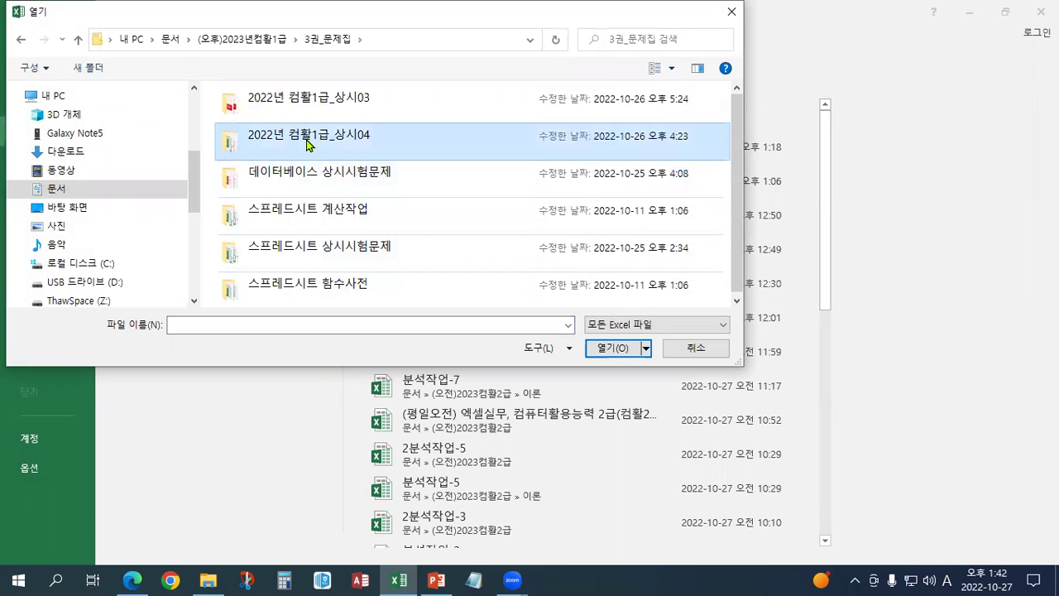
click(324, 100)
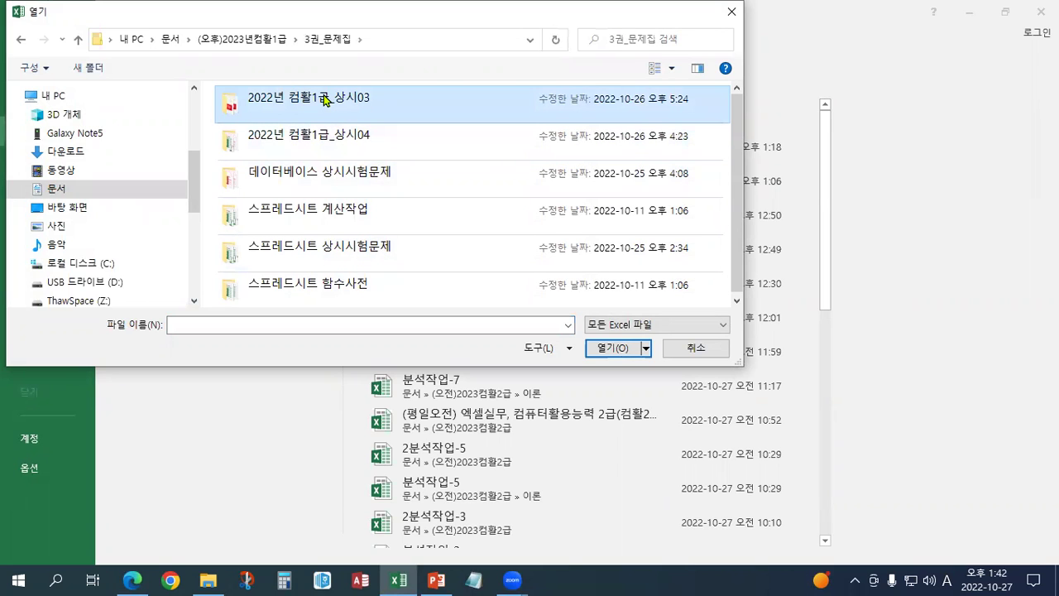
double_click(324, 99)
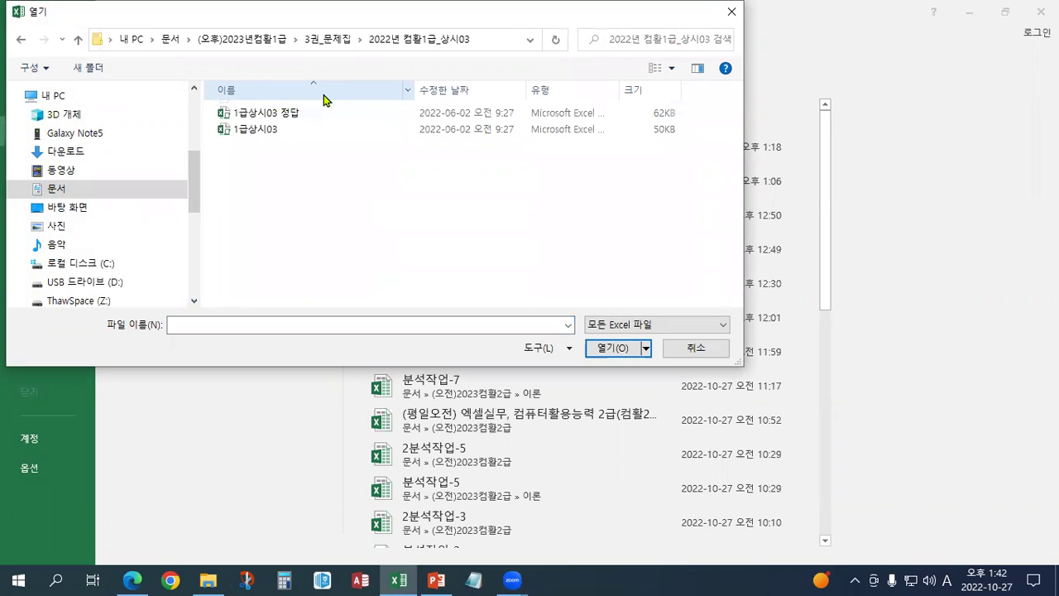
click(651, 74)
click(394, 147)
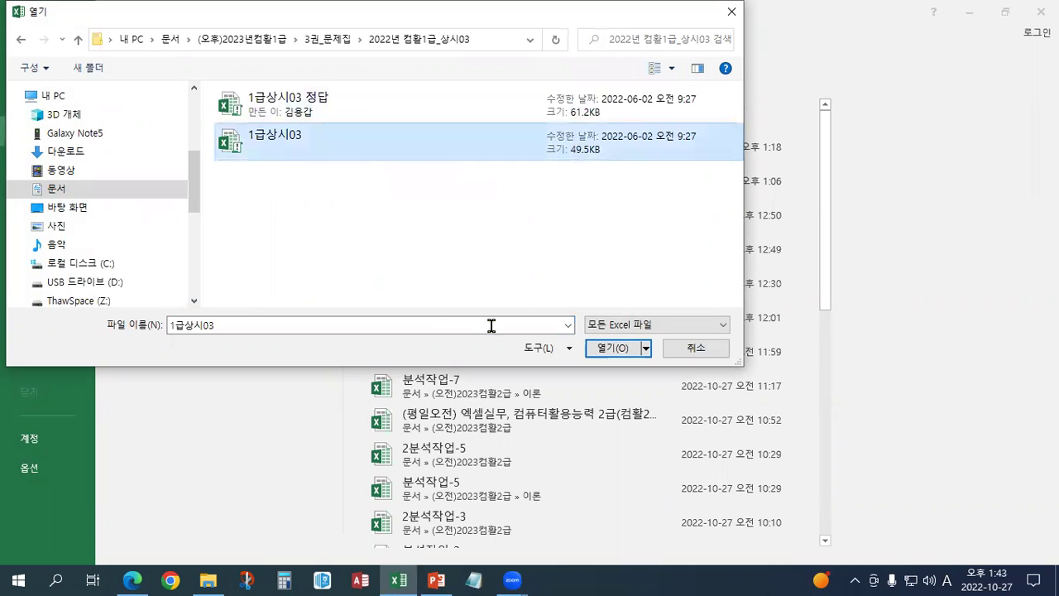
click(599, 351)
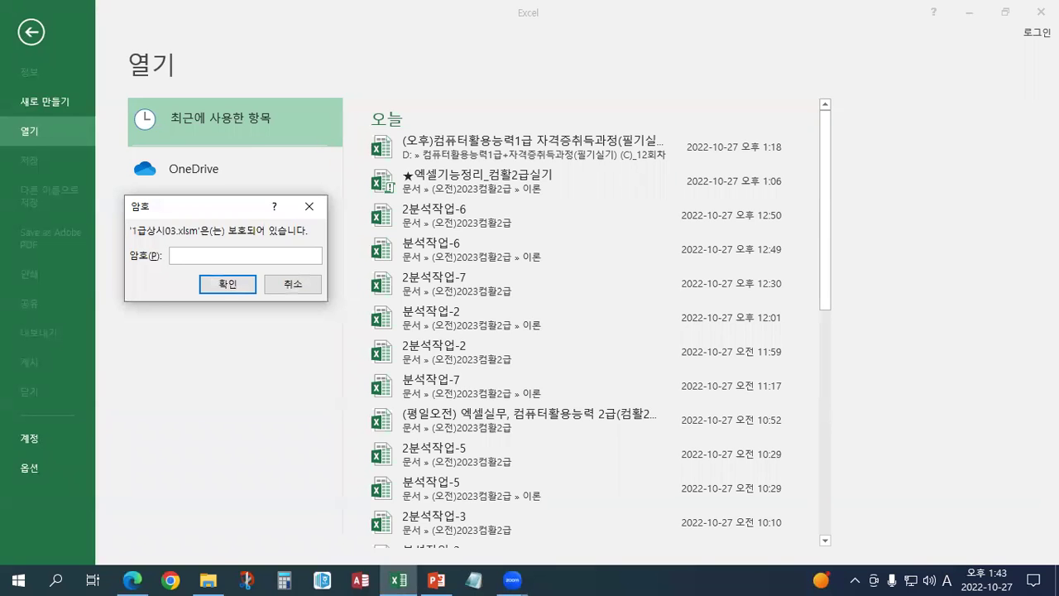
Enter the file password to unlock the protected workbook 1급상시03.xlsm
key(alt+Tab)
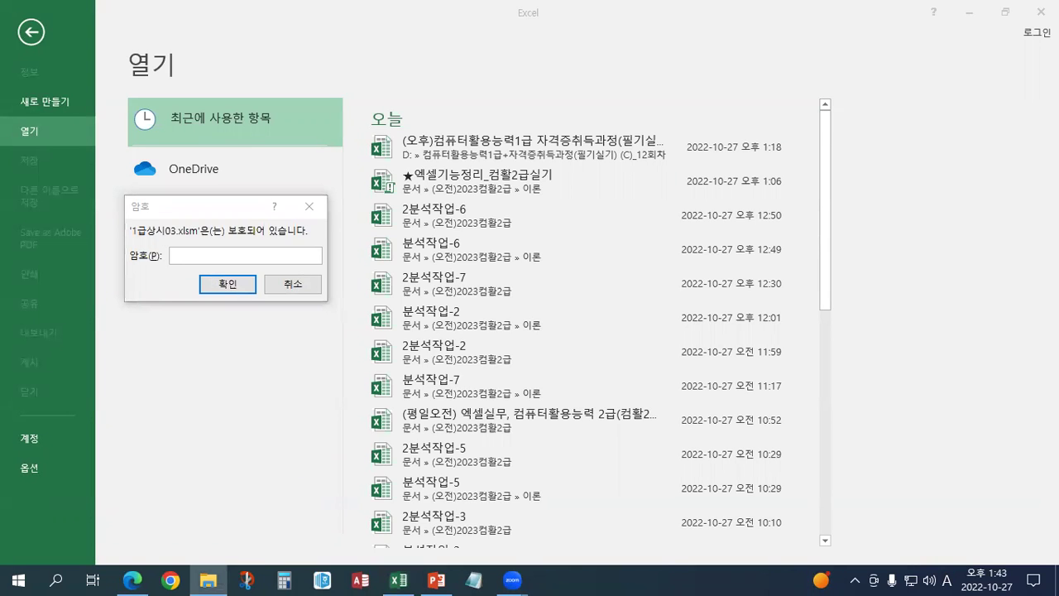
key(alt+Tab)
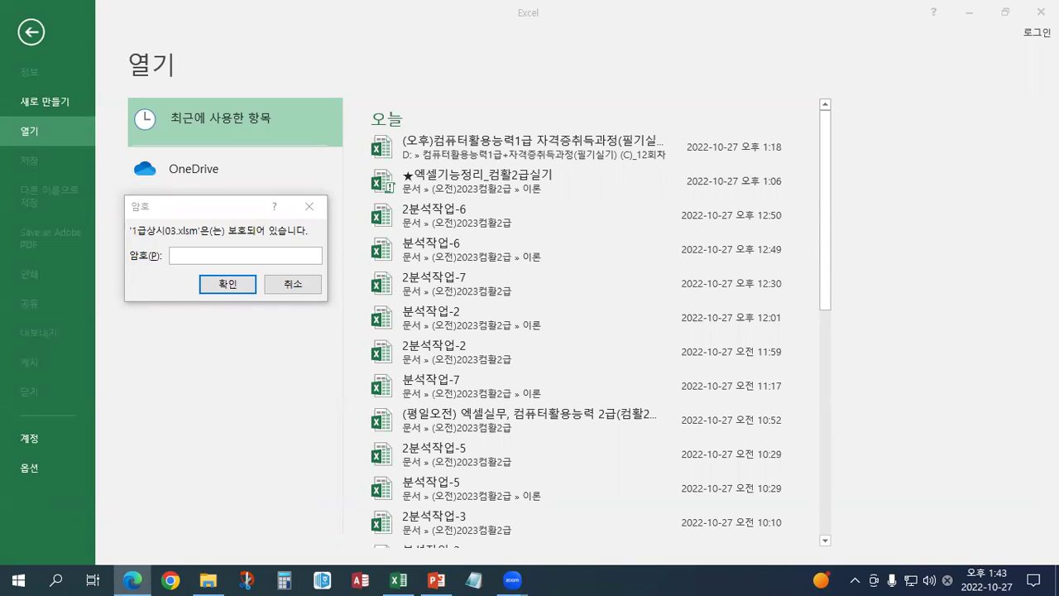
click(223, 252)
text(******)
key(Return)
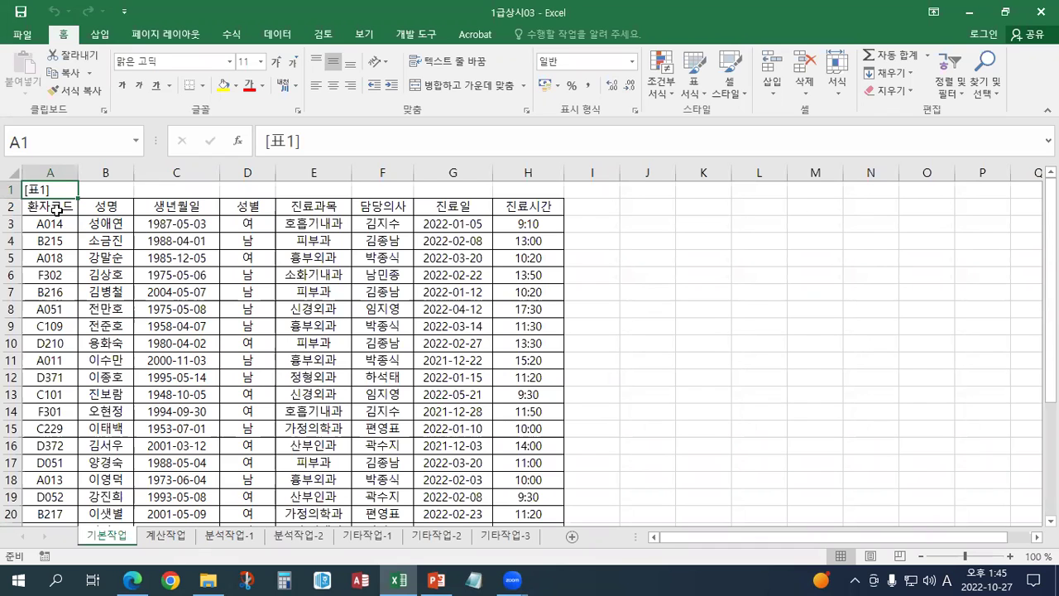
Enter the criteria heading 조건 in cell A32 below the patient table on the 기본작업 sheet
click(633, 208)
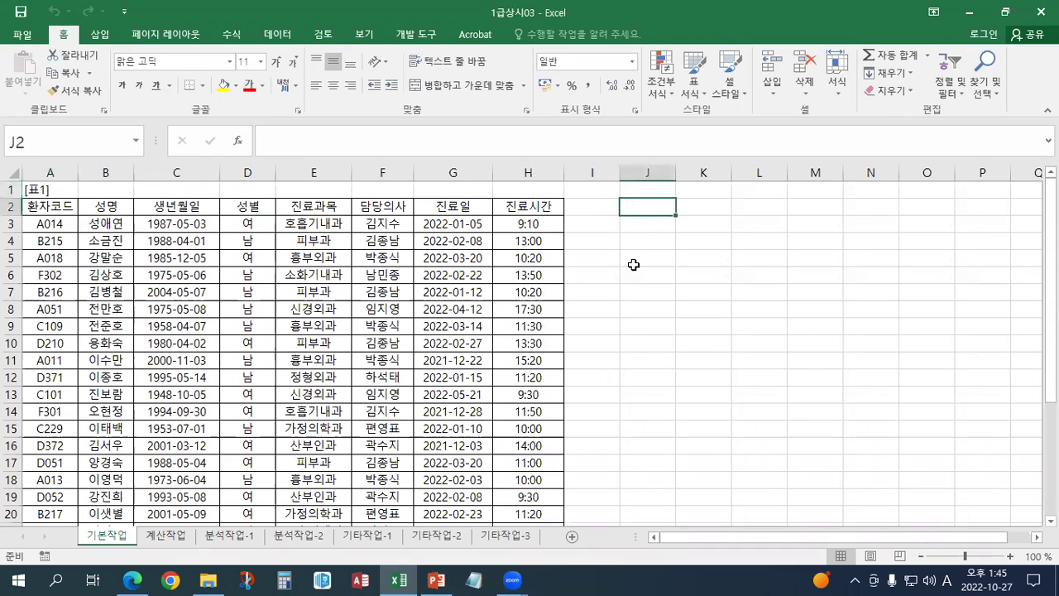
scroll(633, 264, up, 1)
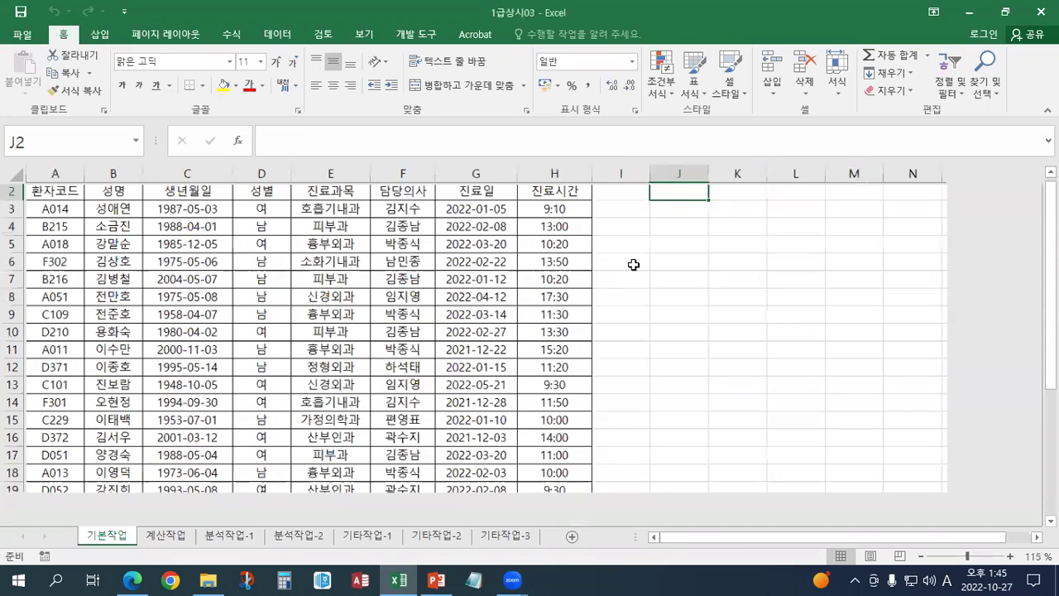
scroll(633, 264, down, 9)
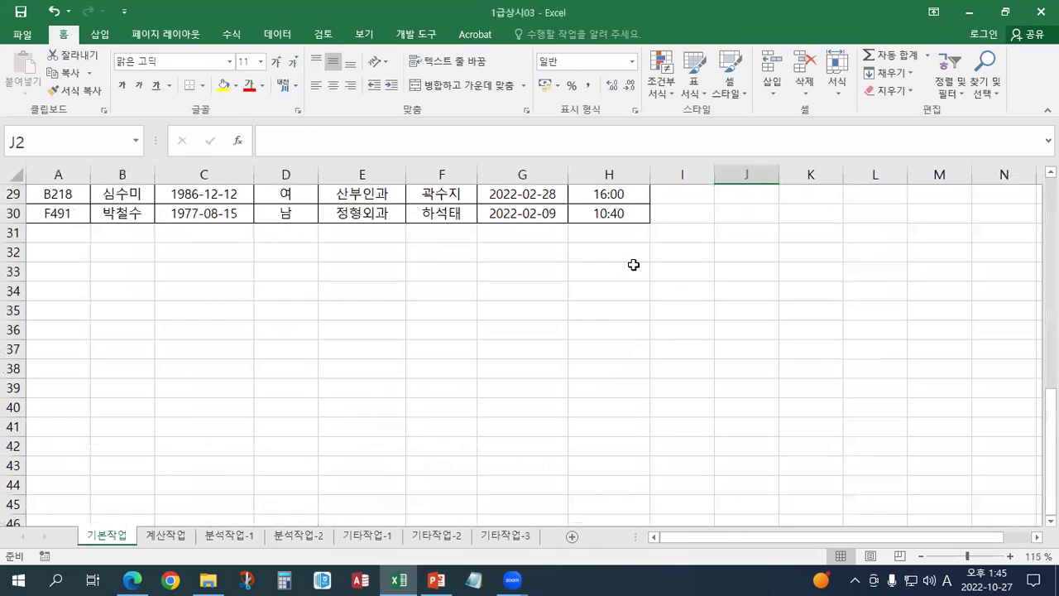
click(74, 254)
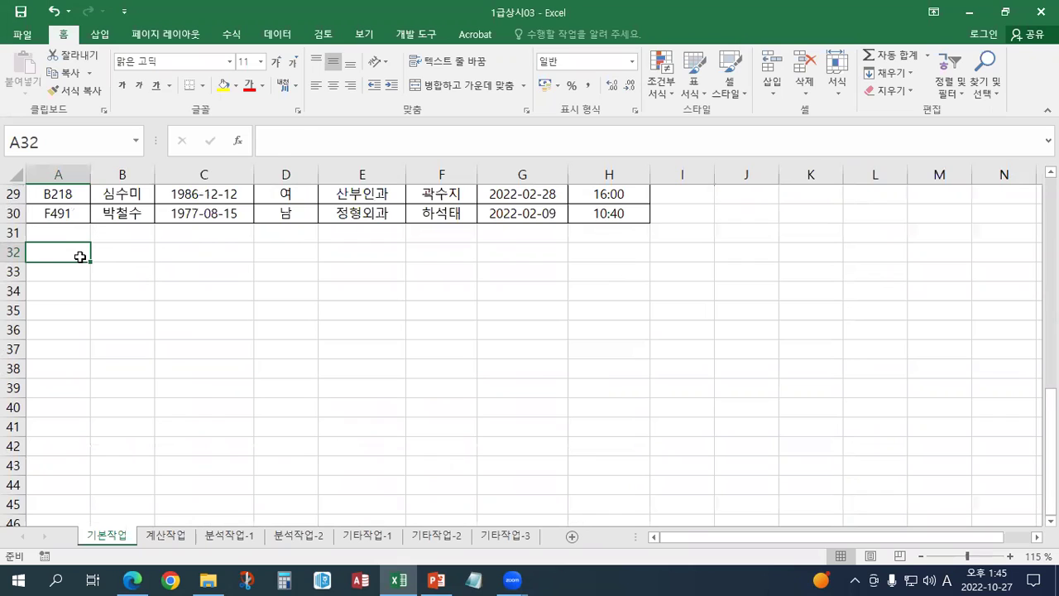
text(WHRJS)
key(BackSpace)
key(BackSpace)
key(BackSpace)
key(BackSpace)
key(BackSpace)
key(Hangul)
text(조건)
key(Return)
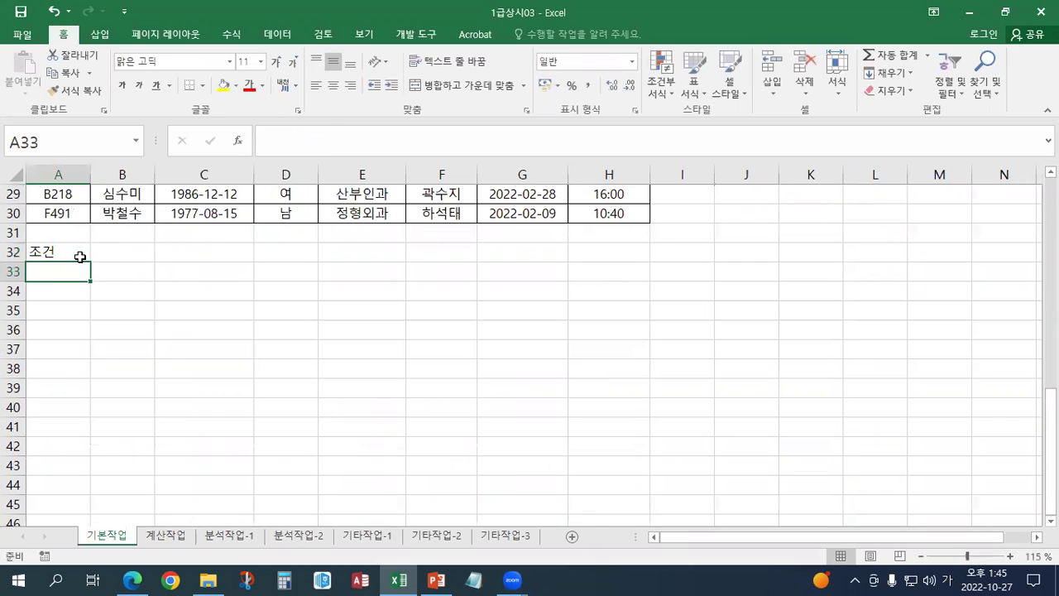
Start the criteria formula in cell A33 with a comparison of the gender in D3 to 남
text(=)
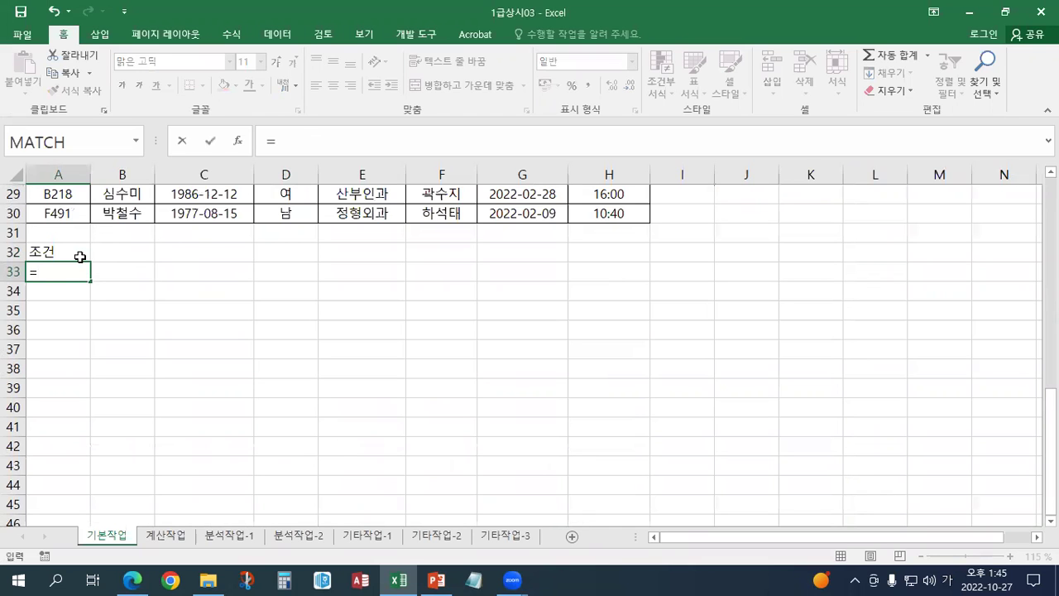
scroll(499, 294, up, 5)
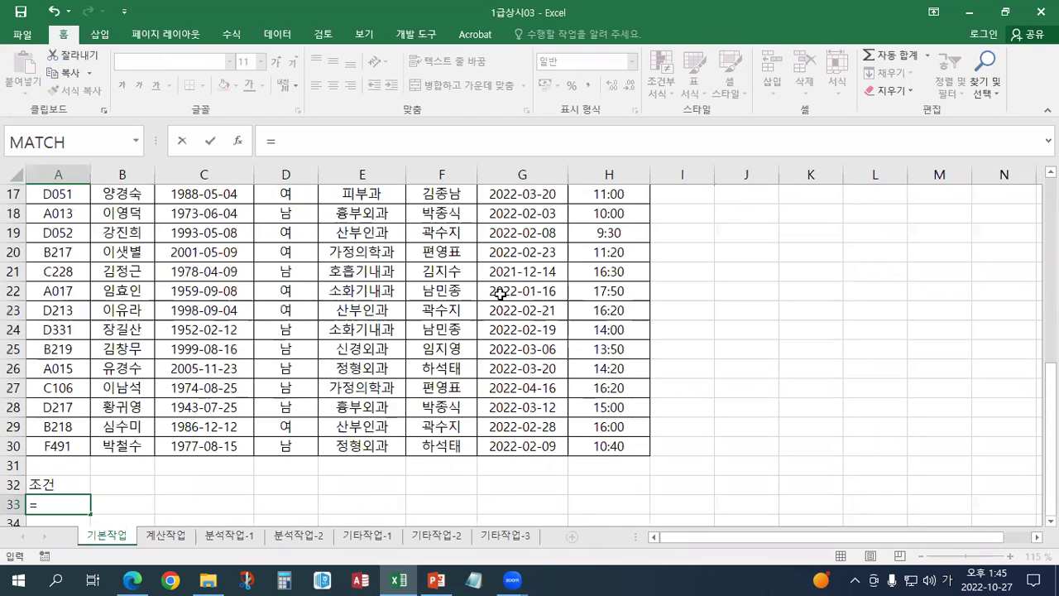
scroll(500, 294, up, 3)
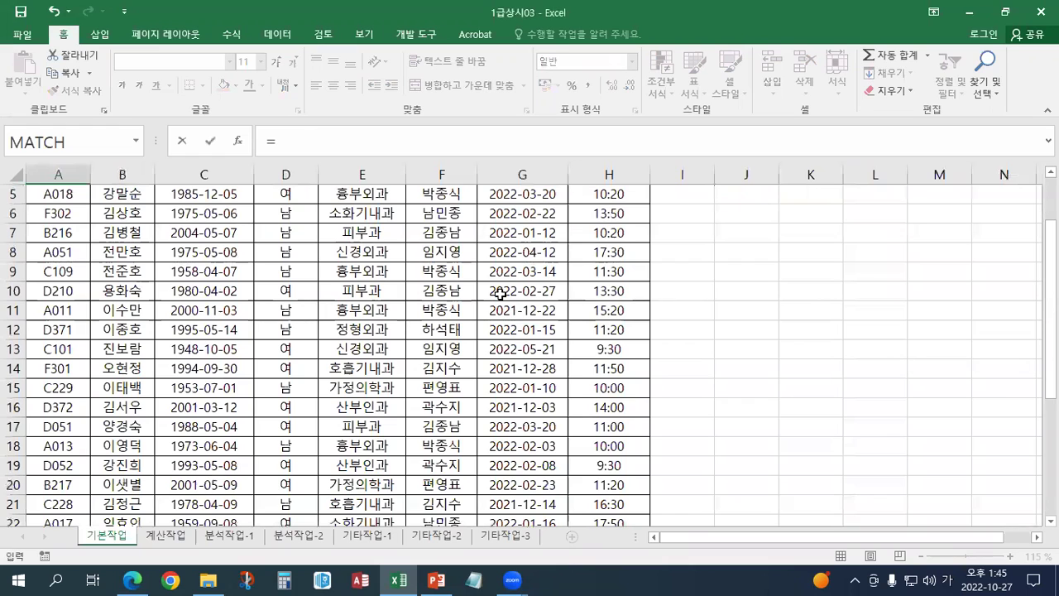
scroll(500, 294, up, 2)
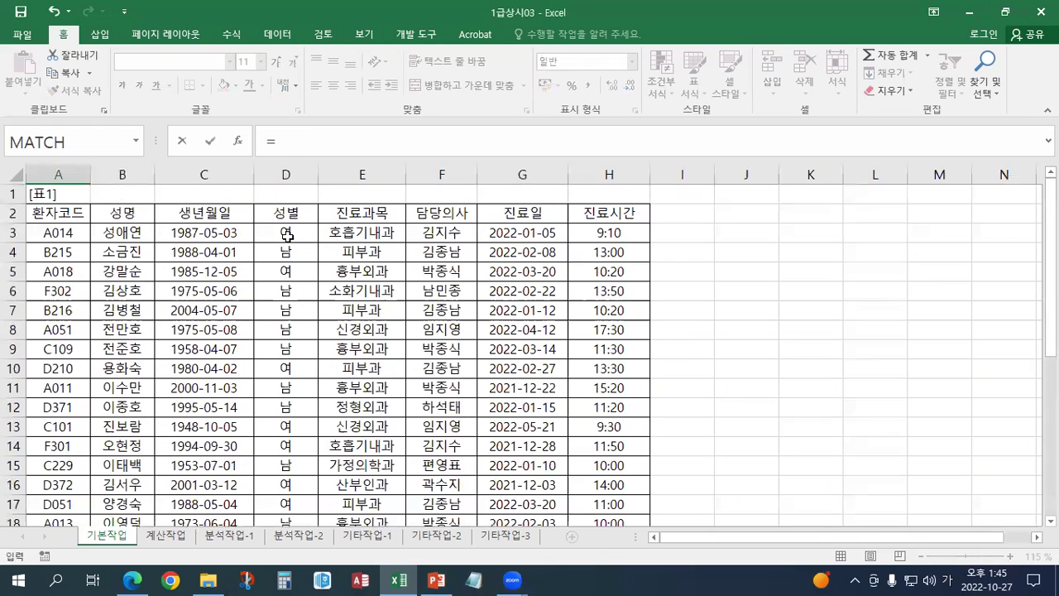
click(290, 235)
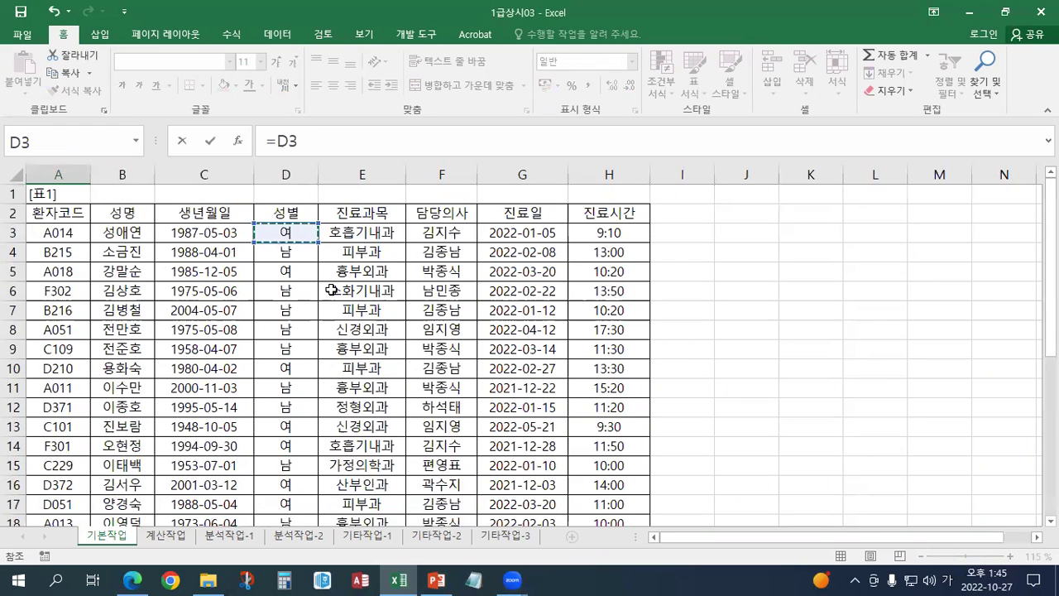
text(=)
text("SL)
key(BackSpace)
key(BackSpace)
key(Hangul)
text(ㄴ)
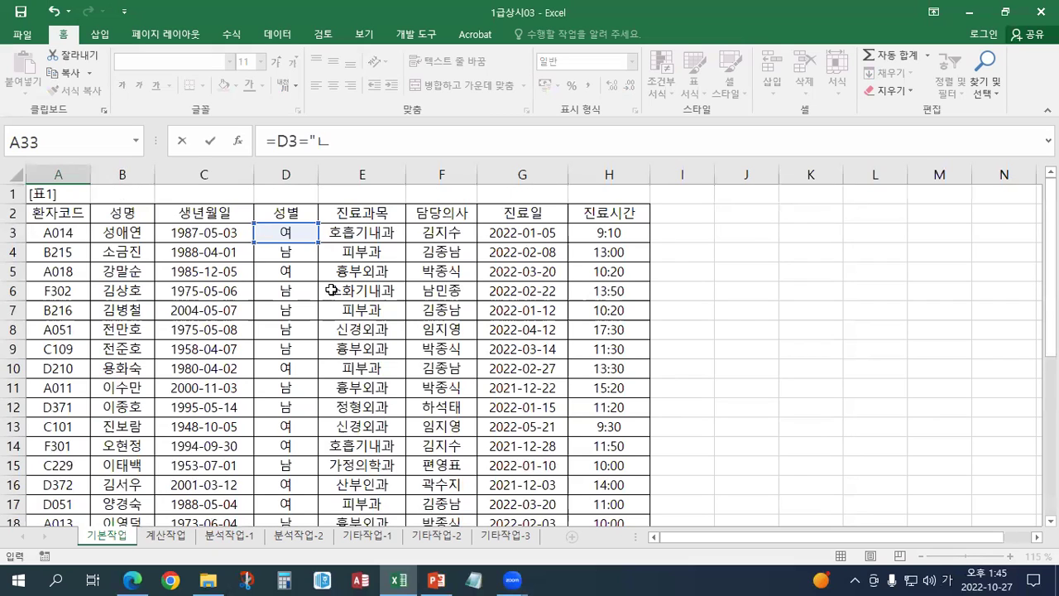
key(Hangul)
text(SK)
key(BackSpace)
key(BackSpace)
key(Hangul)
text(나ㅁ)
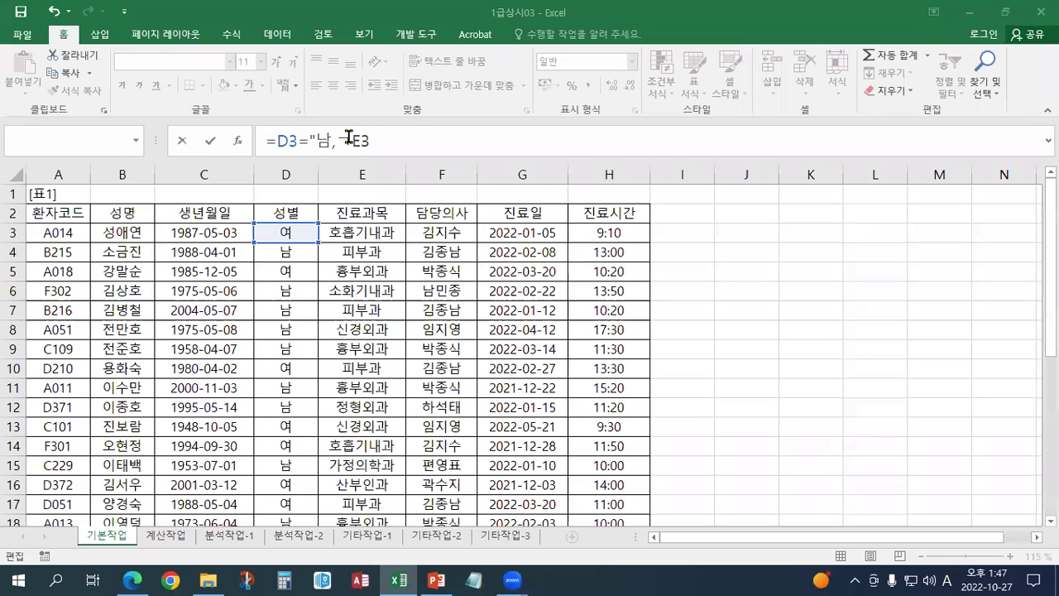
Add the condition RIGHT(E3,2)="내과" to the criteria formula, followed by a comma
click(349, 137)
key(BackSpace)
text(ㄱ)
key(BackSpace)
key(Hangul)
text(RIGHT()
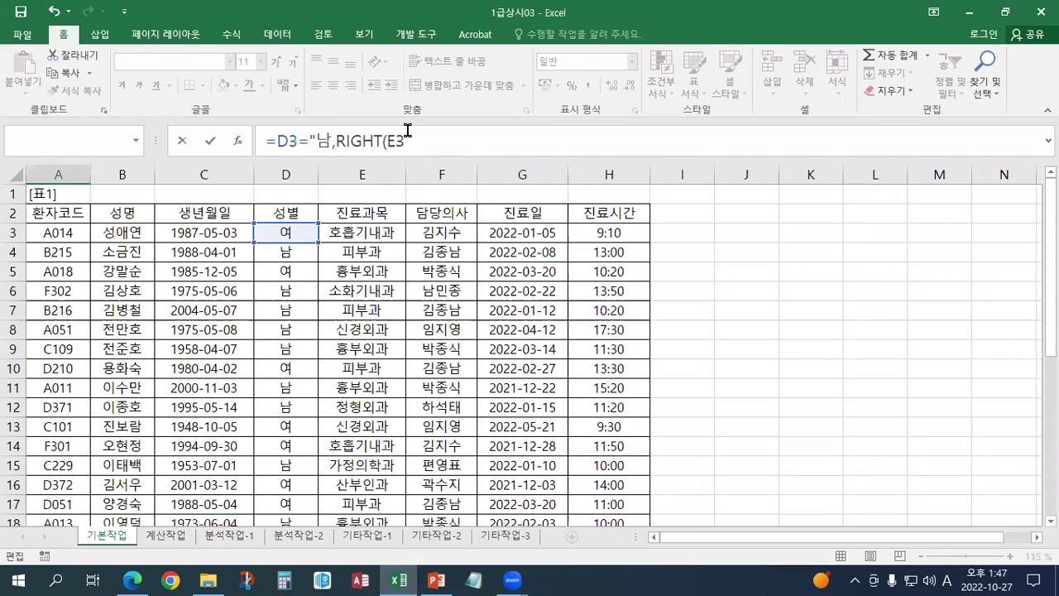
click(457, 141)
text(,2)="s)
key(BackSpace)
key(Hangul)
text(내과",)
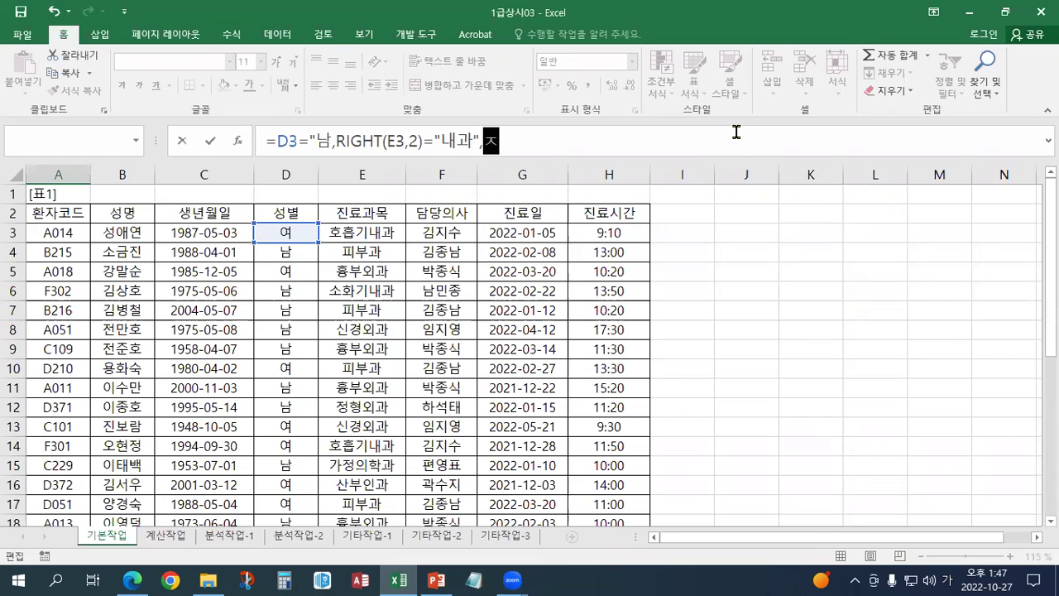
Add a further condition RIGHT(E3,2)="외과" at the end of the criteria formula
click(362, 232)
click(558, 141)
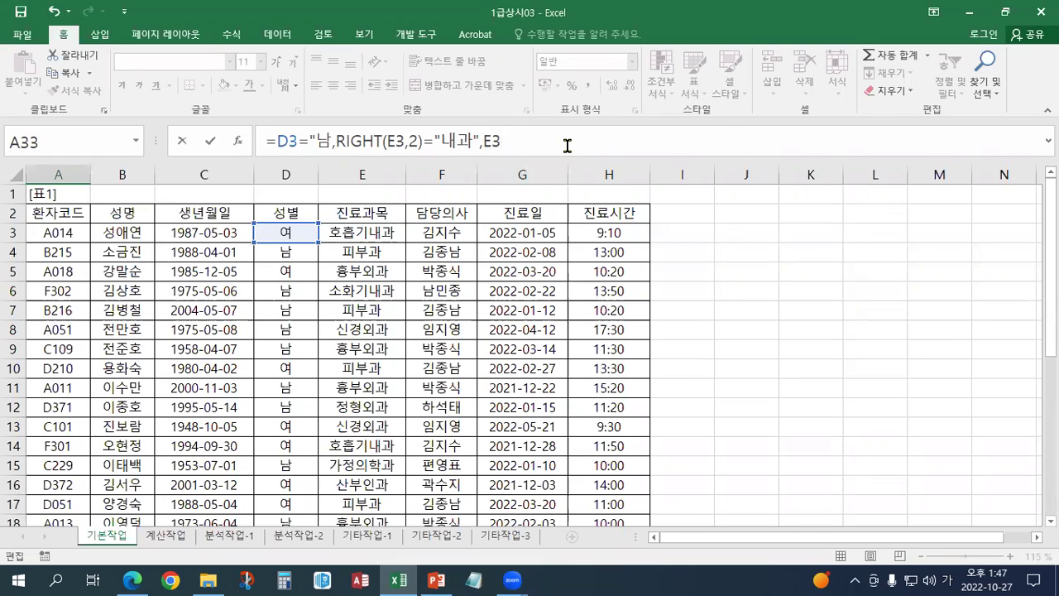
text(RIGHT()
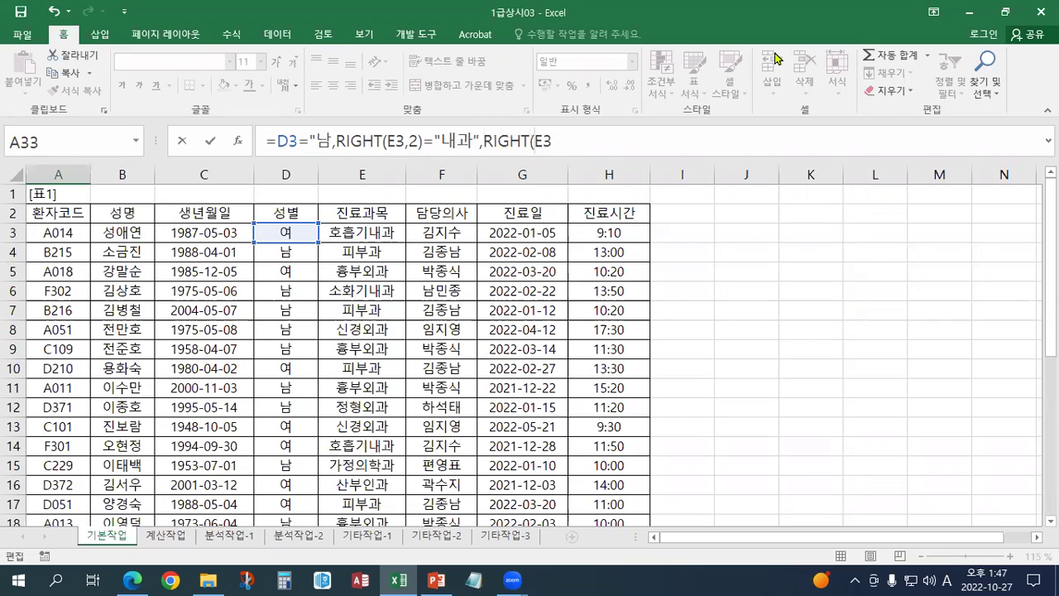
text(,2)="외과")
drag(302, 141, 374, 141)
drag(458, 141, 482, 141)
shift+click(542, 139)
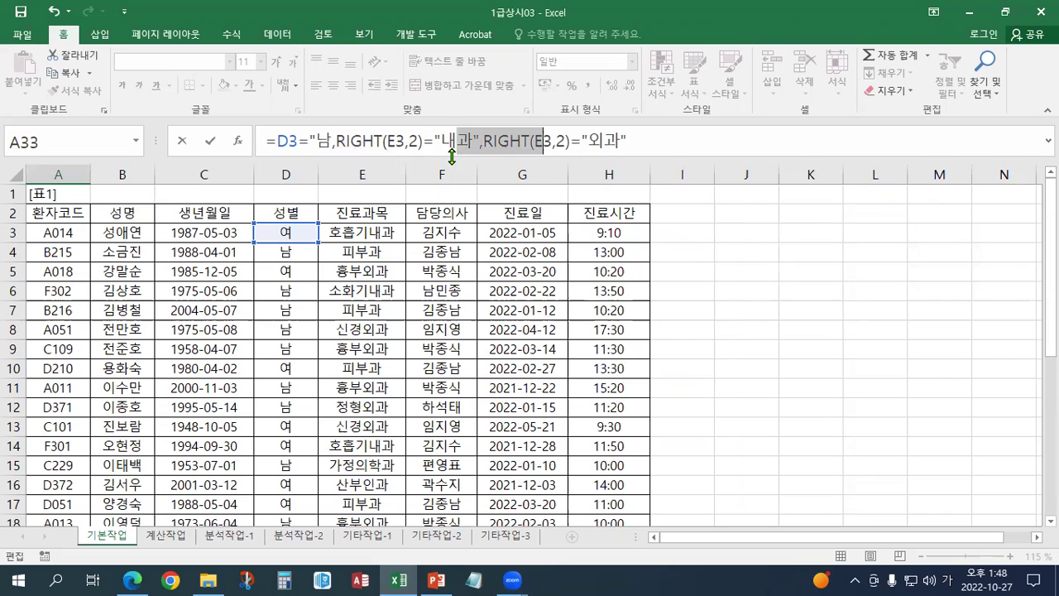
double_click(321, 141)
double_click(450, 141)
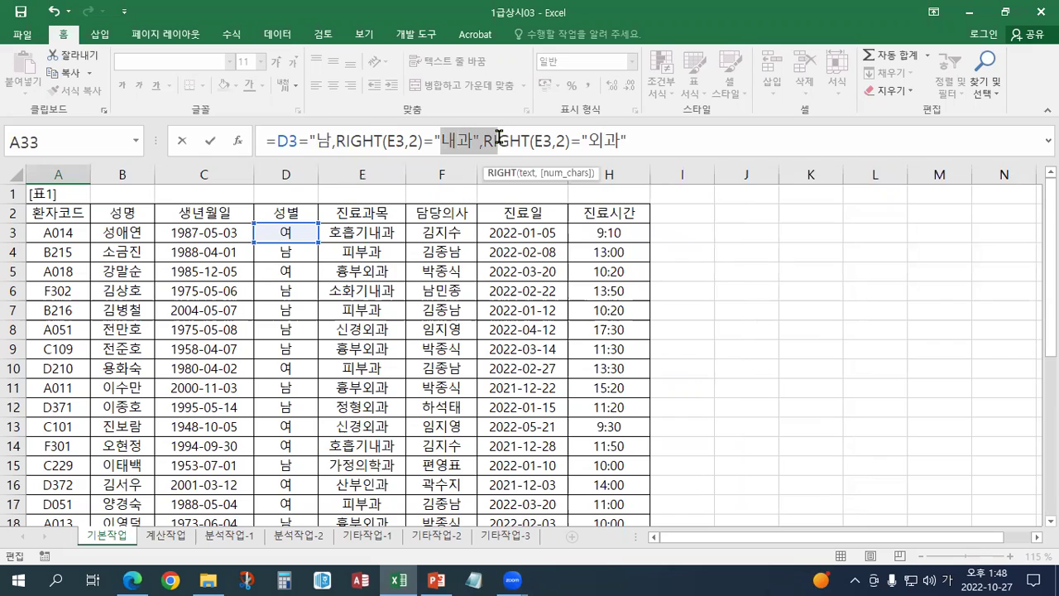
click(339, 141)
drag(422, 140, 524, 137)
Wrap the two RIGHT conditions for 내과 and 외과 in an OR function
click(337, 140)
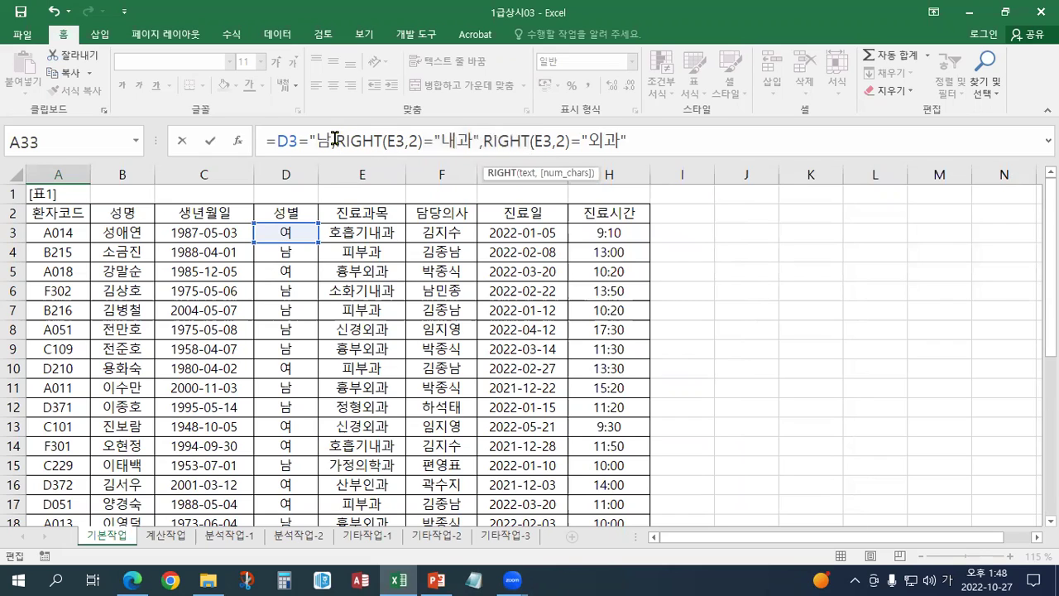
text(ㅒ)
key(BackSpace)
text(OR()
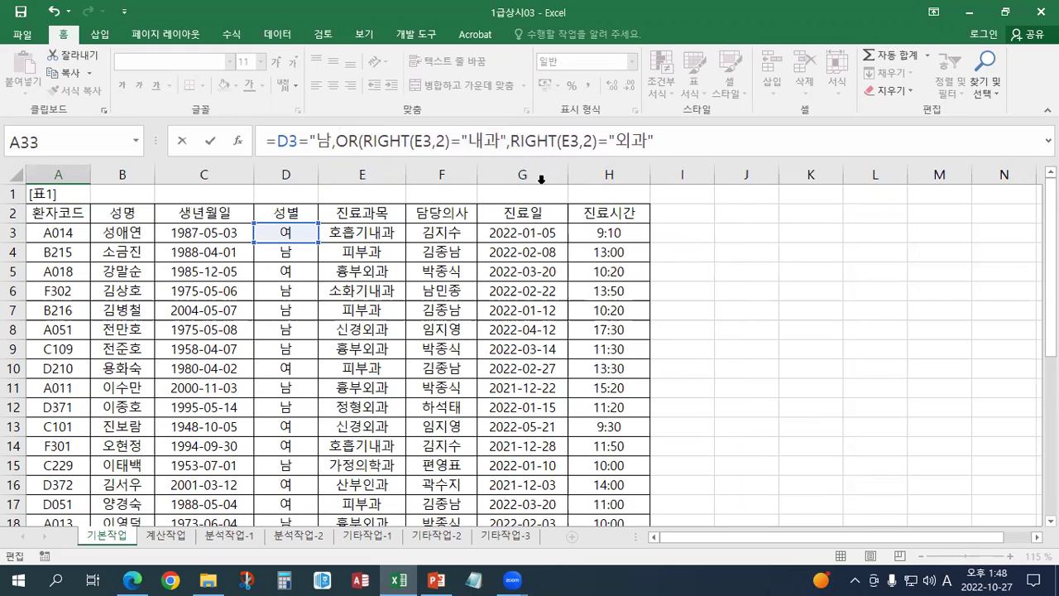
click(666, 141)
text())
Wrap the gender condition and the OR condition in an AND function and submit the formula in A33
drag(378, 144, 467, 142)
drag(266, 141, 284, 141)
click(277, 141)
text(AND()
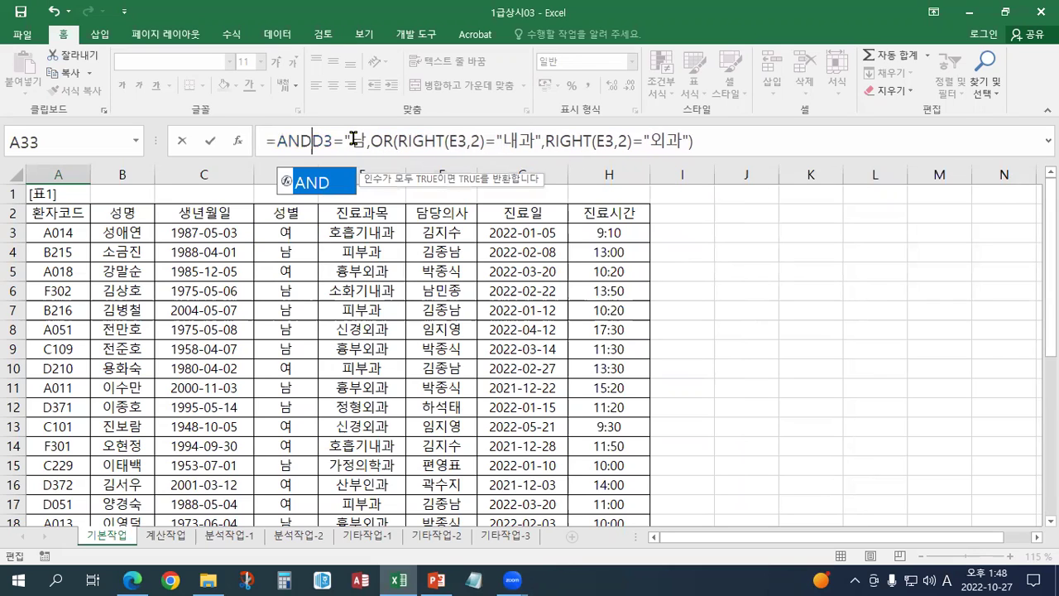
click(720, 142)
text())
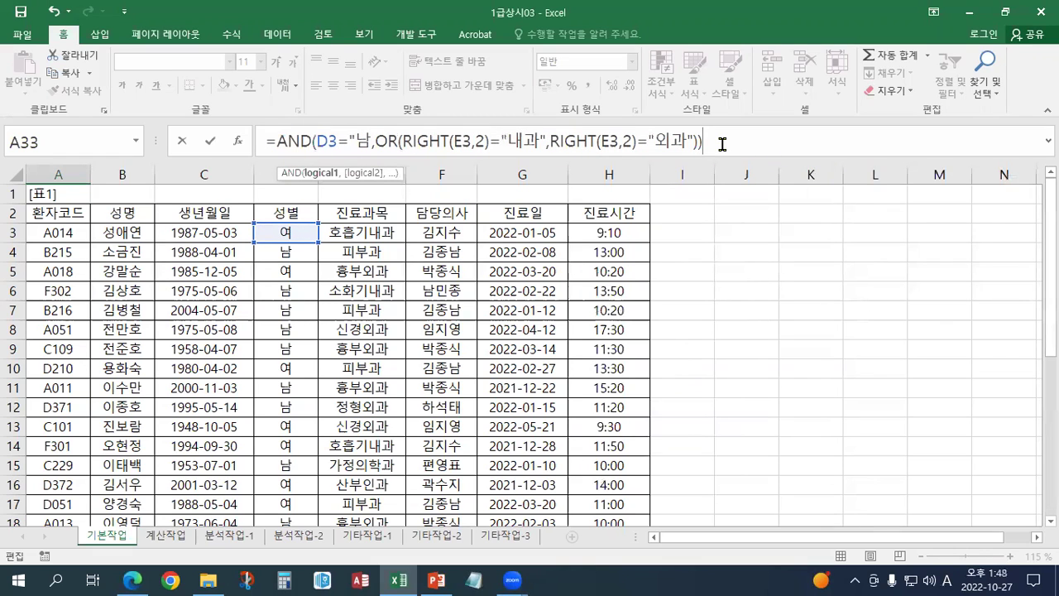
key(Return)
key(Return)
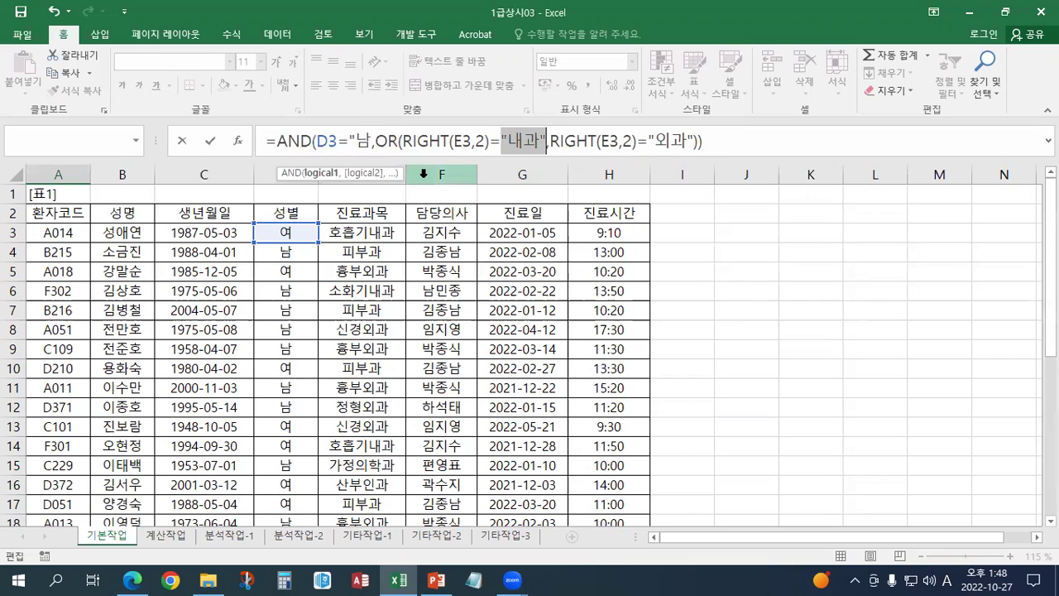
Add the missing closing quotation mark after 남 in the criteria formula and submit it
click(374, 142)
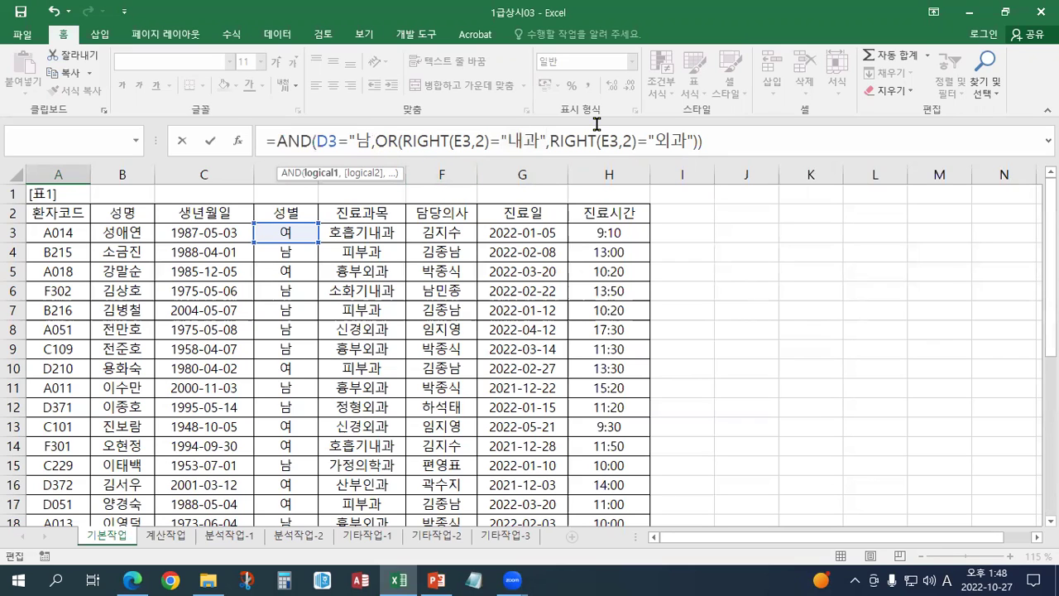
text(")
key(Return)
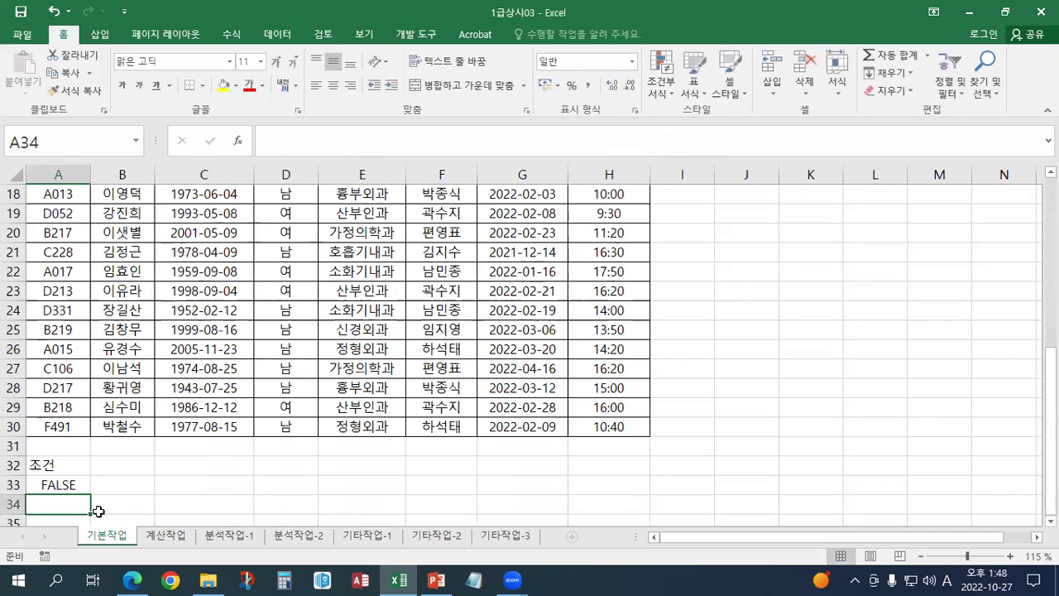
Copy the formula text of A33 and paste it into a new text box over the lower part of the table
click(74, 482)
scroll(201, 445, down, 1)
click(710, 142)
key(shift+Home)
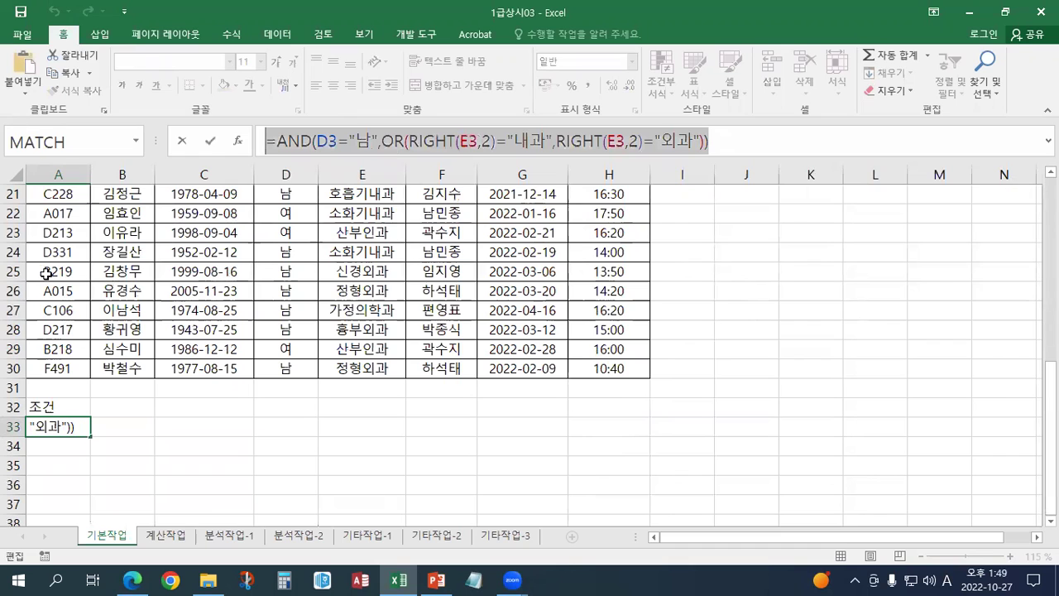
key(Escape)
click(106, 36)
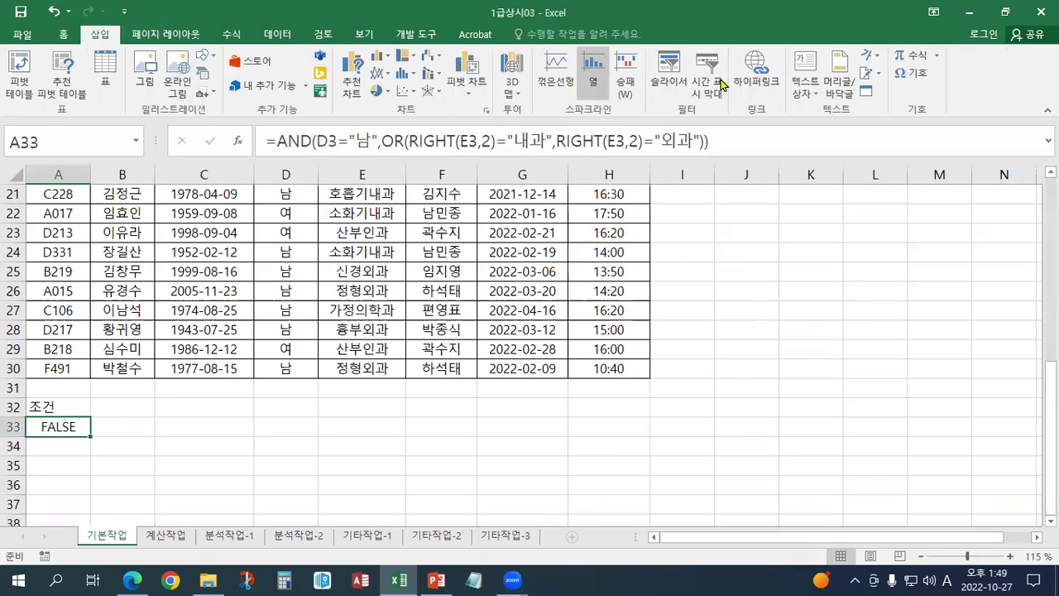
click(805, 71)
click(278, 290)
key(ctrl+v)
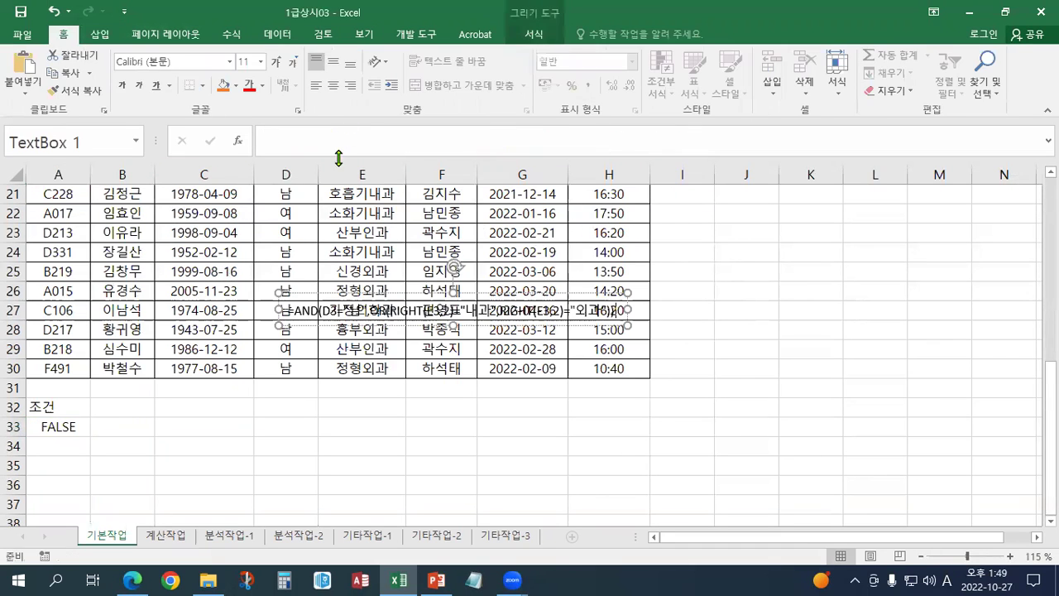
Enlarge the text box's font and give the box the shape style with an orange outline
key(Escape)
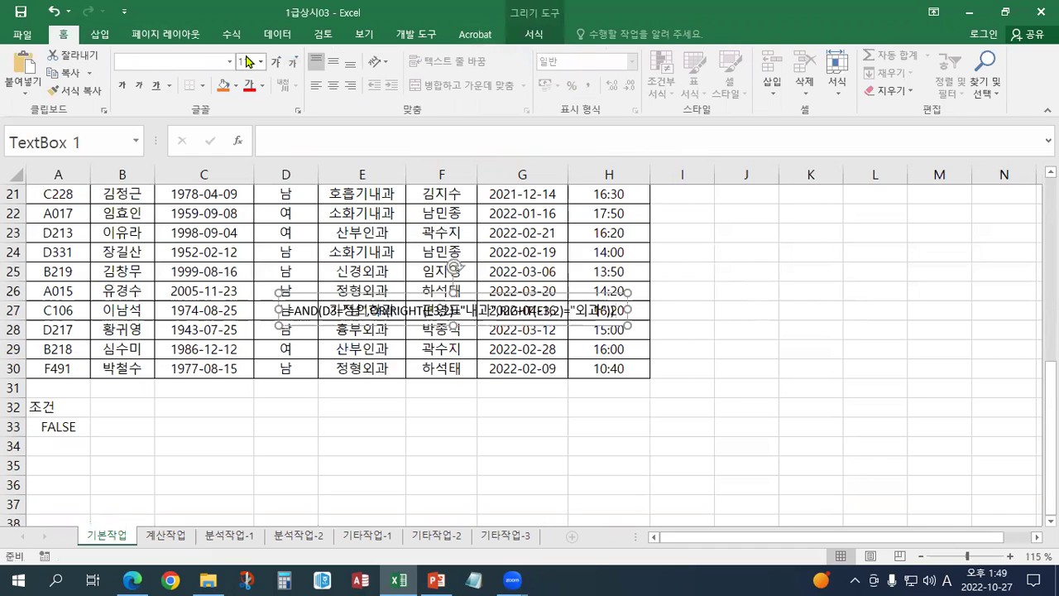
click(273, 63)
click(273, 63)
click(273, 63)
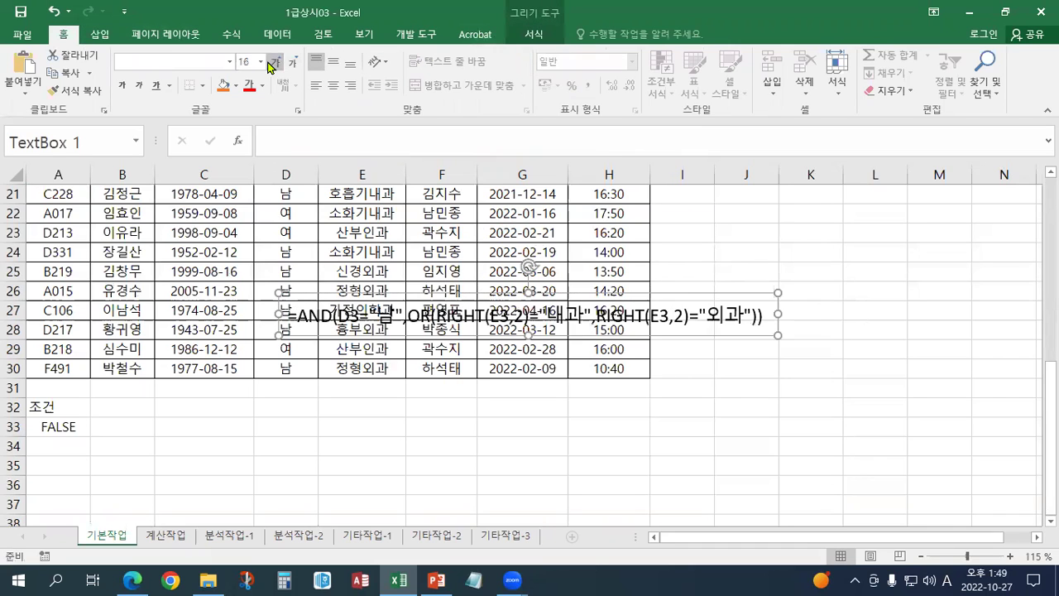
click(542, 36)
click(311, 73)
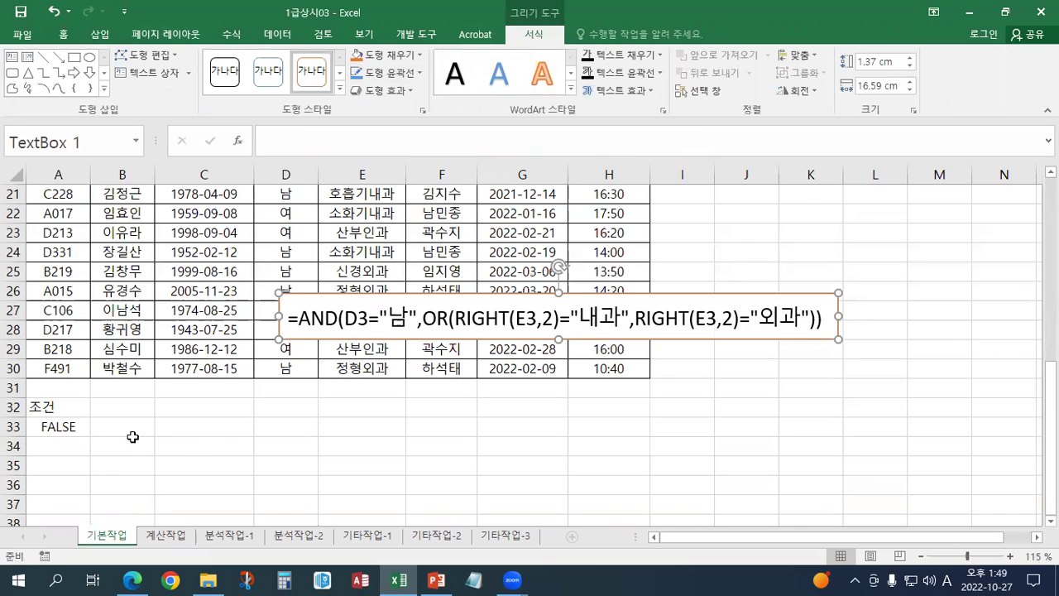
click(59, 468)
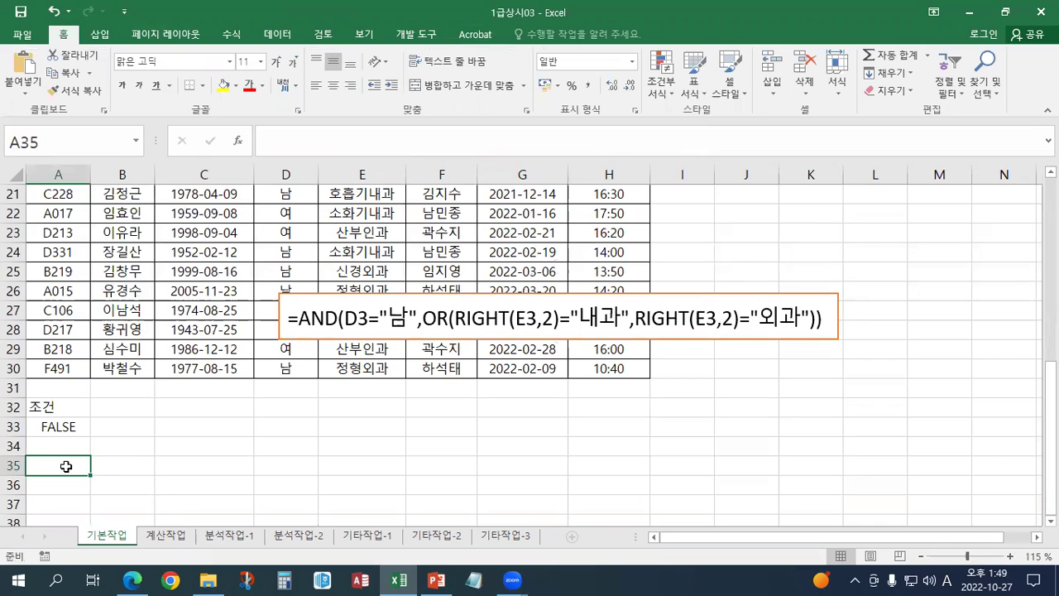
Start an advanced filter on the list range A2:H30 with A32:A33 as the criteria range
drag(596, 368, 33, 214)
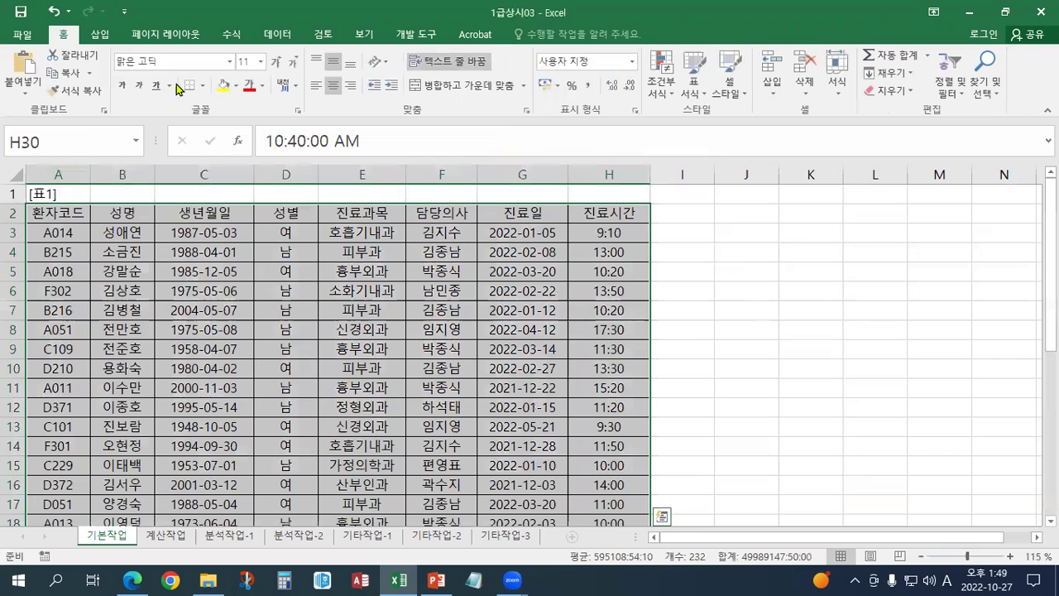
click(277, 34)
click(513, 90)
click(219, 258)
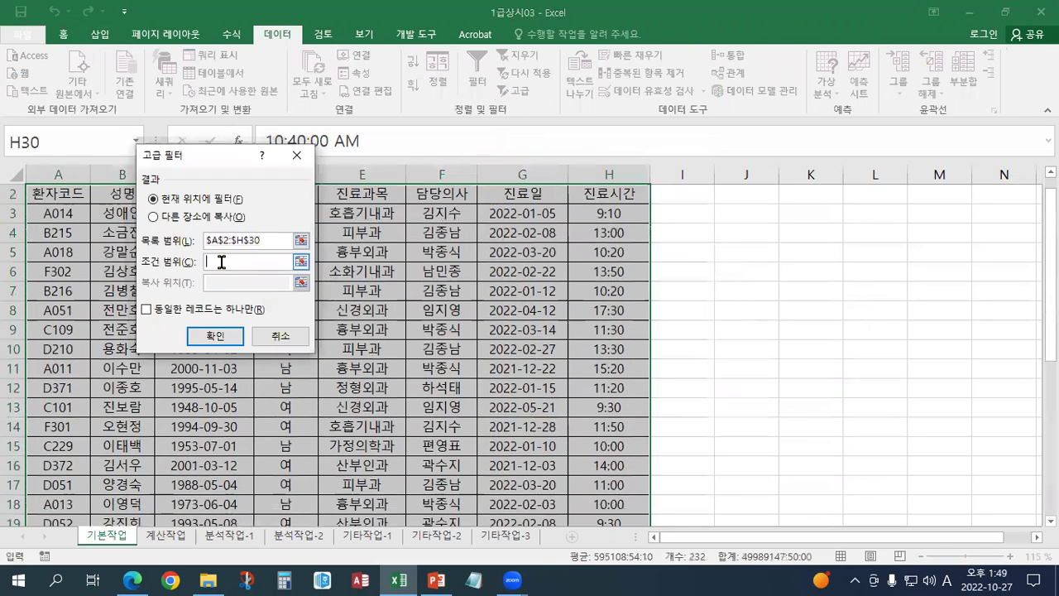
scroll(331, 372, down, 4)
drag(51, 368, 50, 387)
Set the advanced filter to copy its results to another location starting at A35, and run it
click(156, 217)
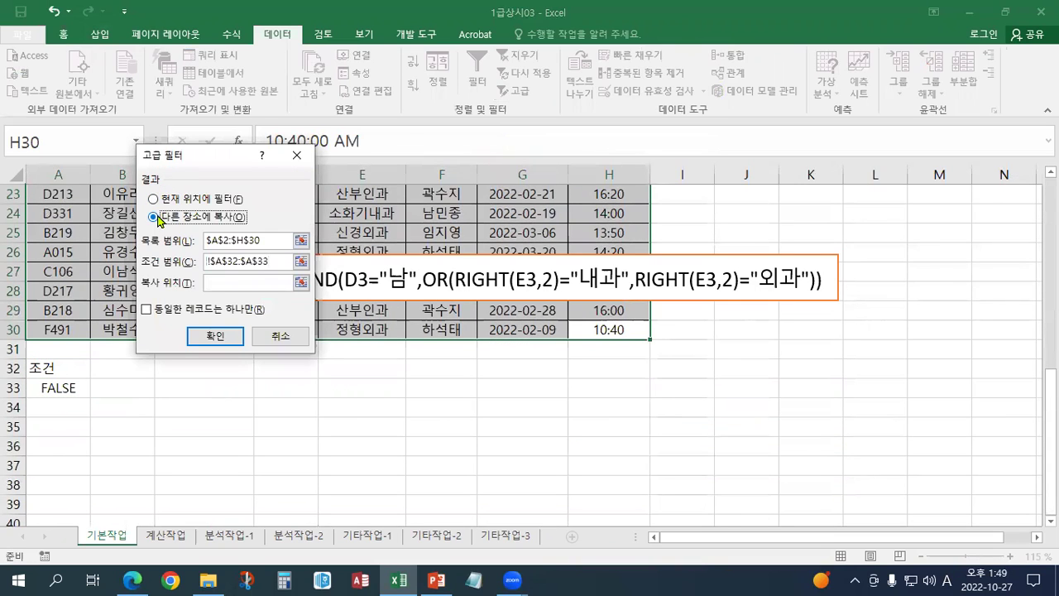
click(220, 280)
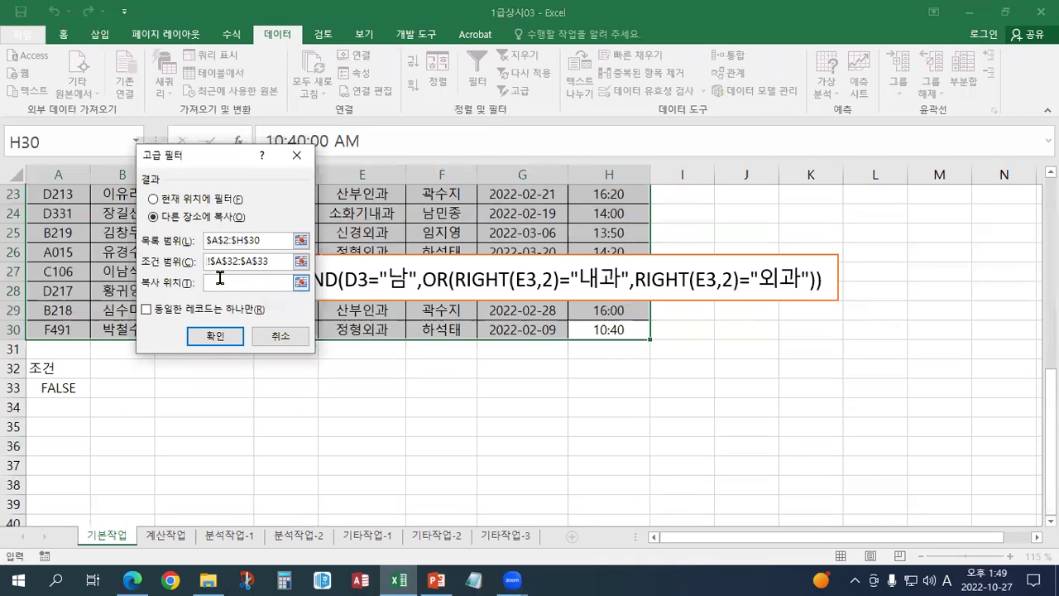
click(57, 427)
click(214, 336)
scroll(215, 340, down, 2)
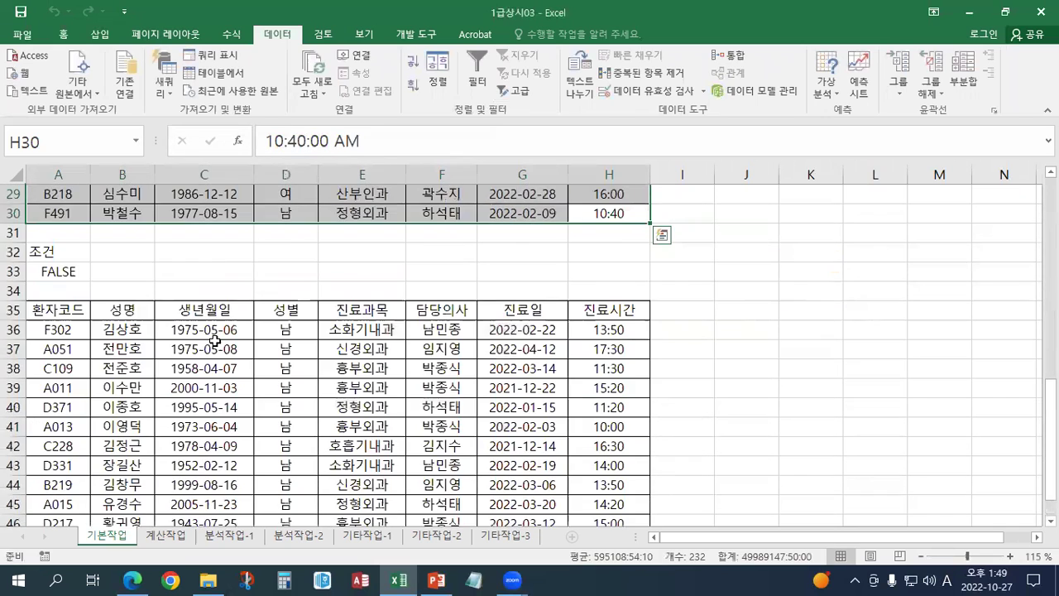
scroll(214, 340, down, 2)
scroll(220, 348, up, 1)
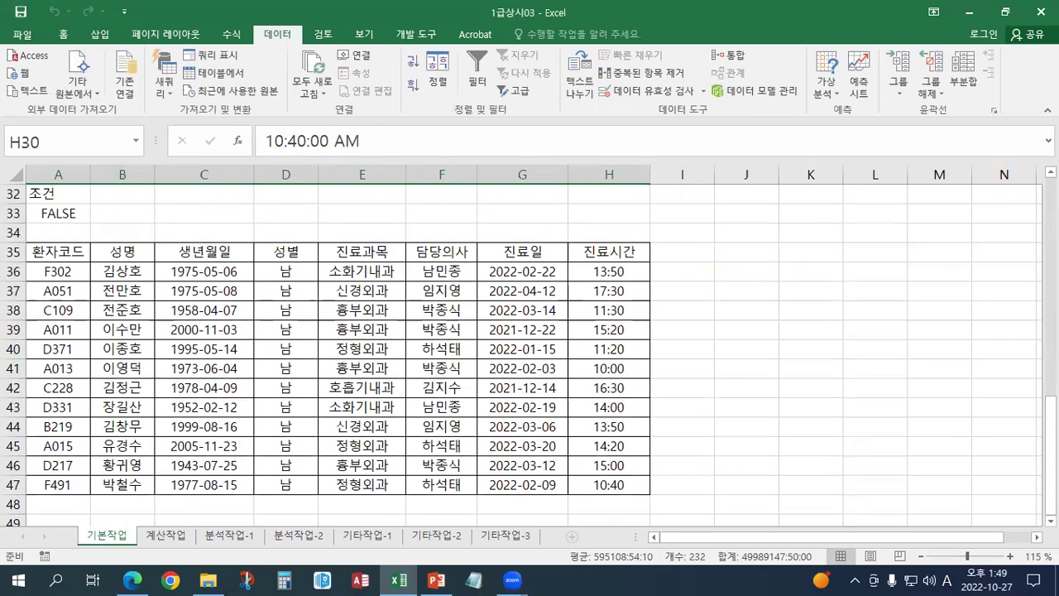
Select the data rows A3:H30 and create a new conditional formatting rule that uses a formula
click(133, 580)
scroll(129, 376, up, 10)
drag(60, 232, 568, 504)
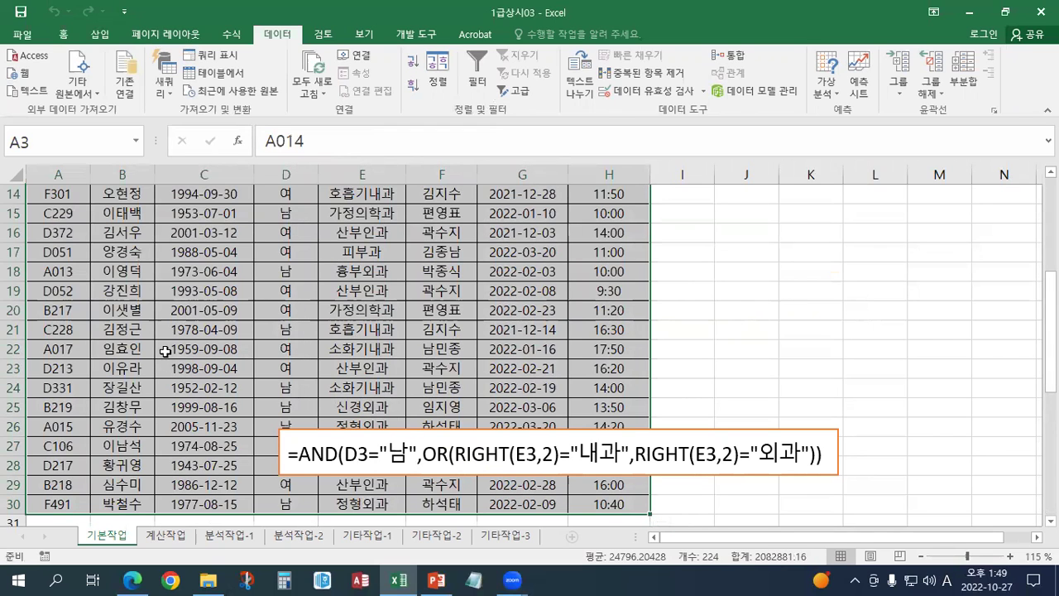
scroll(169, 348, up, 4)
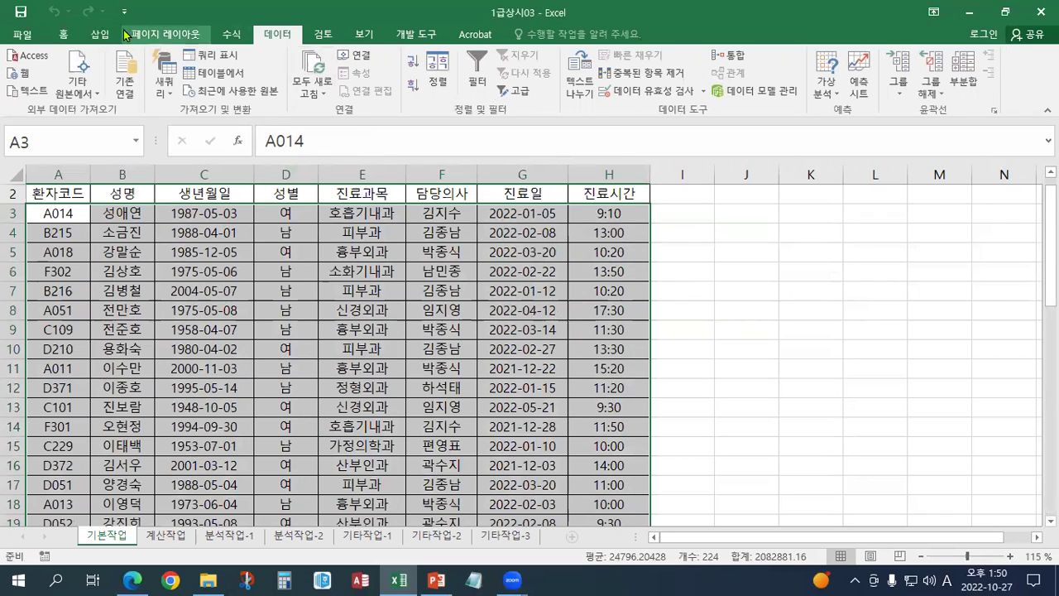
click(64, 35)
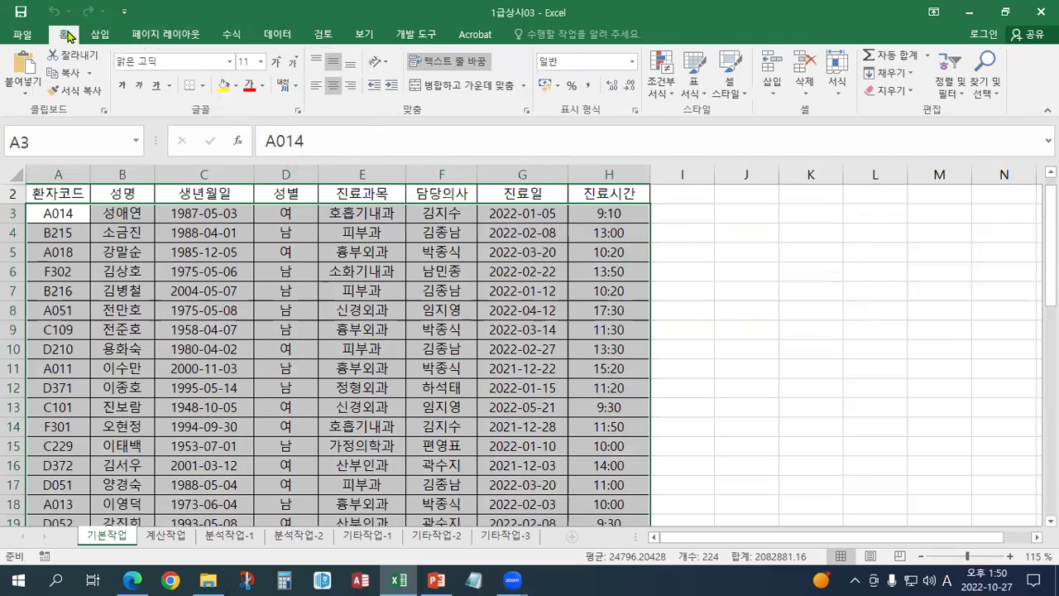
click(658, 93)
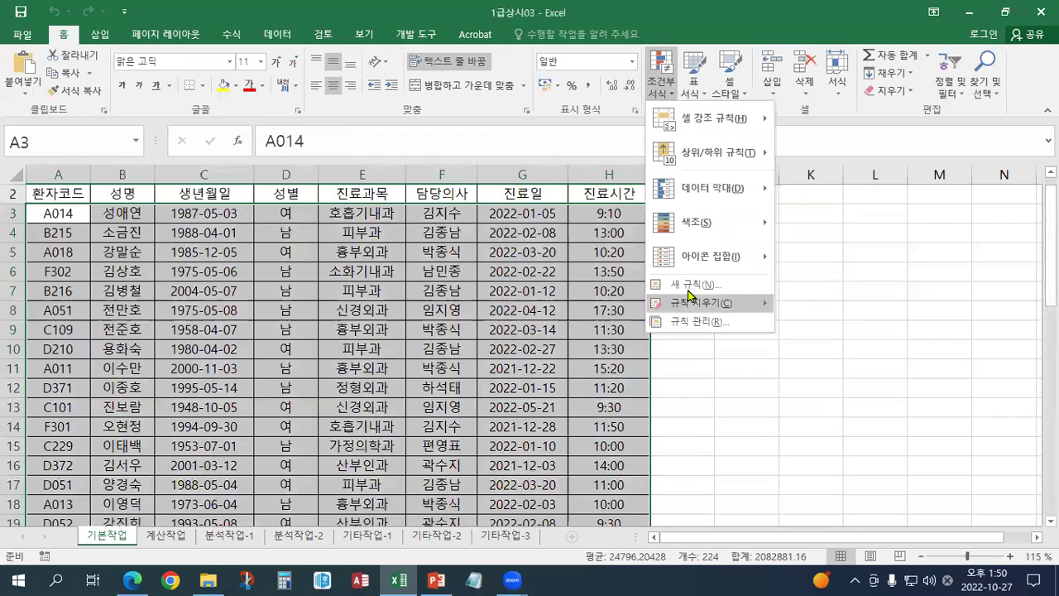
click(691, 295)
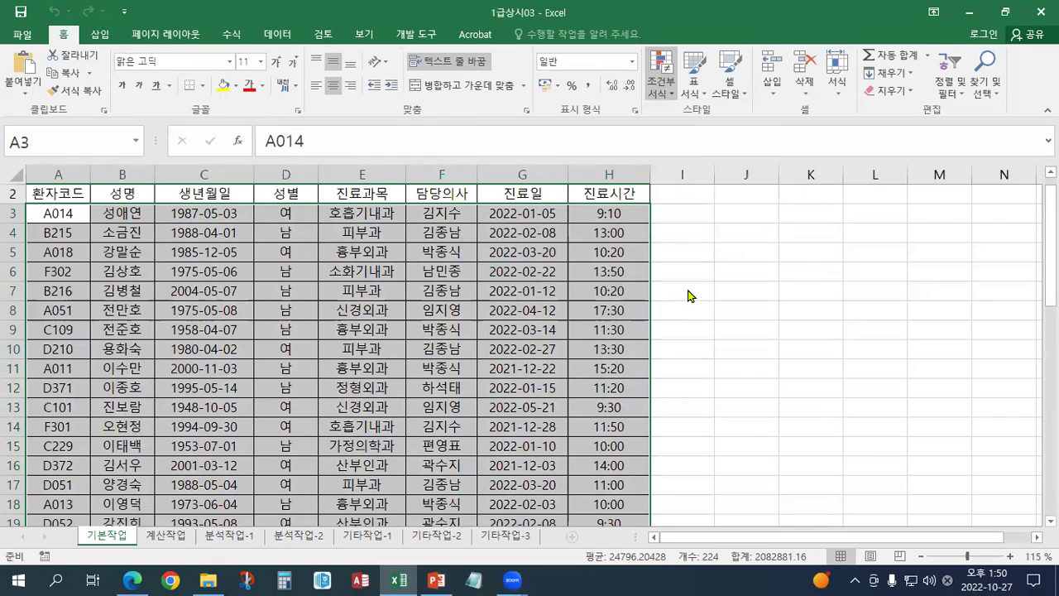
click(100, 237)
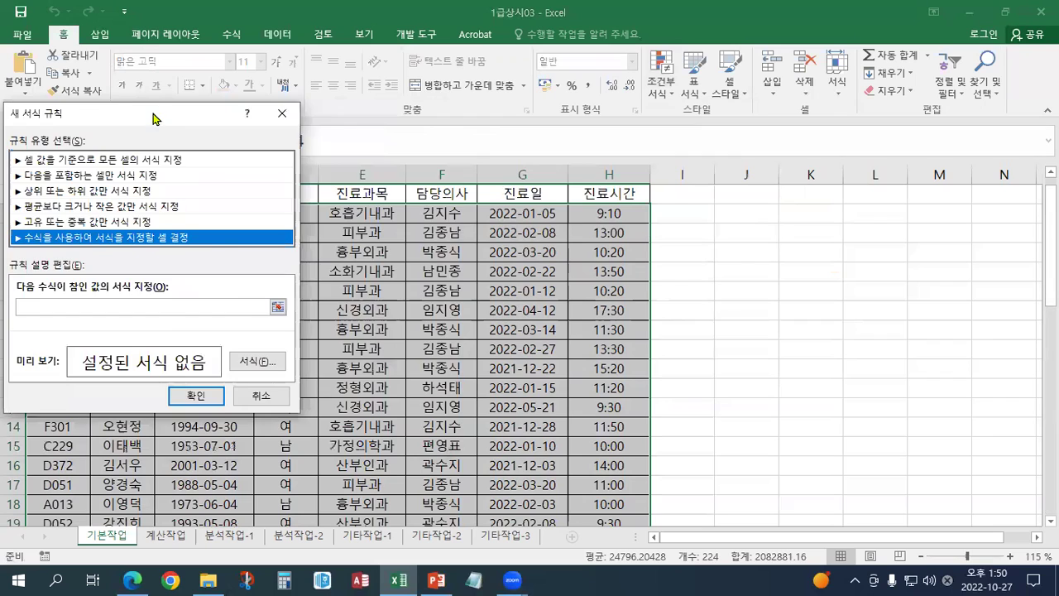
Enter the rule condition =YEAR($C3)<=1950 with column C fixed and the row relative, followed by a comma
click(257, 300)
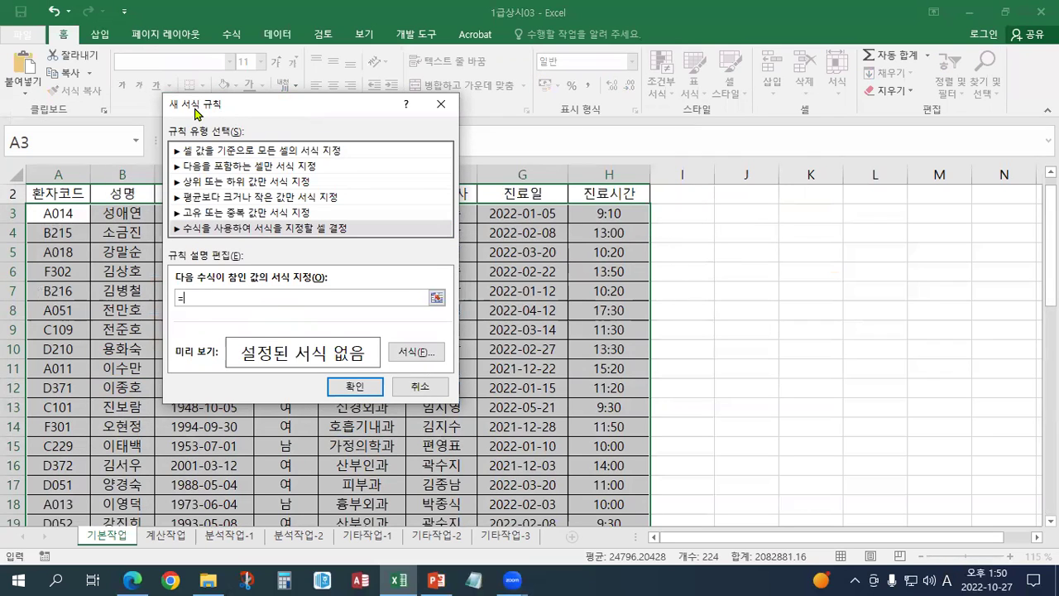
drag(240, 110, 440, 194)
click(206, 213)
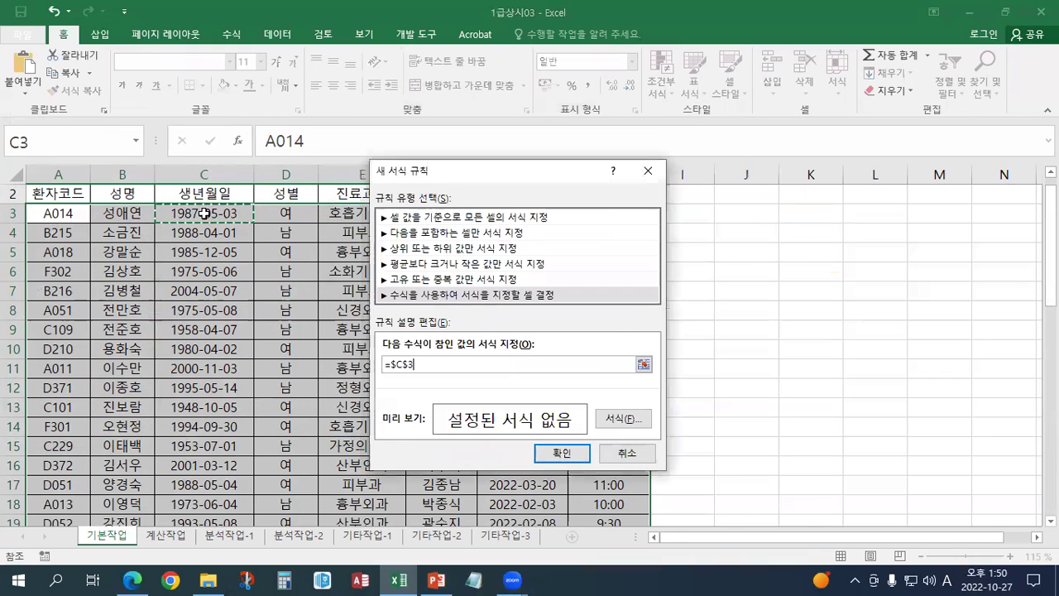
key(F4)
key(F4)
key(F4)
key(F4)
key(F4)
key(F4)
click(393, 365)
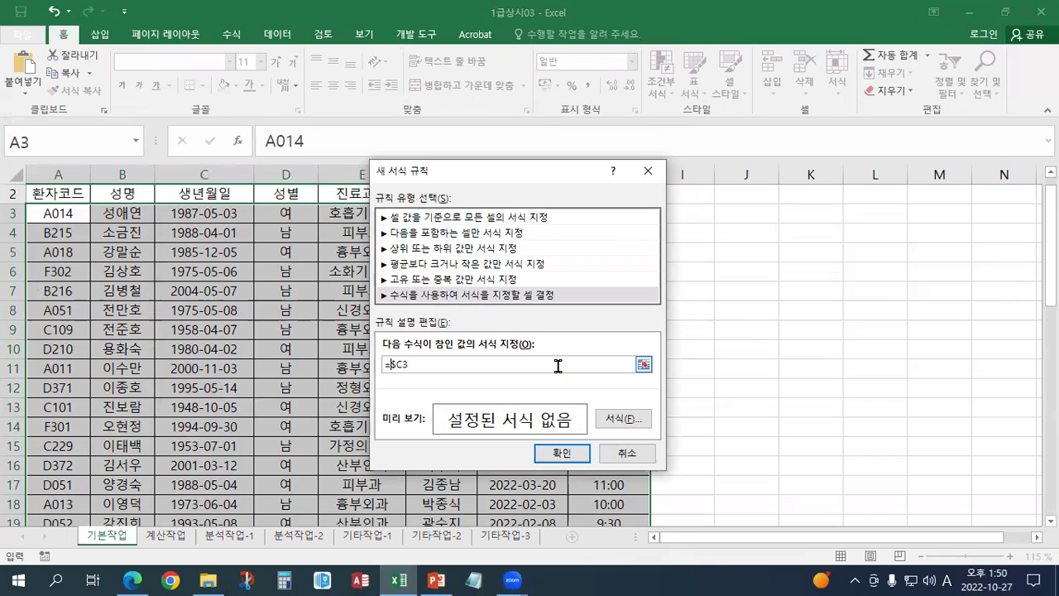
text(YEAR()
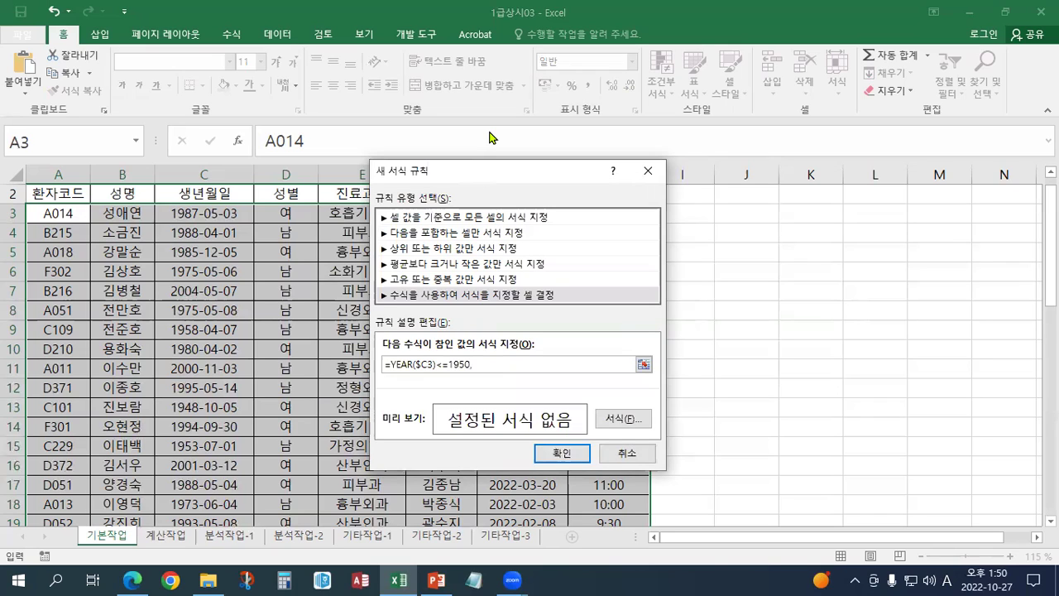
Add the condition YEAR($C3)>=2000 to the rule formula and wrap both year conditions in an OR function
text(,YEAR()
click(202, 214)
key(F4)
key(F4)
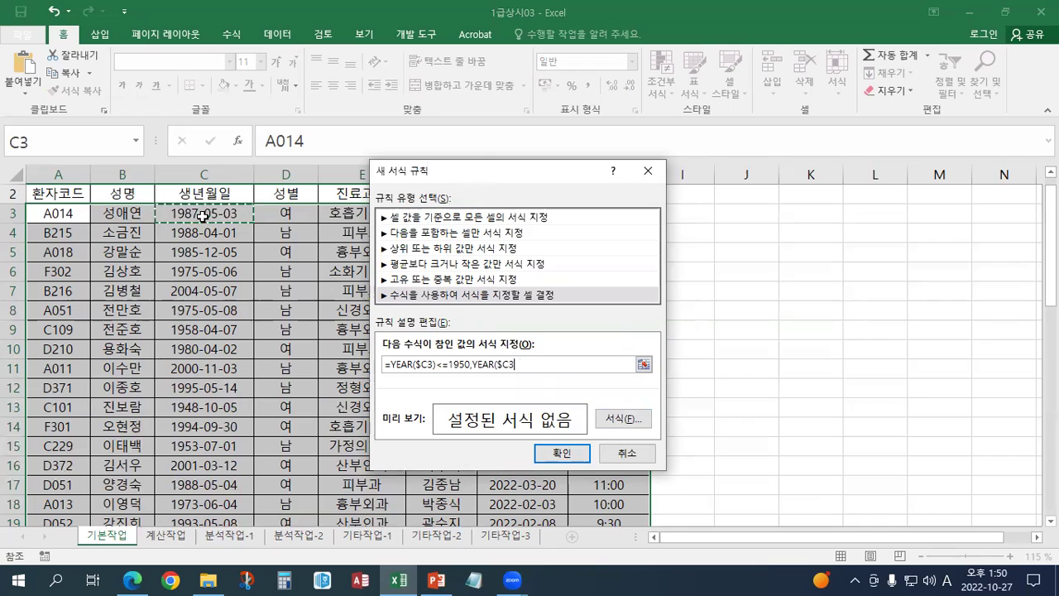
text()>=2000)
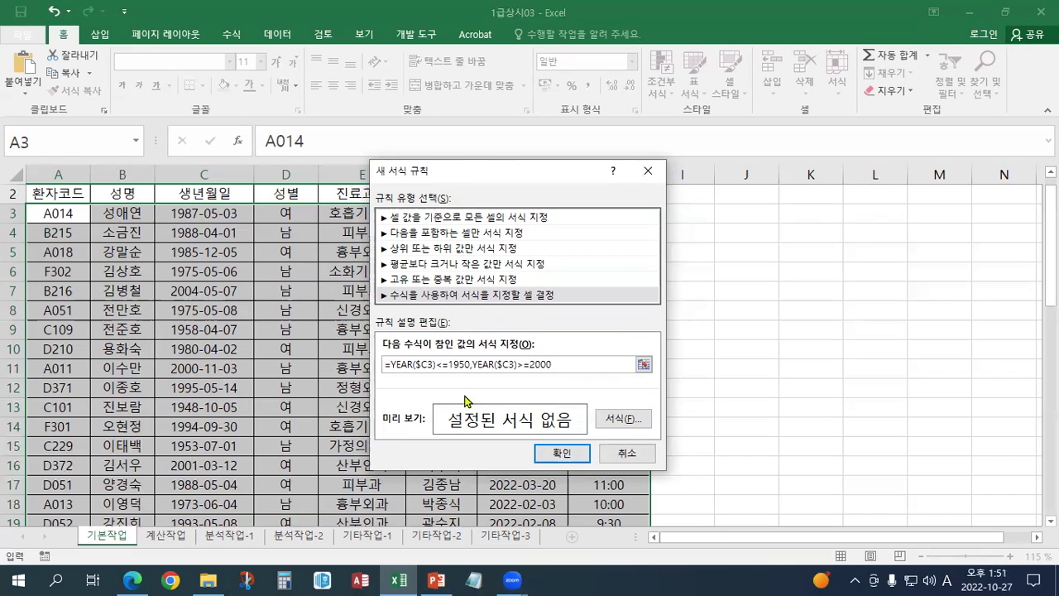
click(388, 364)
text(OR()
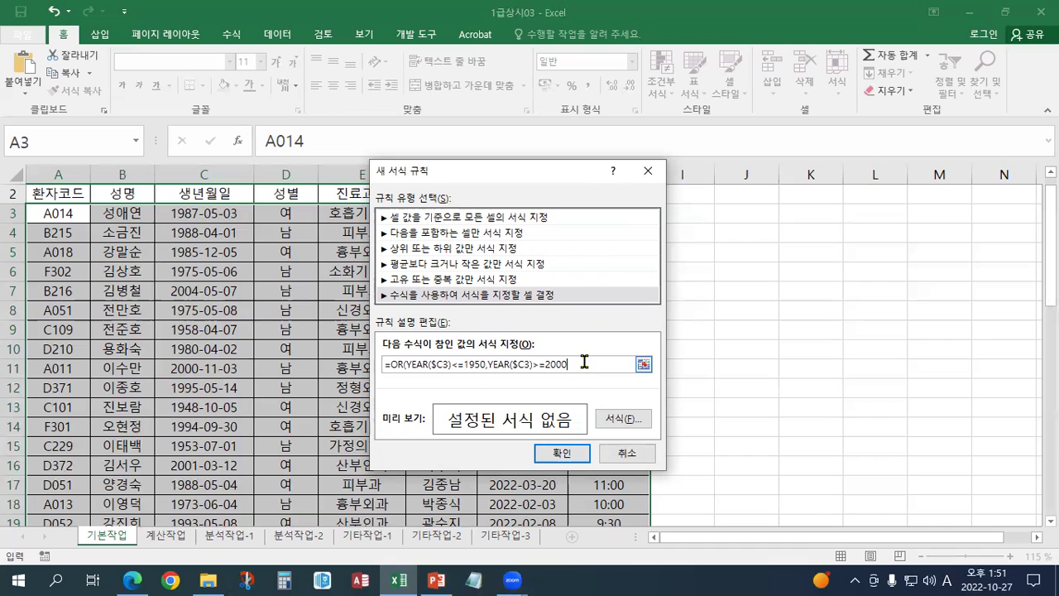
Set the rule's format to bold font style (굵게) in standard blue and apply the rule to the table
click(622, 418)
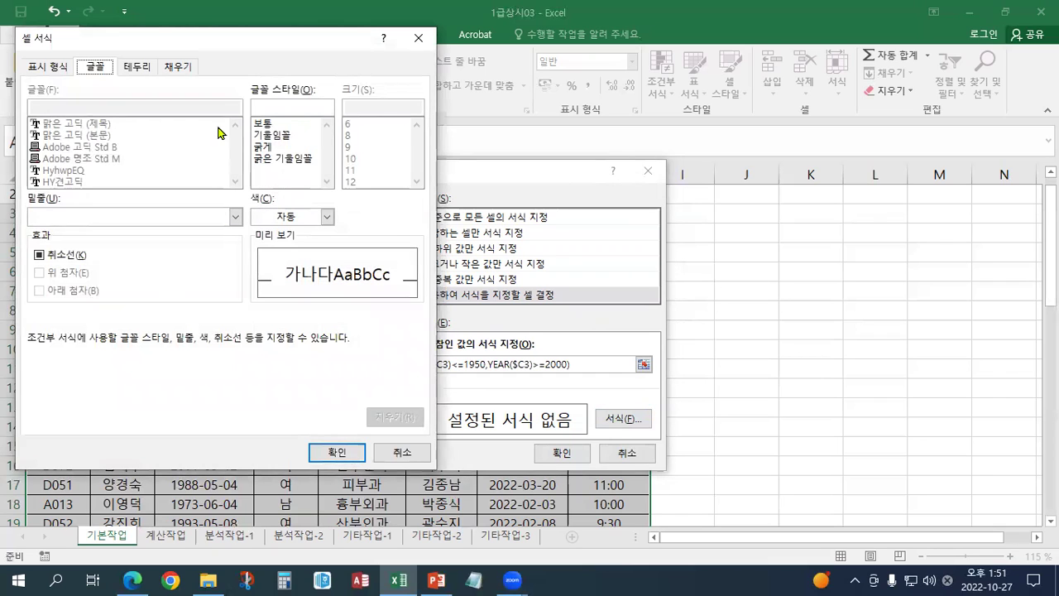
click(261, 148)
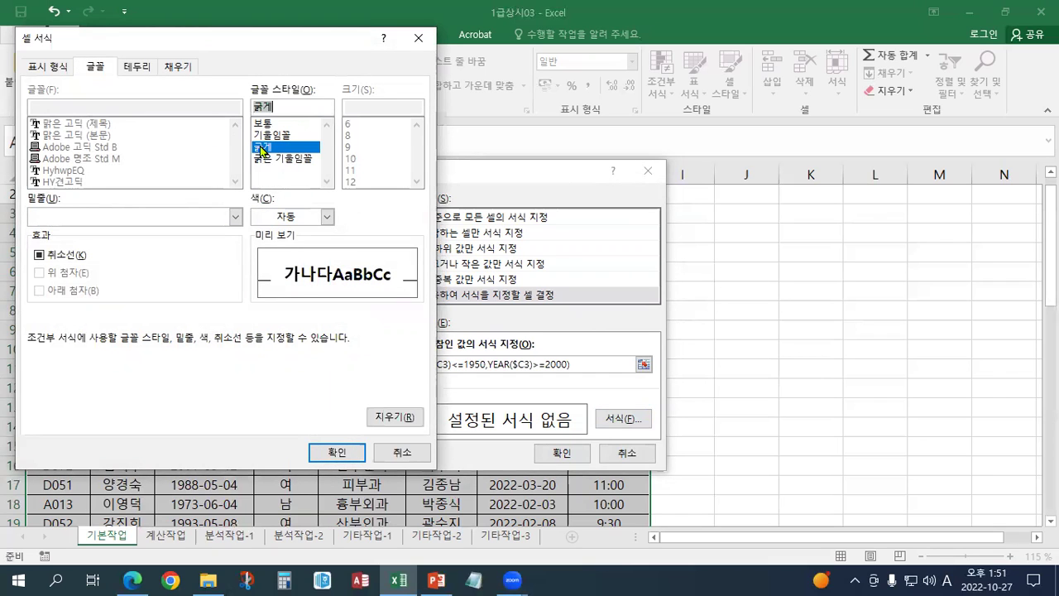
click(304, 219)
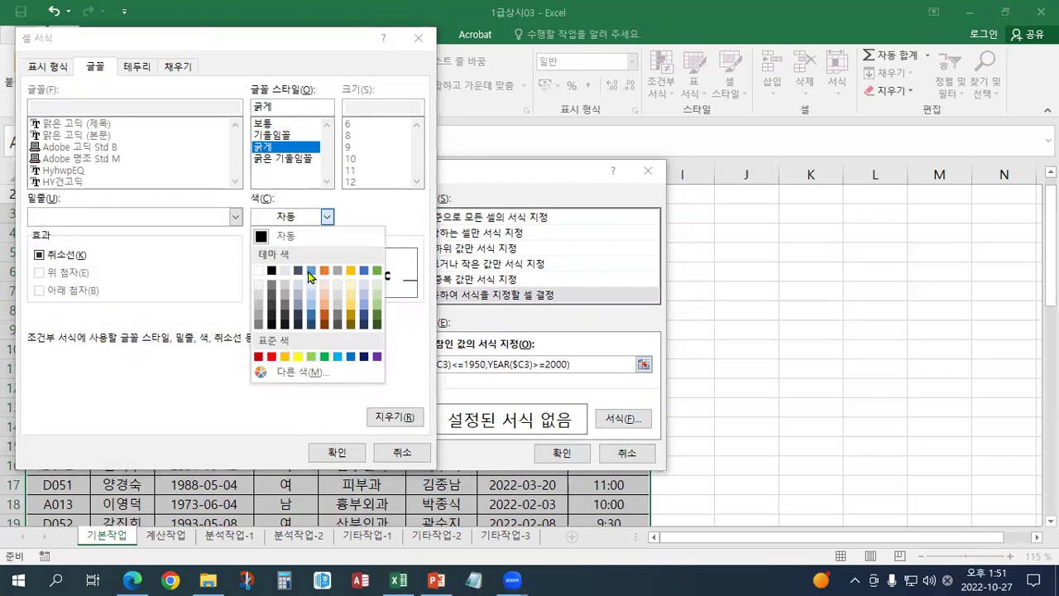
click(351, 357)
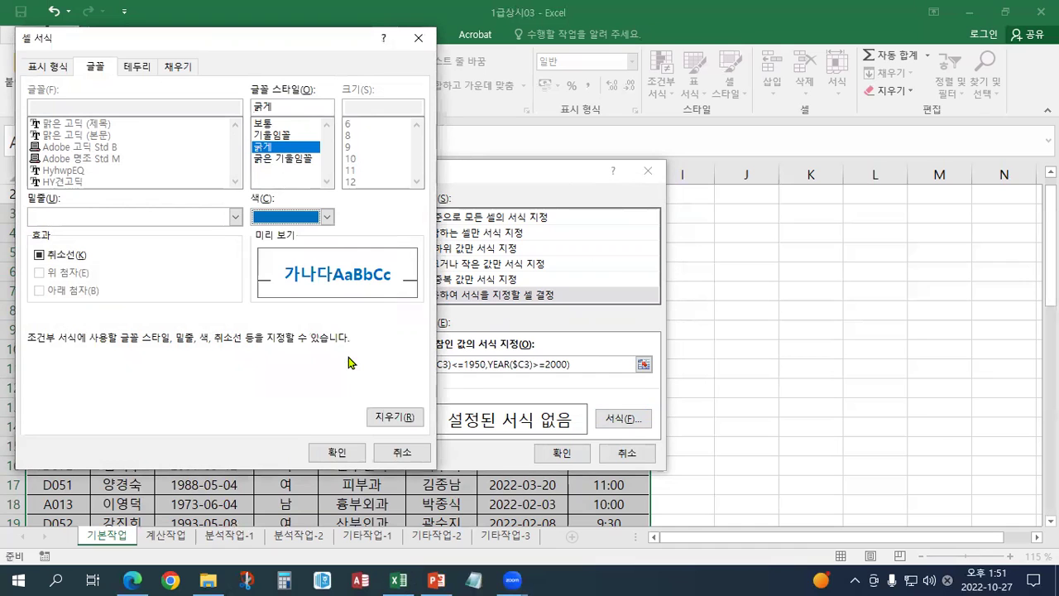
click(337, 452)
click(548, 456)
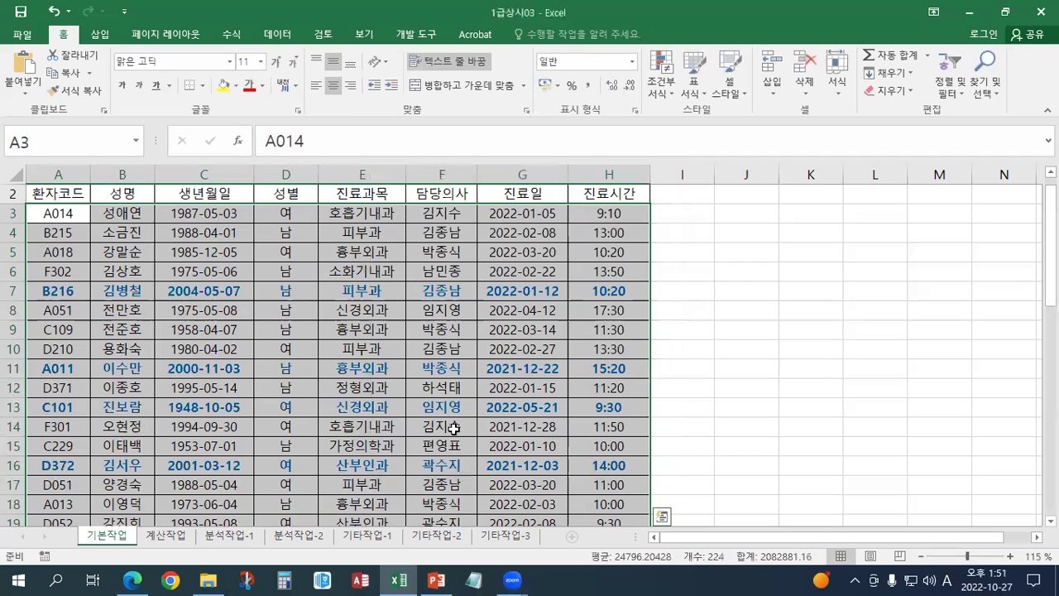
scroll(255, 396, down, 4)
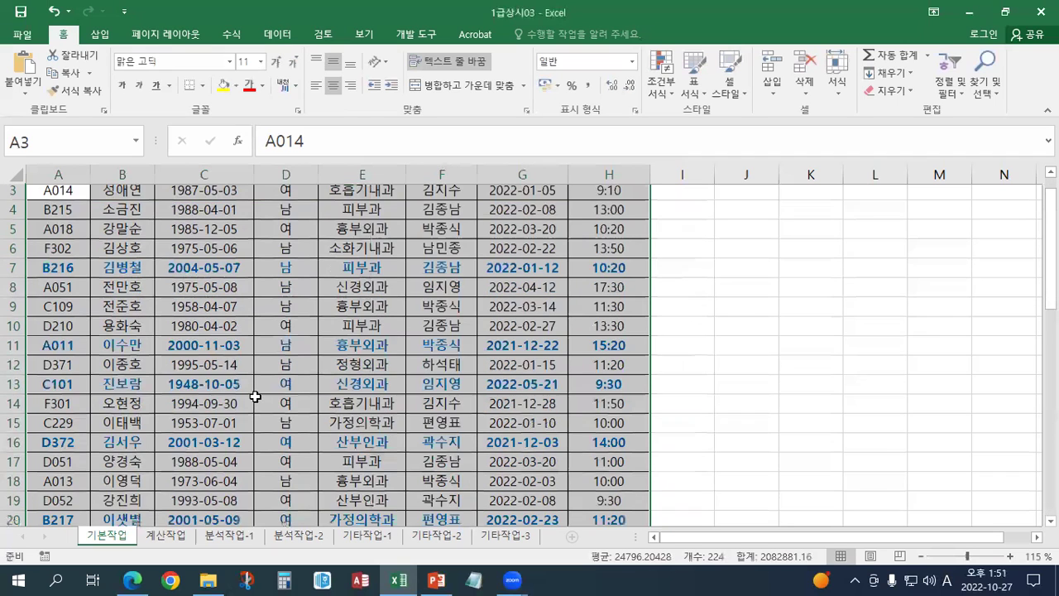
scroll(255, 397, up, 5)
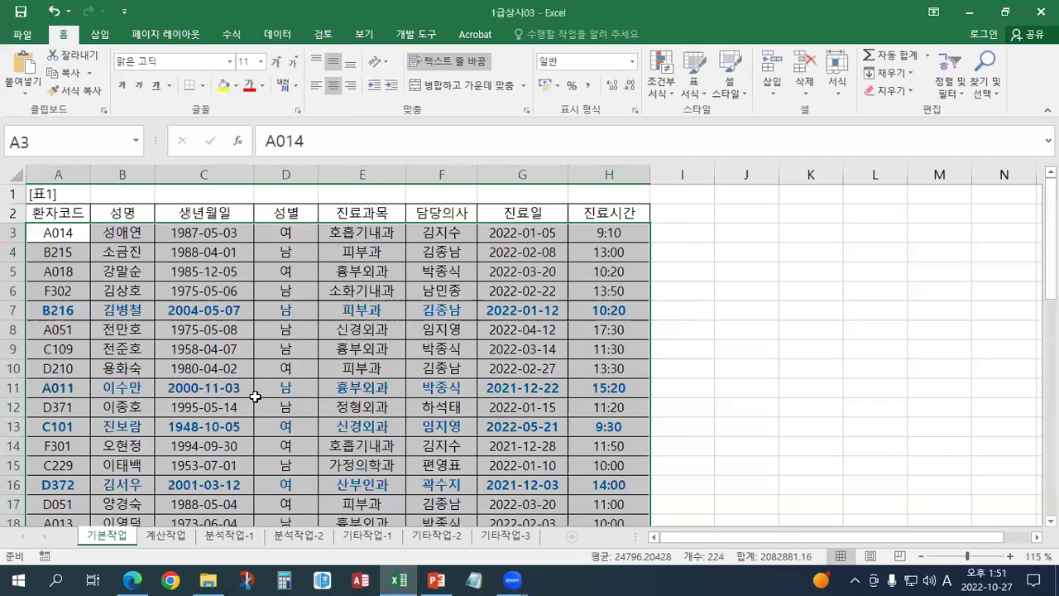
Set the print area of the 기본작업 sheet to A2:H30 in the page setup
click(216, 344)
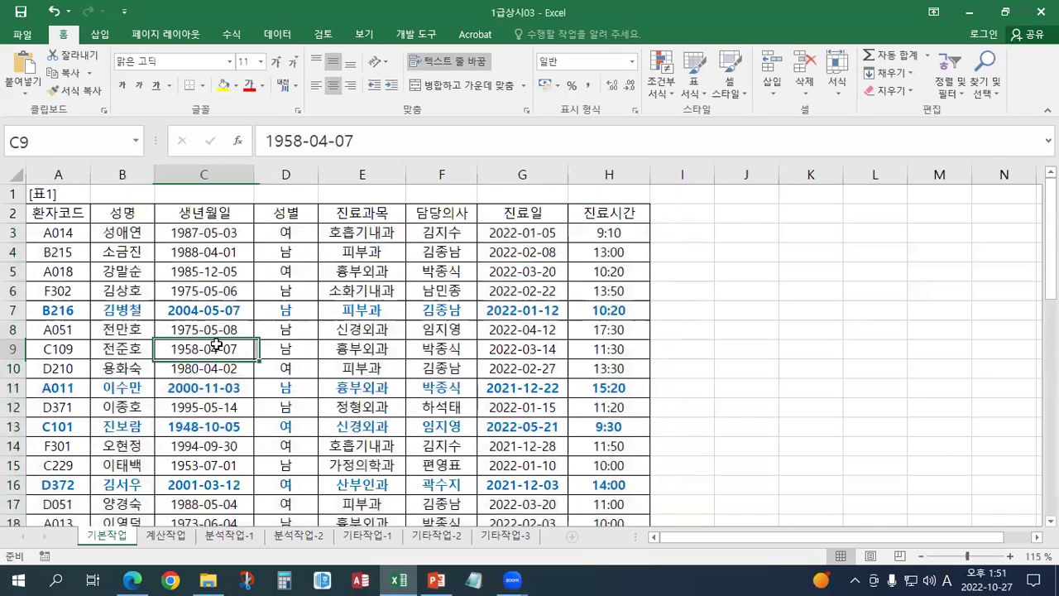
click(274, 307)
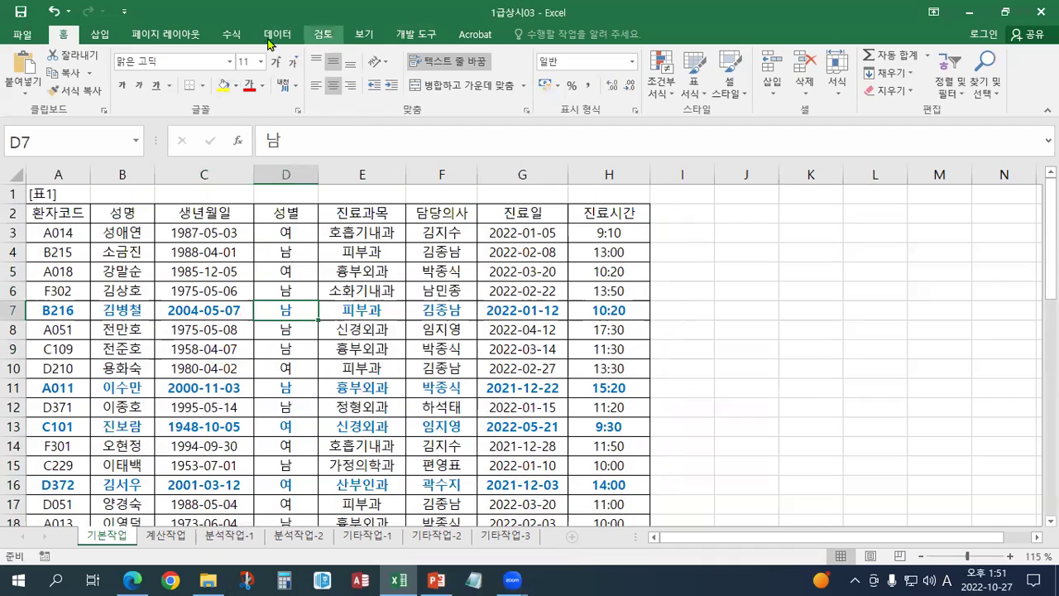
click(184, 37)
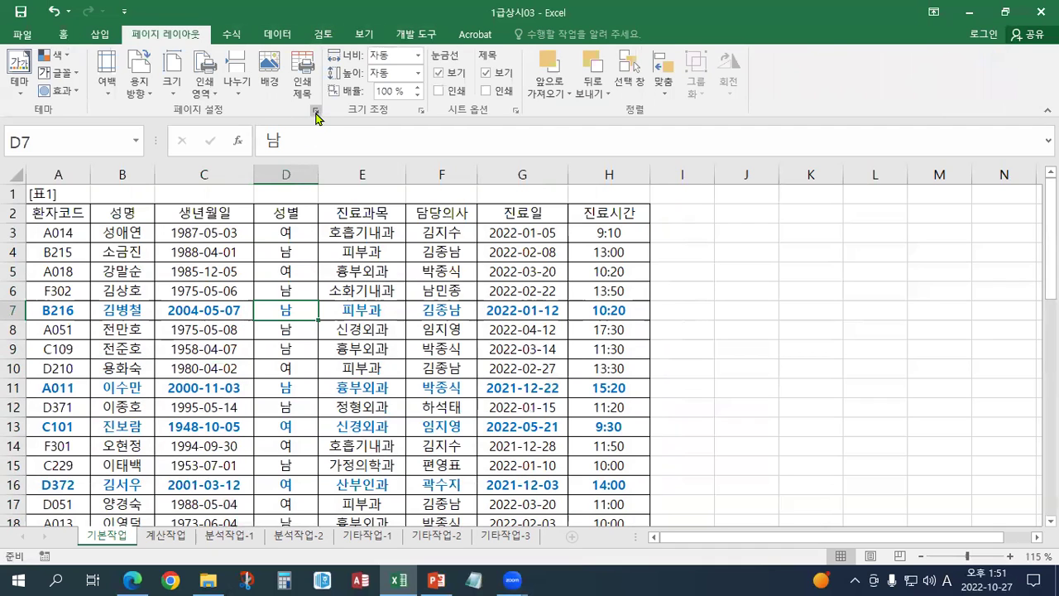
click(315, 110)
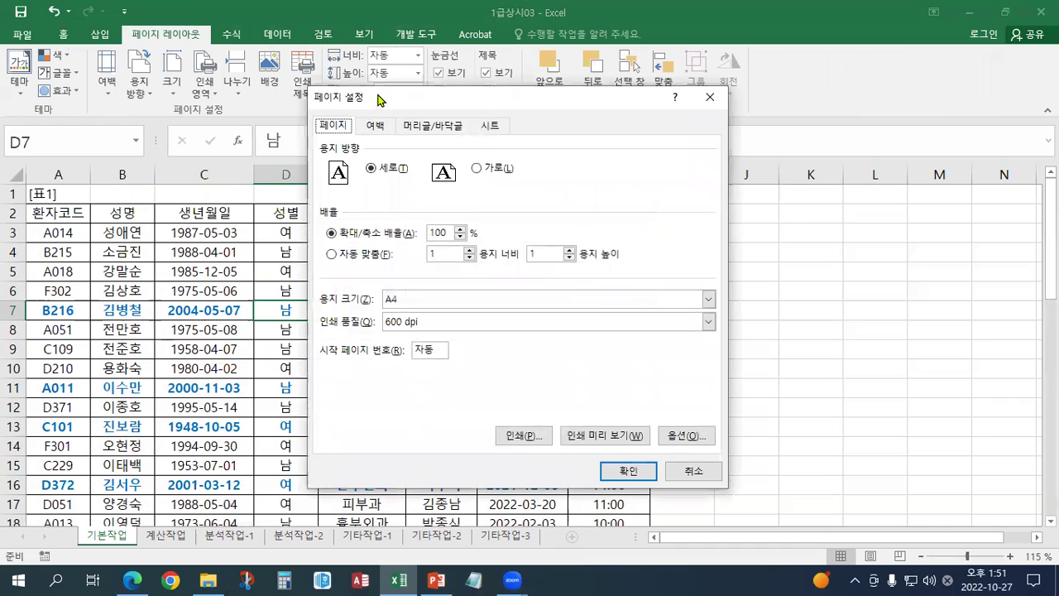
drag(375, 99, 259, 86)
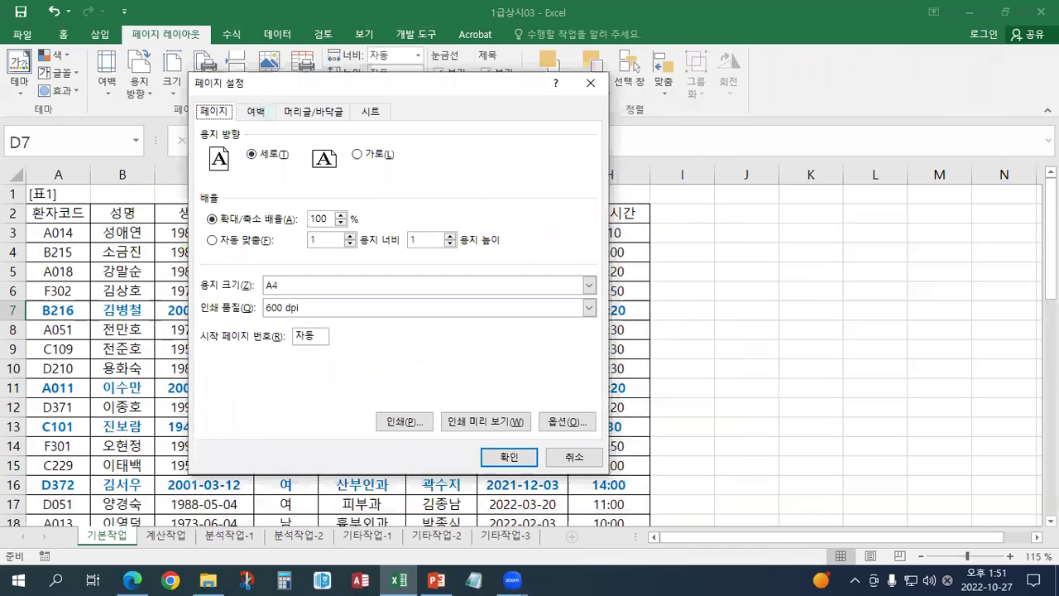
click(374, 114)
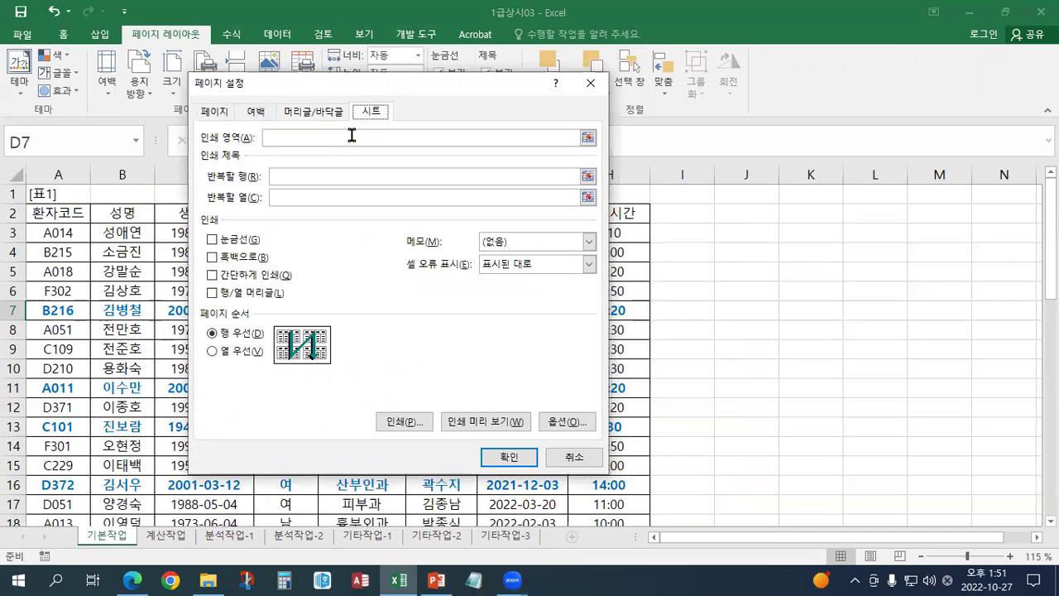
drag(62, 217, 581, 472)
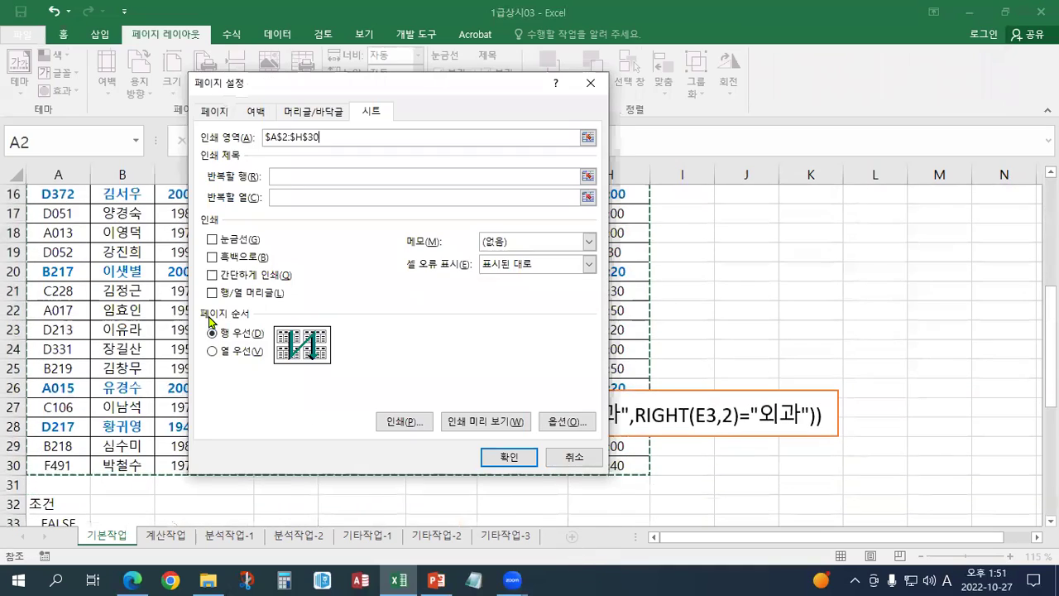
click(292, 174)
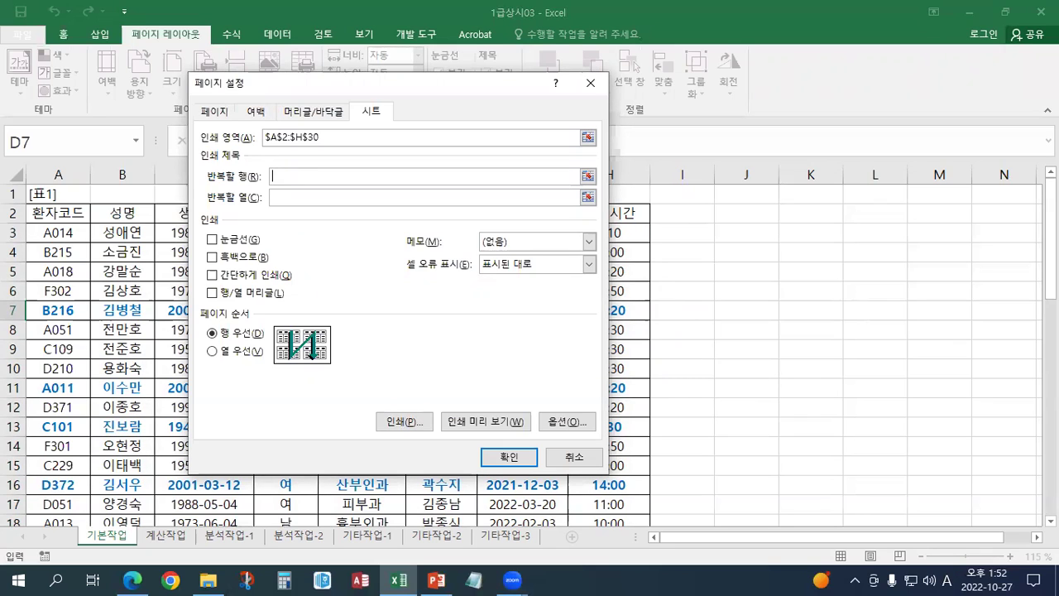
Center the printout horizontally and vertically on the page and fit it to 1 page wide by 1 page tall
click(261, 112)
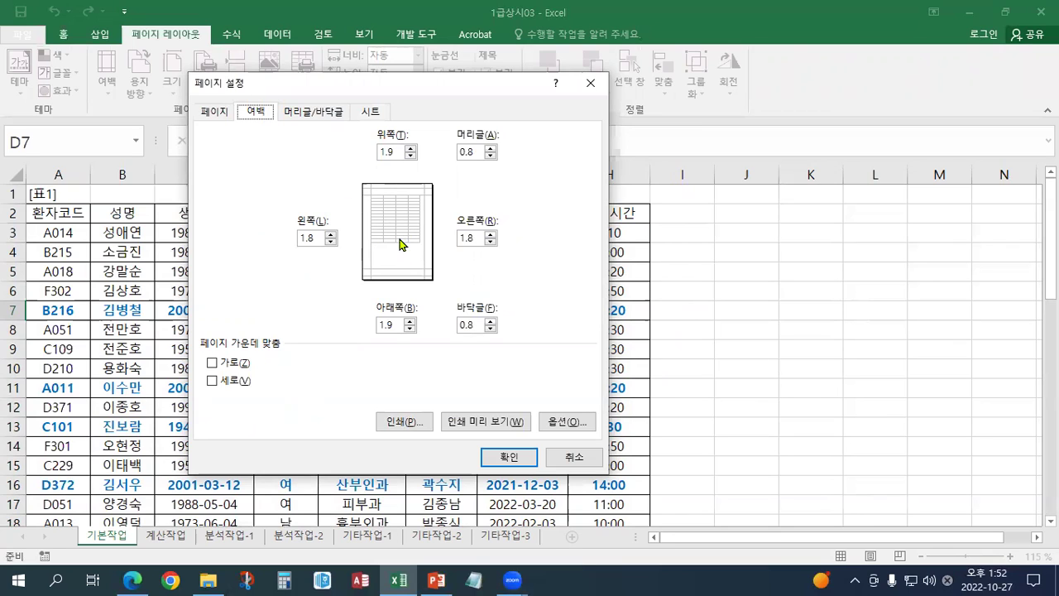
click(220, 364)
click(213, 381)
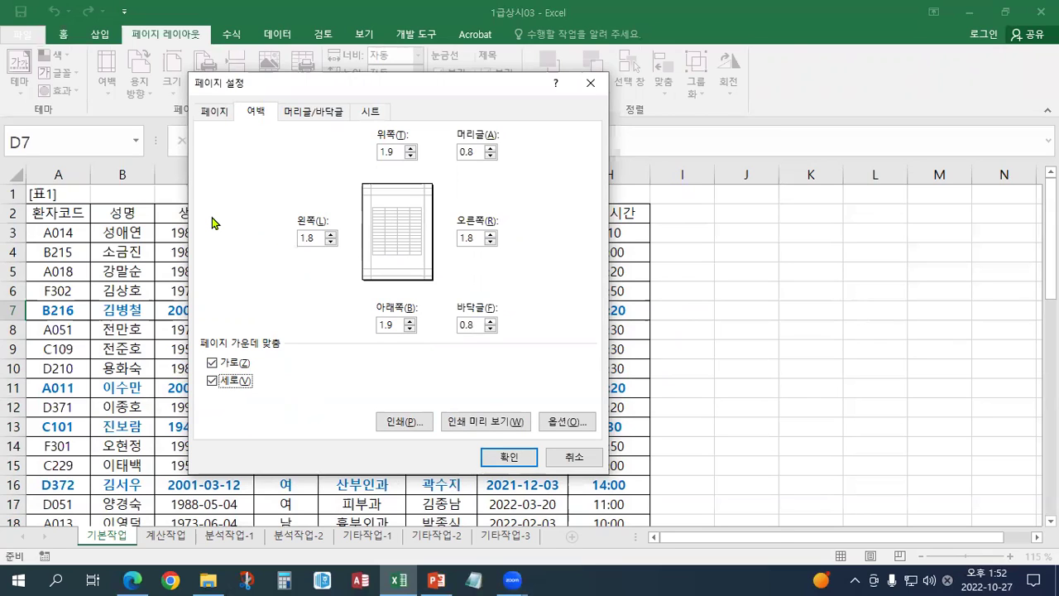
click(213, 114)
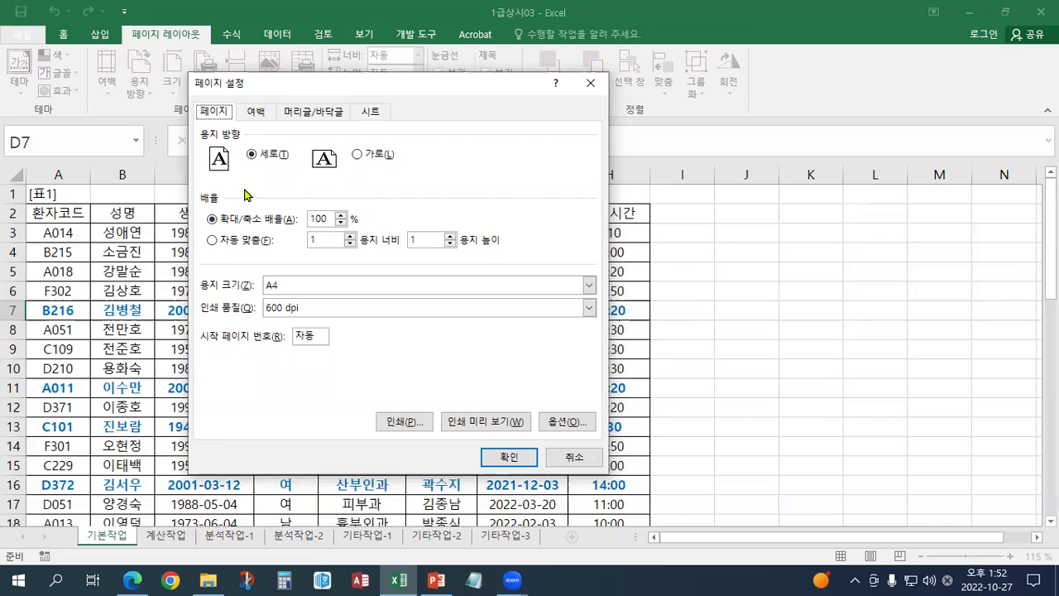
click(235, 245)
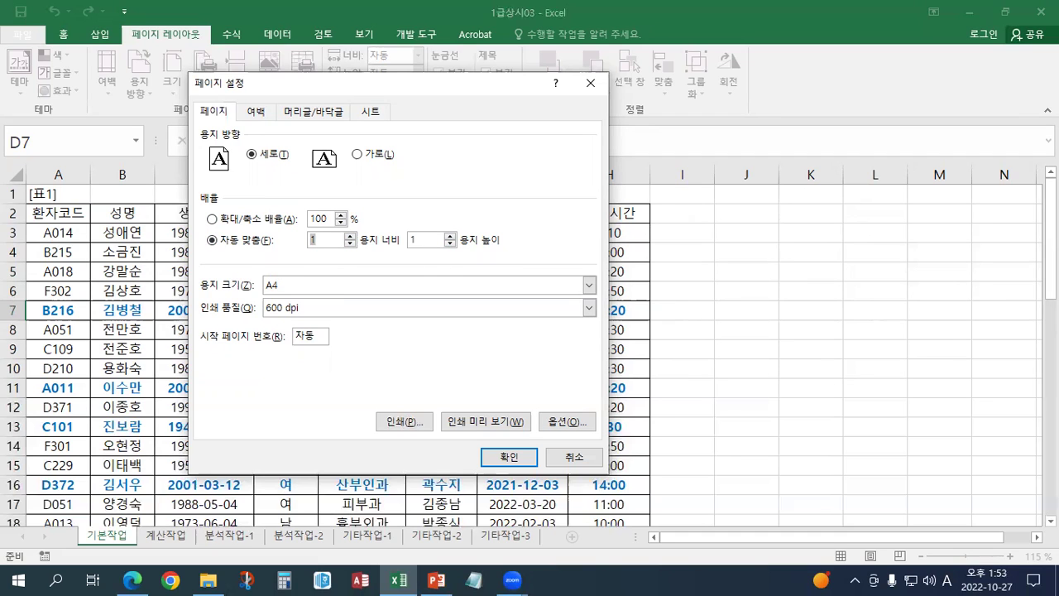
Create a custom header with the current date in the left section and the page number in the right section
click(311, 111)
click(372, 235)
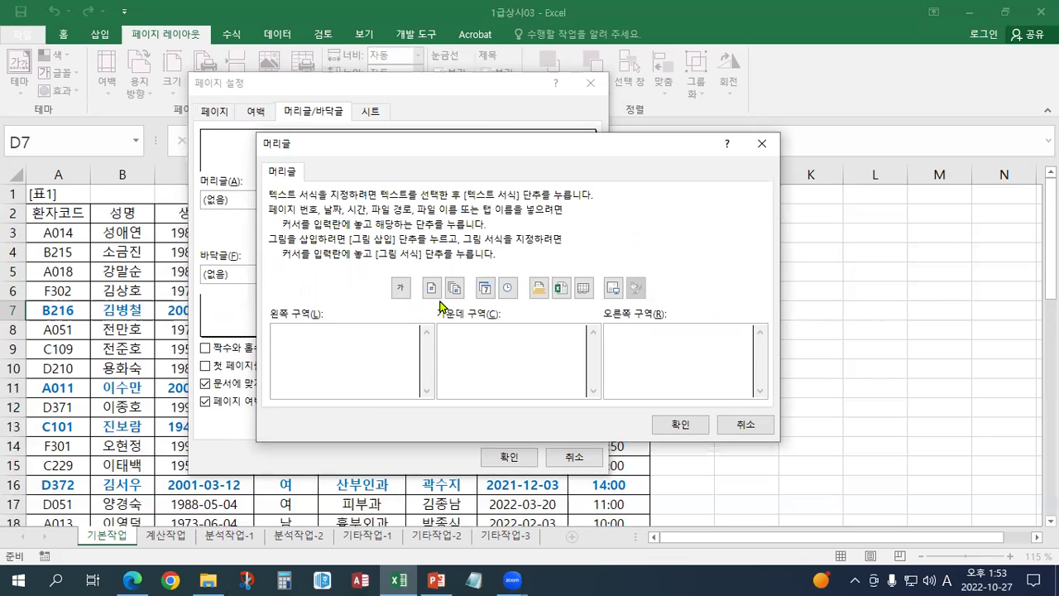
click(486, 290)
click(431, 290)
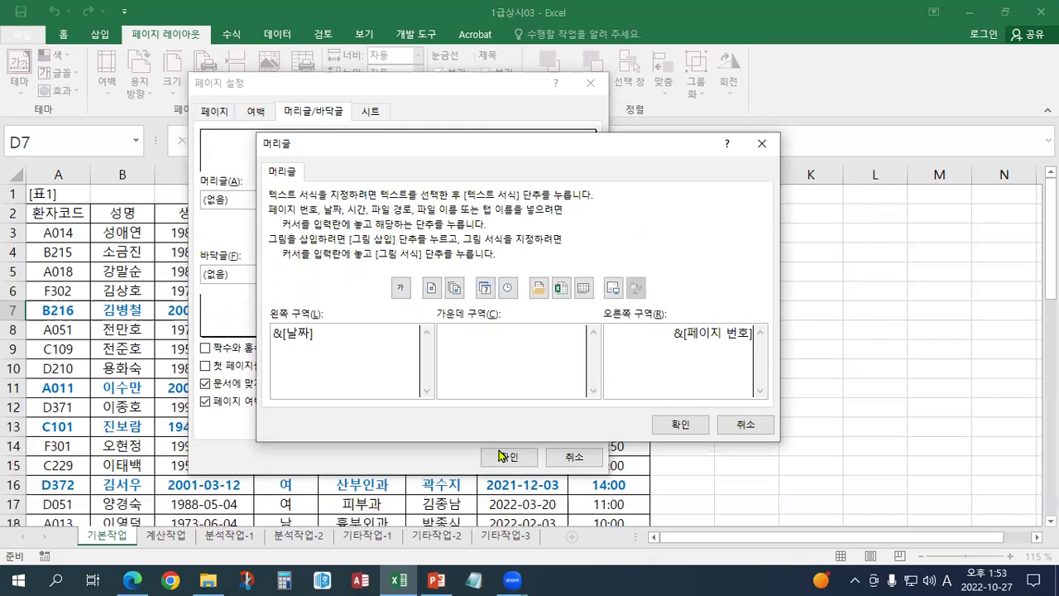
Append the text "page" after the page number in the right header section and apply the page setup
drag(668, 333, 759, 333)
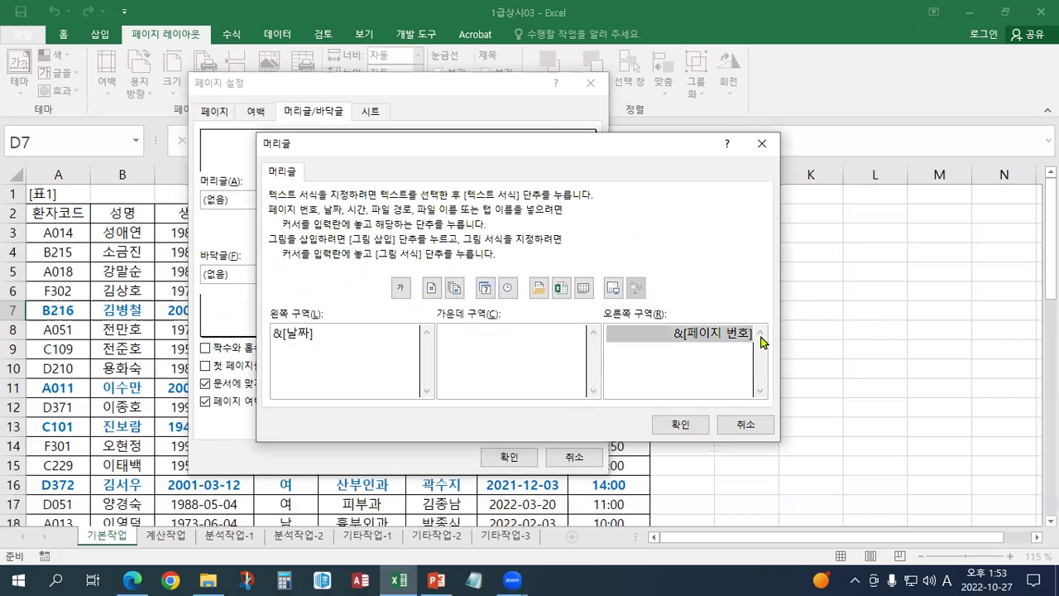
key(Right)
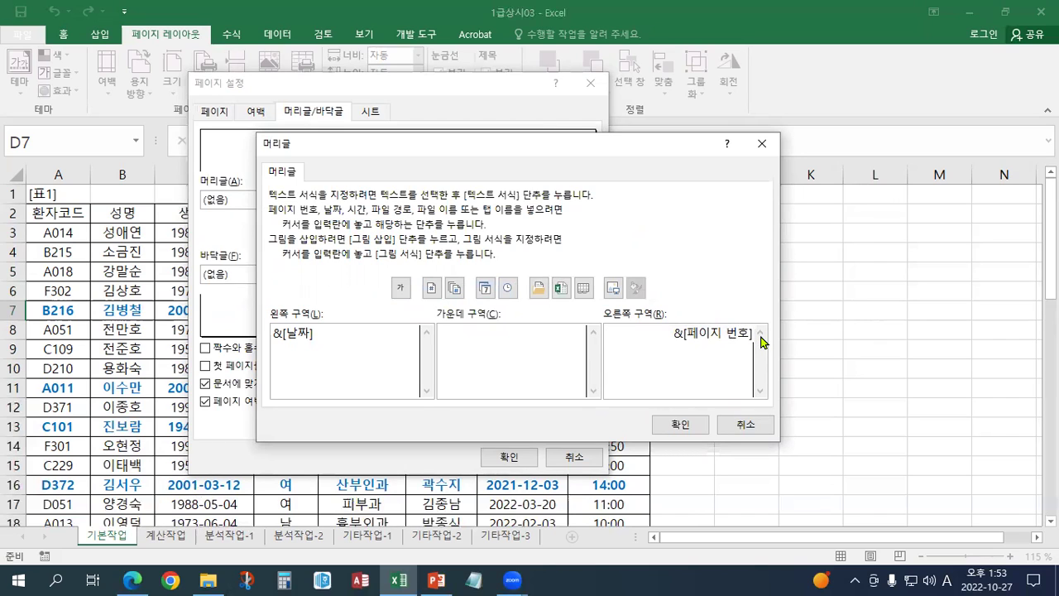
text(page)
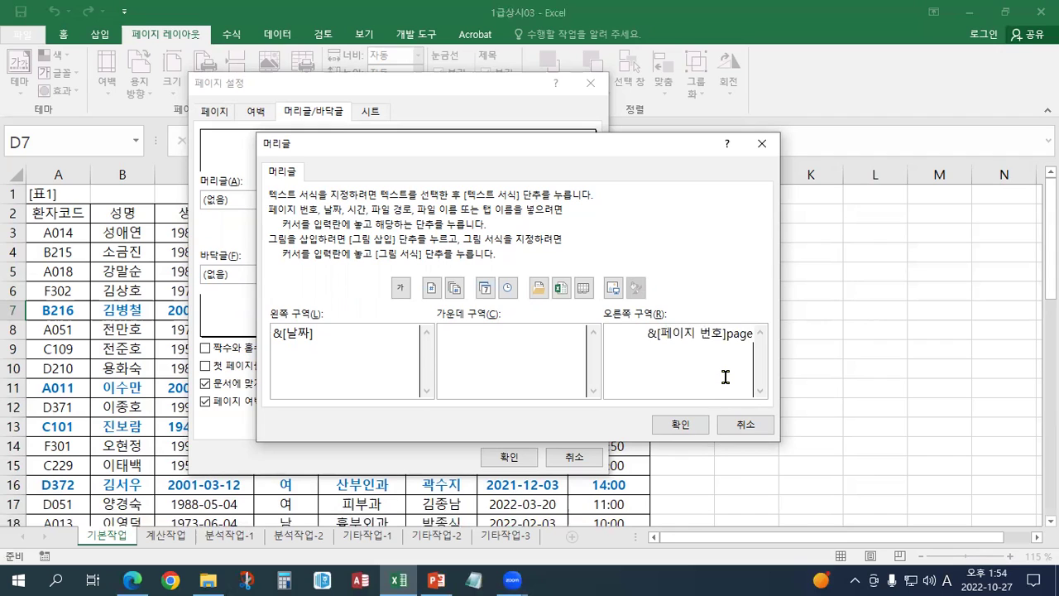
click(692, 427)
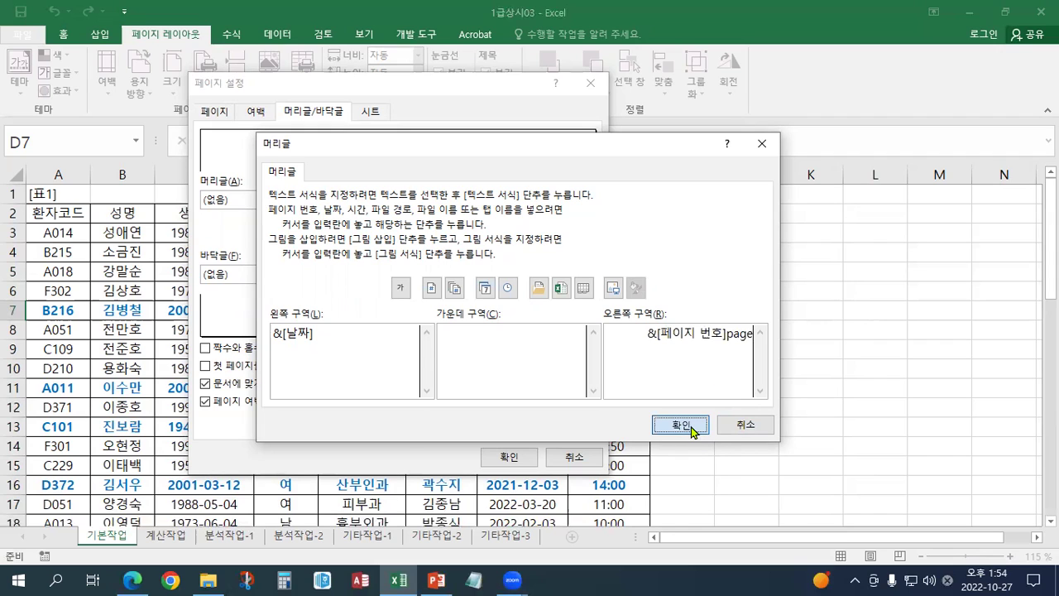
click(503, 456)
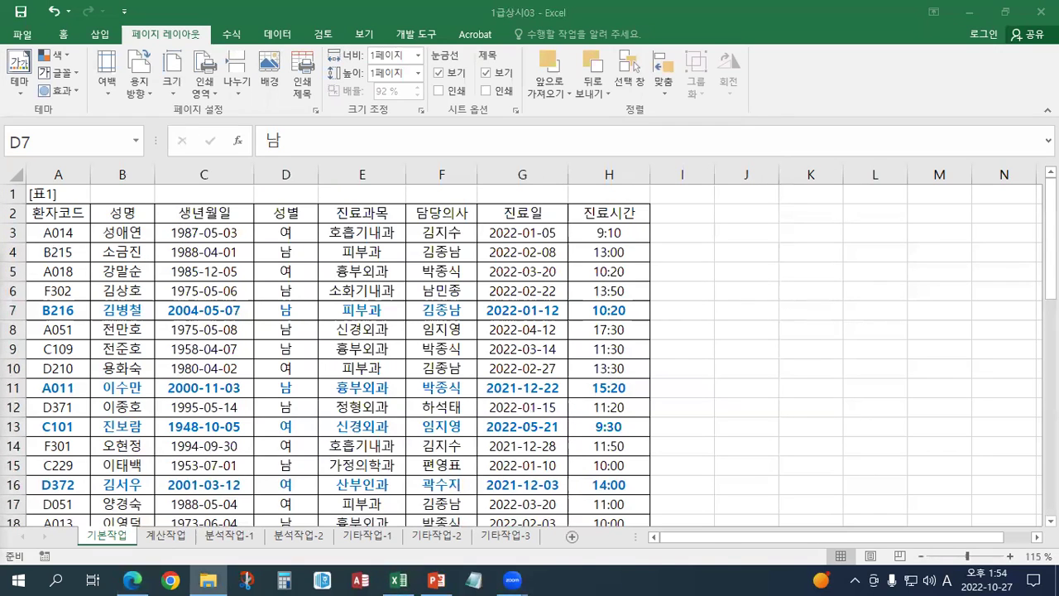
Look at the answer workbook 1급상시03 정답 and return to the 1급상시03 workbook
click(398, 580)
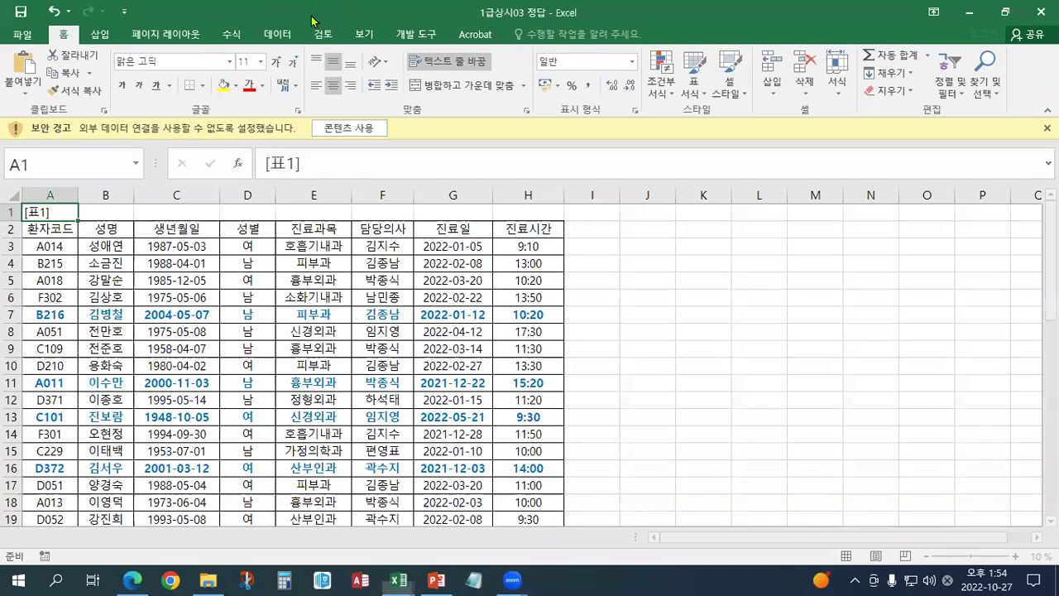
key(alt+Tab)
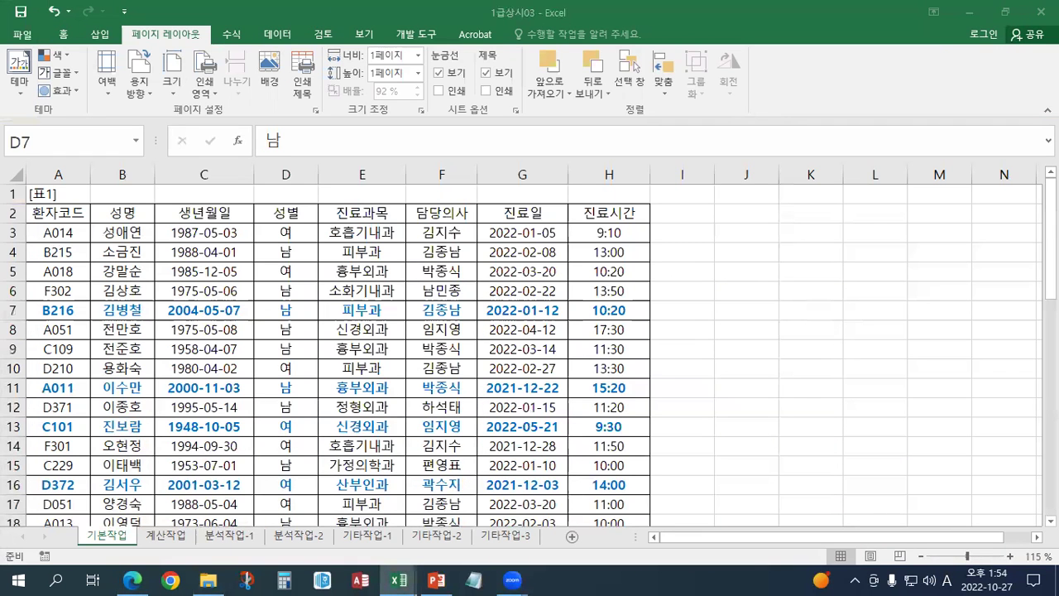
key(alt+Tab)
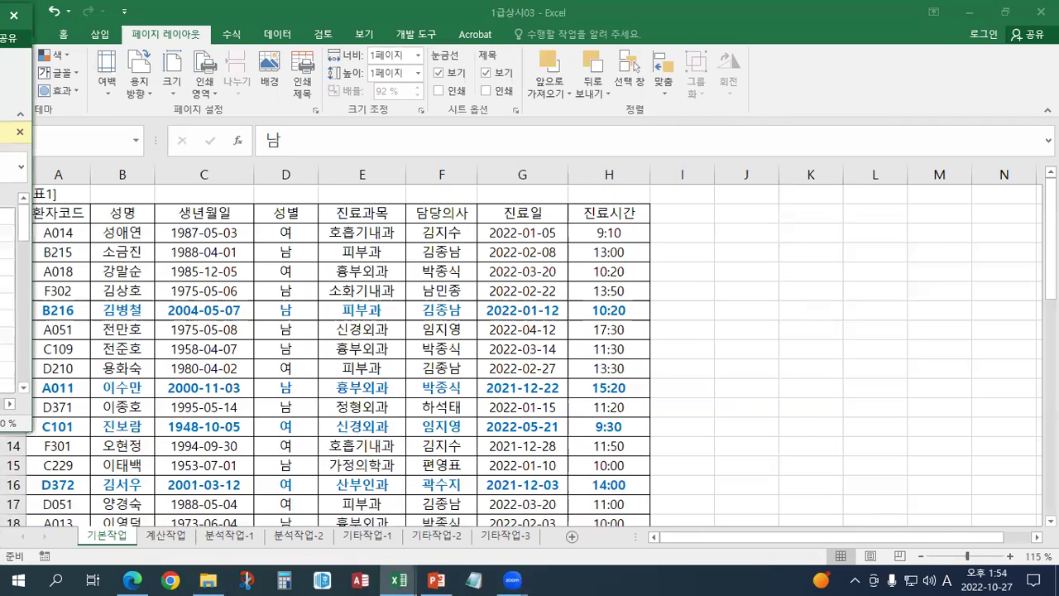
key(alt+Tab)
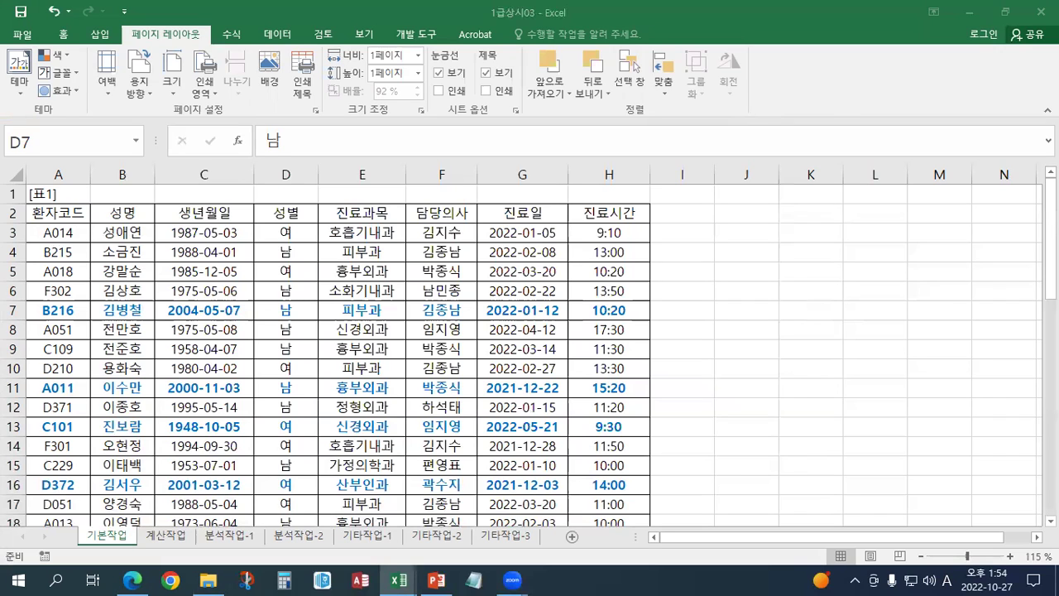
key(alt+Tab)
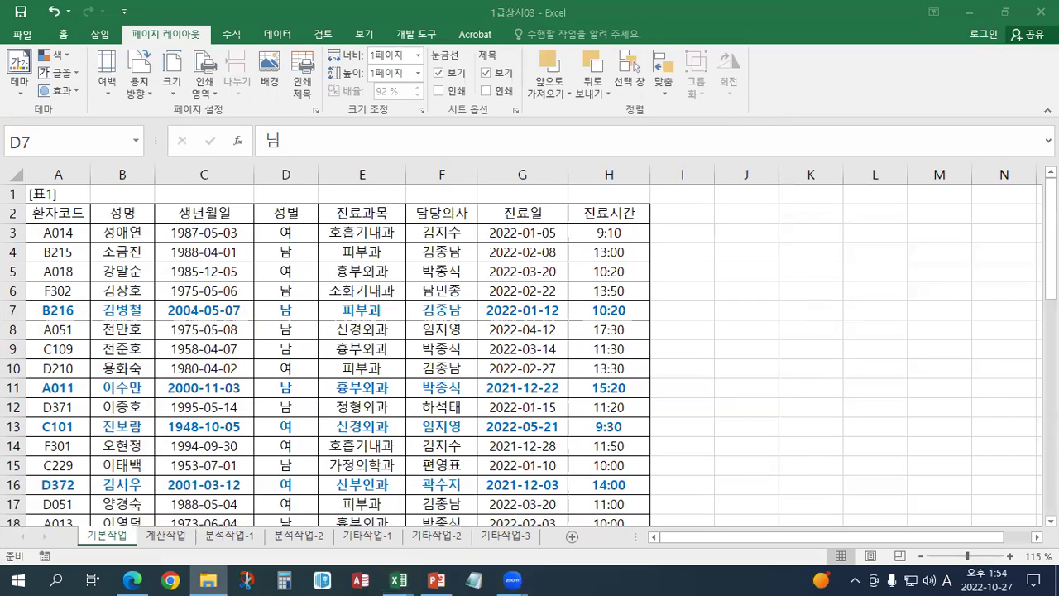
key(alt+Tab)
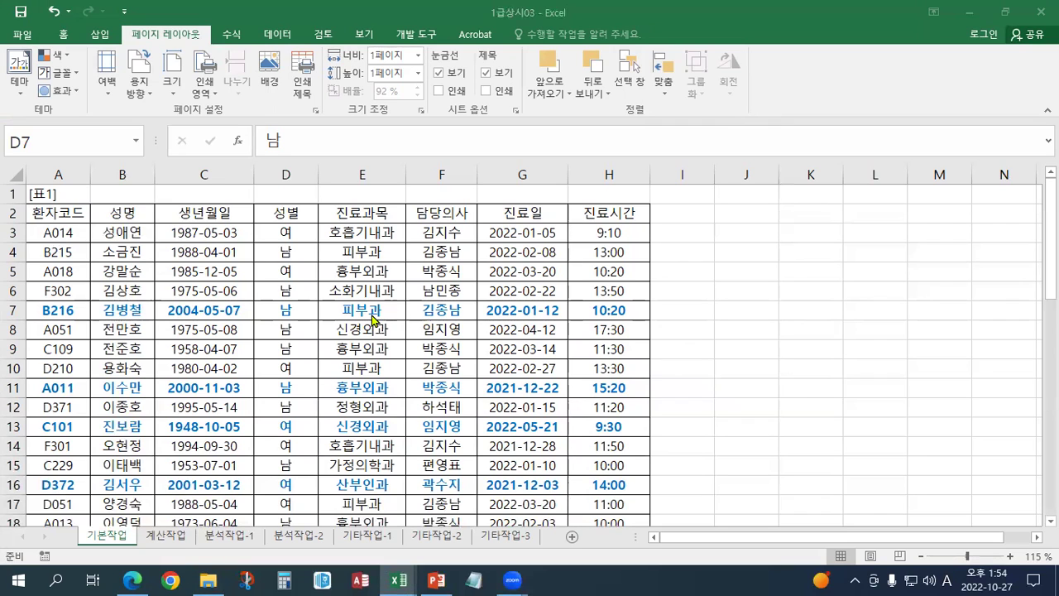
click(286, 317)
On the 계산작업 sheet, start the 금액 formula in F3 with the quantity reference and a multiplication sign, =D3*
click(168, 537)
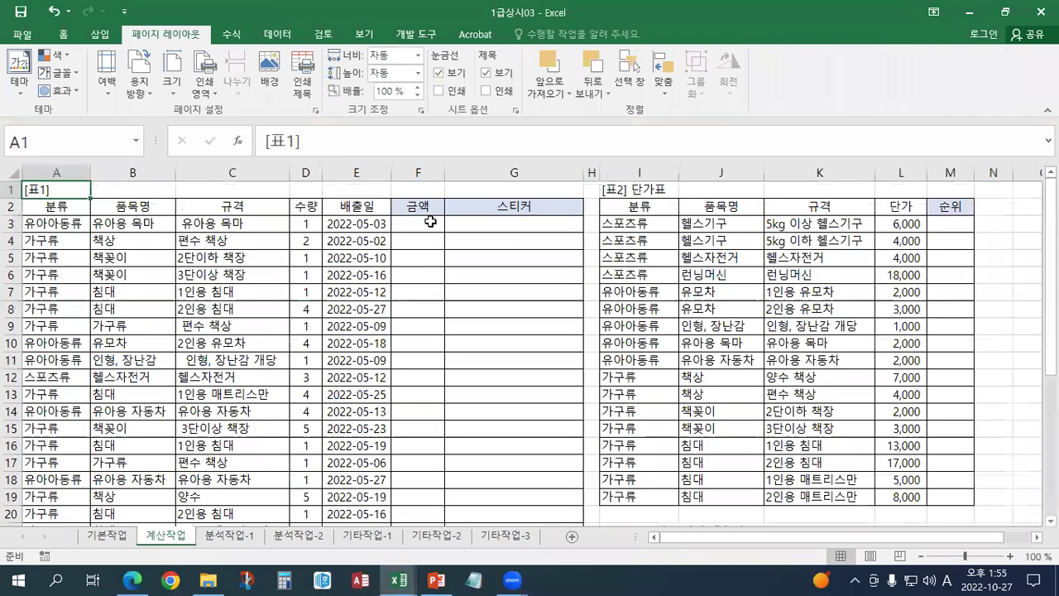
scroll(419, 312, down, 7)
scroll(421, 314, up, 5)
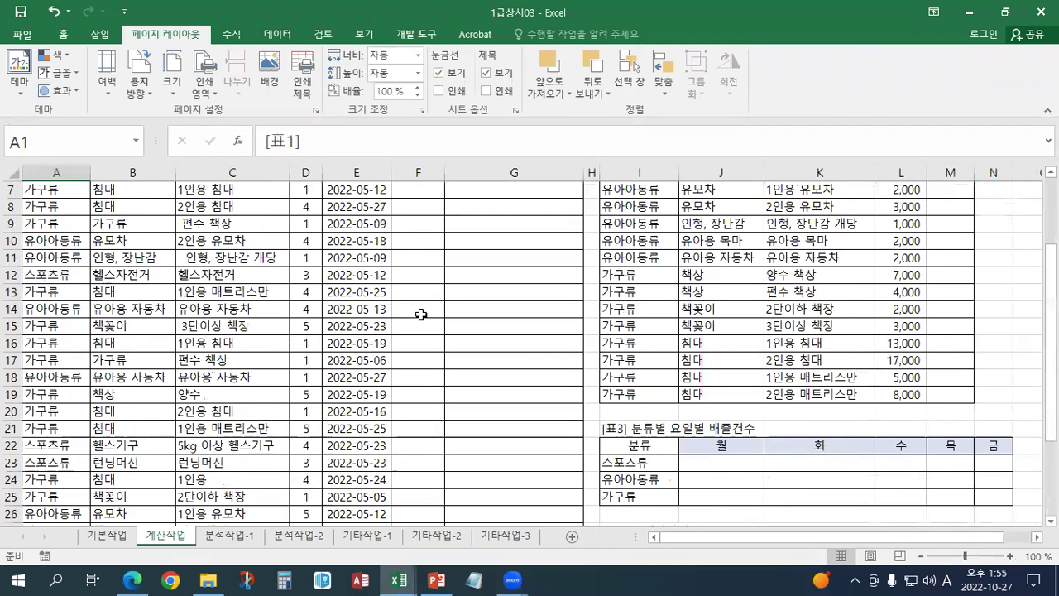
scroll(422, 315, up, 2)
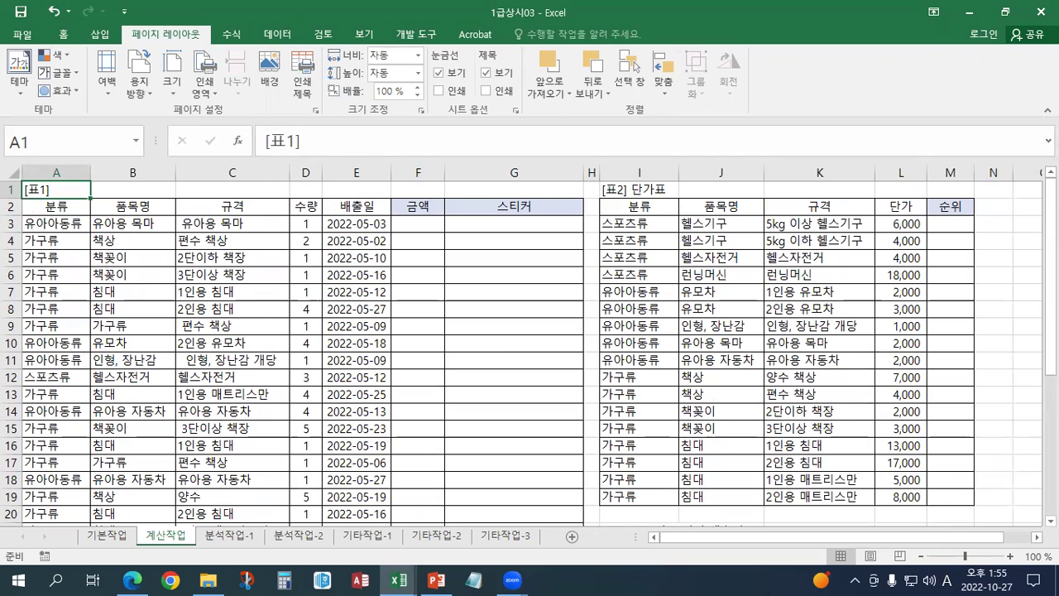
click(429, 228)
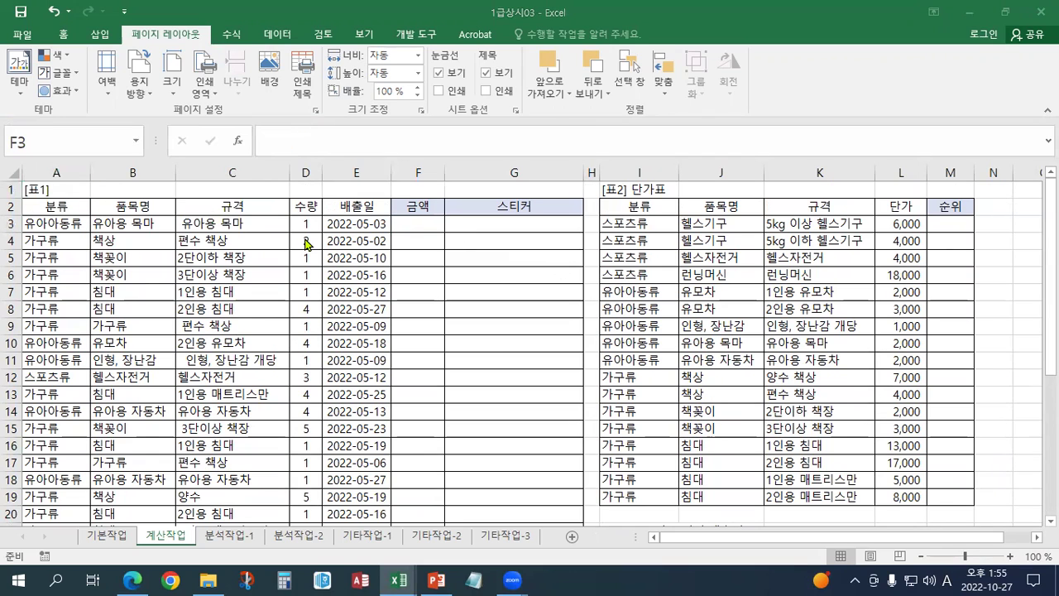
click(416, 223)
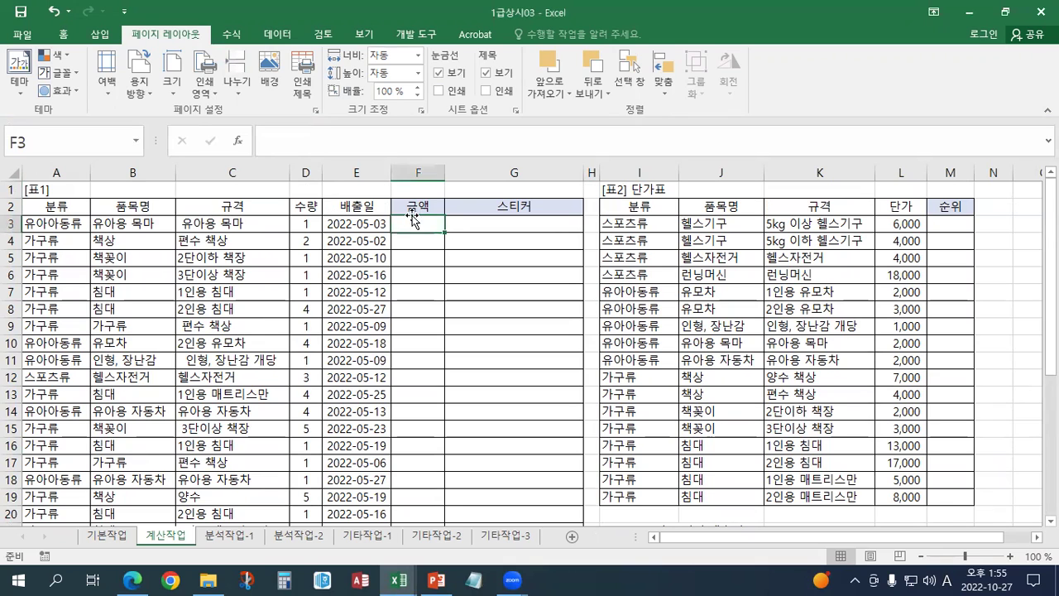
text(=)
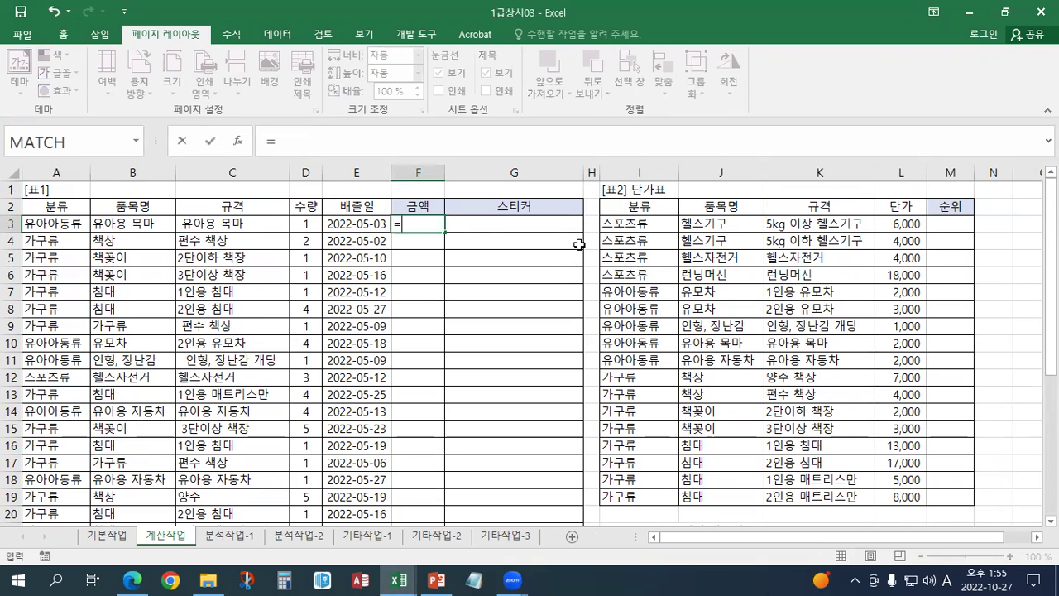
click(304, 224)
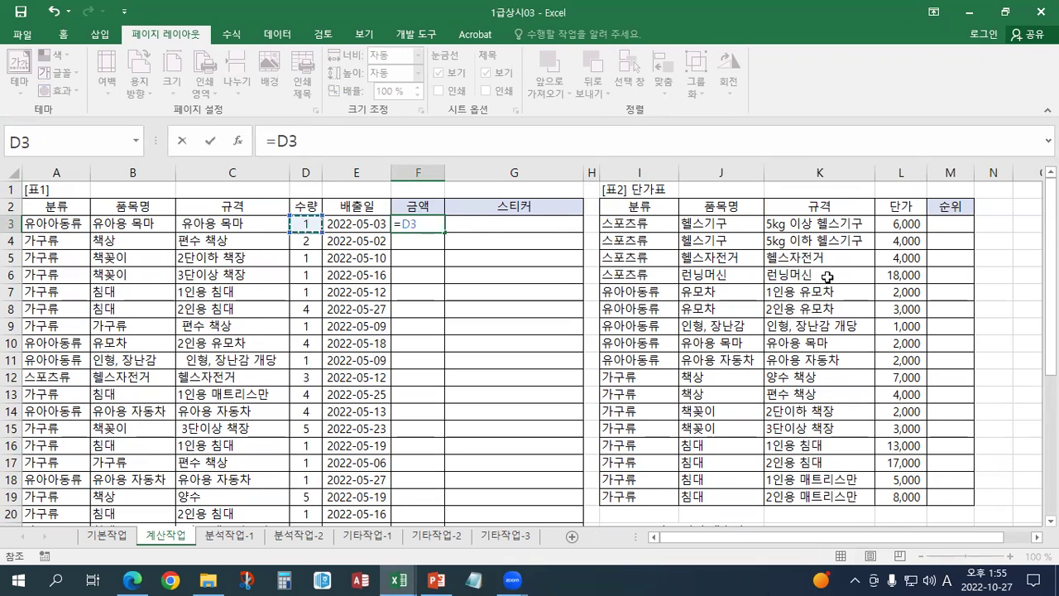
text(*)
Extend the F3 formula with the 규격 cell C3 wrapped in the TRIM function, giving =D3*trim(C3)
click(372, 144)
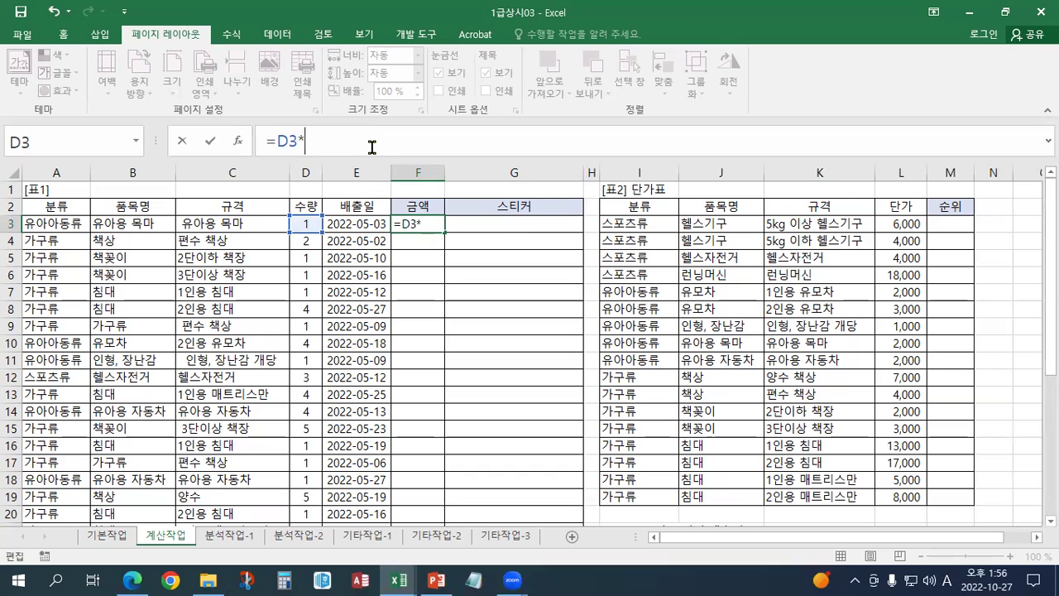
click(247, 225)
click(303, 140)
text(trim)
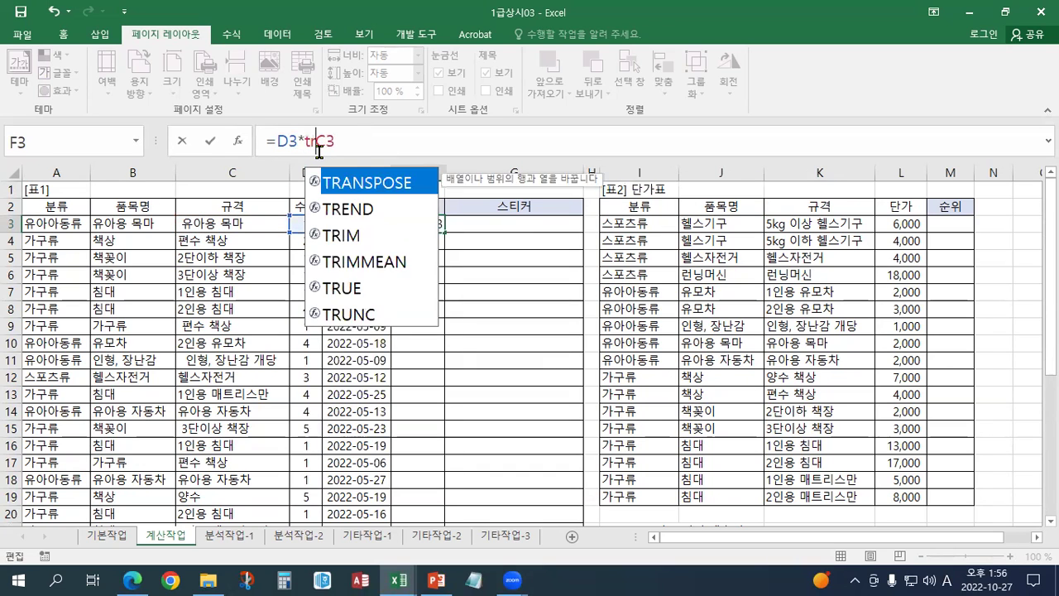
text(()
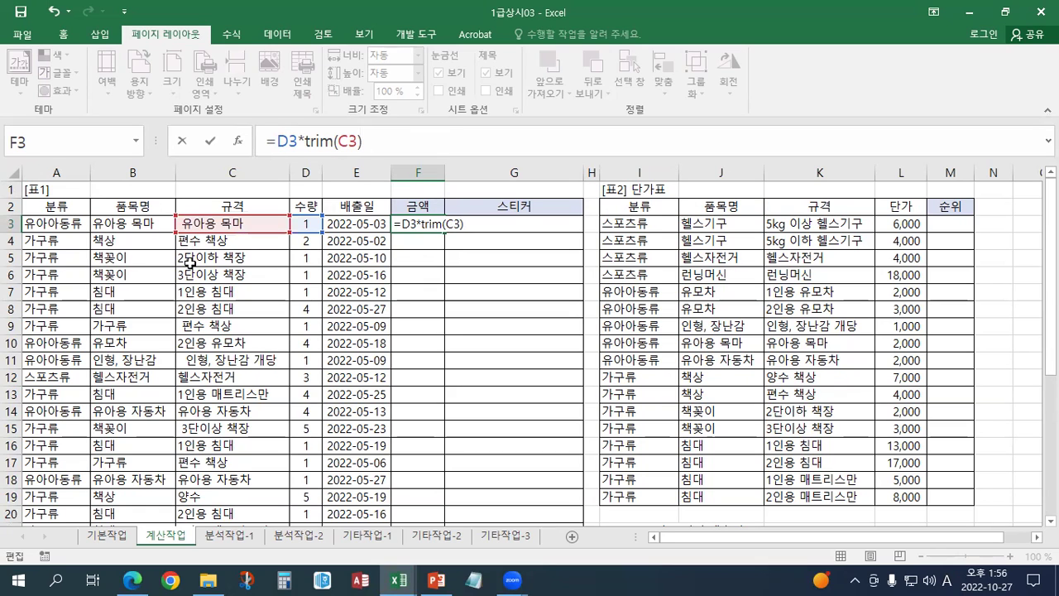
In the F3 formula, wrap trim(C3) as the lookup value of a VLOOKUP with the absolute table range $K$3:$L$19
click(305, 142)
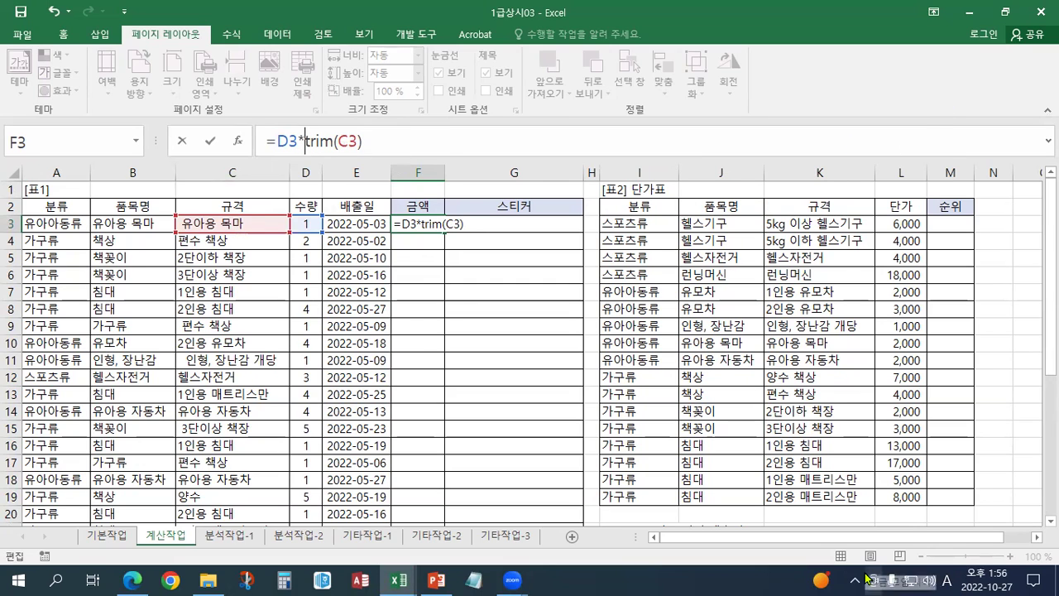
text(VLOOKUP(trim(C3))
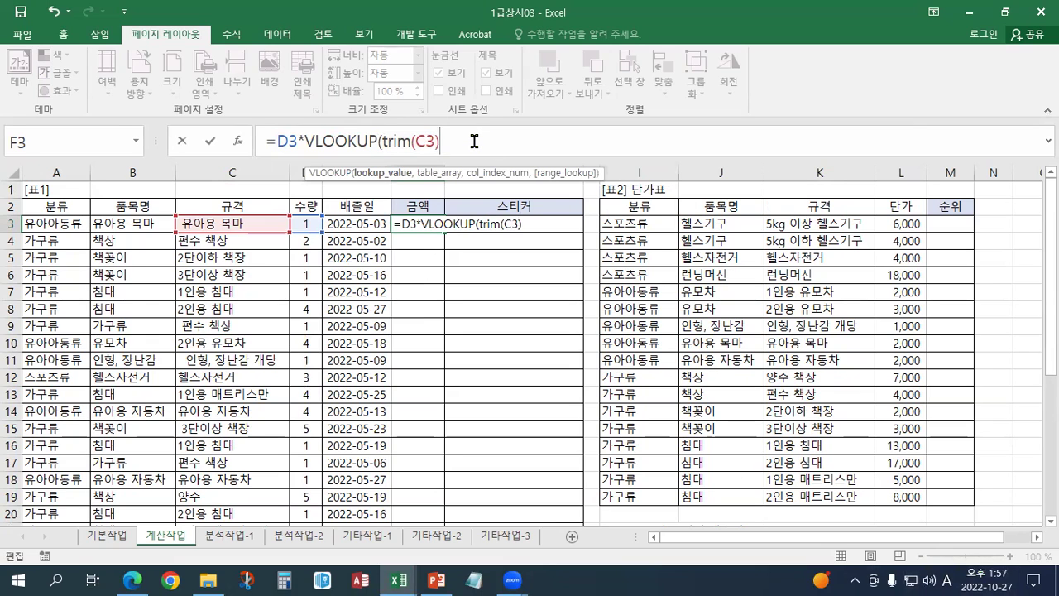
text(,)
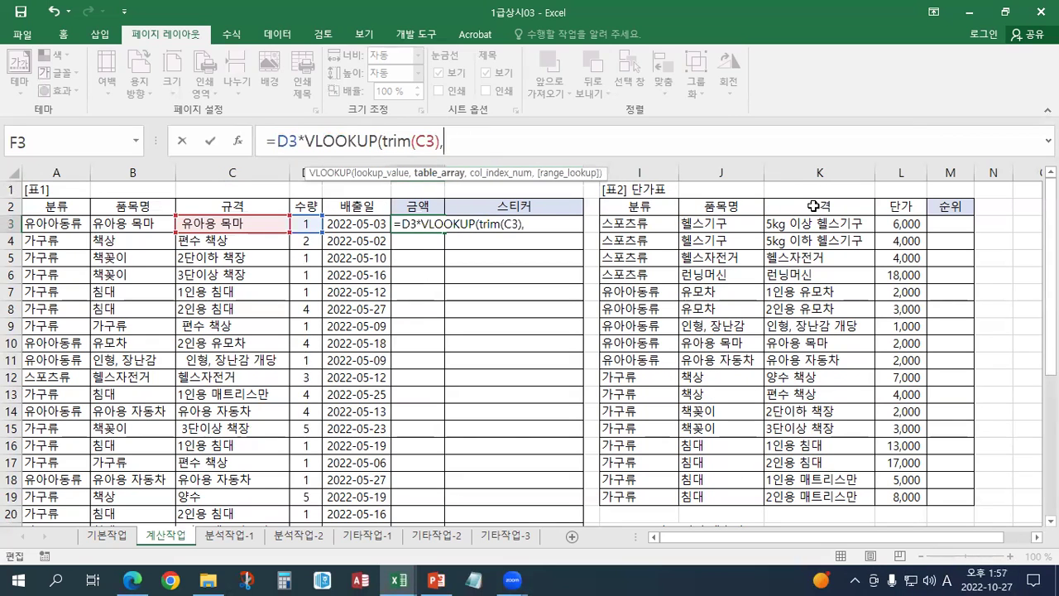
drag(817, 222, 842, 488)
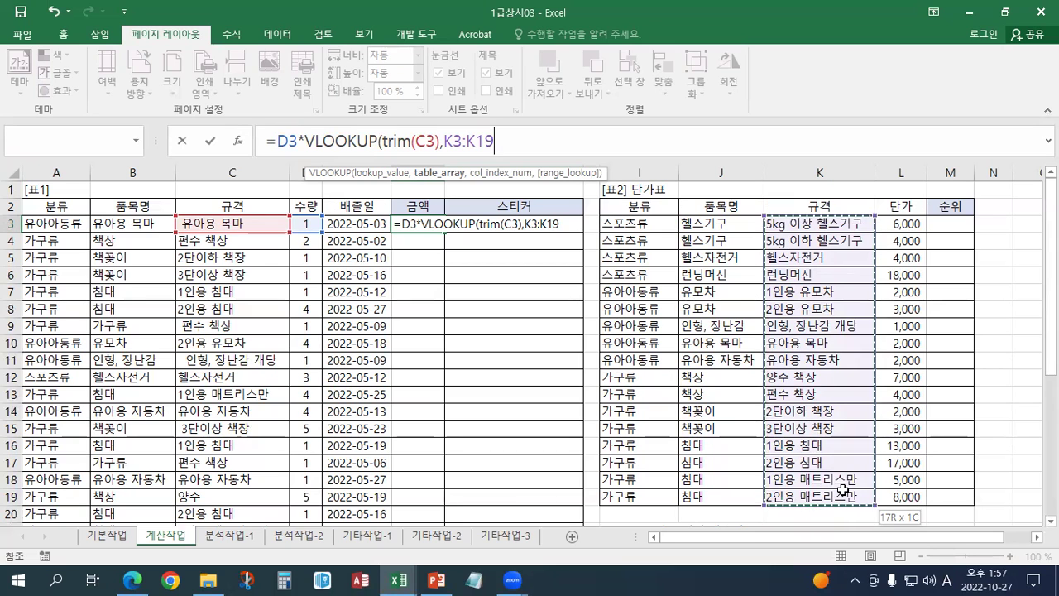
drag(842, 488, 873, 490)
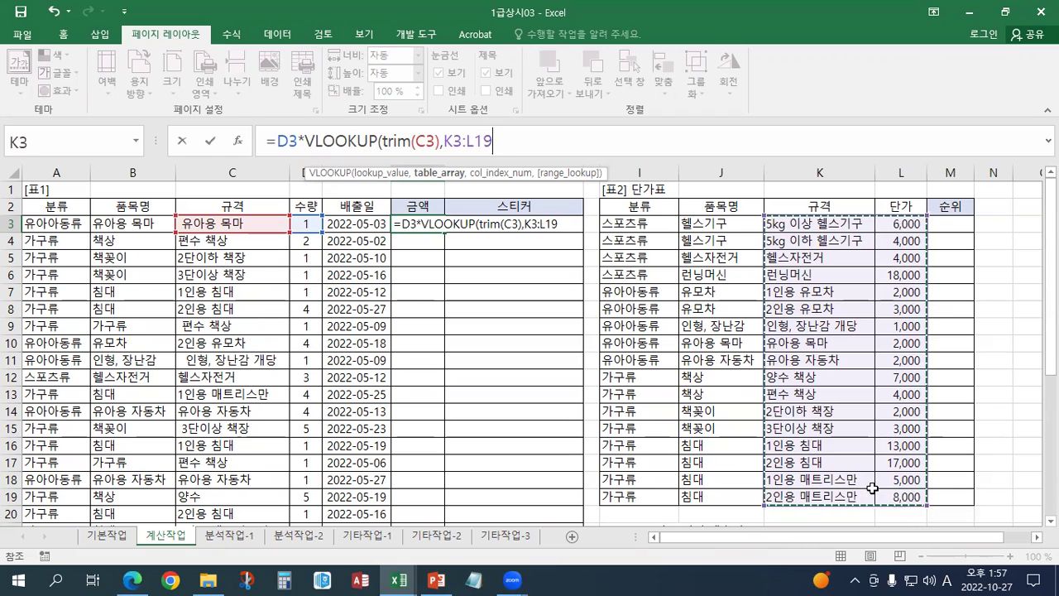
key(F4)
text(,)
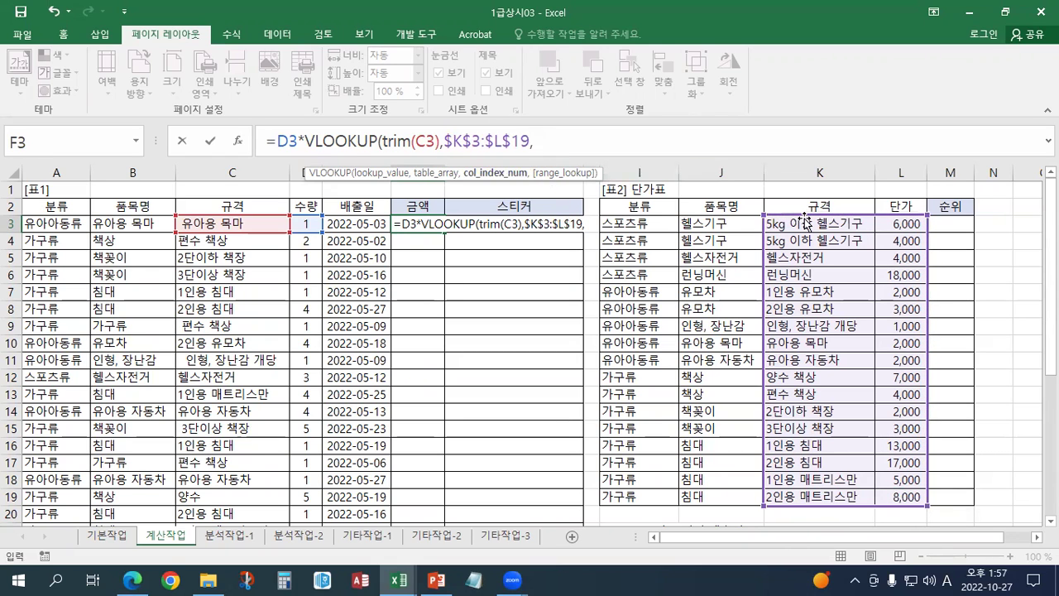
Finish the VLOOKUP in F3 with column number 2 and FASLE as the match argument, and enter the formula
text(2,)
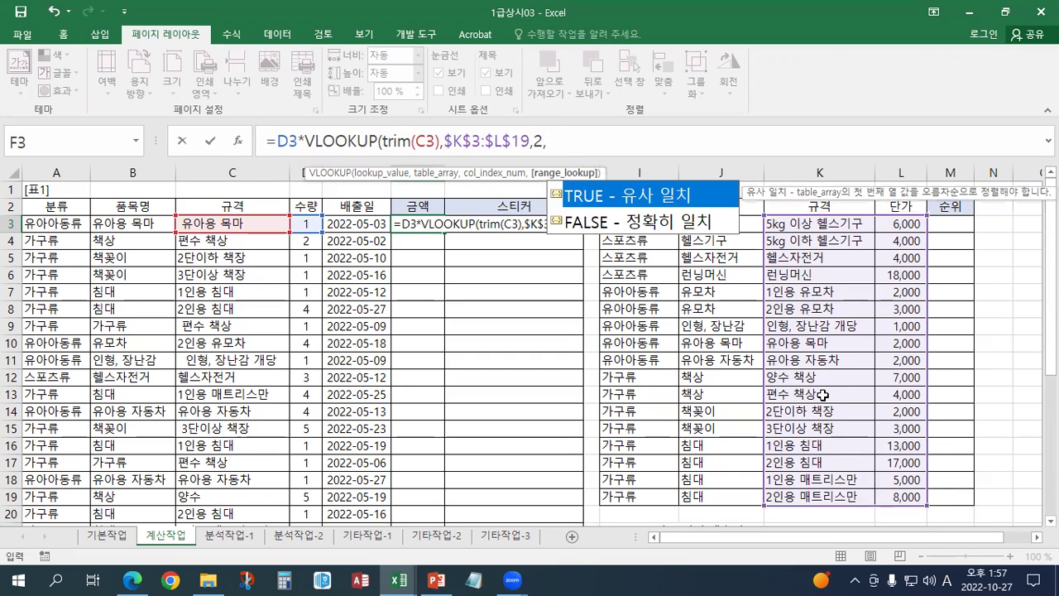
text(FASLE))
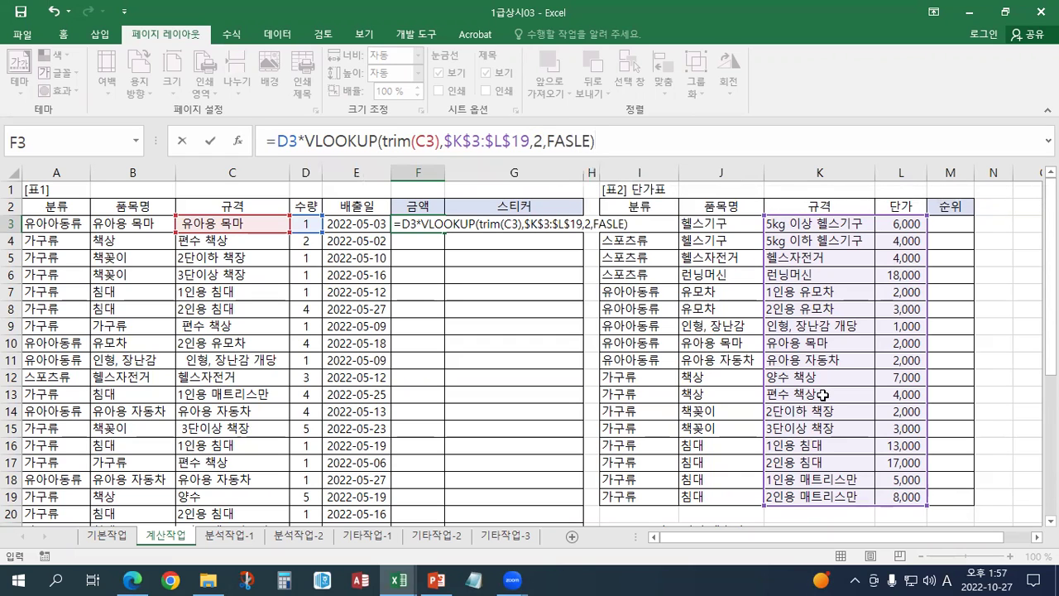
key(Return)
key(Up)
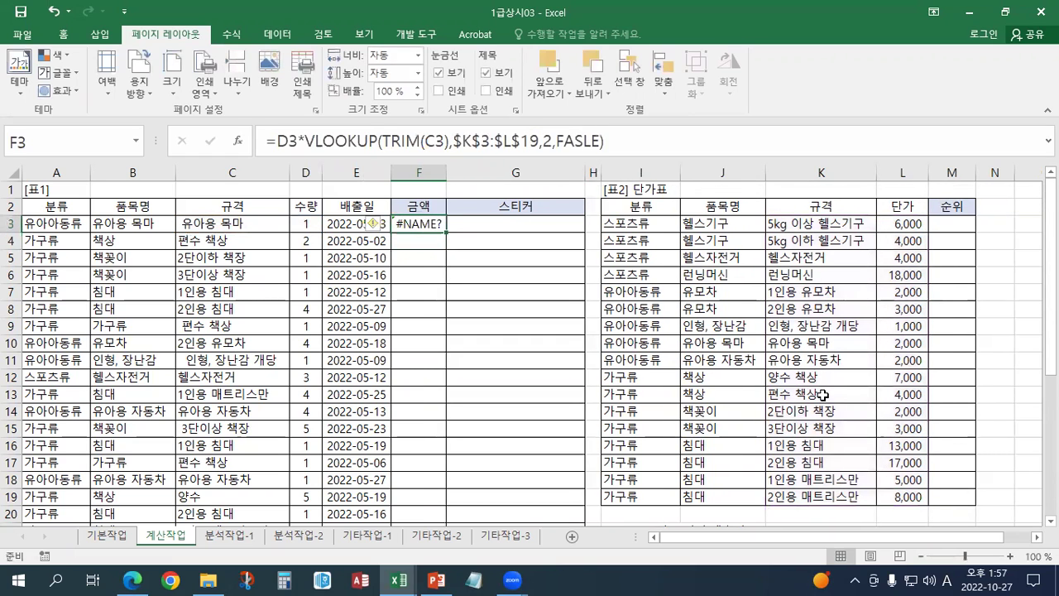
Correct the spelling of the last VLOOKUP argument in F3 to FALSE and enter the formula
click(623, 141)
key(BackSpace)
key(BackSpace)
key(BackSpace)
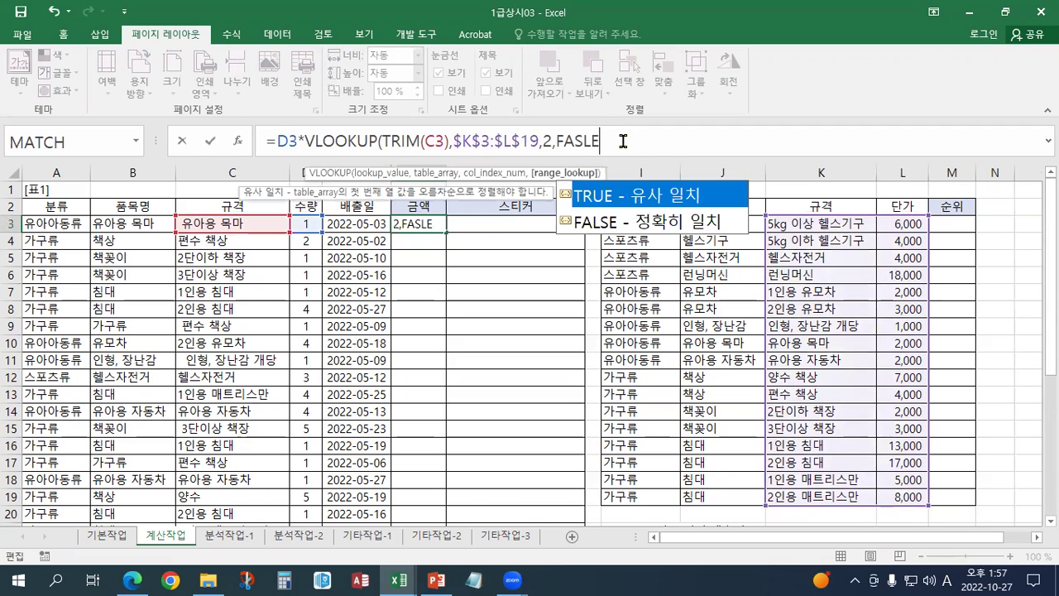
text(LSE)
key(Return)
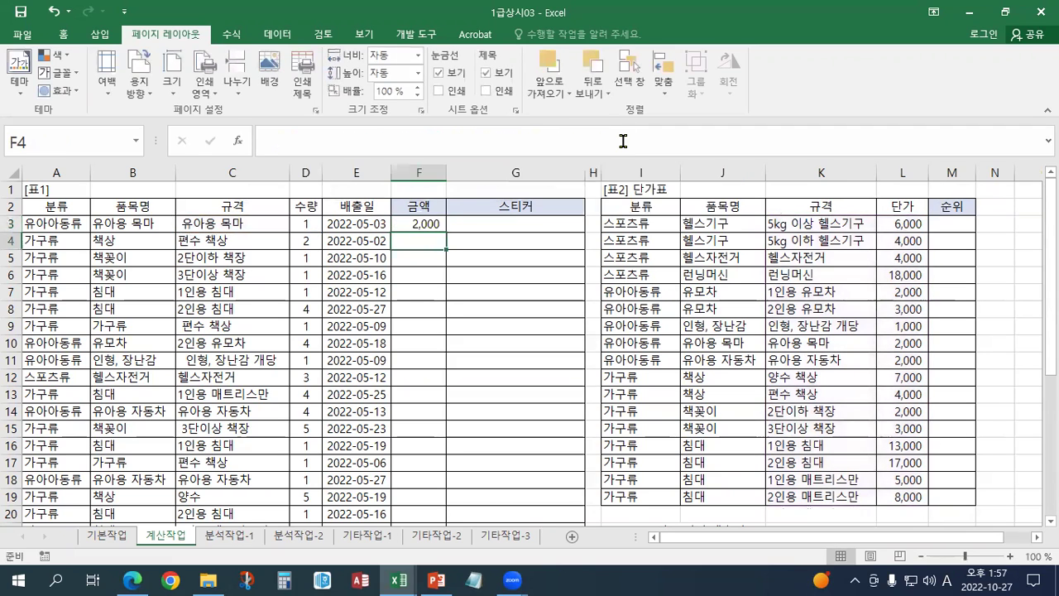
Fill the F3 formula down the 금액 column of 표1
click(430, 225)
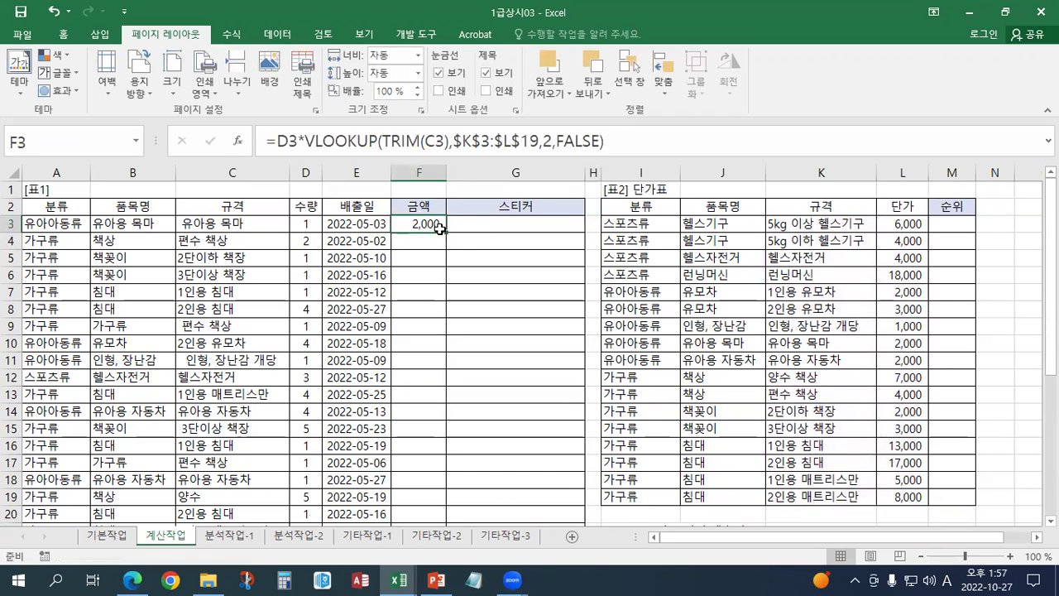
double_click(445, 233)
click(430, 225)
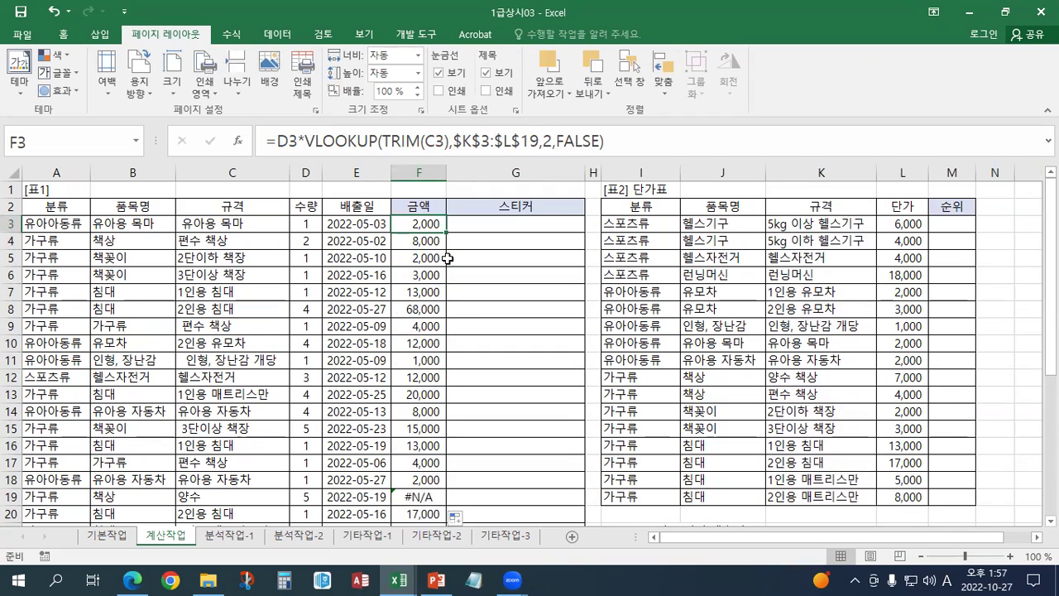
Wrap the whole F3 formula in IFERROR with "미수거" as the value returned on error, and enter it
click(277, 141)
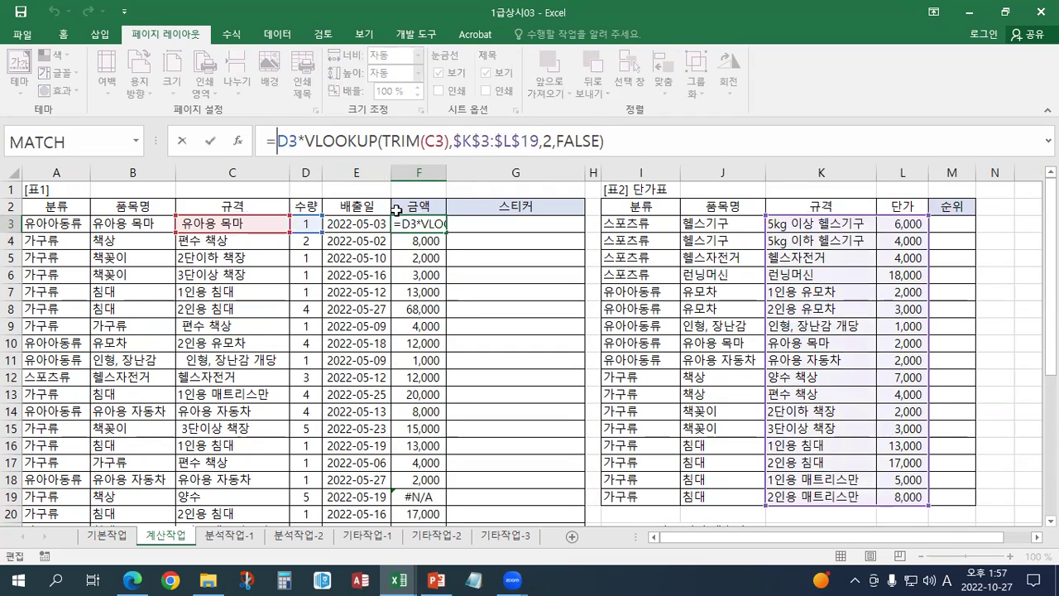
text(IFERROR()
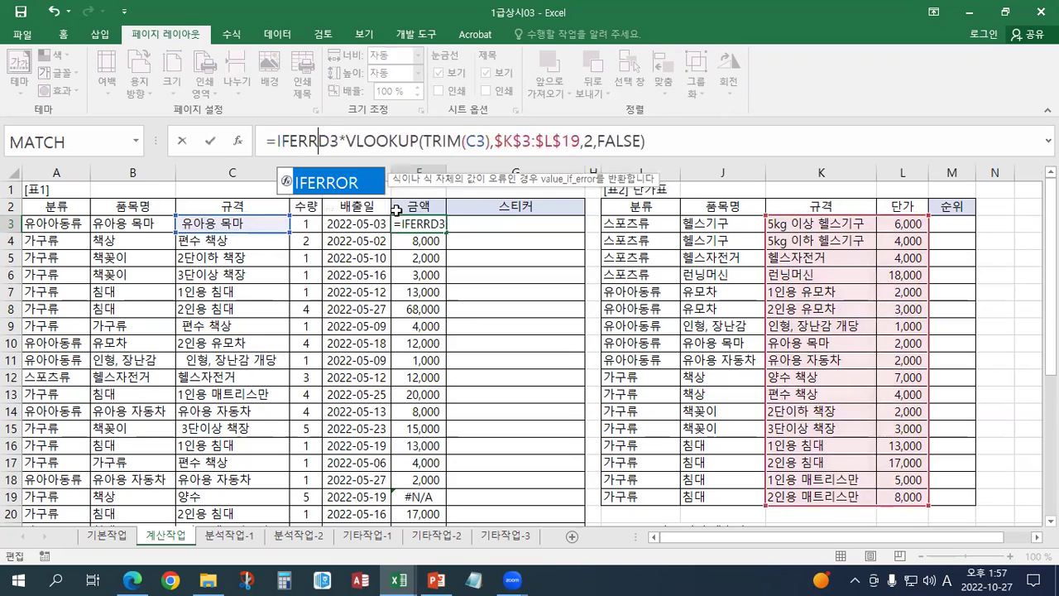
click(705, 149)
text(,)
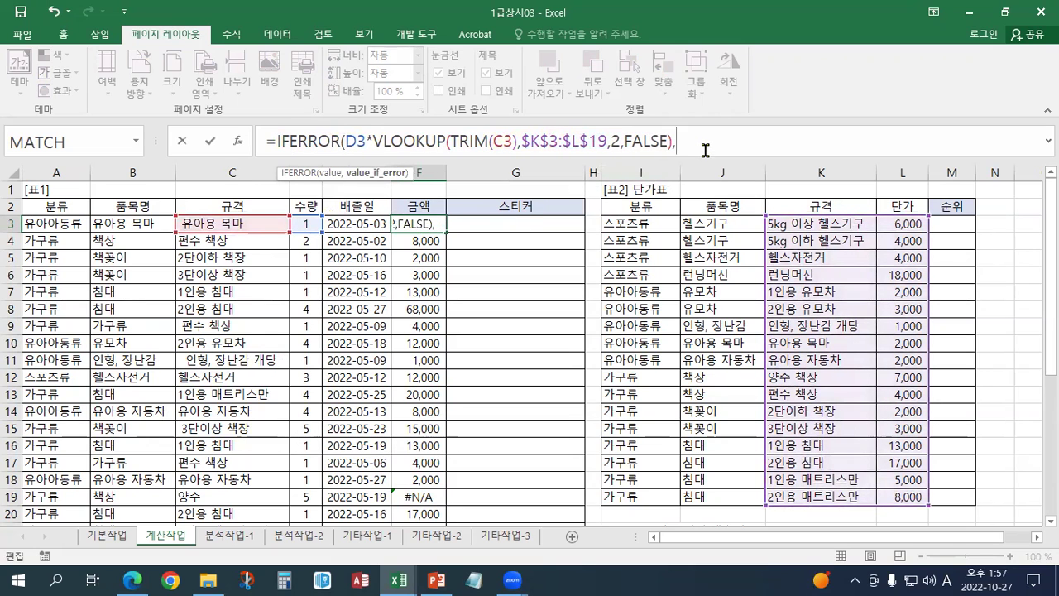
text("미수거"))
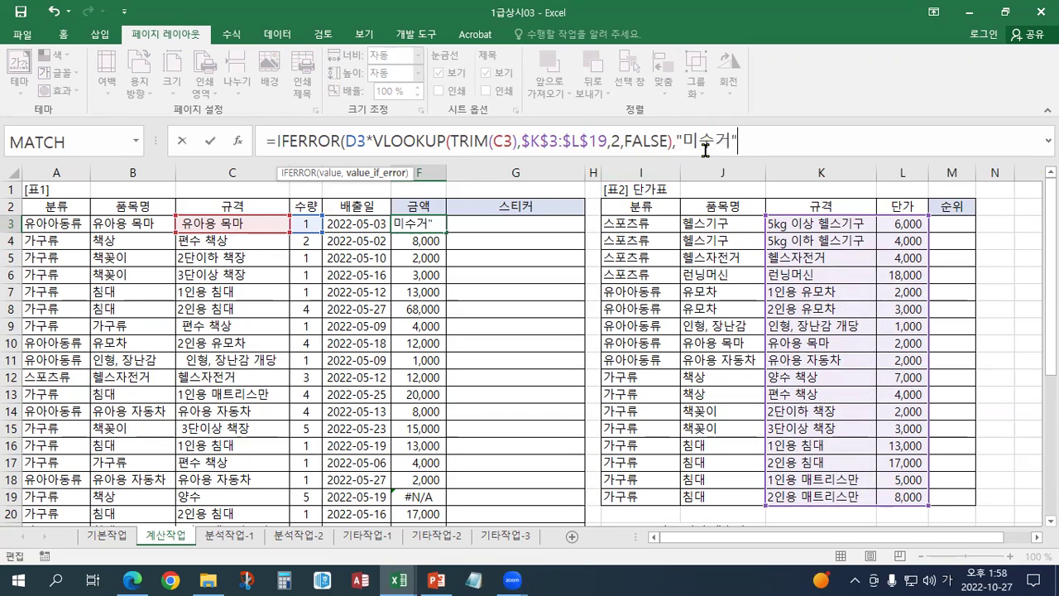
key(Return)
key(Up)
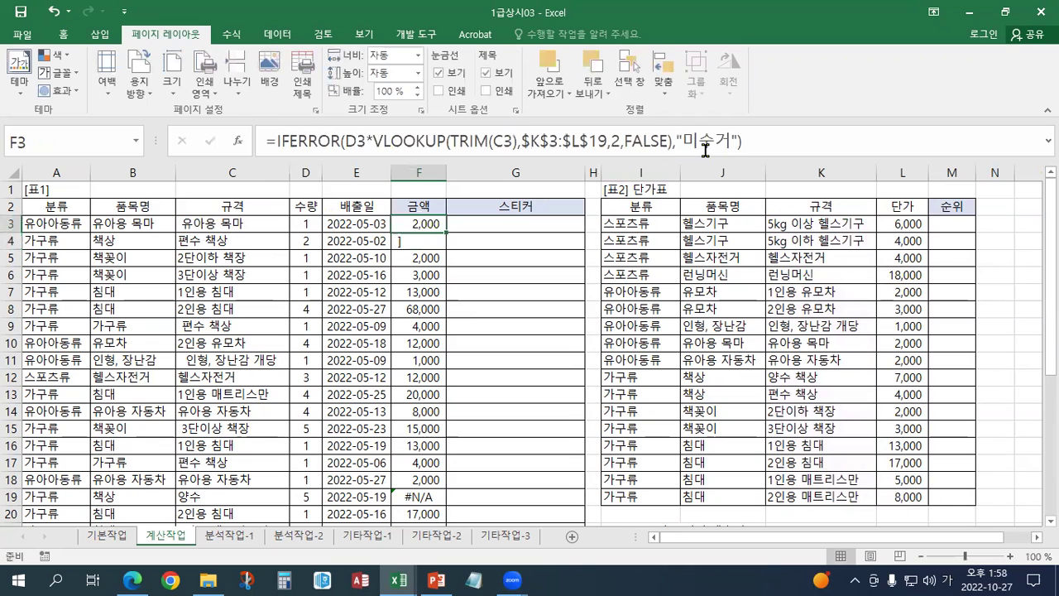
Fill the IFERROR formula from F3 down the 금액 column to F31 and check the filled rows
double_click(447, 231)
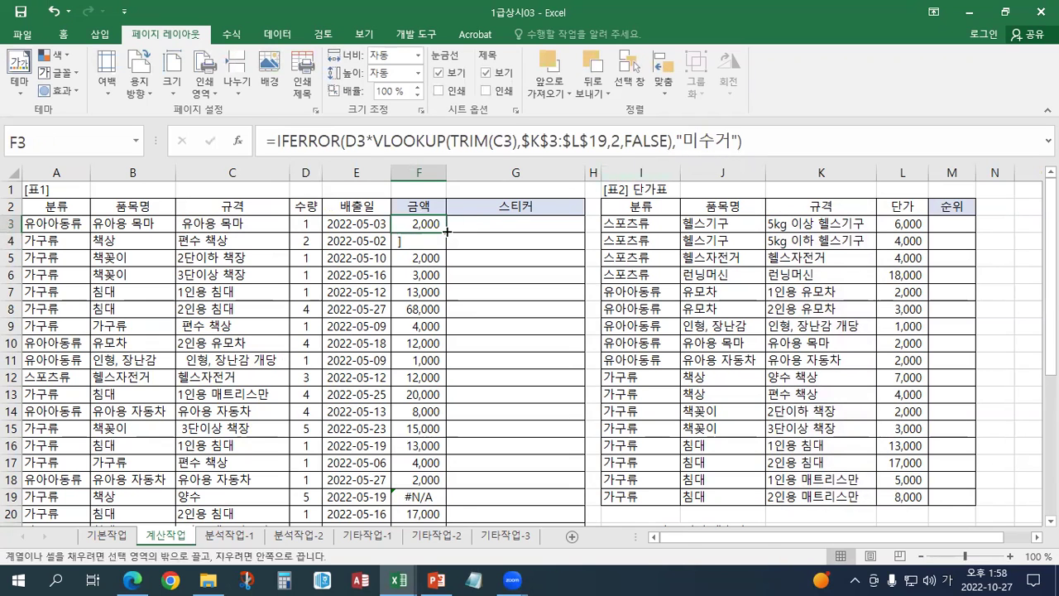
click(438, 225)
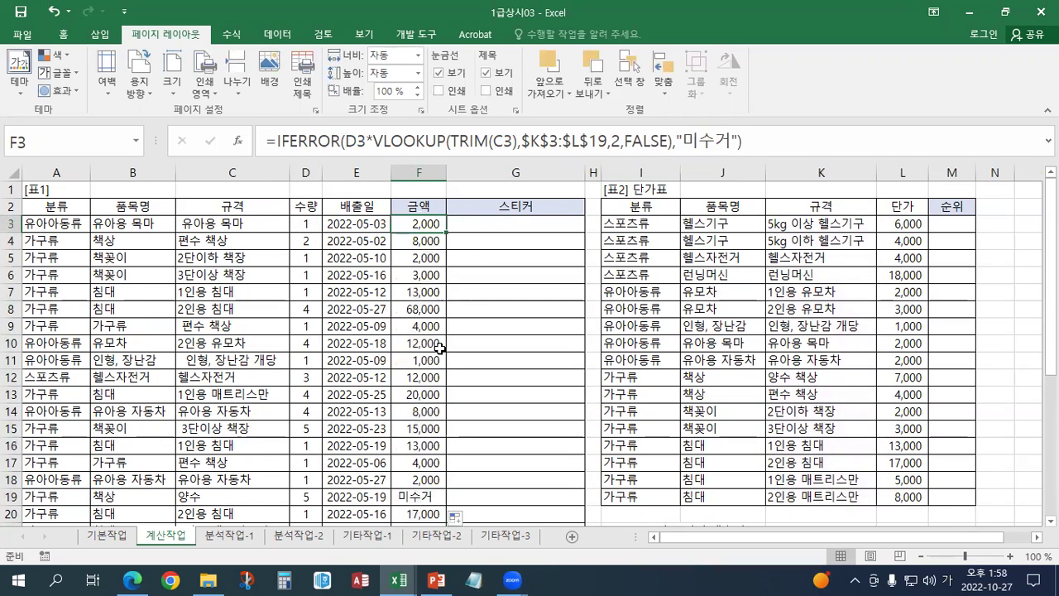
scroll(439, 349, down, 5)
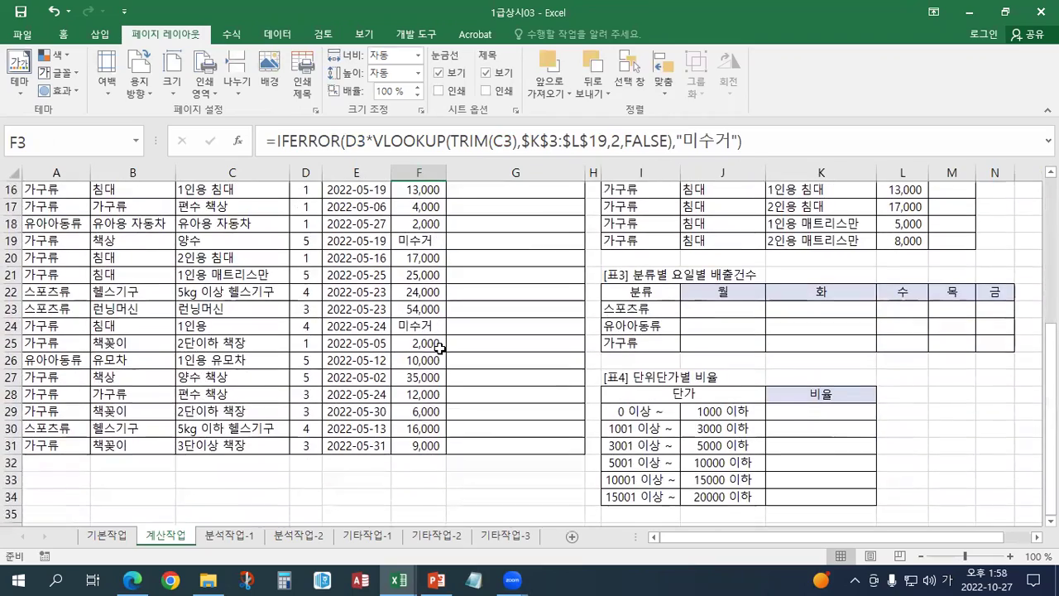
scroll(439, 349, up, 5)
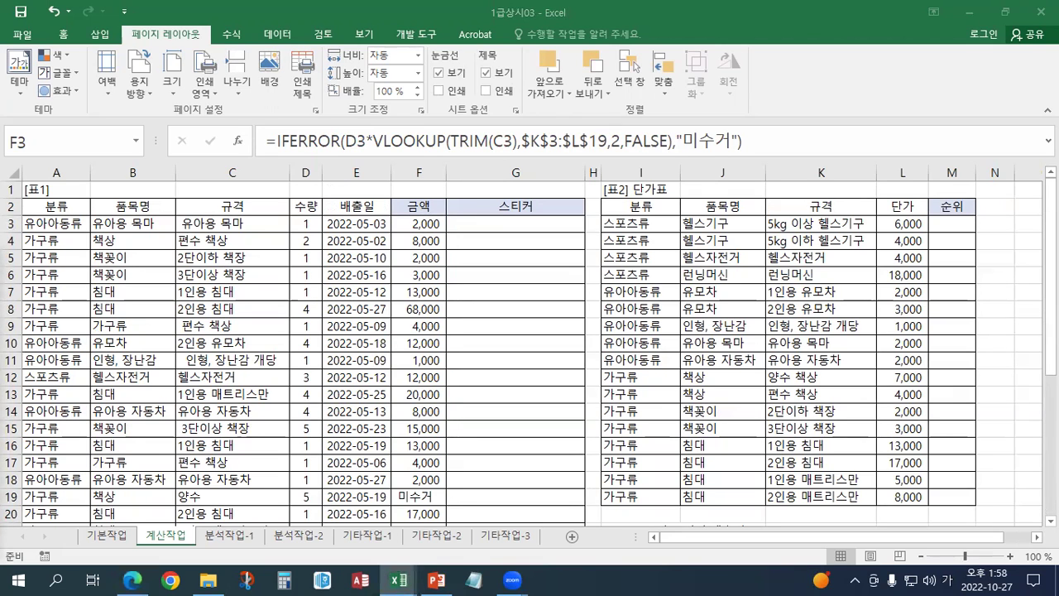
Examine 표1, the 단가표, the 분류별 요일별 배출건수 table and the 단위단가별 비율 table on the 계산작업 sheet
scroll(536, 299, down, 6)
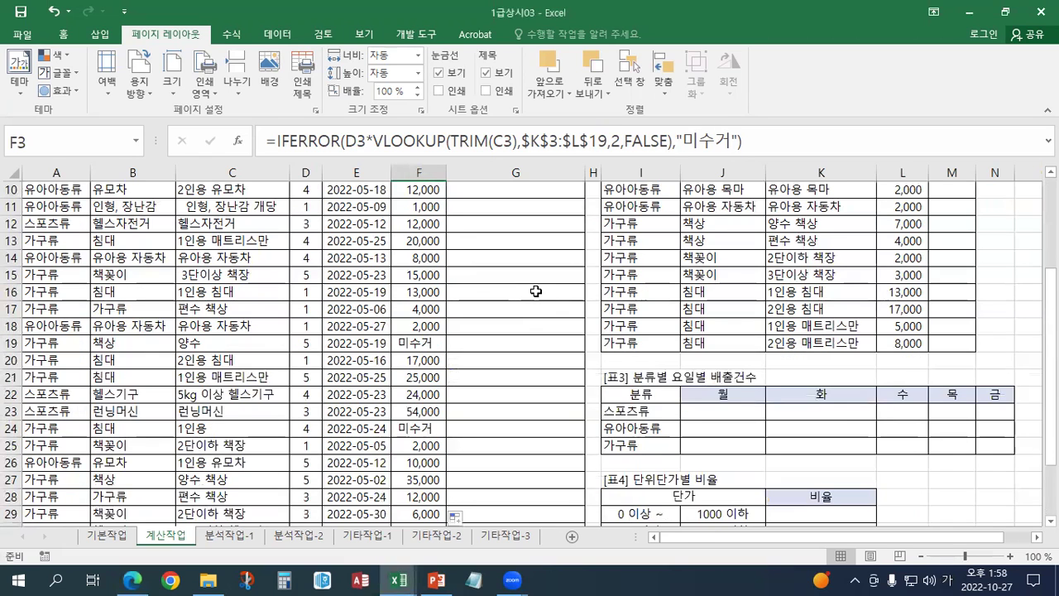
click(722, 258)
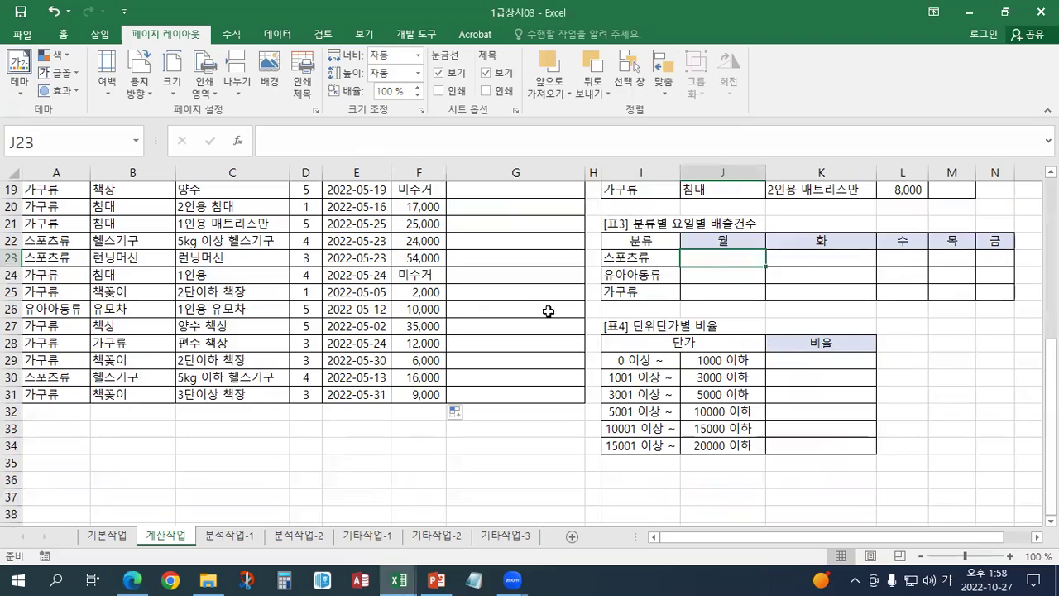
scroll(546, 307, up, 5)
scroll(475, 311, up, 1)
scroll(476, 311, down, 3)
scroll(476, 311, up, 3)
scroll(476, 311, down, 3)
scroll(475, 312, up, 3)
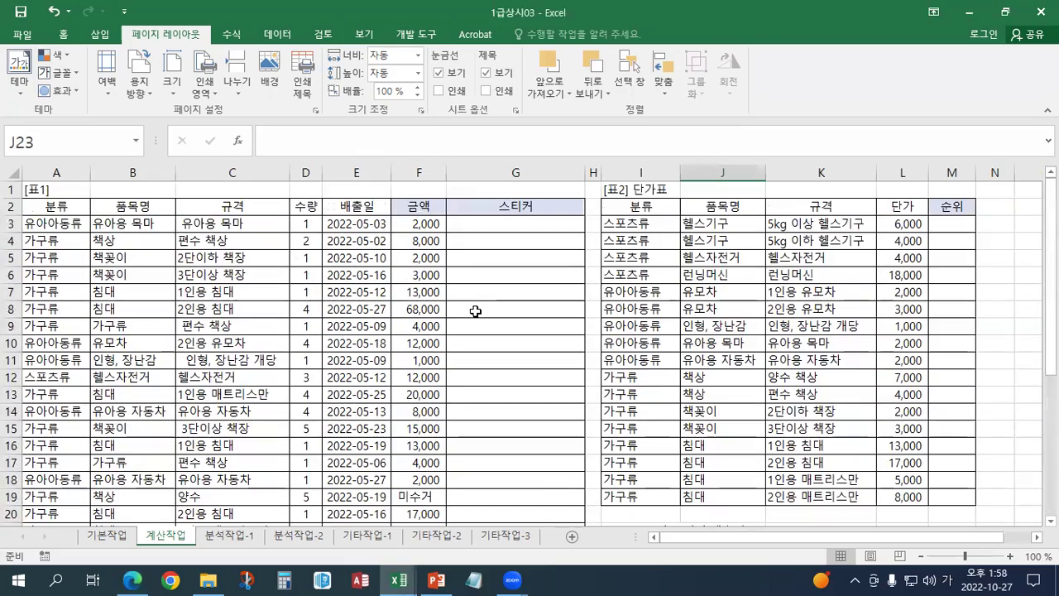
scroll(475, 311, down, 2)
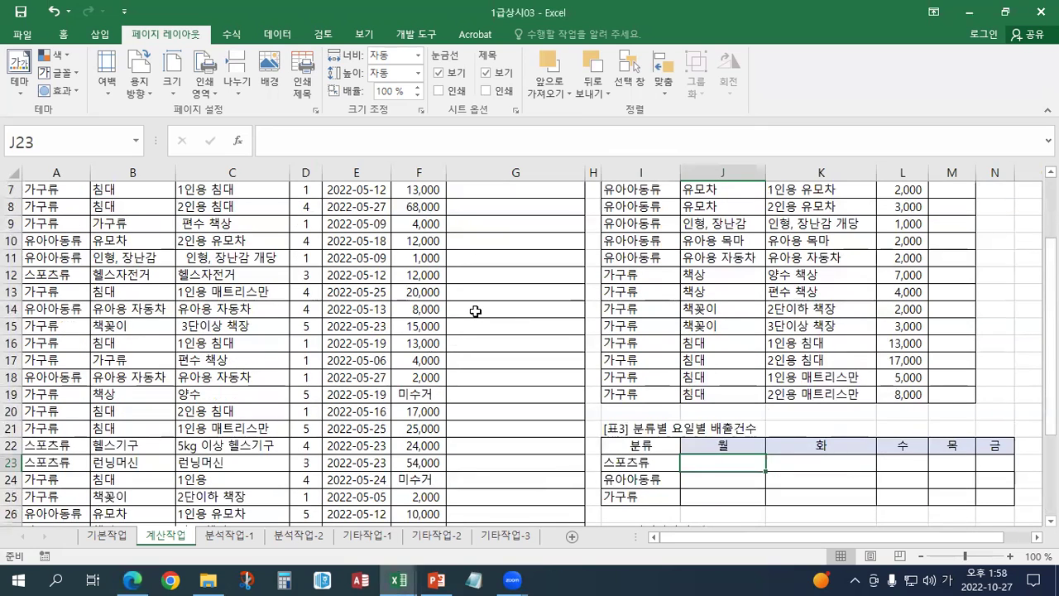
scroll(475, 311, up, 2)
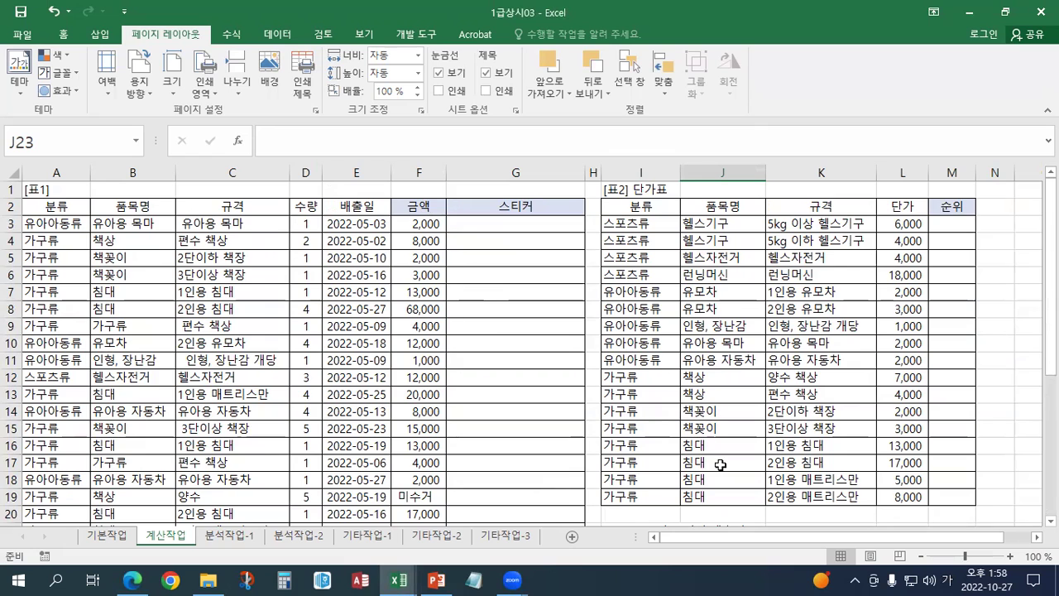
scroll(720, 463, down, 2)
scroll(355, 358, up, 1)
scroll(354, 359, up, 2)
scroll(722, 432, down, 1)
scroll(700, 431, up, 1)
scroll(700, 431, down, 2)
scroll(700, 431, up, 2)
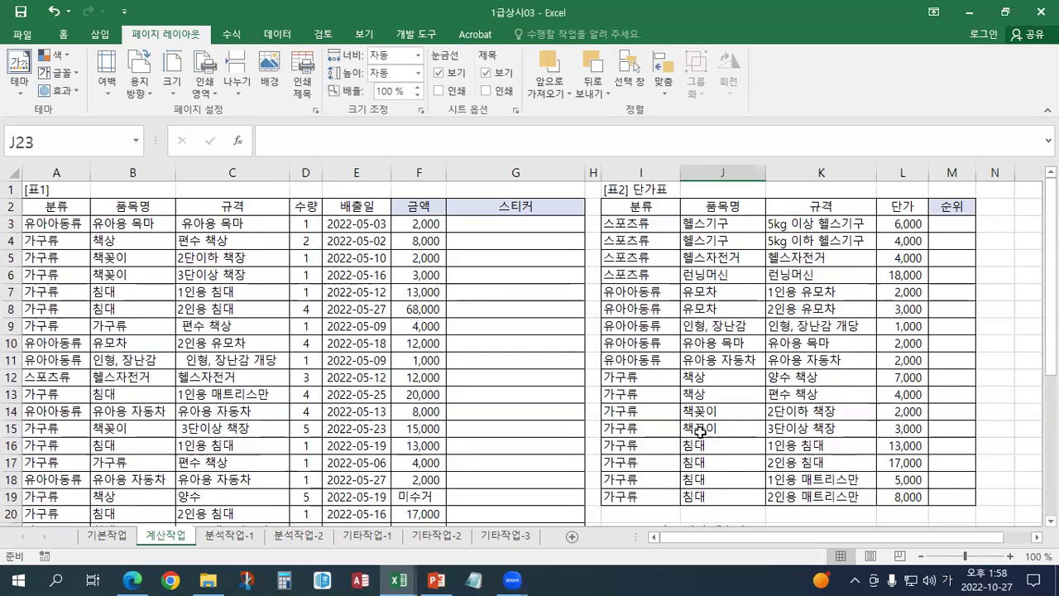
scroll(694, 412, down, 1)
scroll(690, 412, up, 1)
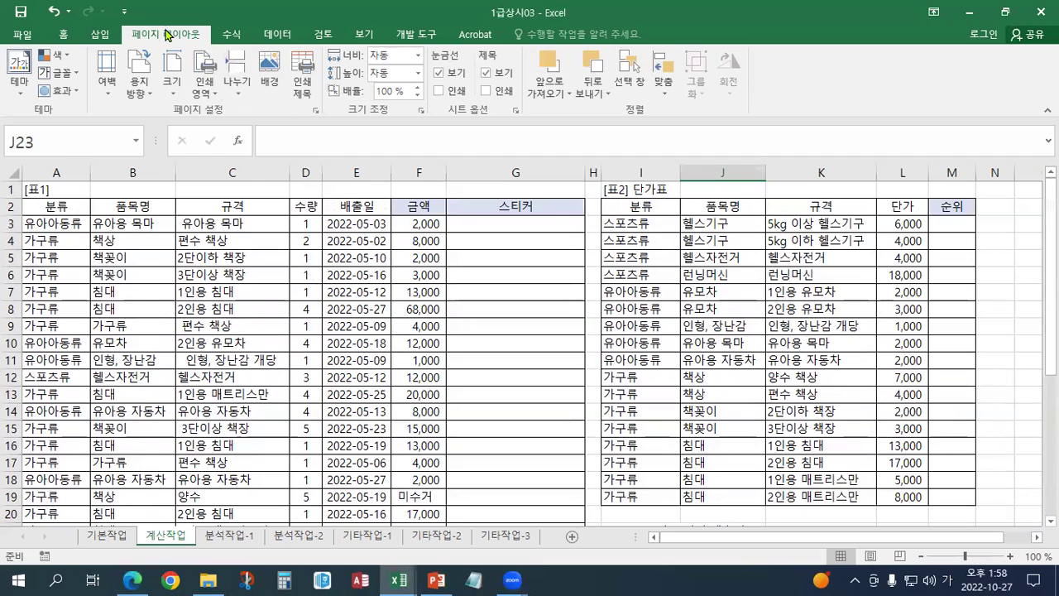
Collapse the ribbon and copy the full text of the 금액 formula in F3
double_click(166, 31)
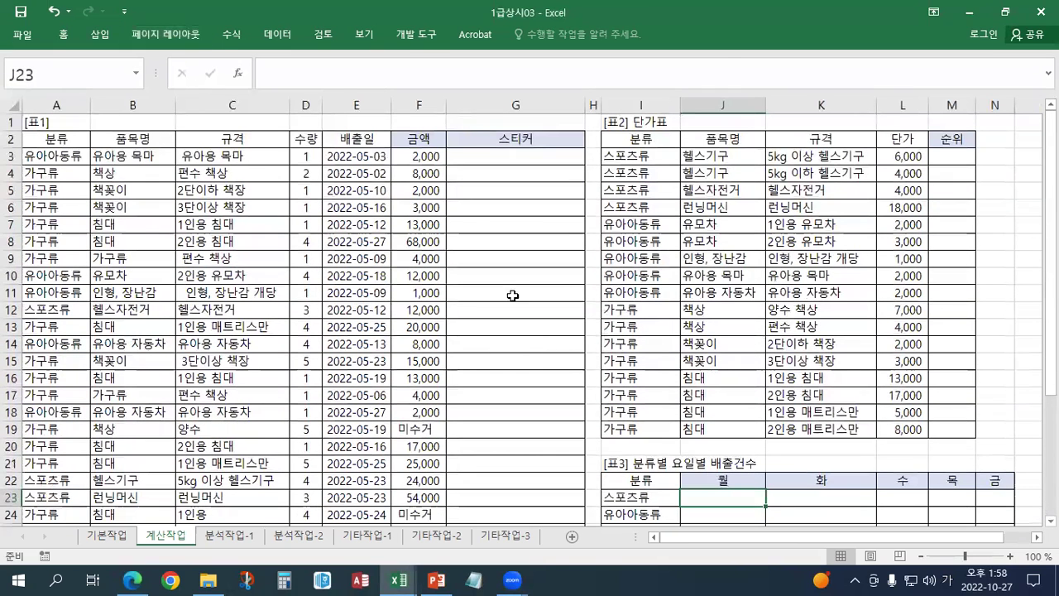
click(430, 157)
double_click(430, 157)
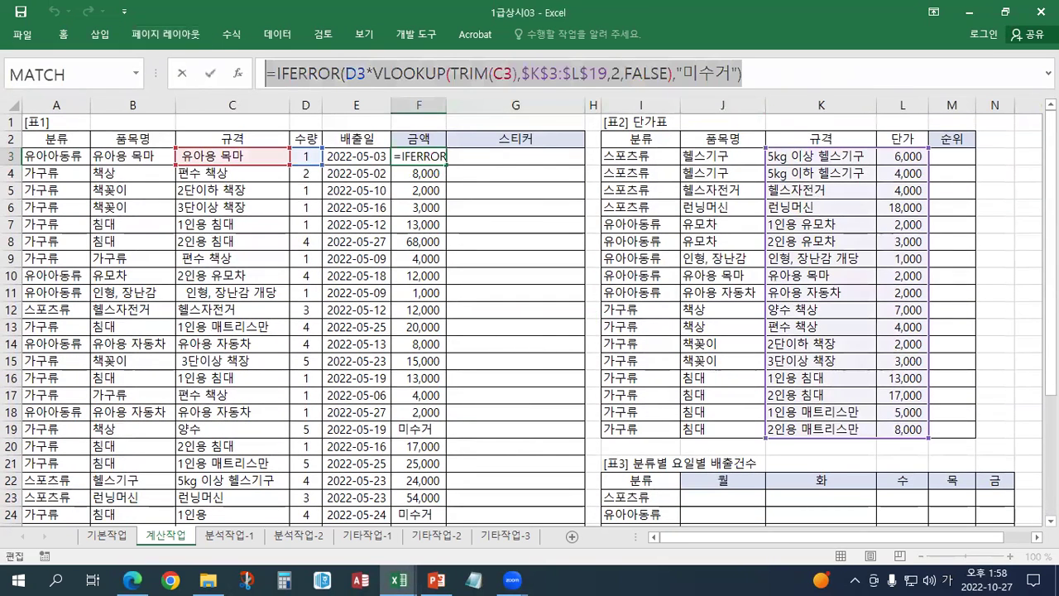
key(ctrl+Return)
Place the copied 금액 formula in a text box across columns C to G over rows 9 and 10, and give it a white fill
click(231, 34)
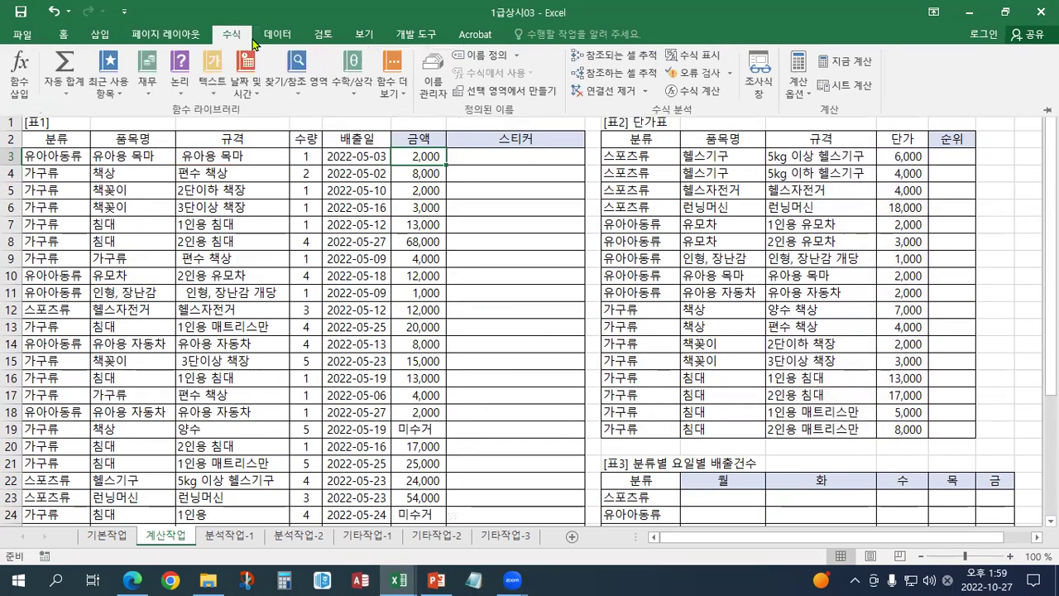
scroll(749, 83, up, 2)
click(805, 62)
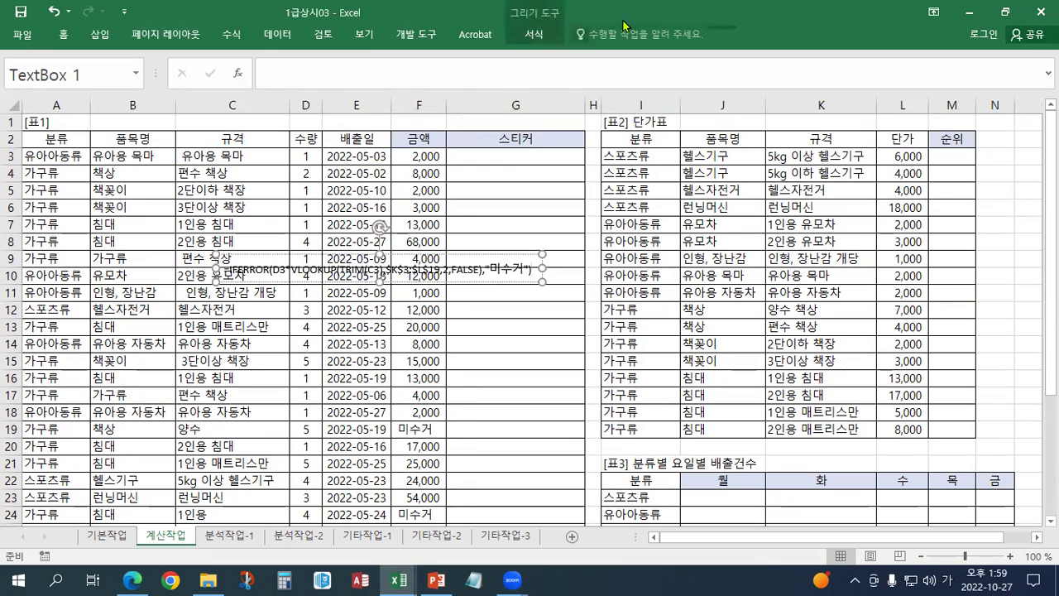
click(534, 34)
click(63, 34)
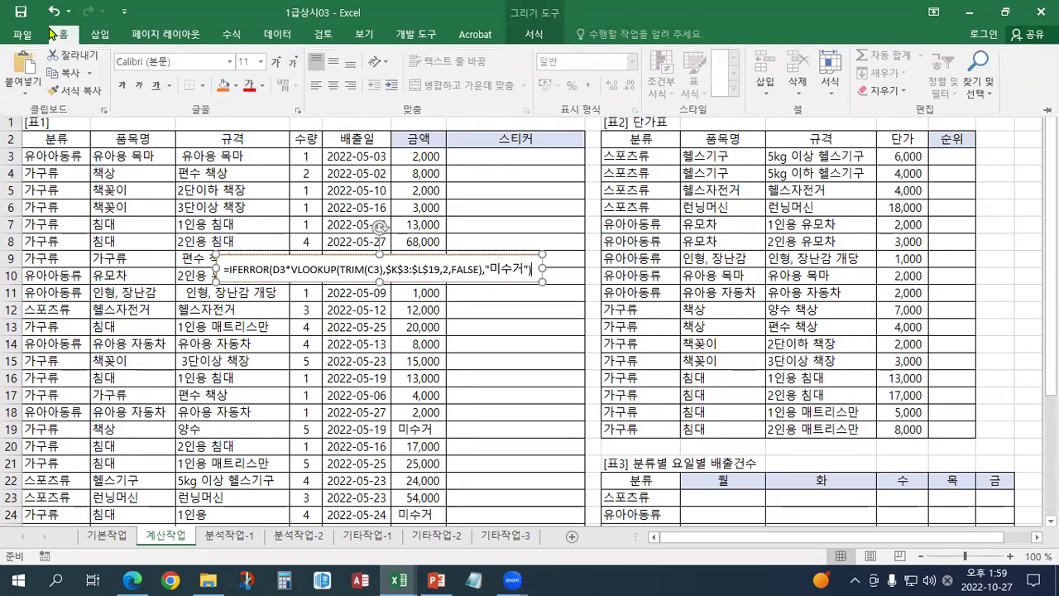
click(277, 65)
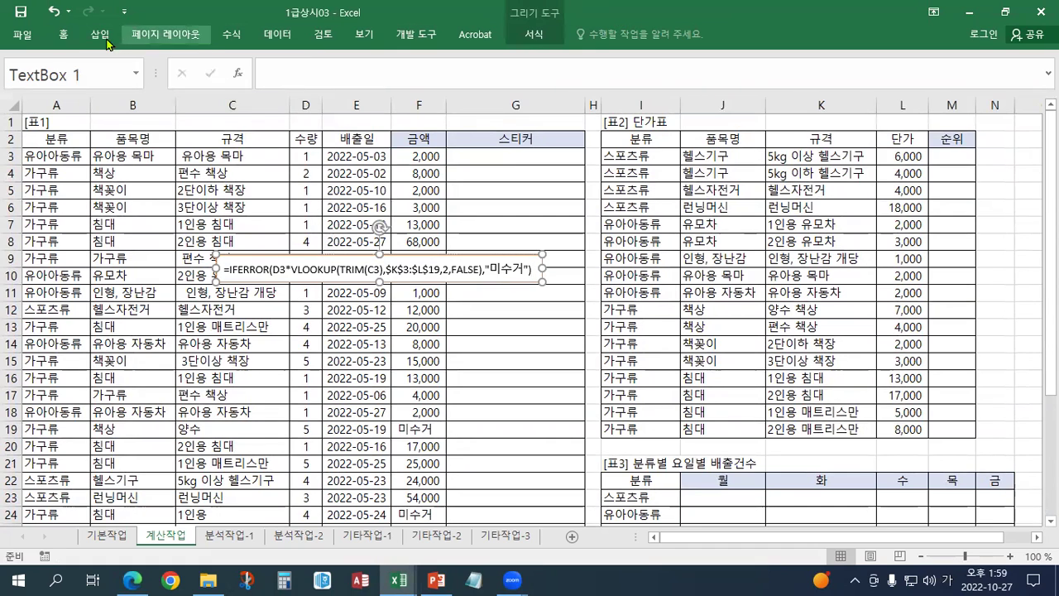
Enlarge the formula text box's font to 24 points and move the box across columns C to L over rows 10 to 13
click(63, 34)
click(277, 65)
click(277, 65)
click(277, 64)
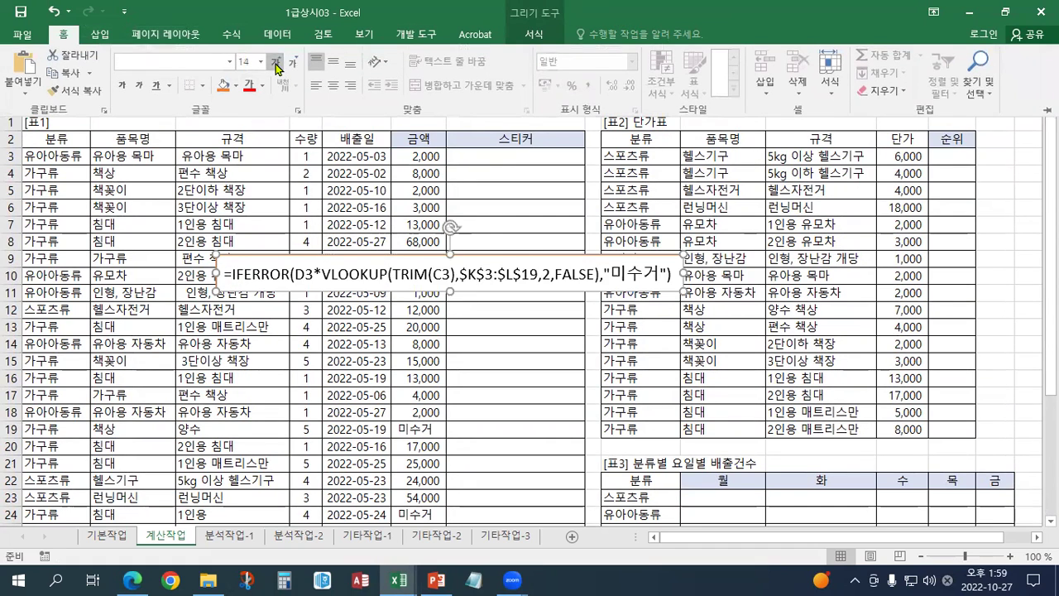
click(277, 65)
click(278, 65)
click(277, 65)
click(277, 64)
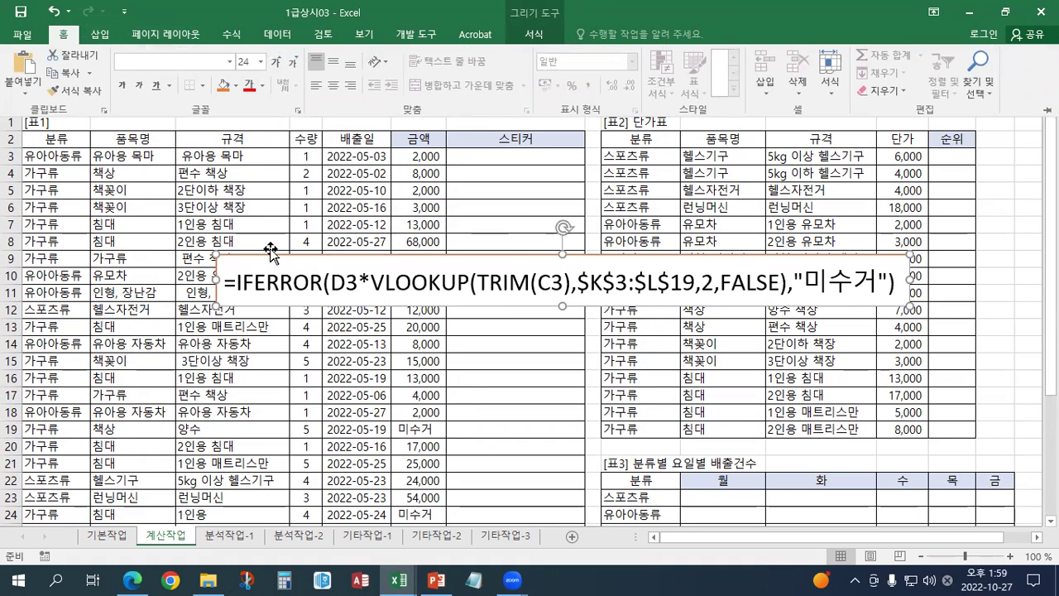
click(221, 271)
drag(221, 271, 197, 293)
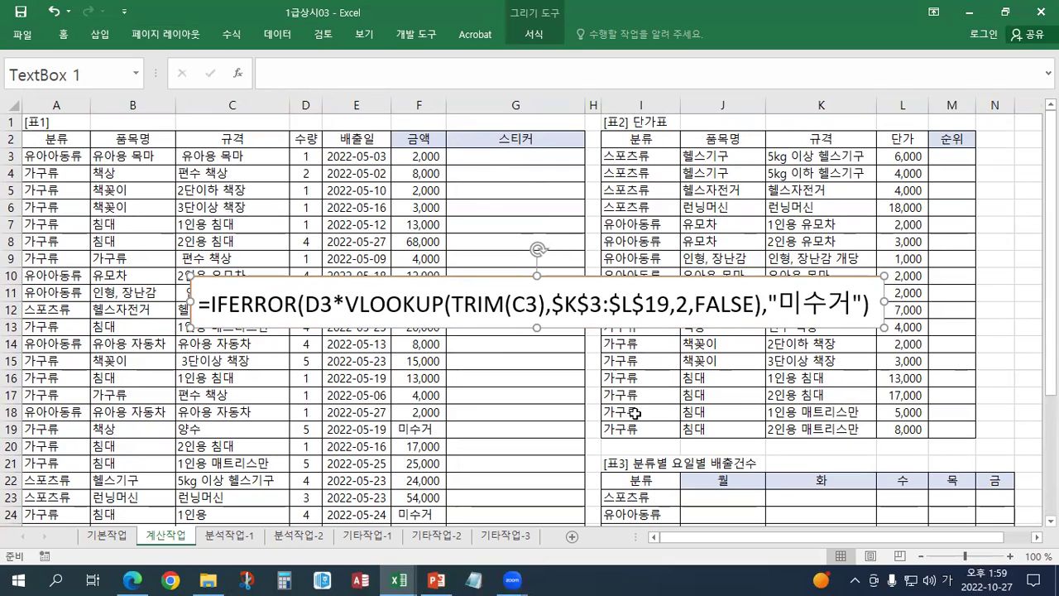
Select the empty 스포츠류 cell under 월, J23, in the 분류별 요일별 배출건수 table
scroll(694, 442, down, 1)
click(694, 444)
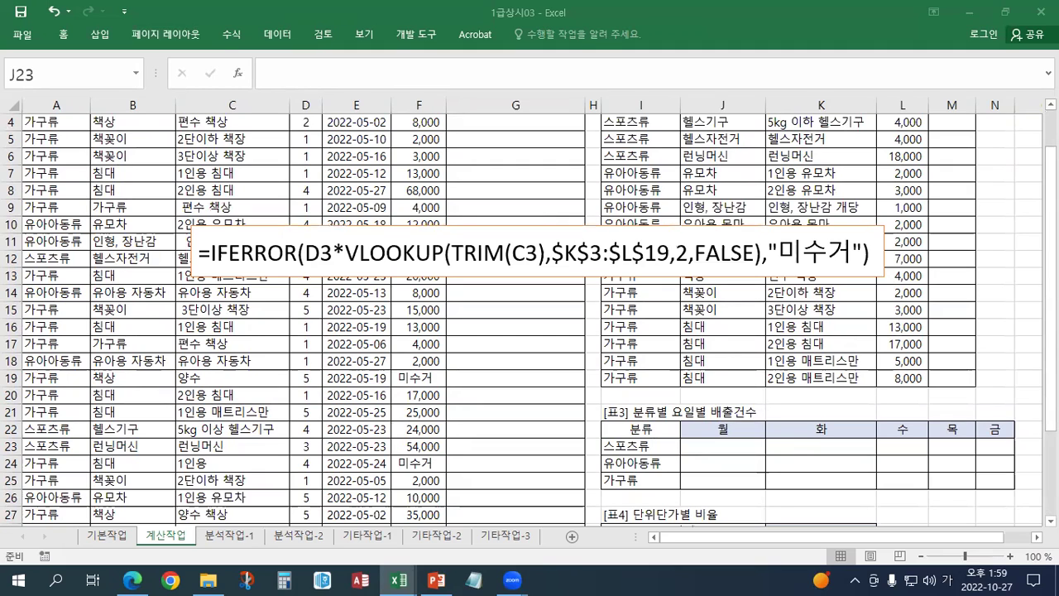
click(714, 446)
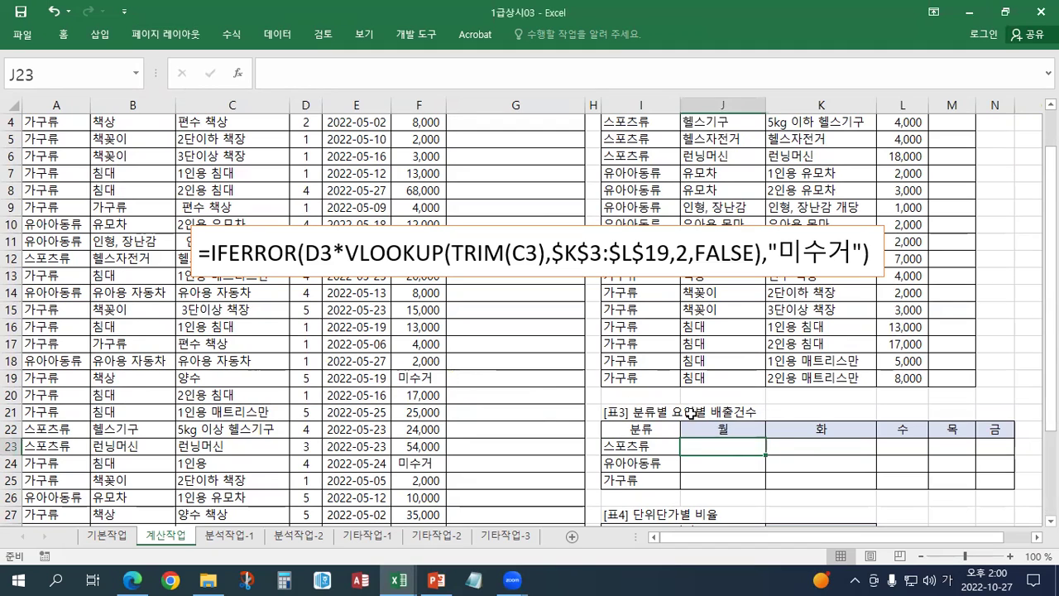
key(shift+F2)
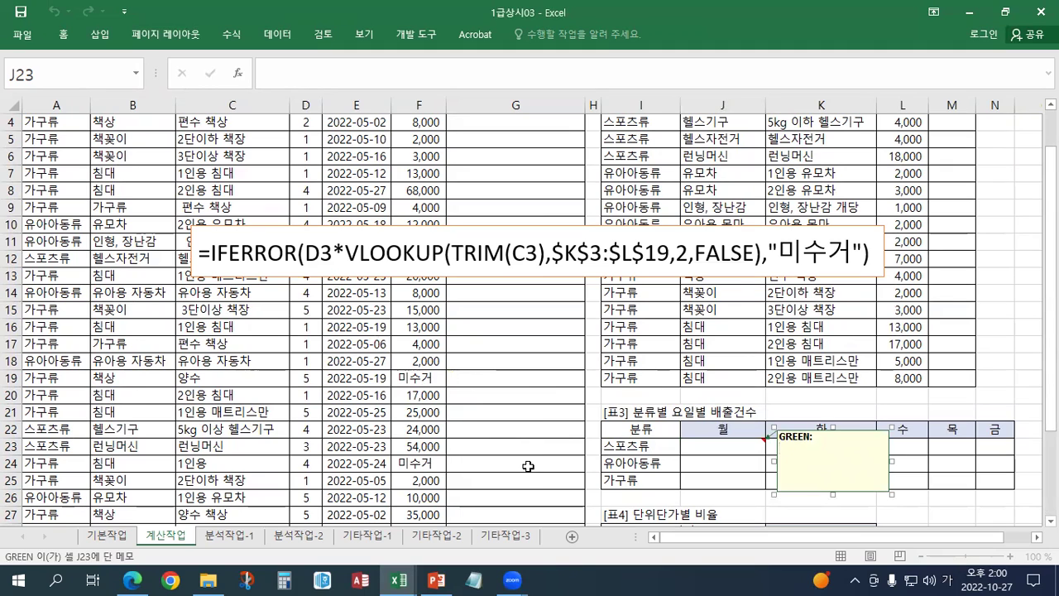
key(Escape)
key(Escape)
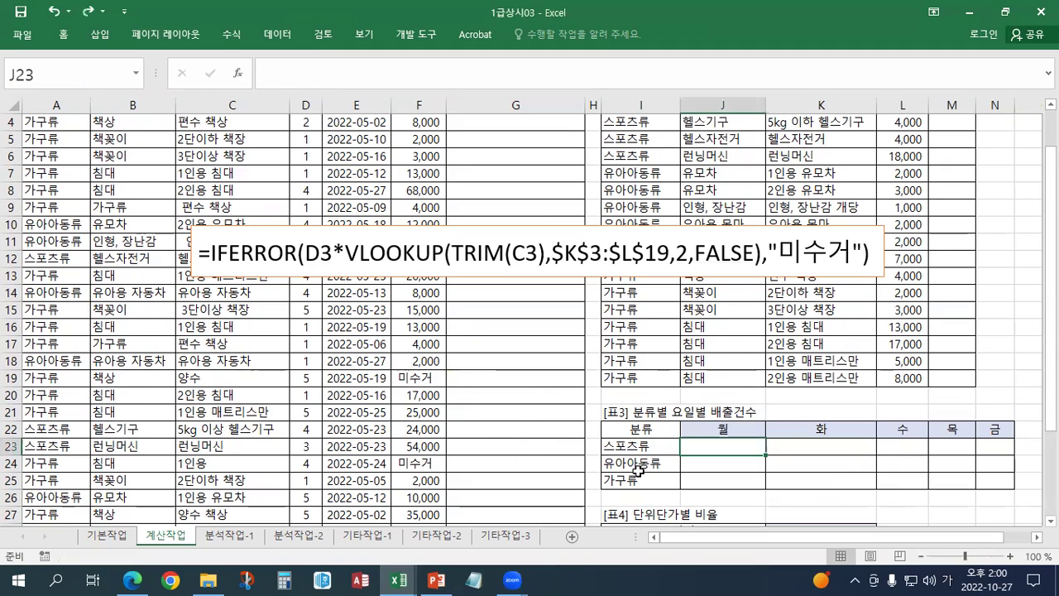
Begin a formula in J23 with an opening parenthesis and the 분류 column of 표1 as the absolute range $A$3:$A$31
click(294, 72)
text(=)
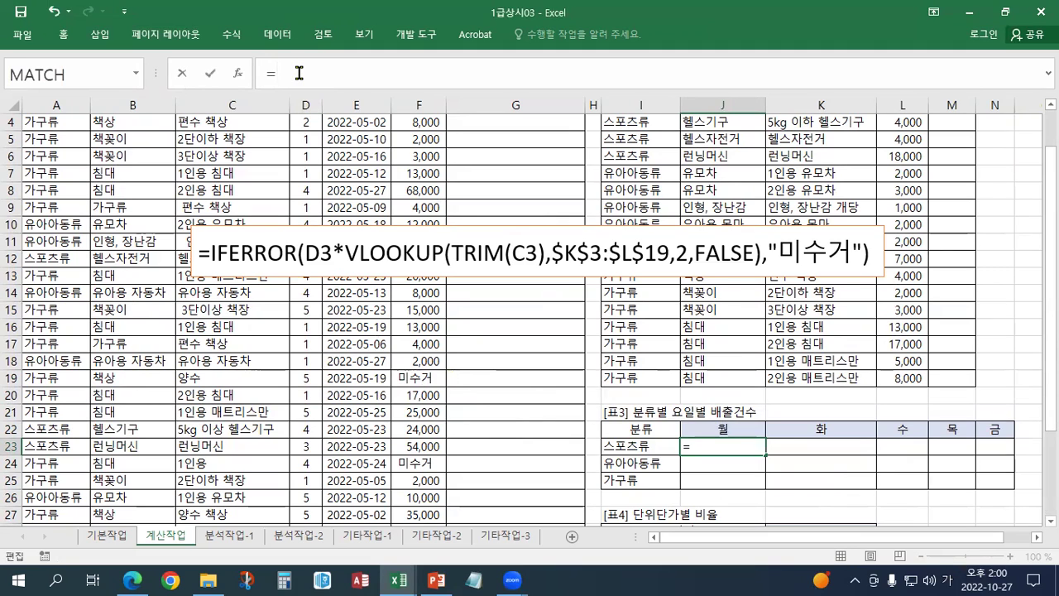
text(()
scroll(1010, 290, up, 1)
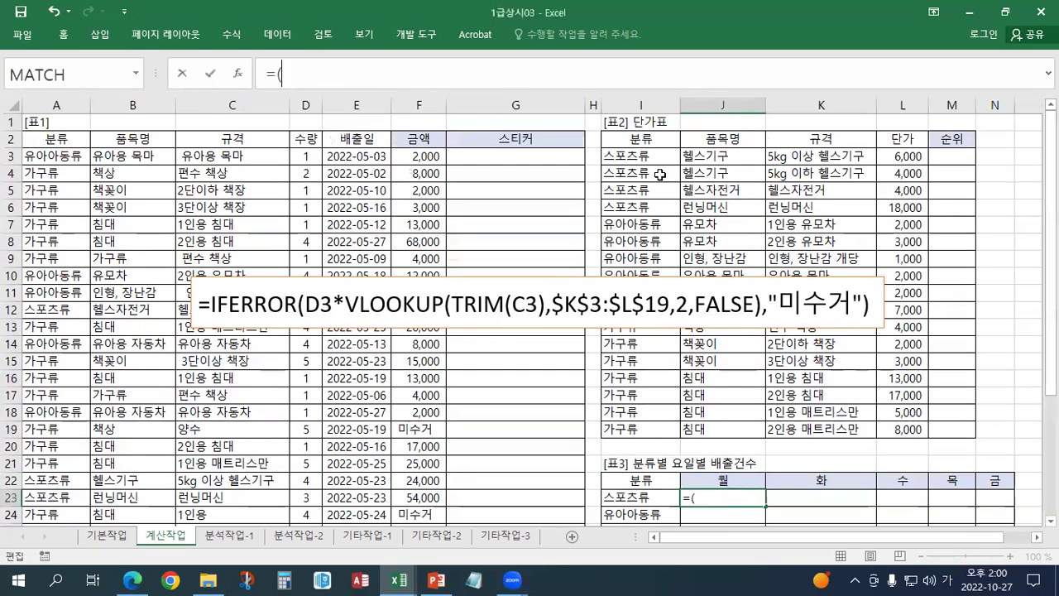
click(62, 157)
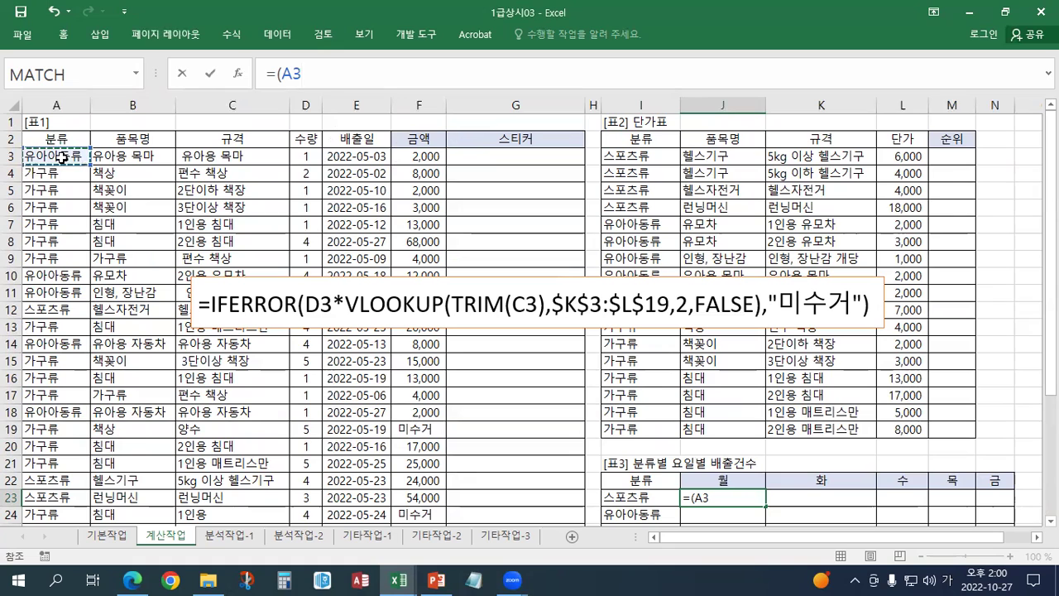
key(BackSpace)
key(BackSpace)
key(BackSpace)
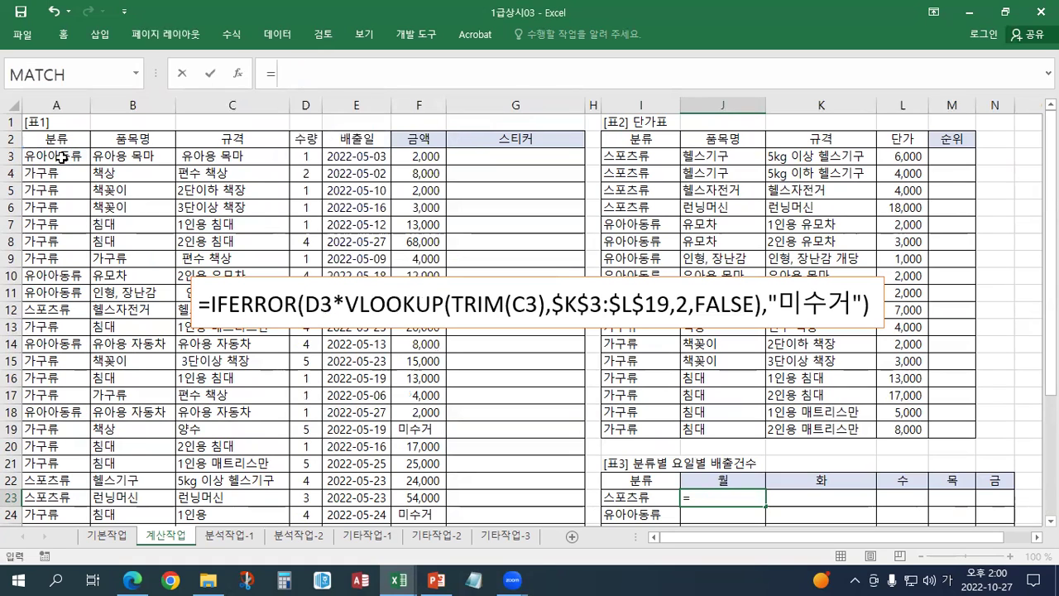
text(()
click(62, 158)
key(ctrl+shift+Down)
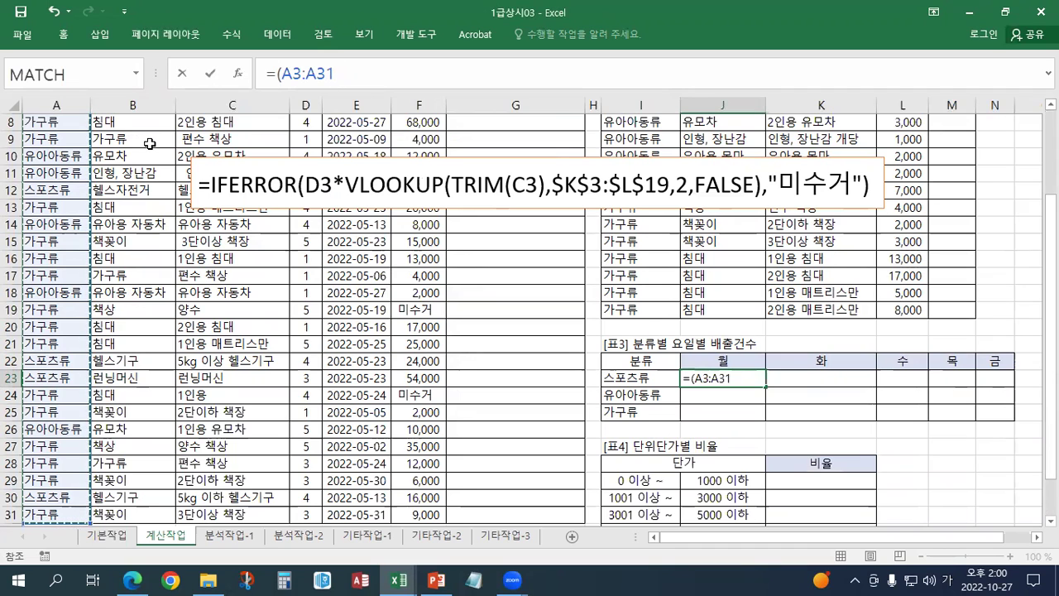
key(F4)
Complete the first condition by comparing the range with the column-locked 분류 reference $I23 and closing the parenthesis
text(=)
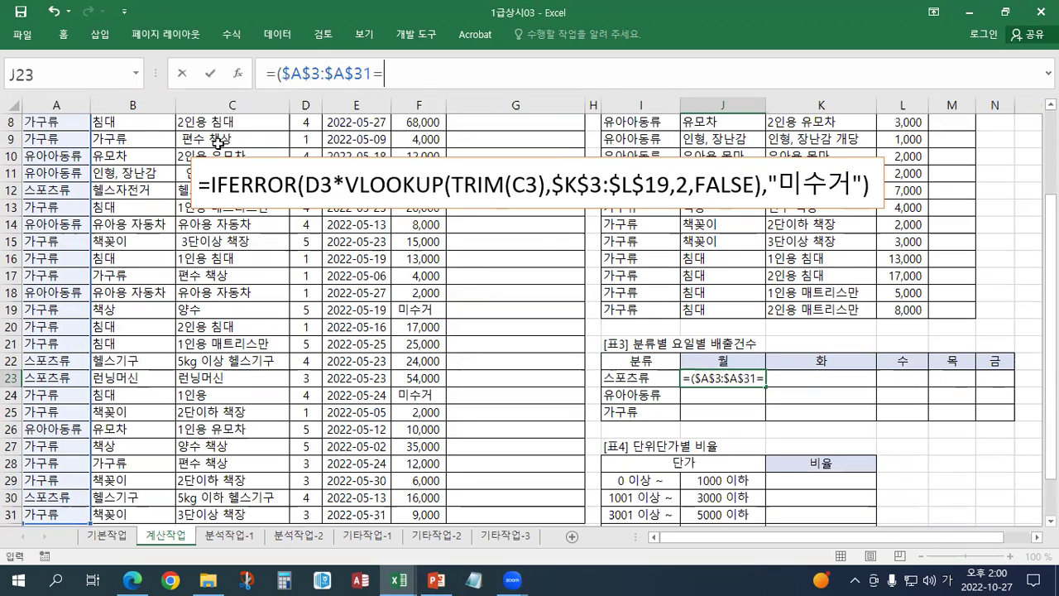
click(637, 382)
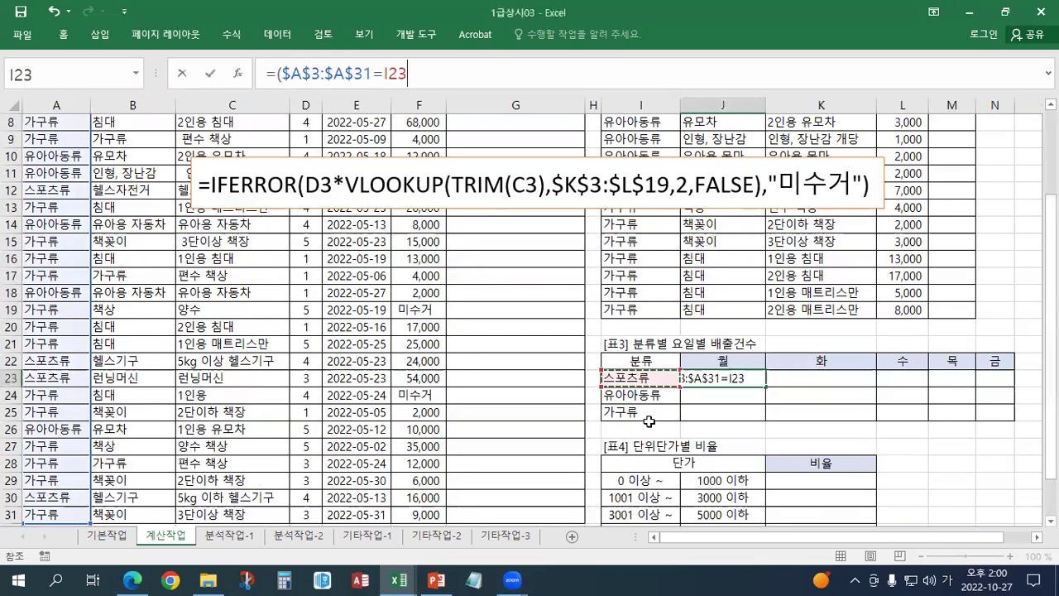
key(F4)
key(F4)
key(F4)
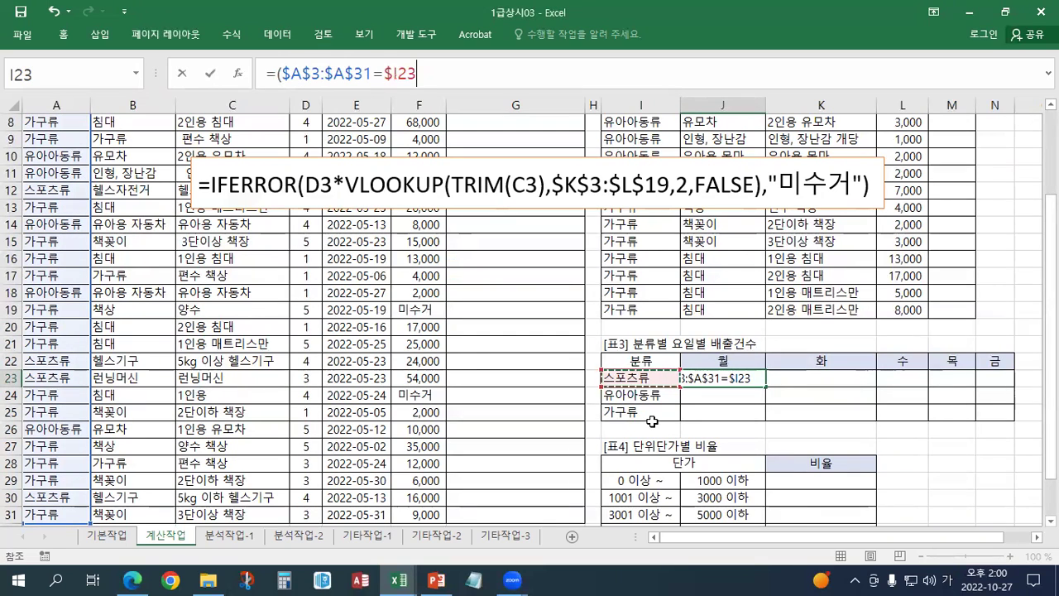
text())
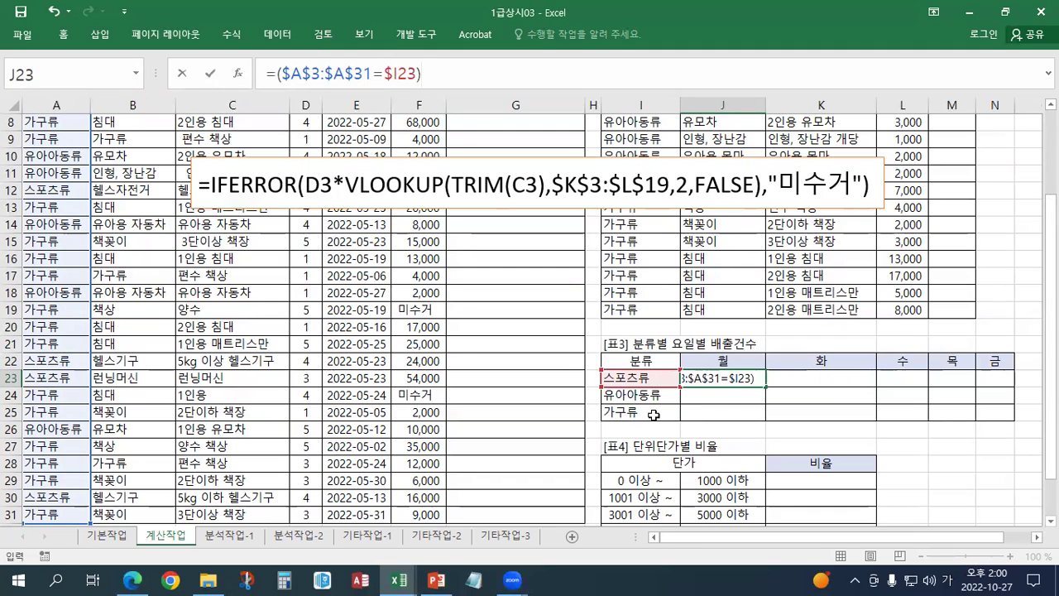
Multiply by a second condition with the placeholder (~~~) set equal to the row-locked weekday header J$22
text(*)
text((~~~)
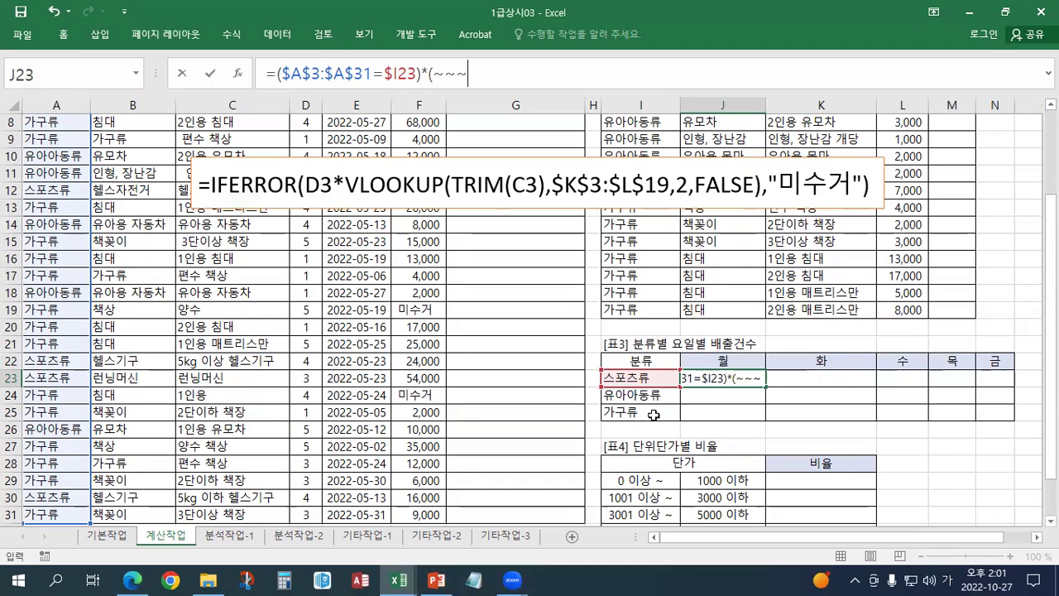
text()=)
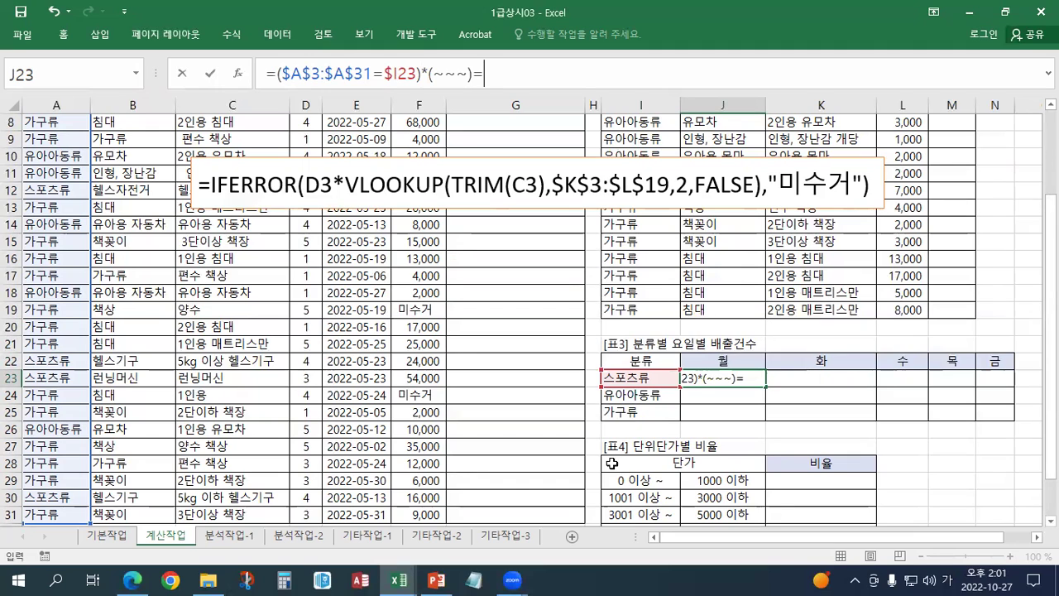
click(704, 364)
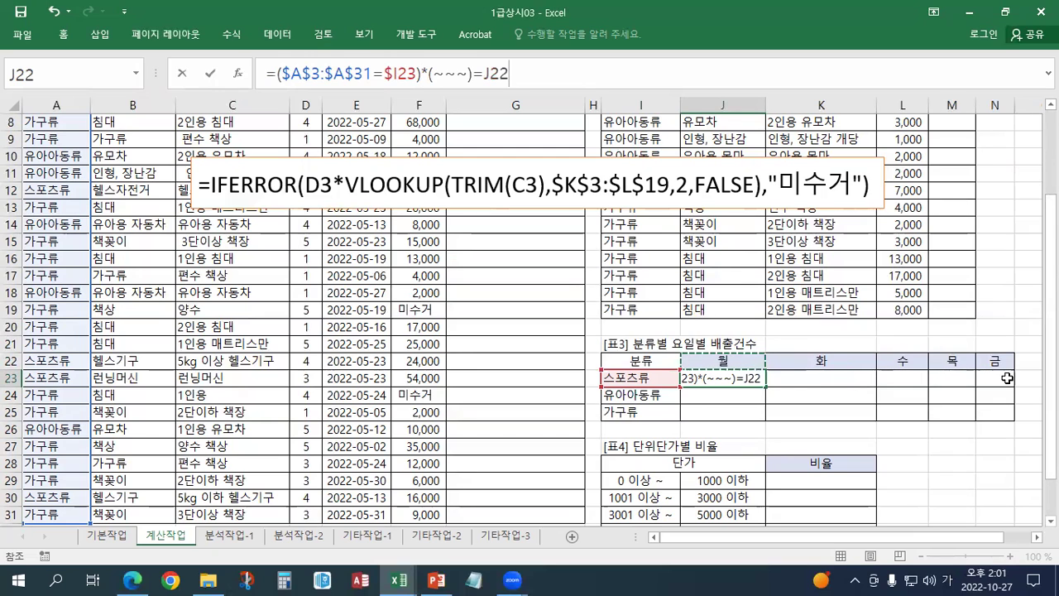
key(F4)
key(F4)
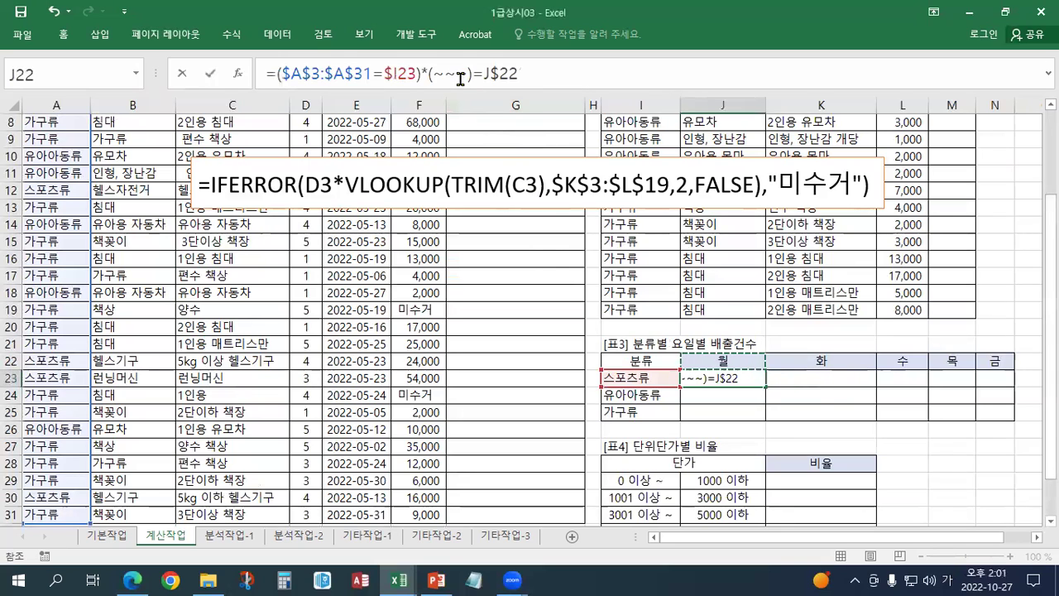
Rewrite the second condition of the J23 formula as (???=J$22)
drag(468, 76, 437, 76)
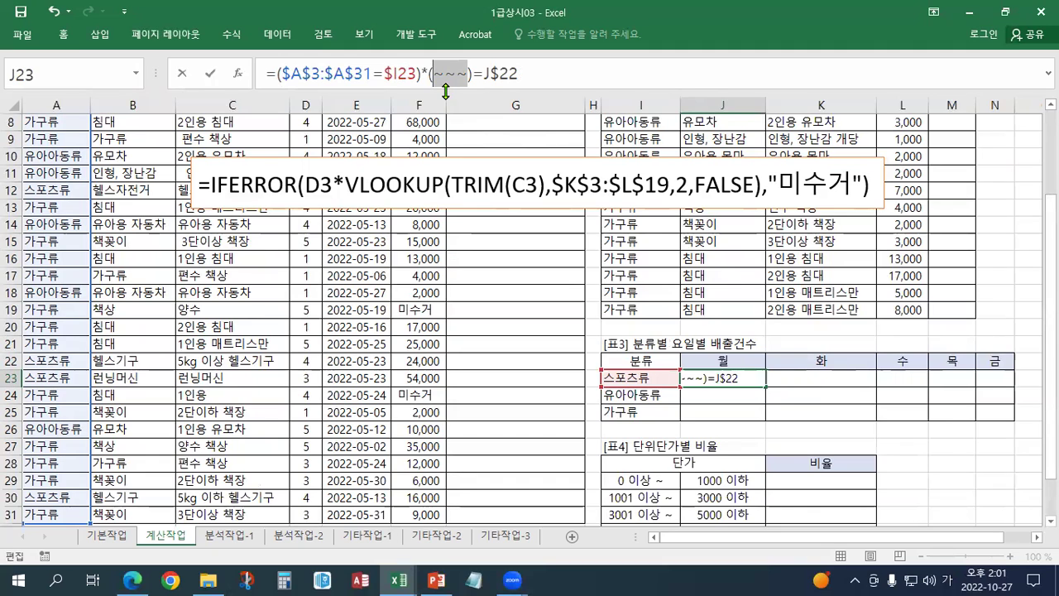
key(Delete)
key(Delete)
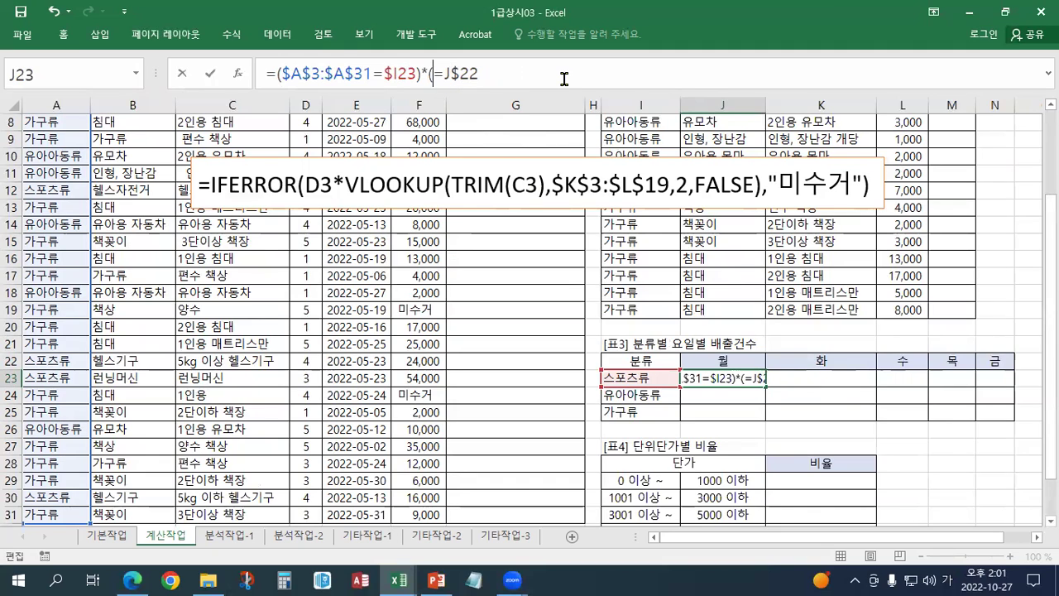
text(???)
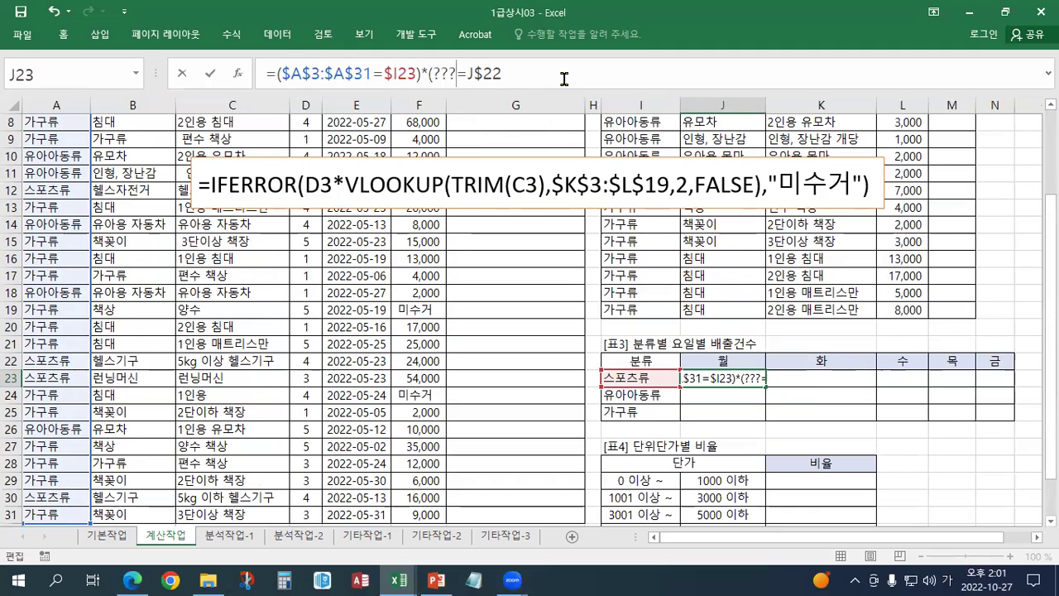
key(End)
text())
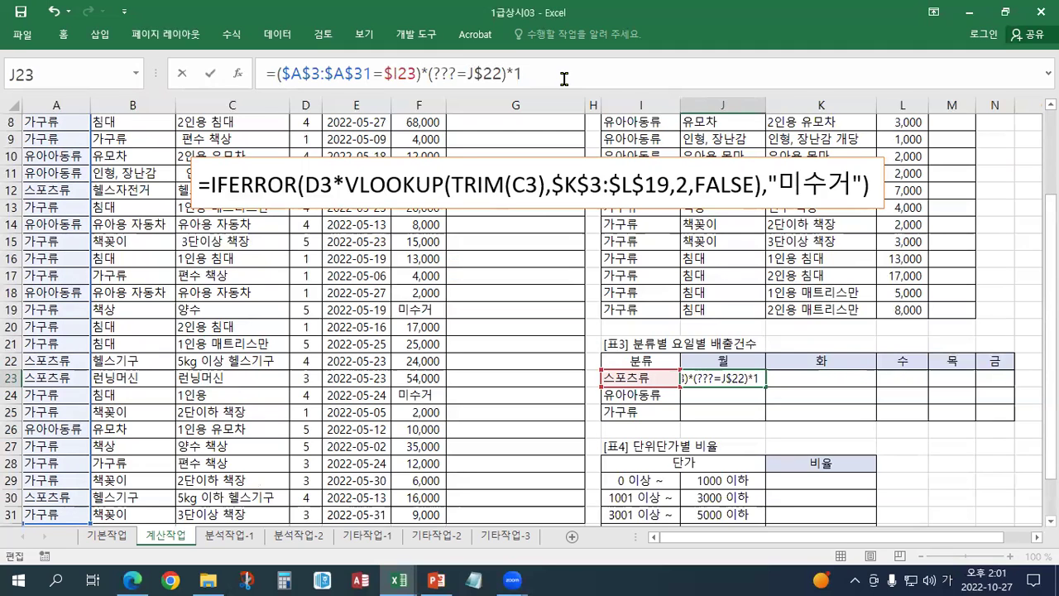
key(BackSpace)
key(BackSpace)
Wrap the two multiplied conditions in a SUM function
click(281, 74)
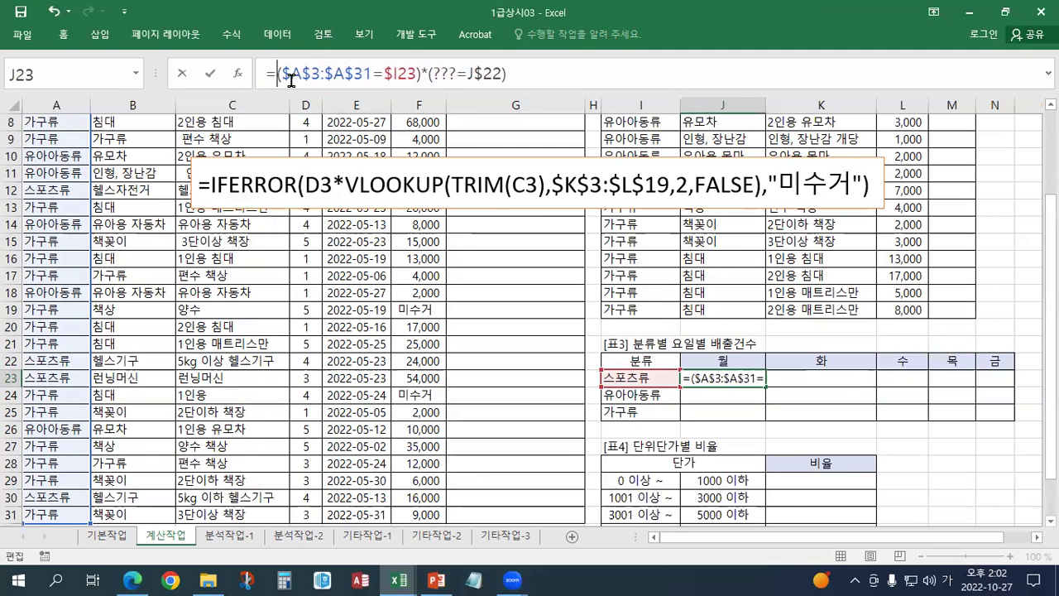
text(sum()
click(585, 77)
text())
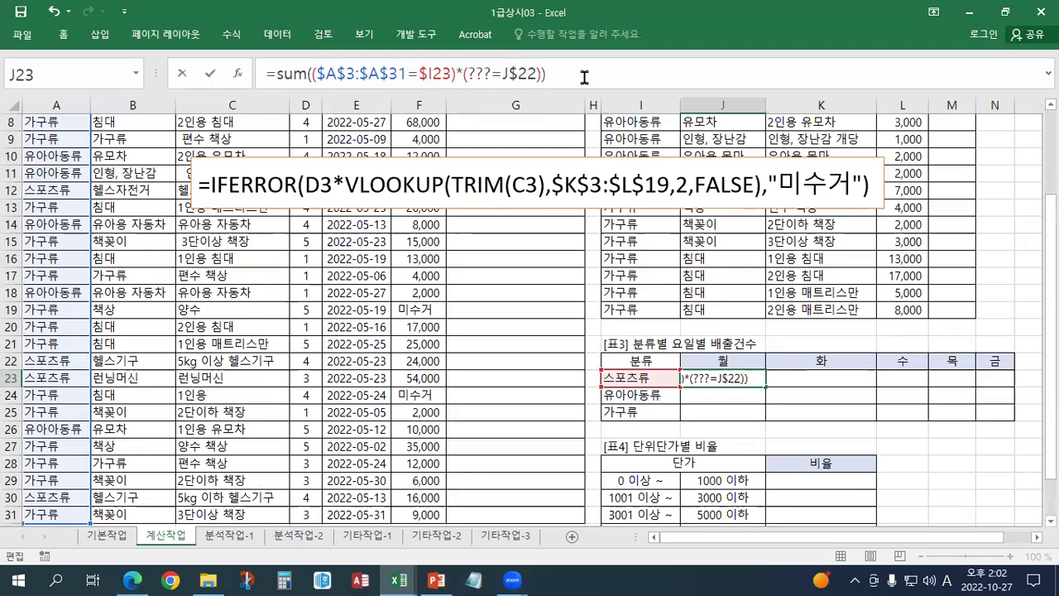
Replace the ??? placeholder with a WEEKDAY function on the 배출일 dates as the absolute range $E$3:$E$31
drag(493, 74, 468, 74)
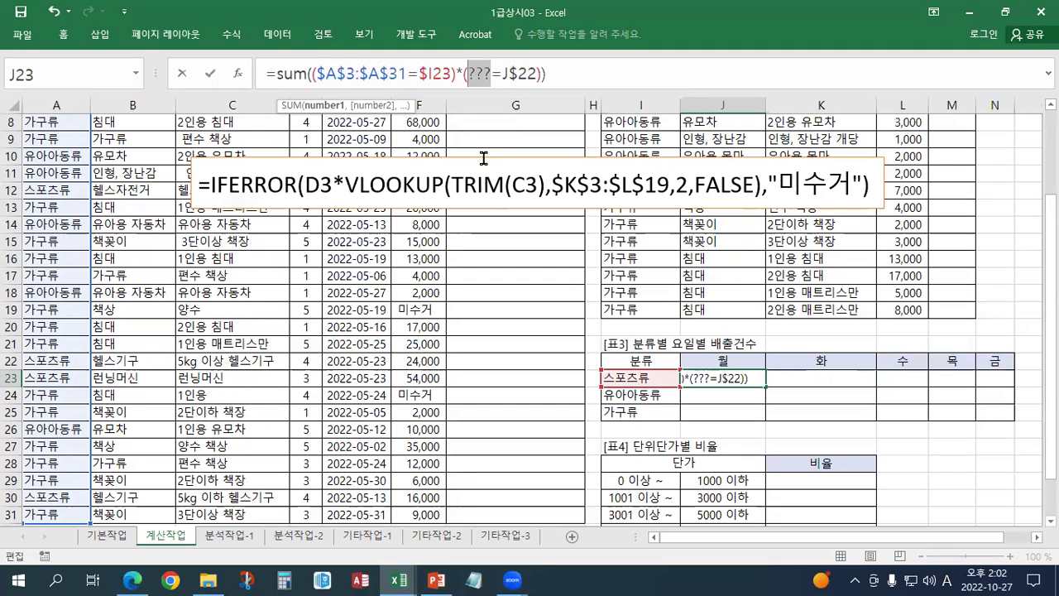
text(=)
key(BackSpace)
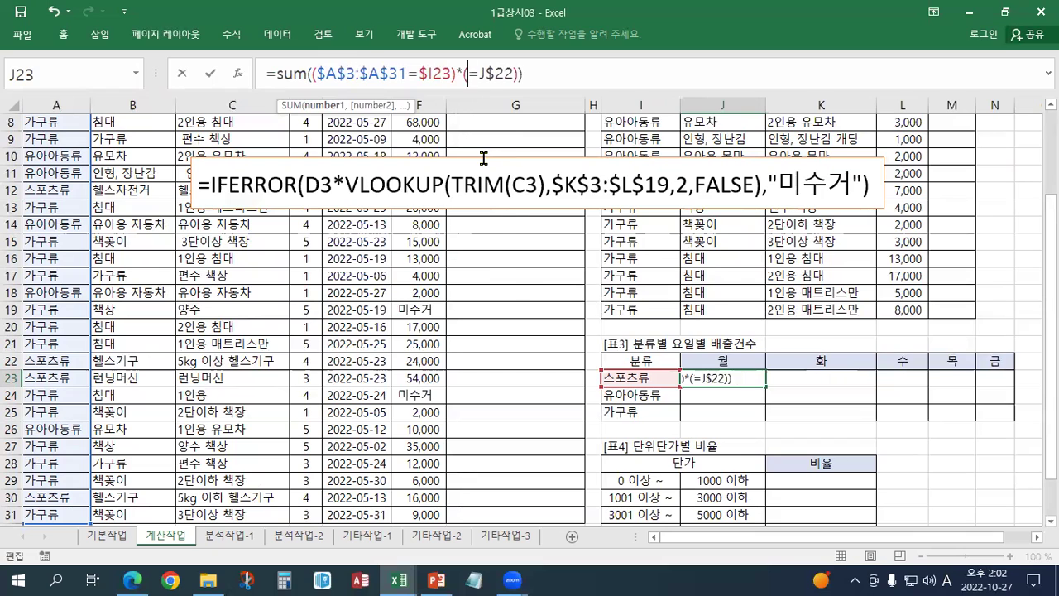
text(WEEKDAY()
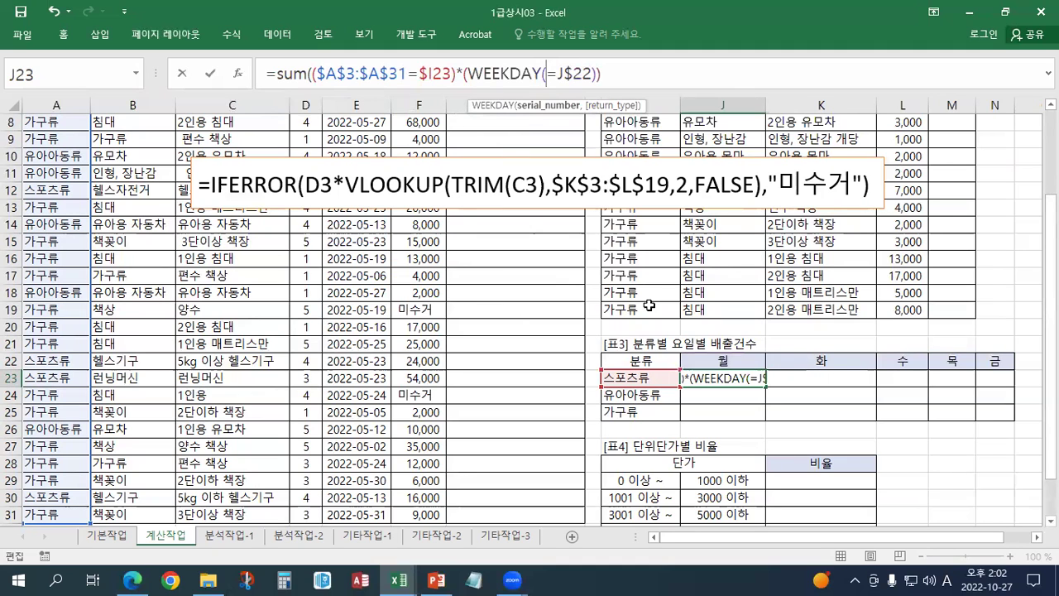
drag(1051, 265, 1050, 124)
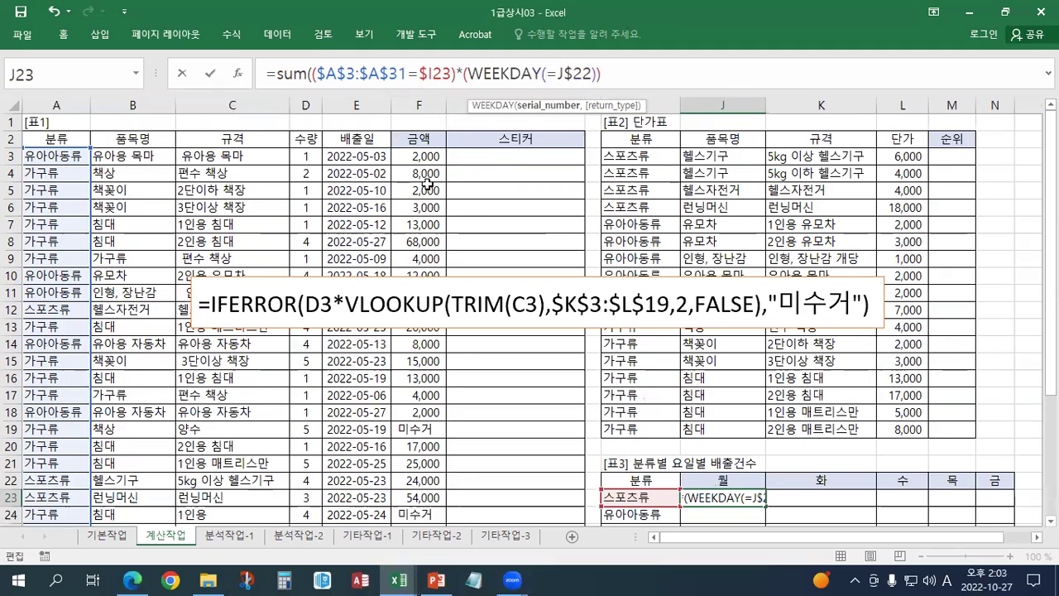
drag(366, 157, 351, 496)
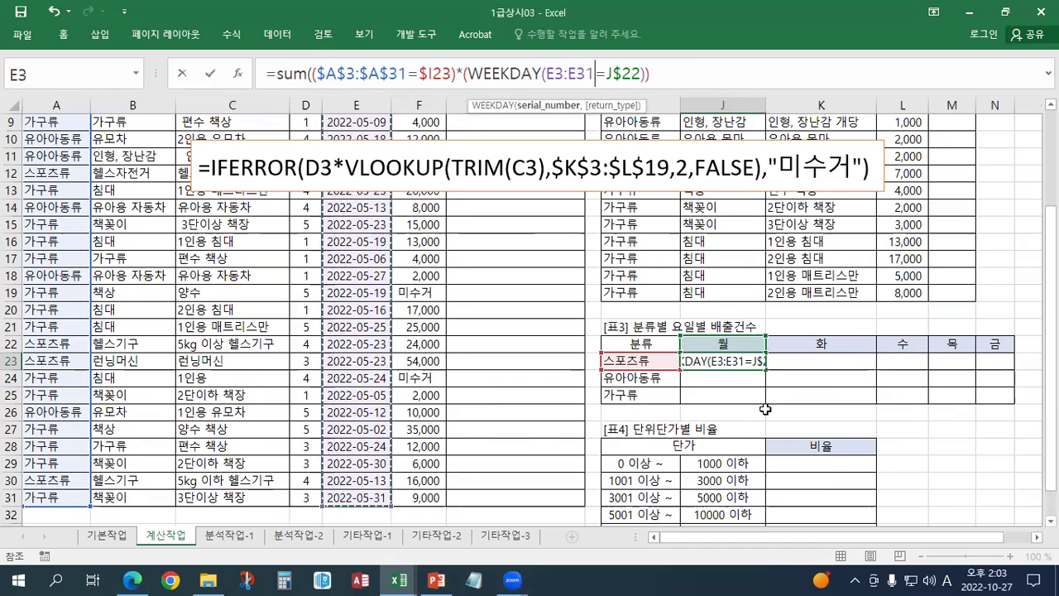
key(F4)
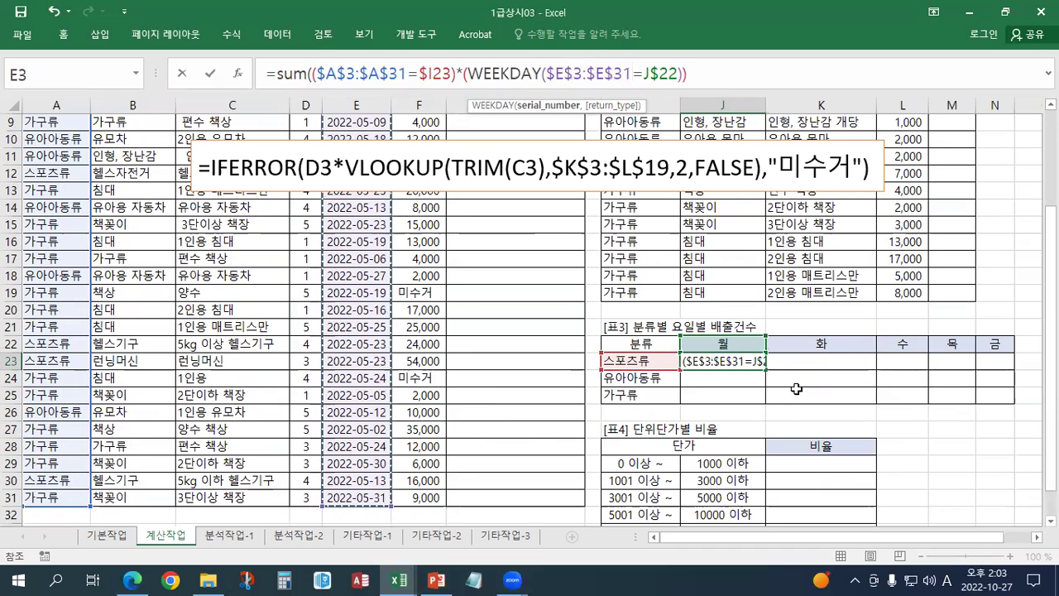
Give the WEEKDAY function in the J23 formula return type 2 and close its parenthesis
text(,)
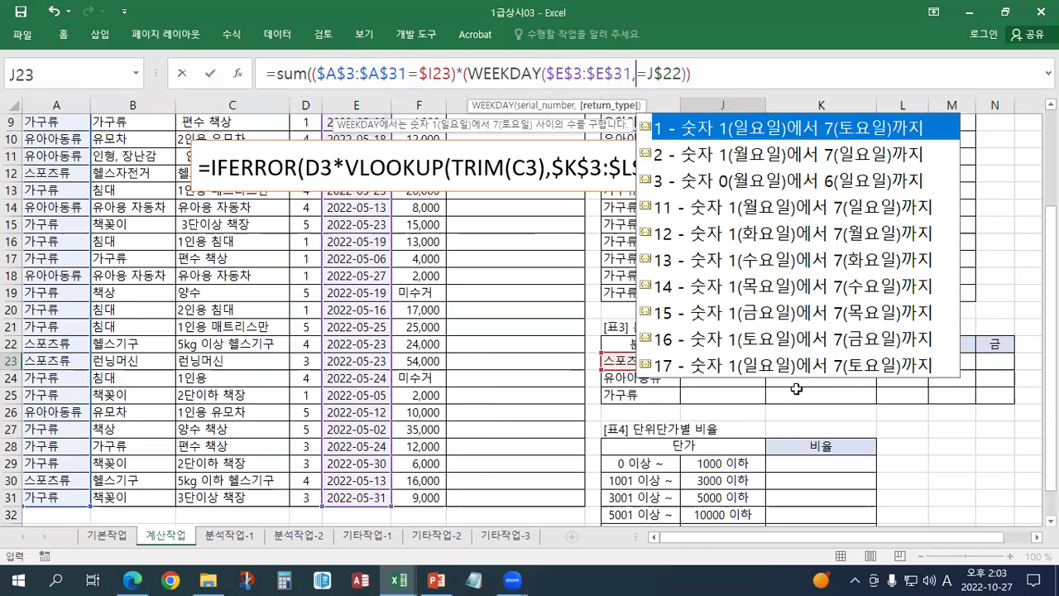
key(BackSpace)
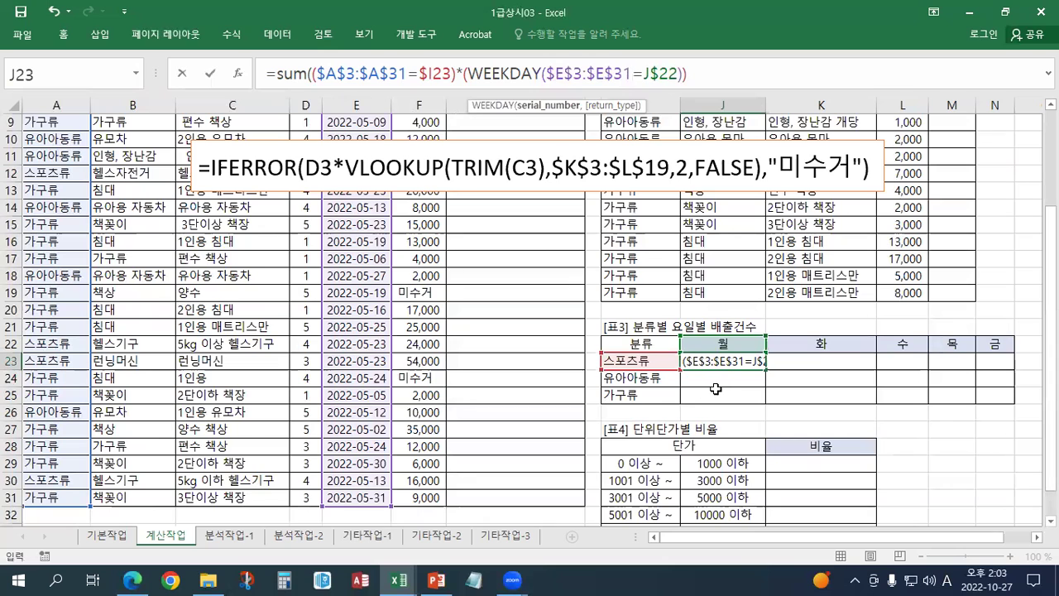
text(,2)
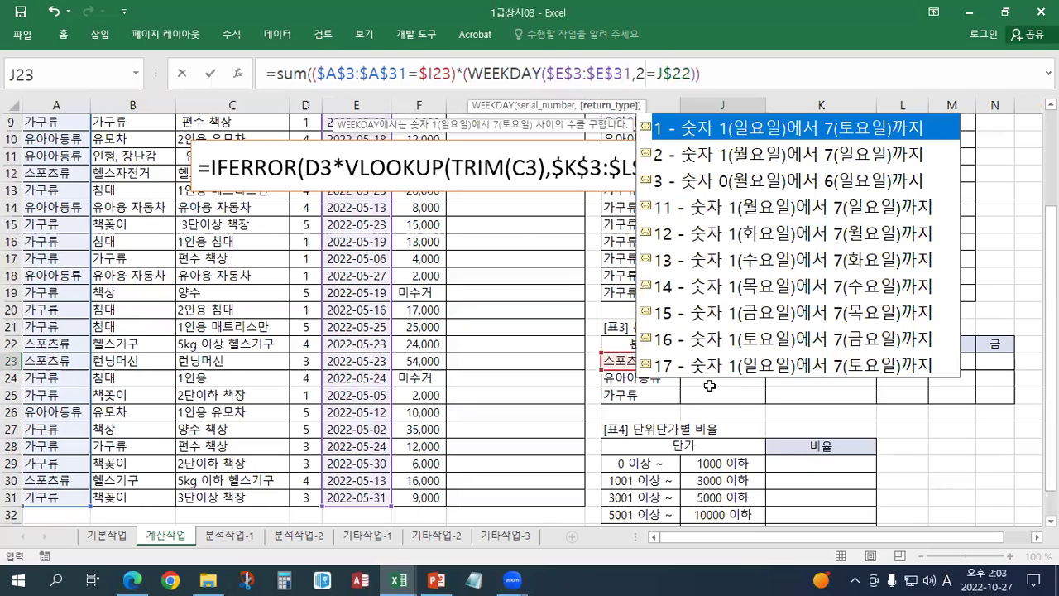
text())
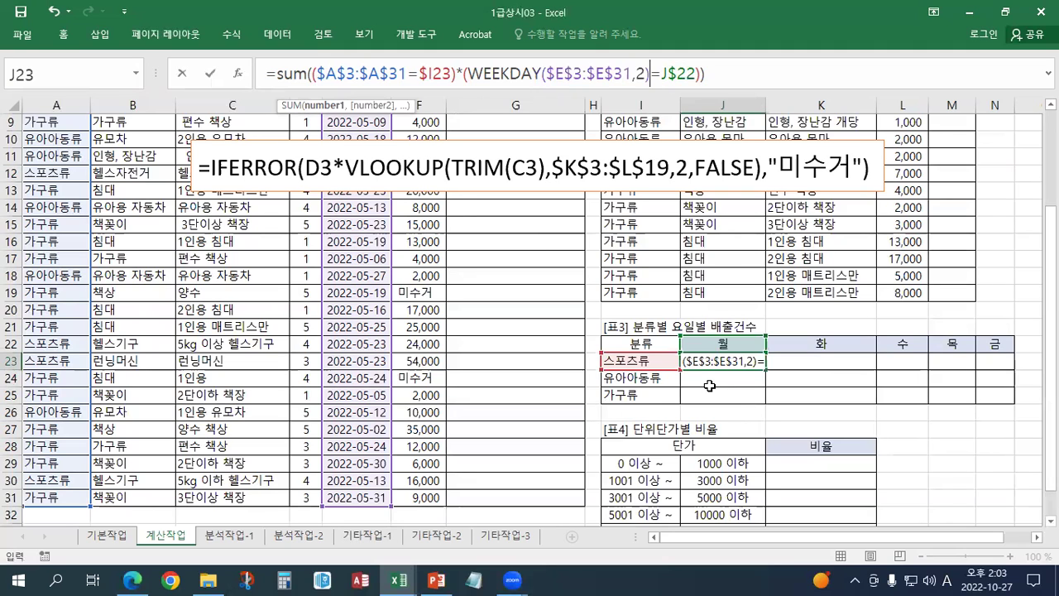
Wrap the WEEKDAY($E$3:$E$31,2) part of the J23 formula in a CHOOSE function as its index
click(468, 72)
text(CHO)
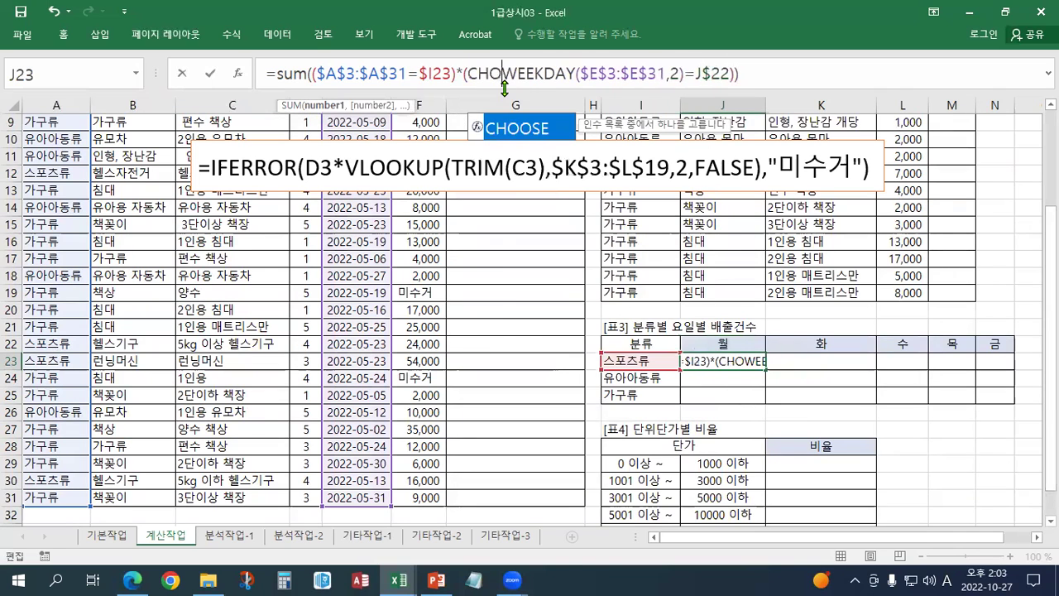
text(OSE()
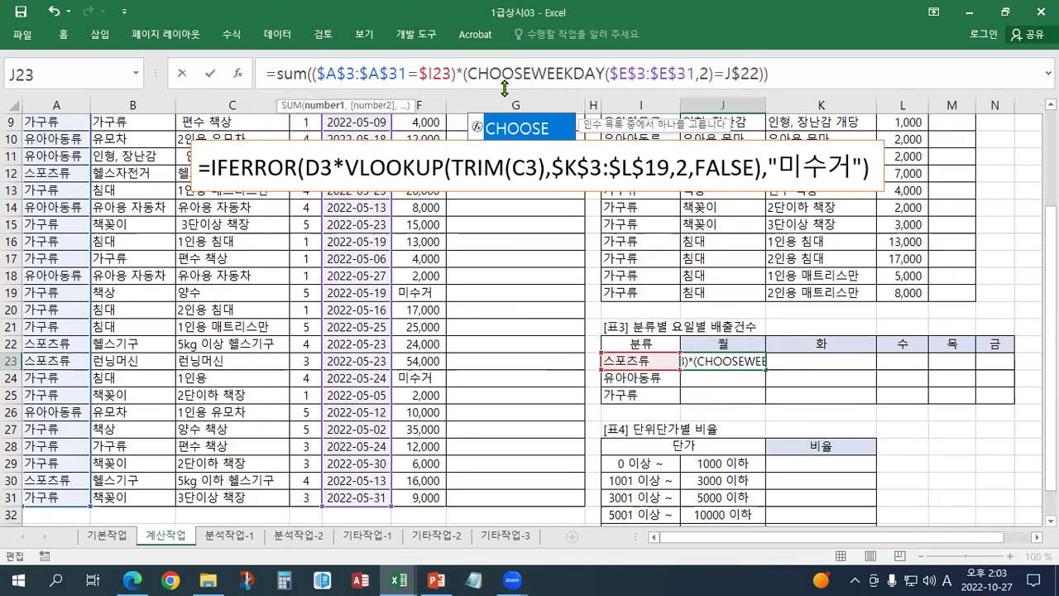
click(717, 73)
text())
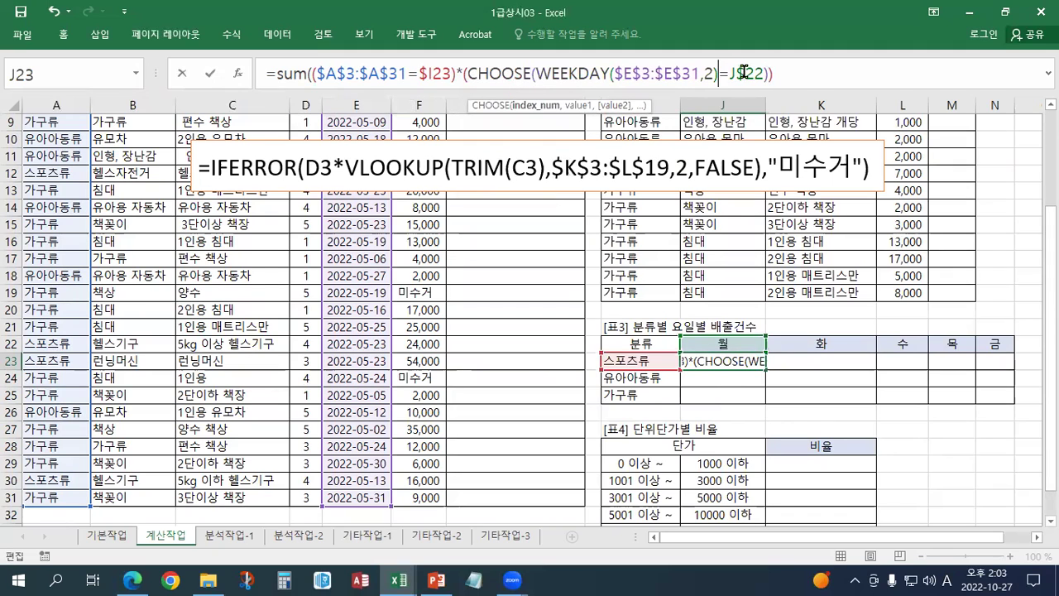
Add "월","화","수","목","금" as the CHOOSE values and close the function before =J$22
text(,"ㅇ)
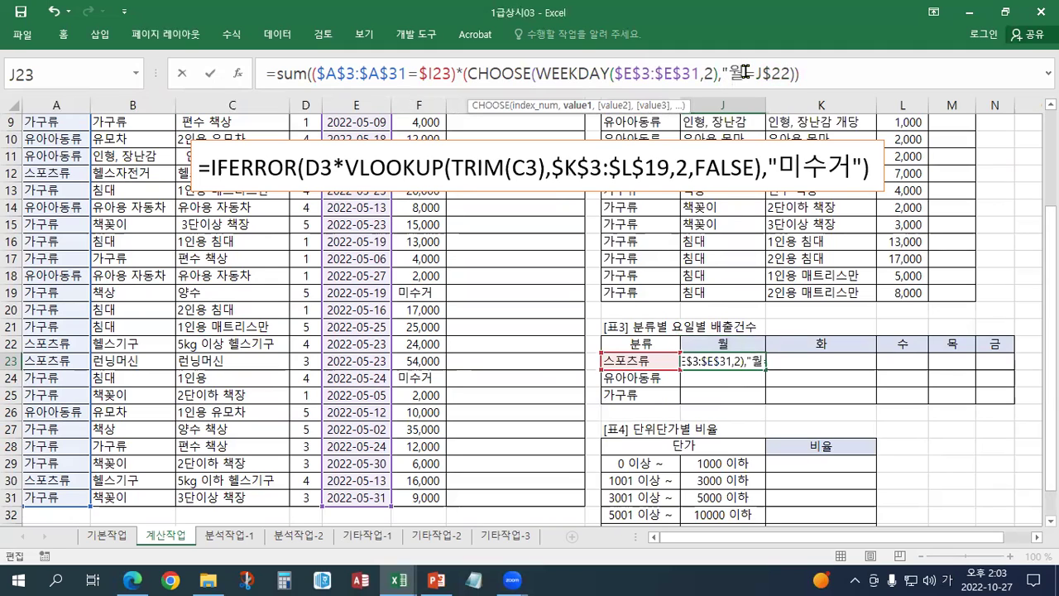
text(월",")
text(화",")
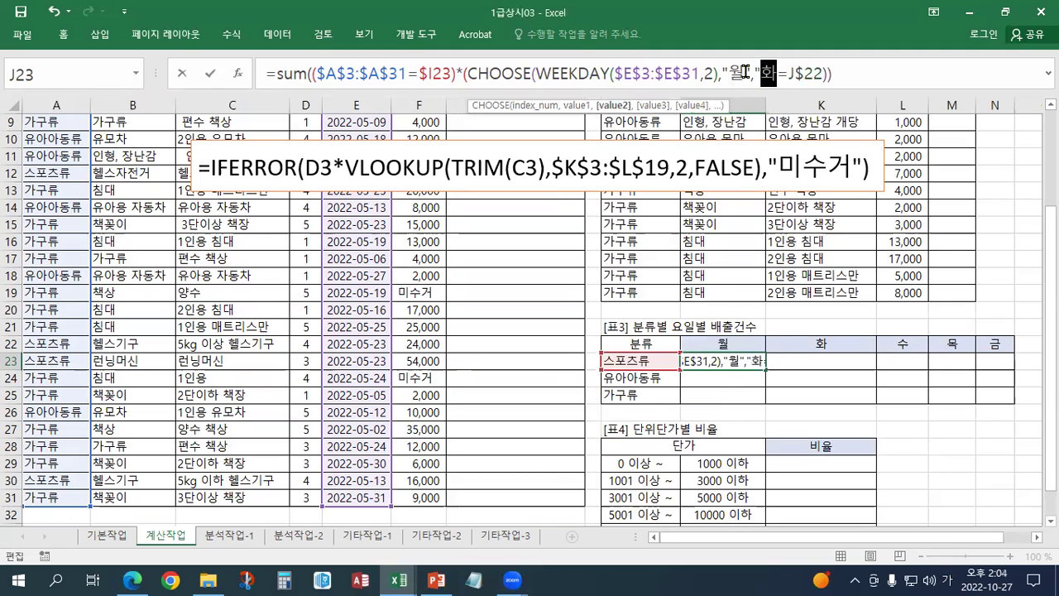
text(수",")
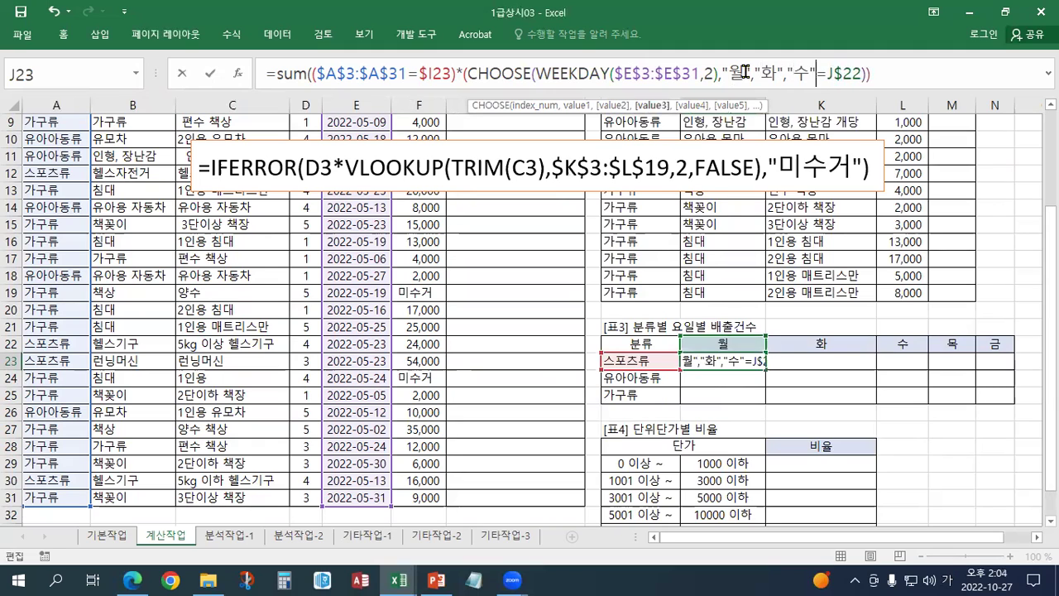
text(목)
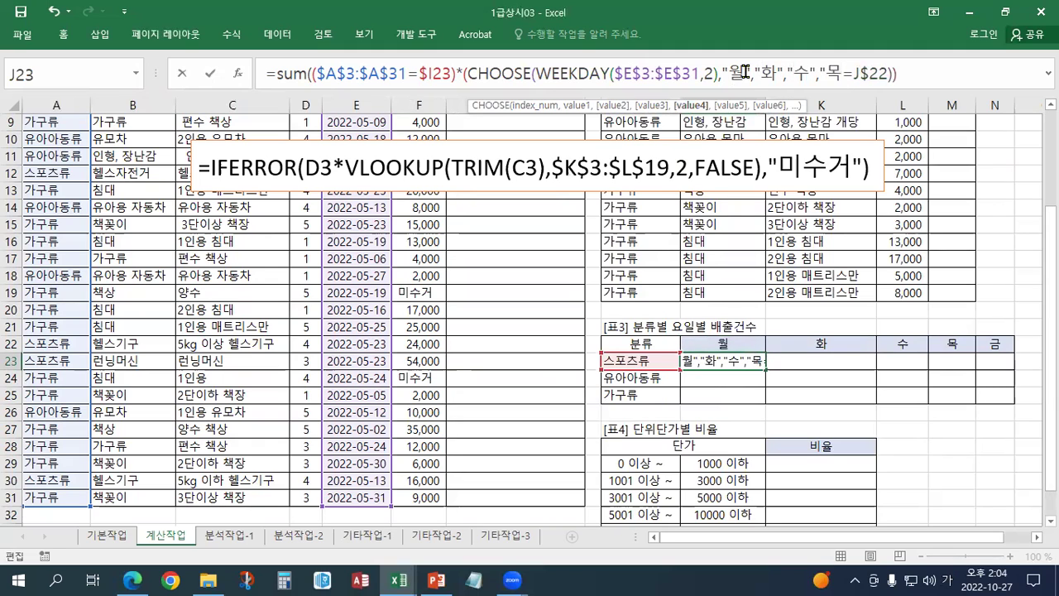
text(")
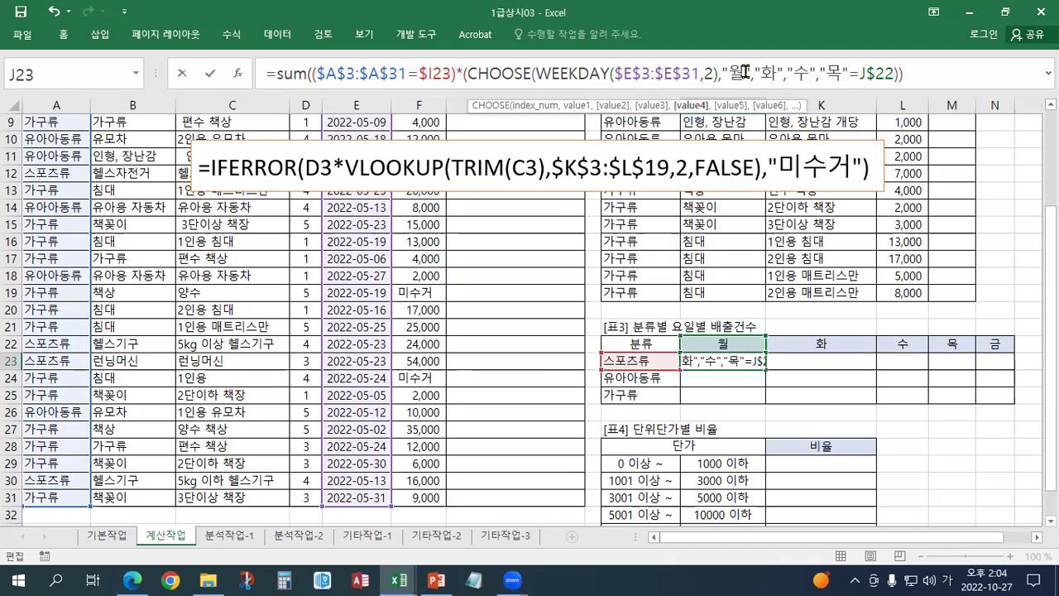
text(,")
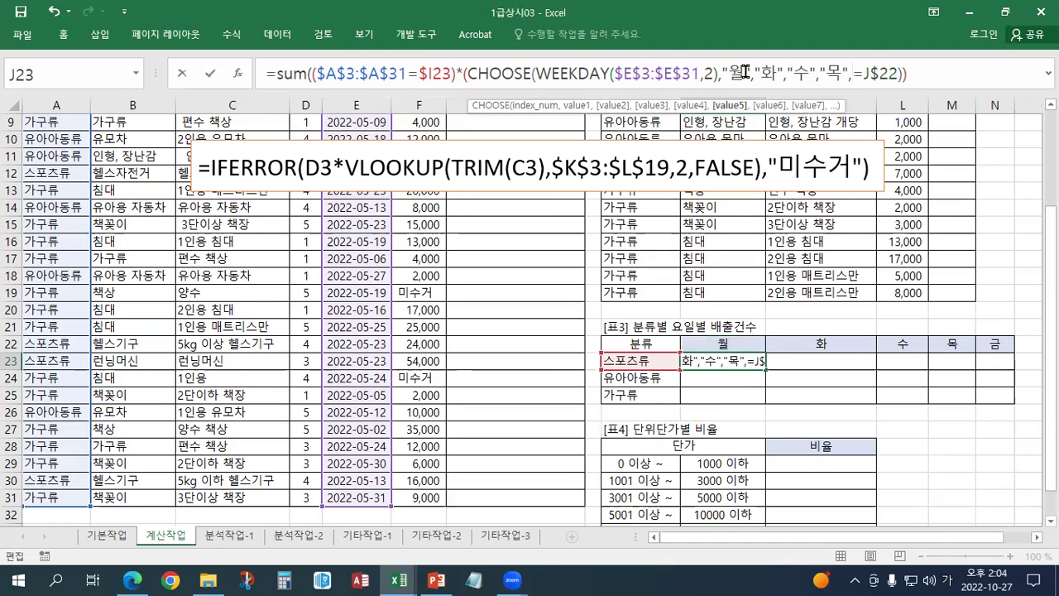
text(금")
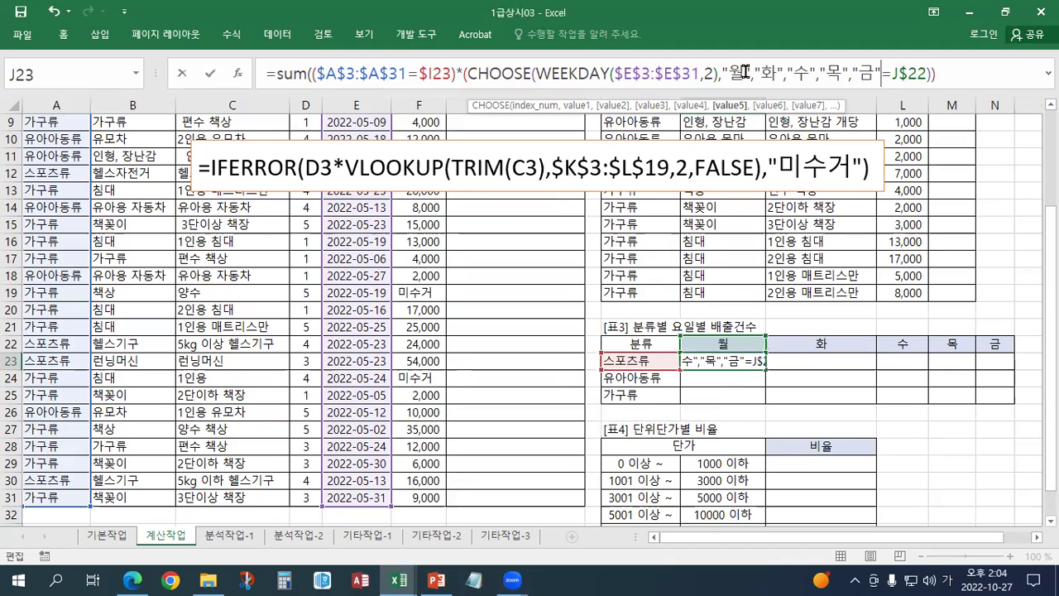
text())
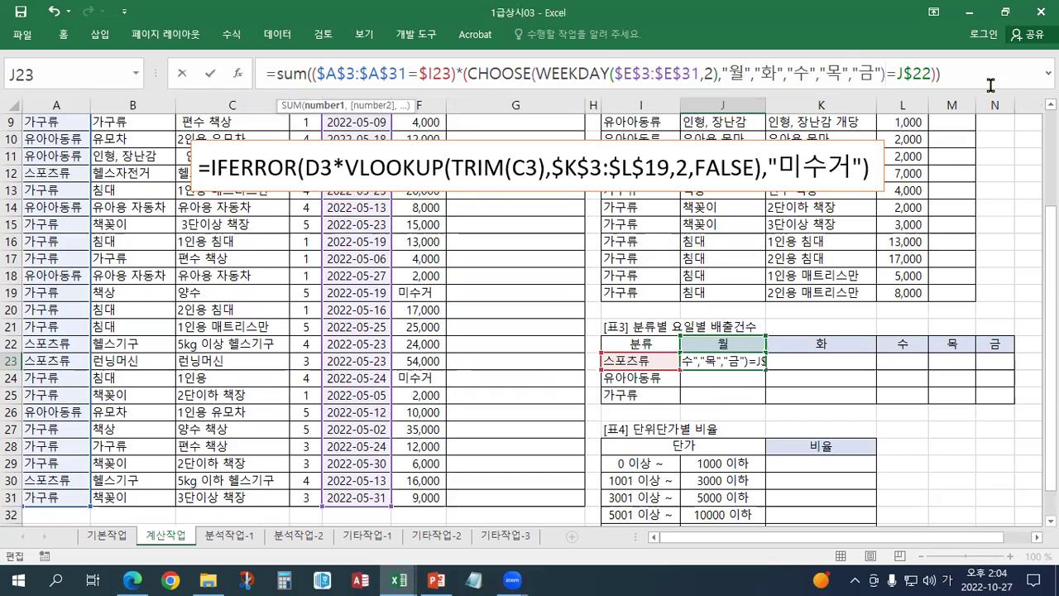
Enter the J23 formula as an array formula and fill it across the 표3 range J23:N25
drag(886, 75, 461, 74)
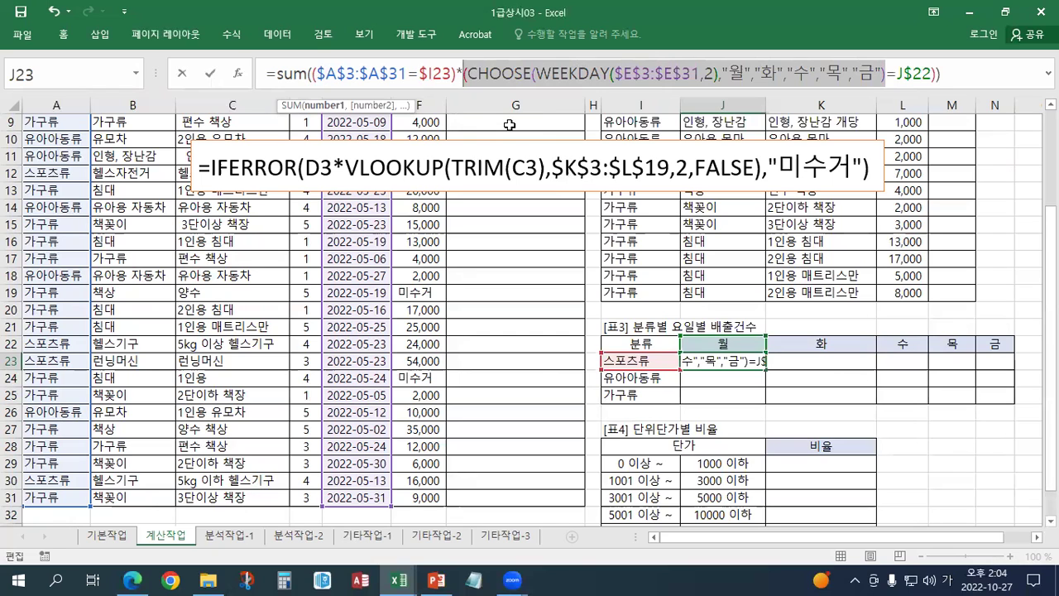
key(ctrl+shift+Return)
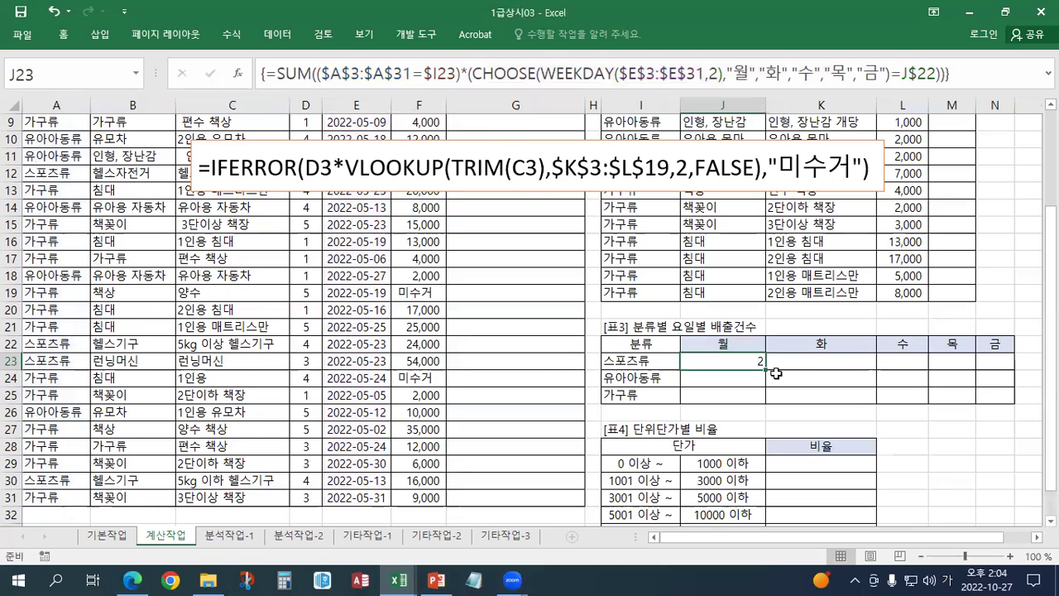
drag(766, 371, 999, 399)
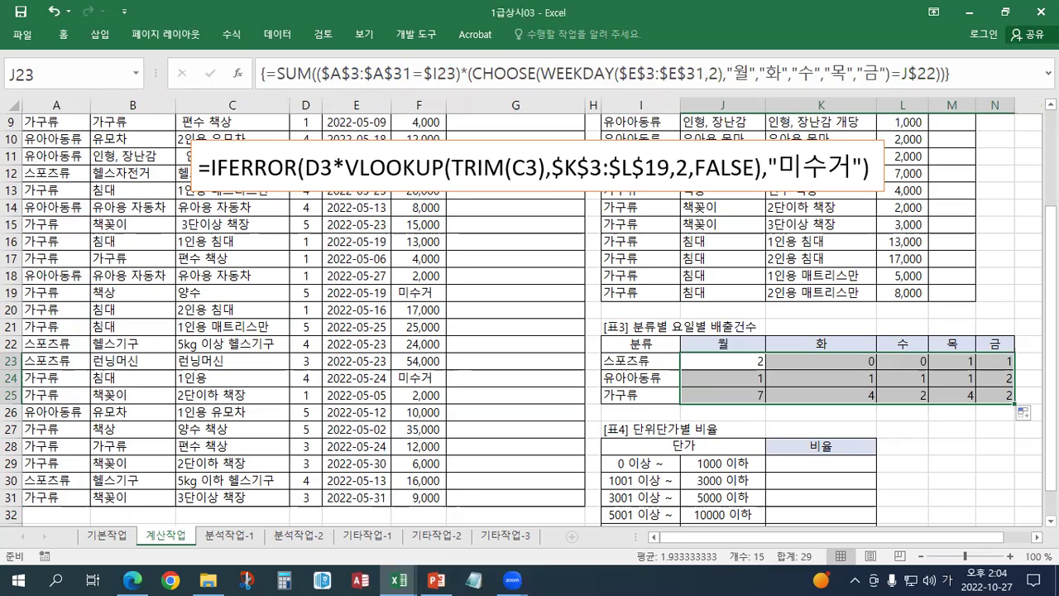
Copy the J23 array formula into a new first line of the formula text box and move the box until the whole formula fits on screen
key(F2)
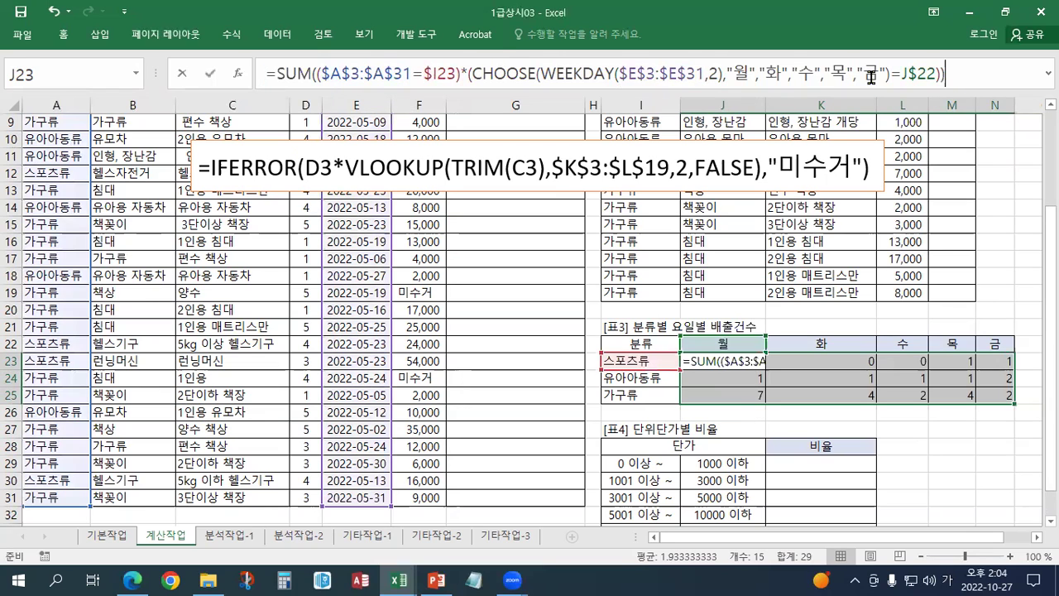
key(ctrl+shift+Return)
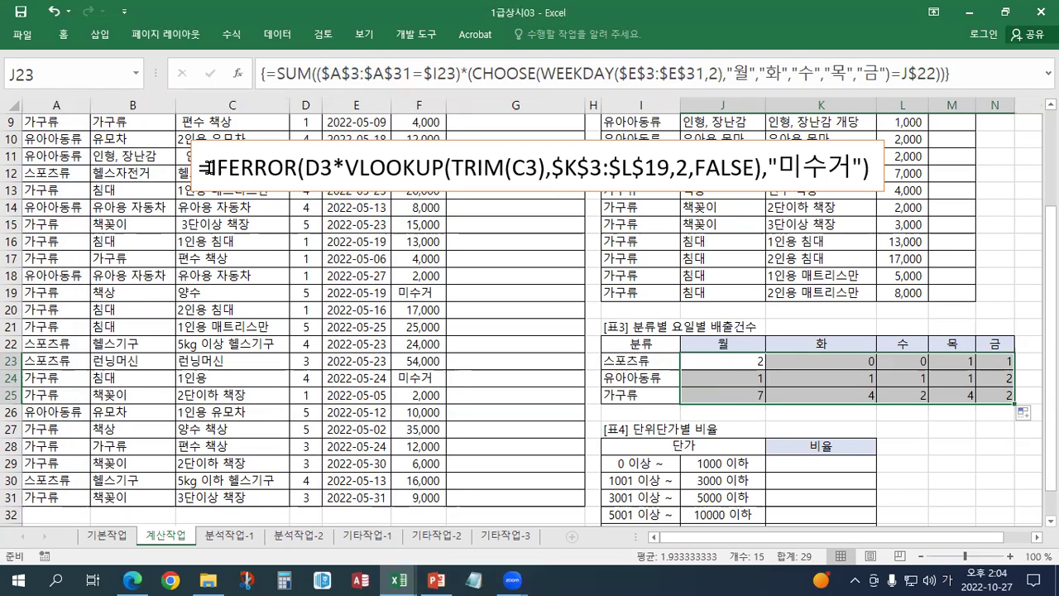
click(199, 169)
drag(198, 169, 332, 131)
key(Return)
key(Up)
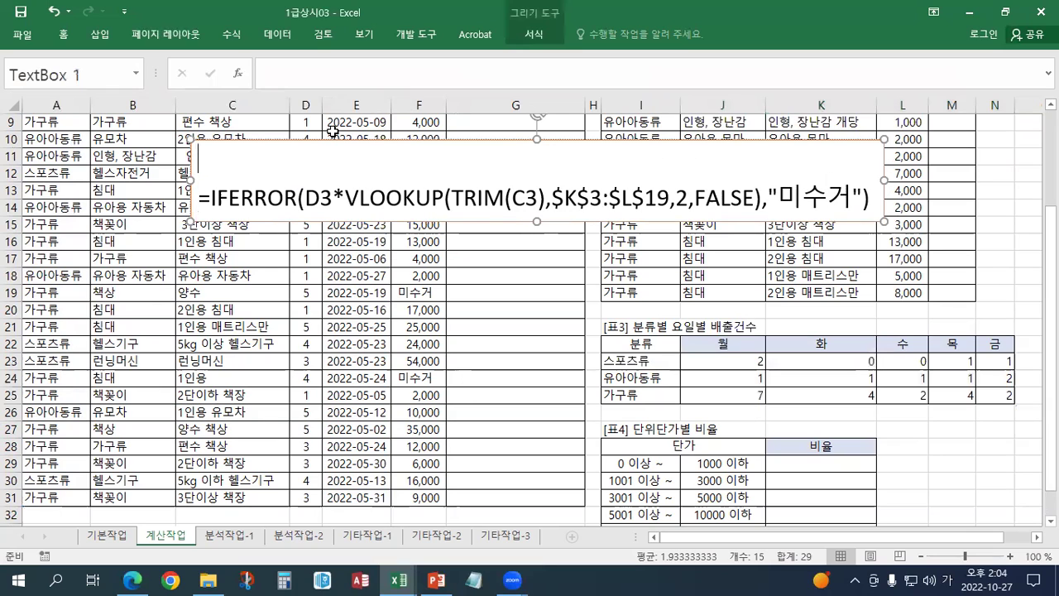
key(ctrl+v)
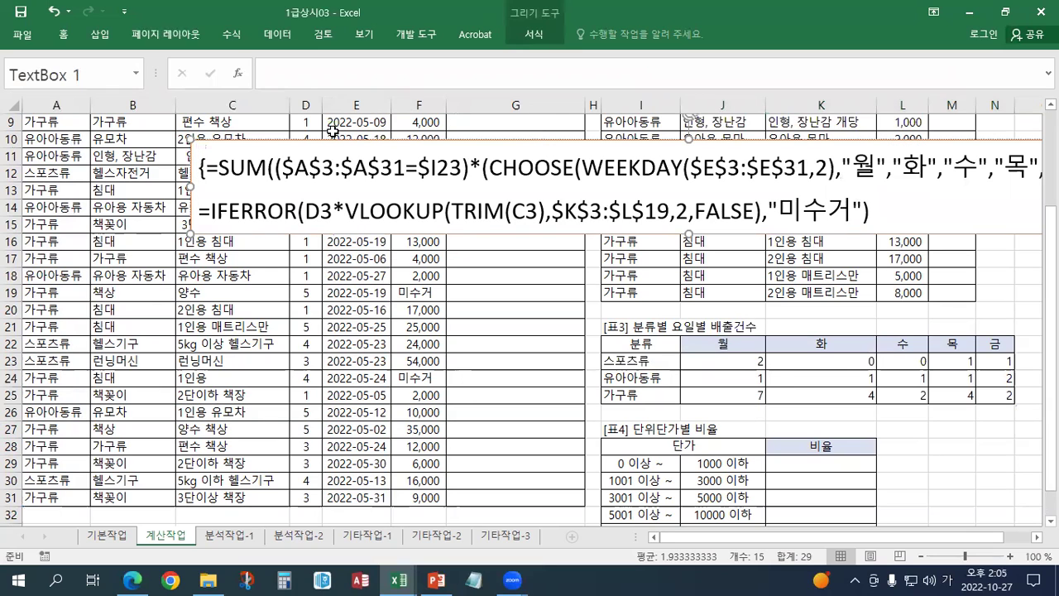
drag(391, 142, 237, 164)
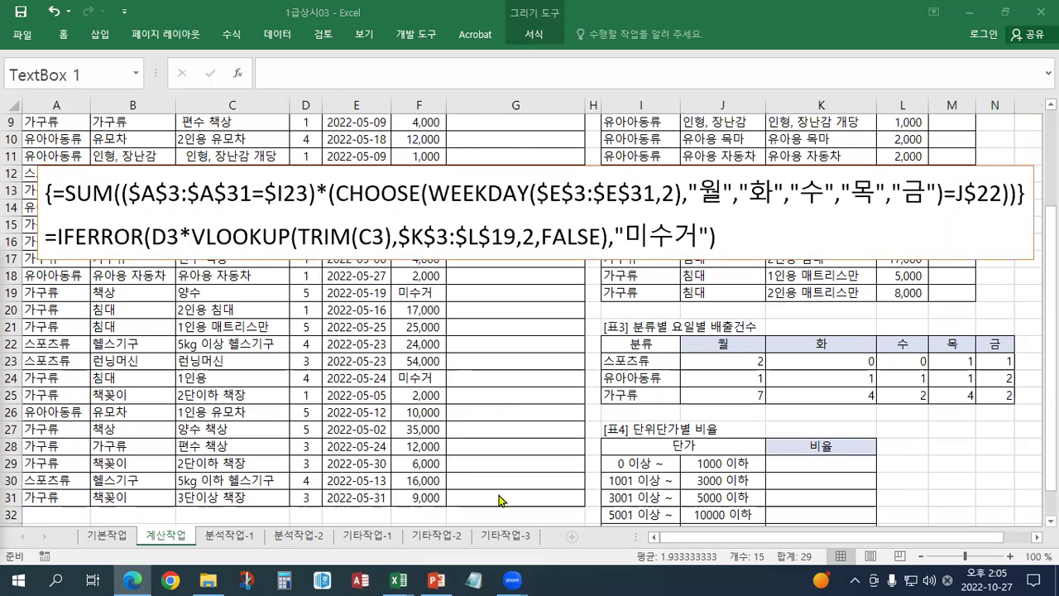
Move the formula text box down to sit just above 표3, over rows 16 to 20
scroll(686, 389, up, 1)
scroll(685, 389, down, 1)
scroll(863, 176, up, 3)
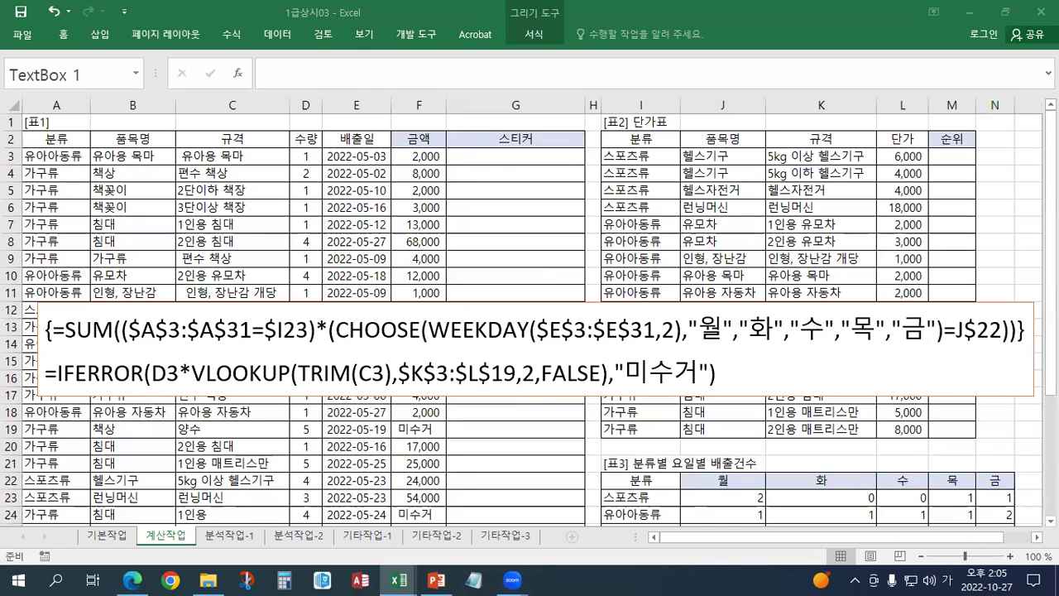
scroll(916, 499, down, 2)
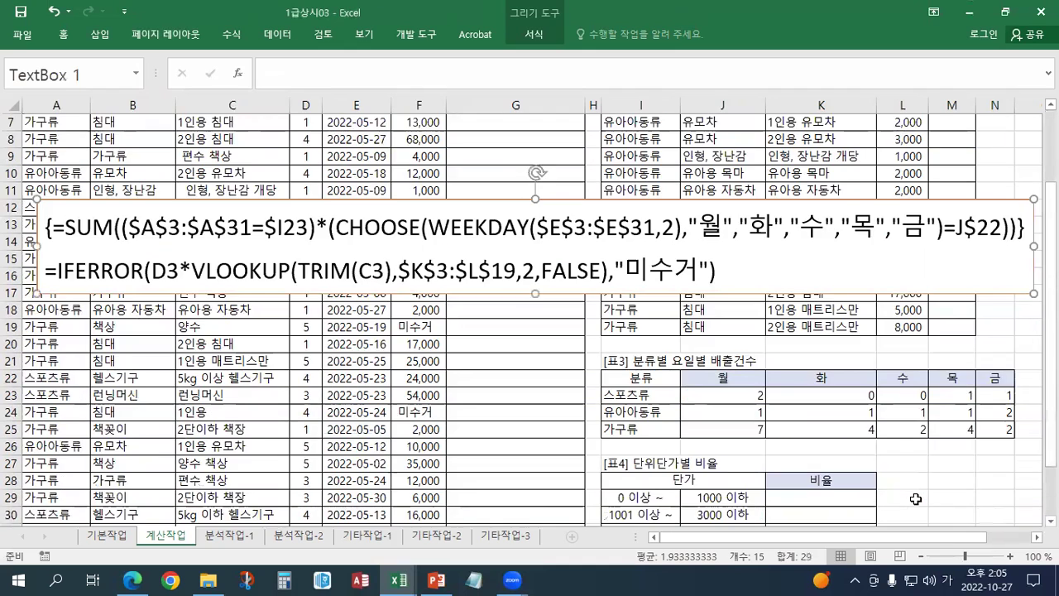
scroll(916, 499, down, 2)
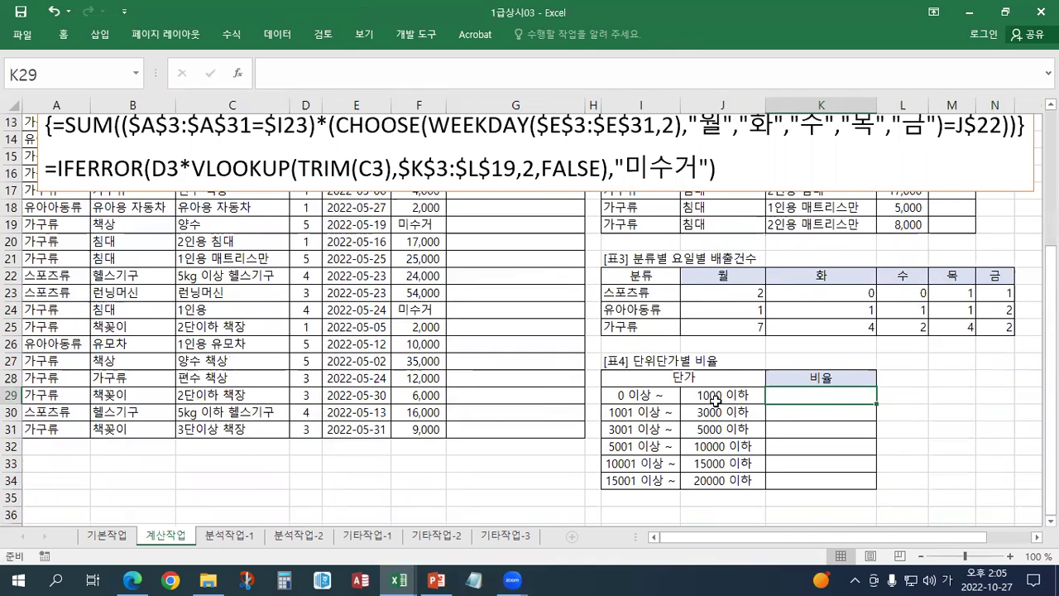
drag(807, 400, 809, 481)
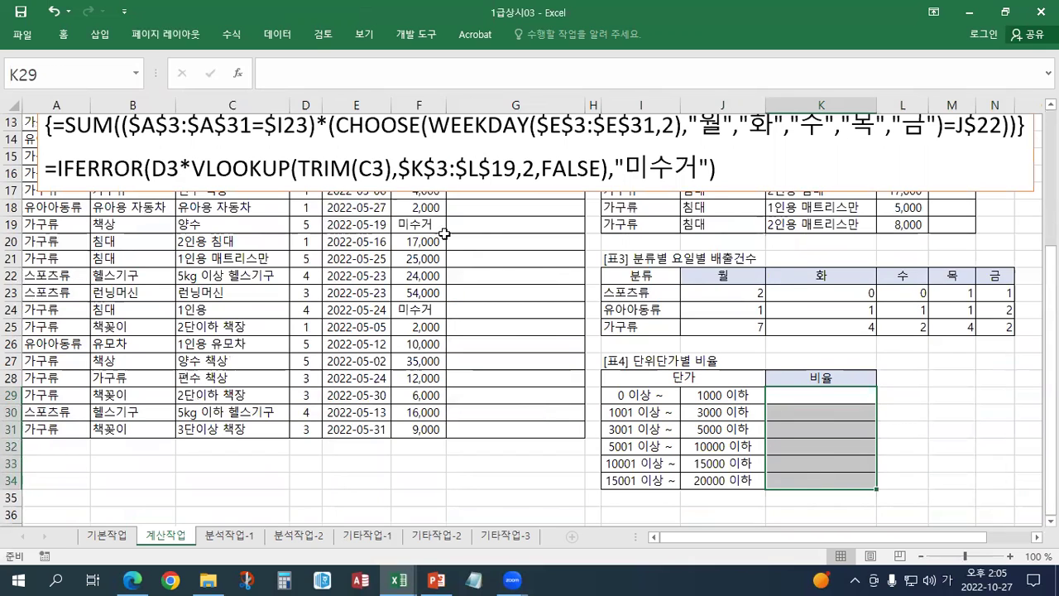
click(410, 190)
drag(410, 189, 400, 248)
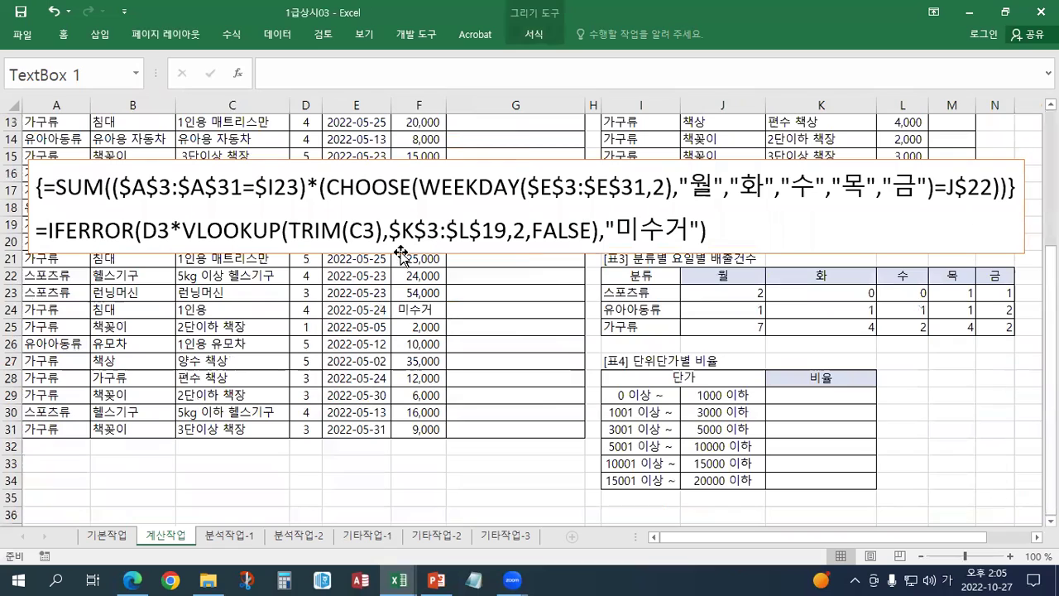
Select the 표4 비율 cells K29:K34 and start a FREQUENCY formula in them
drag(796, 401, 804, 476)
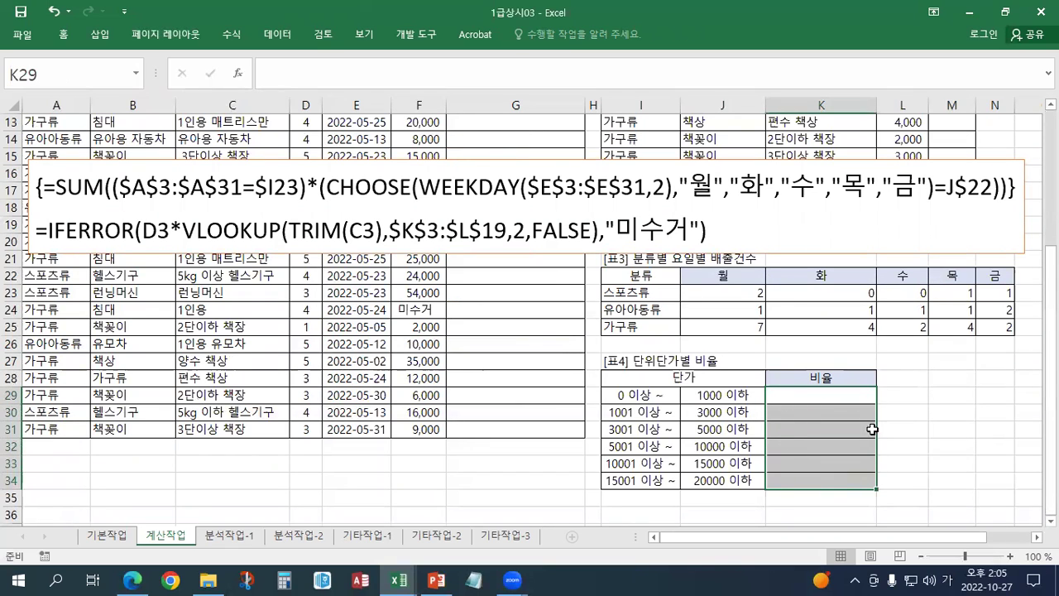
drag(828, 395, 813, 482)
click(796, 399)
drag(794, 399, 791, 491)
drag(809, 398, 805, 480)
text(=)
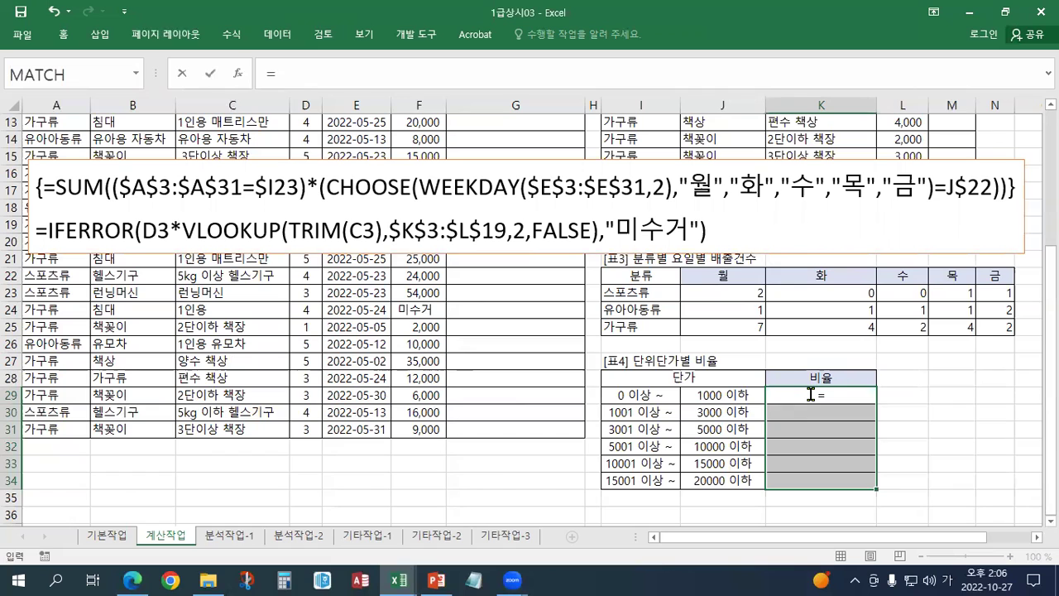
text(ㄹFREQ)
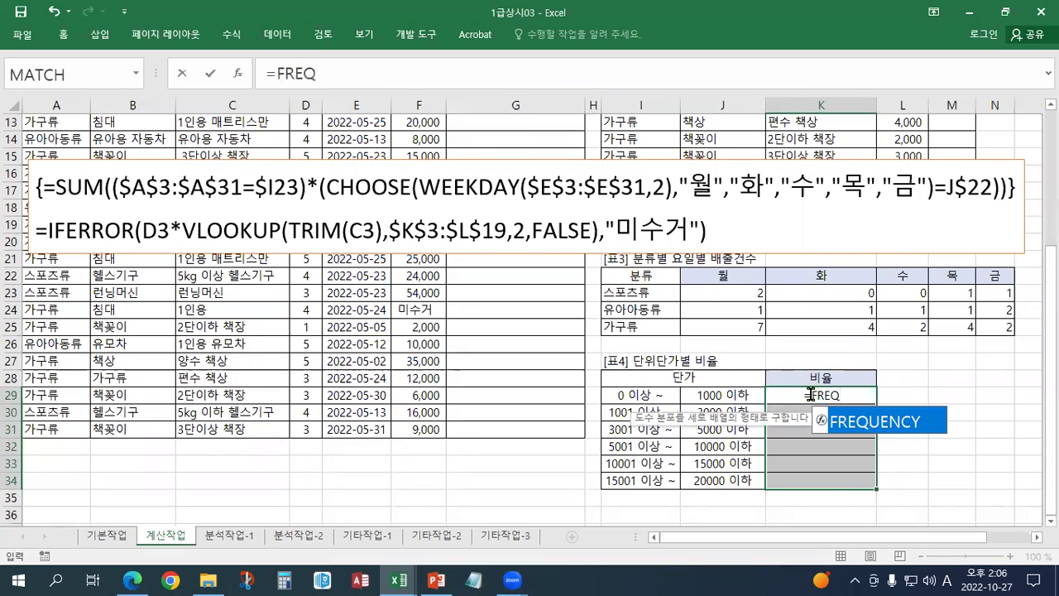
text(UENCY)
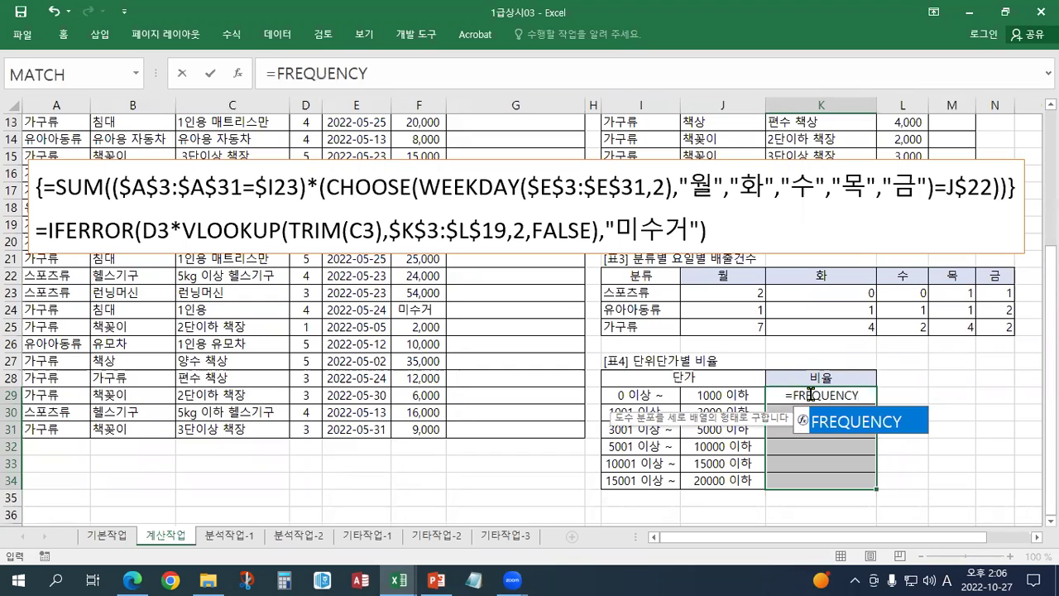
text(()
Use the 표2 단가 values L3:L19 as the FREQUENCY data array, followed by a comma for the bins argument
scroll(810, 396, up, 4)
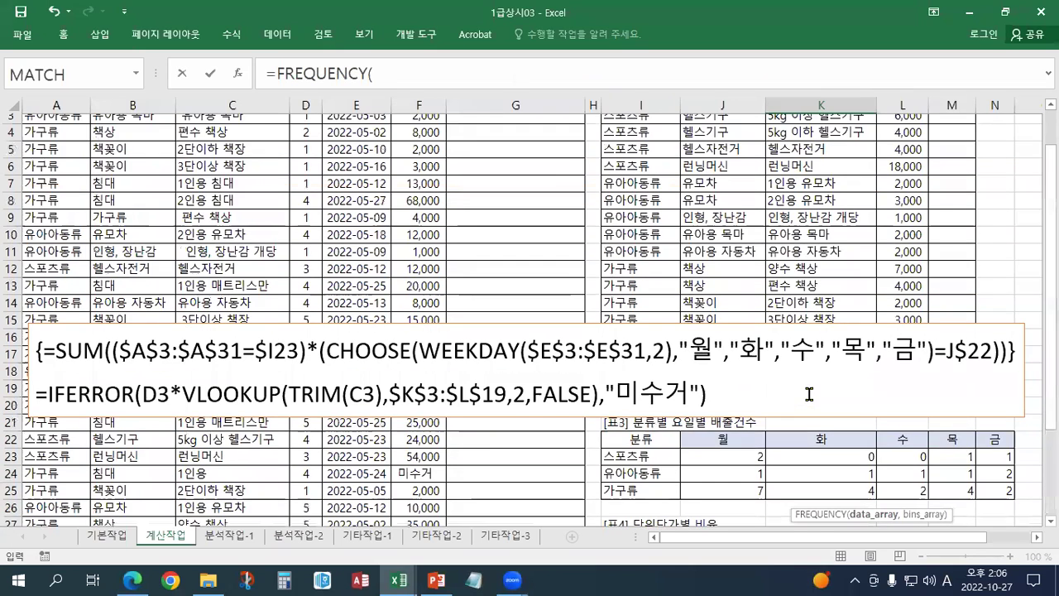
drag(897, 160, 899, 432)
text(,)
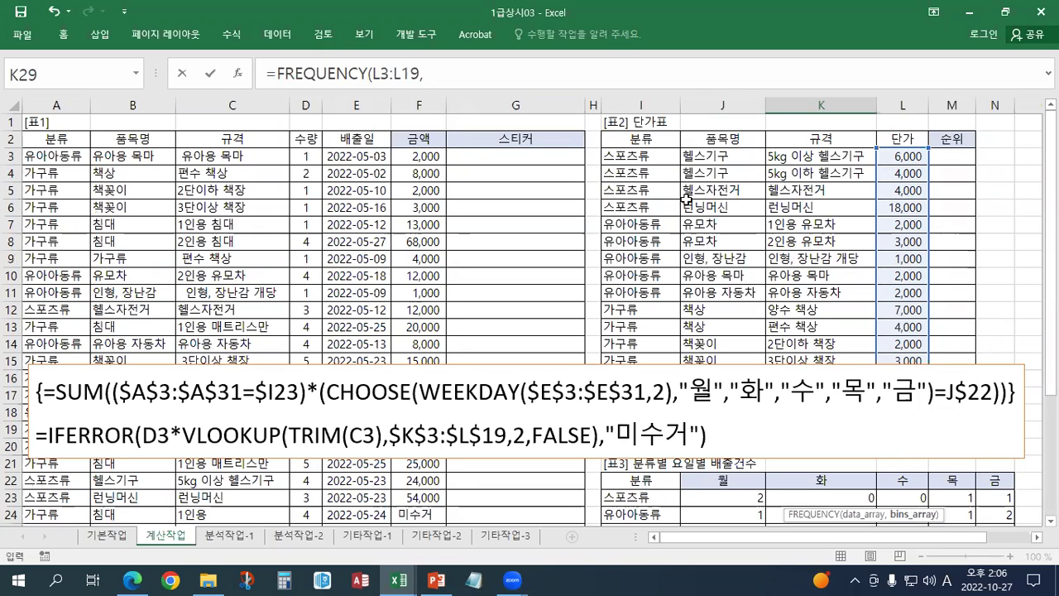
click(431, 77)
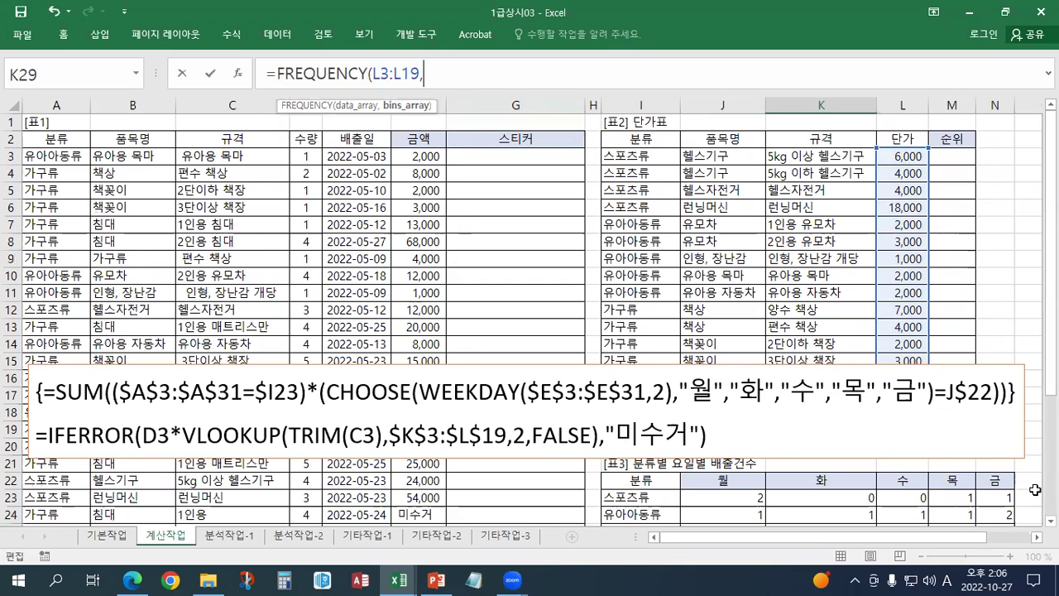
Use the 표4 단가 upper limits J29:J34 as the FREQUENCY bins array and close the function
click(1051, 521)
scroll(1051, 522, down, 4)
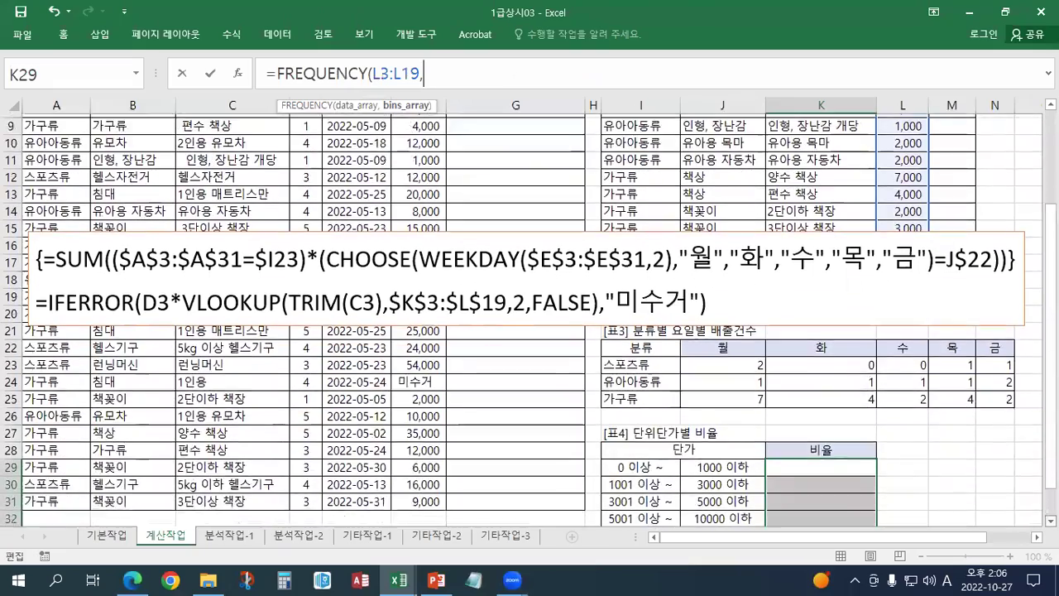
scroll(722, 411, down, 1)
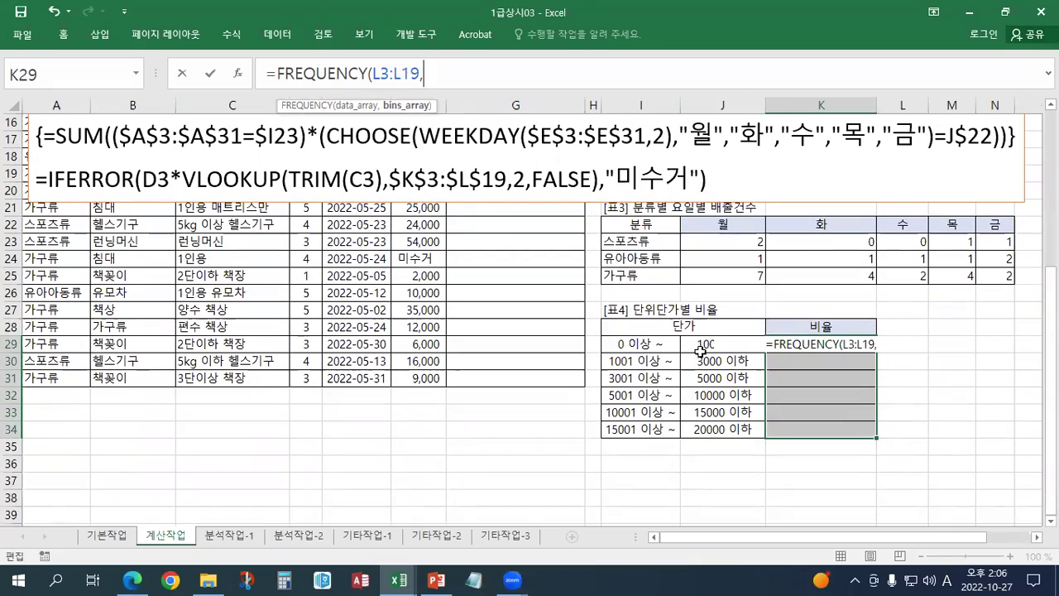
drag(700, 347, 700, 431)
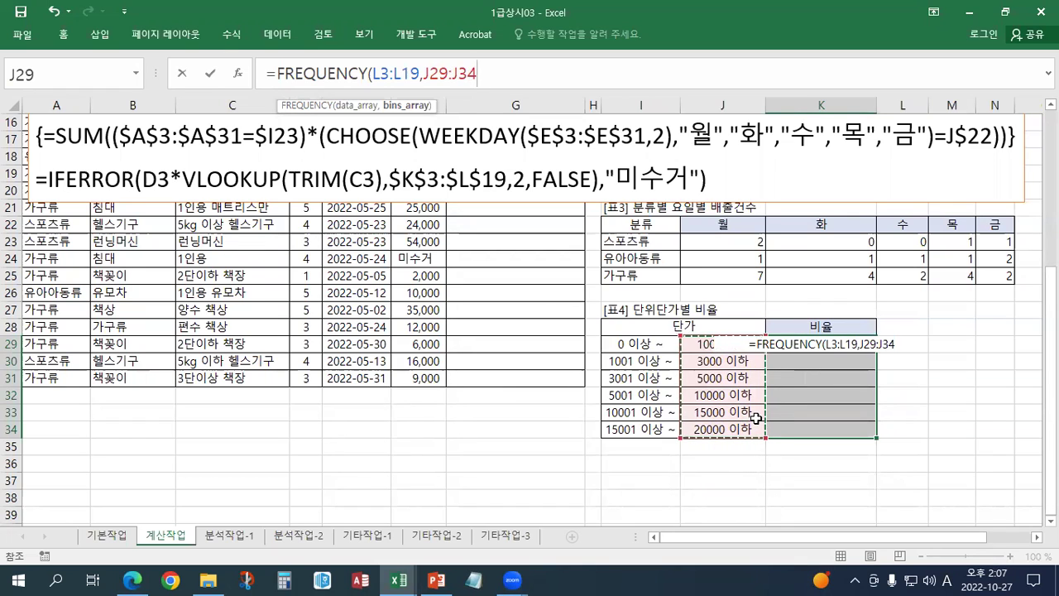
text())
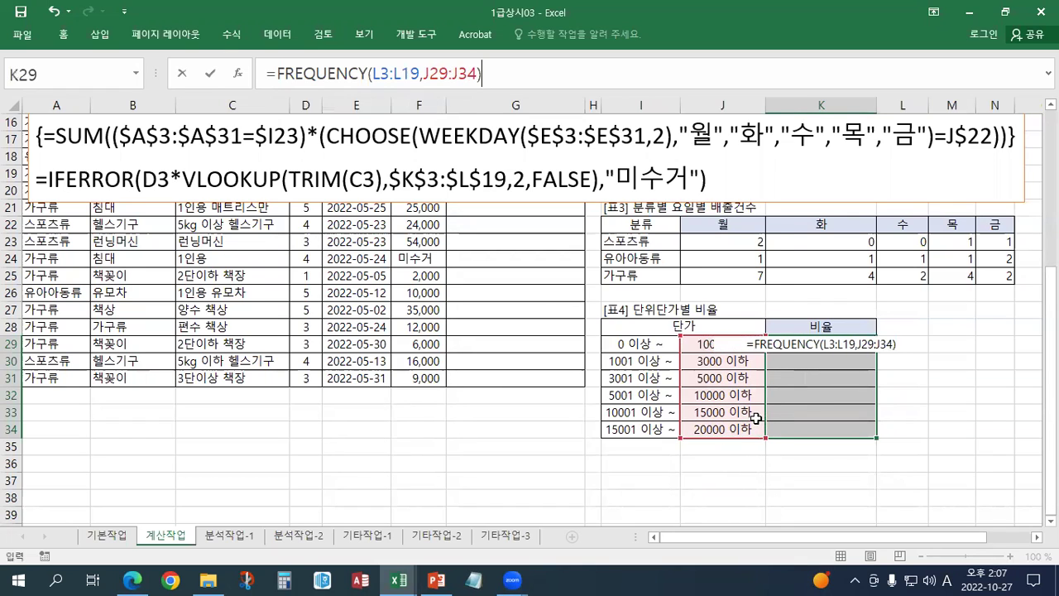
Divide the FREQUENCY result by COUNT(L3:L19) and enter it as an array formula in K29:K34
text(/COUNT()
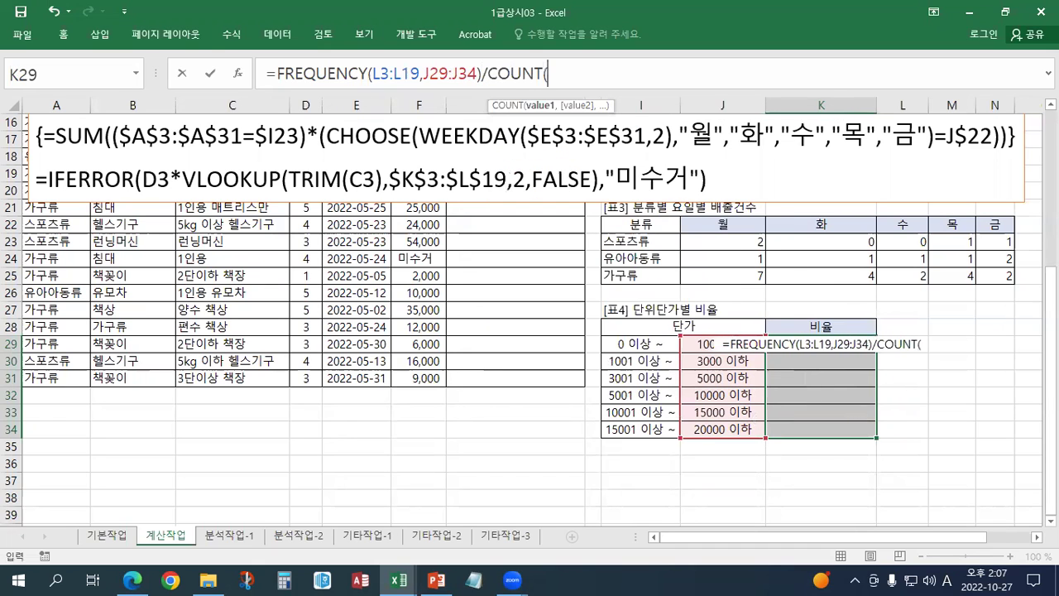
drag(1051, 377, 1051, 124)
drag(910, 157, 911, 428)
text())
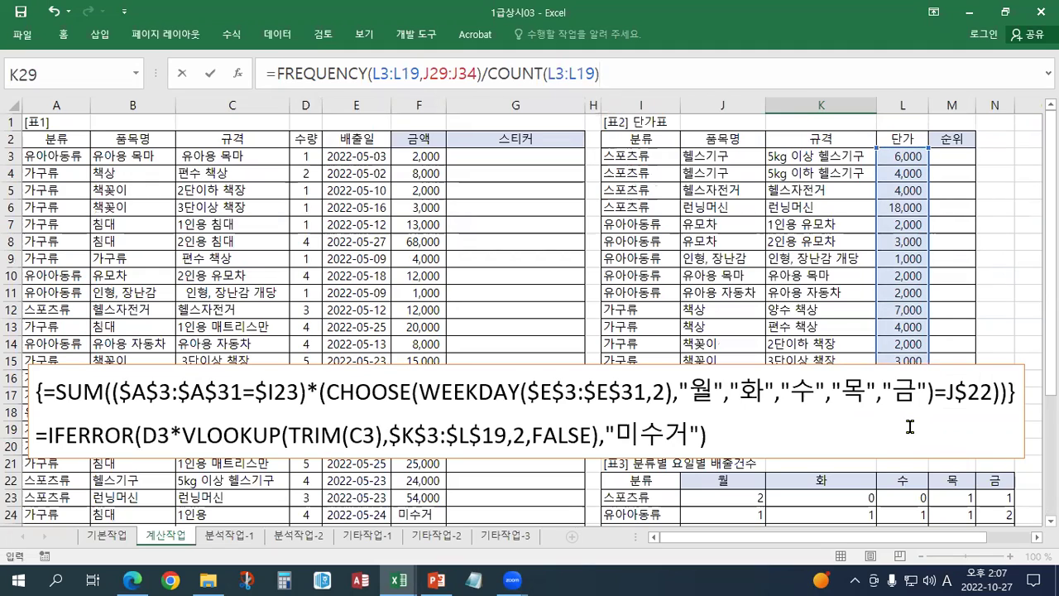
key(ctrl+shift+Return)
scroll(910, 428, down, 5)
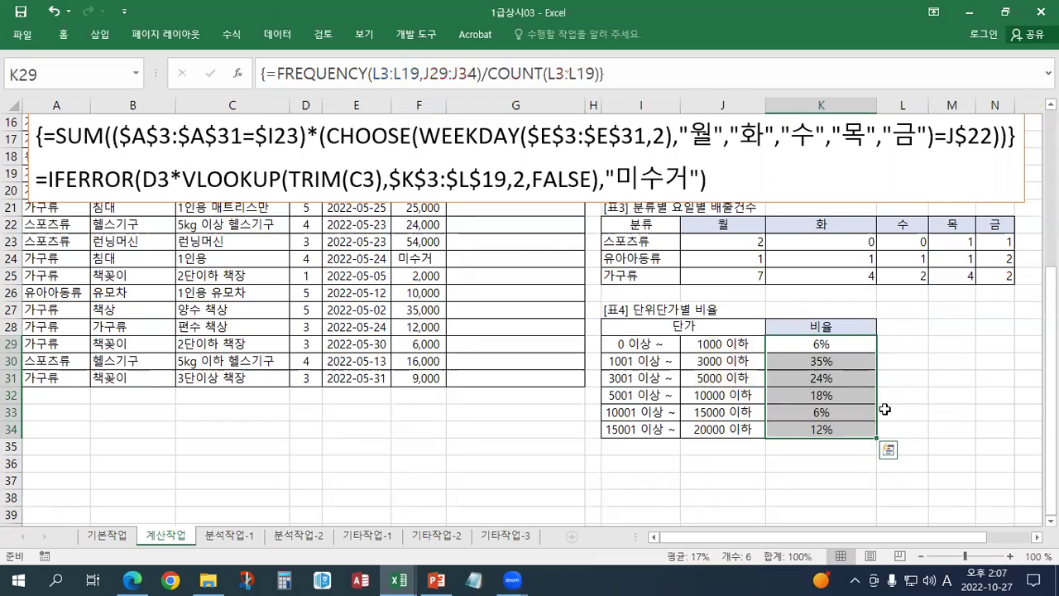
Copy the K29 array formula into a new first line of the formula text box, enclosed in curly braces
click(828, 346)
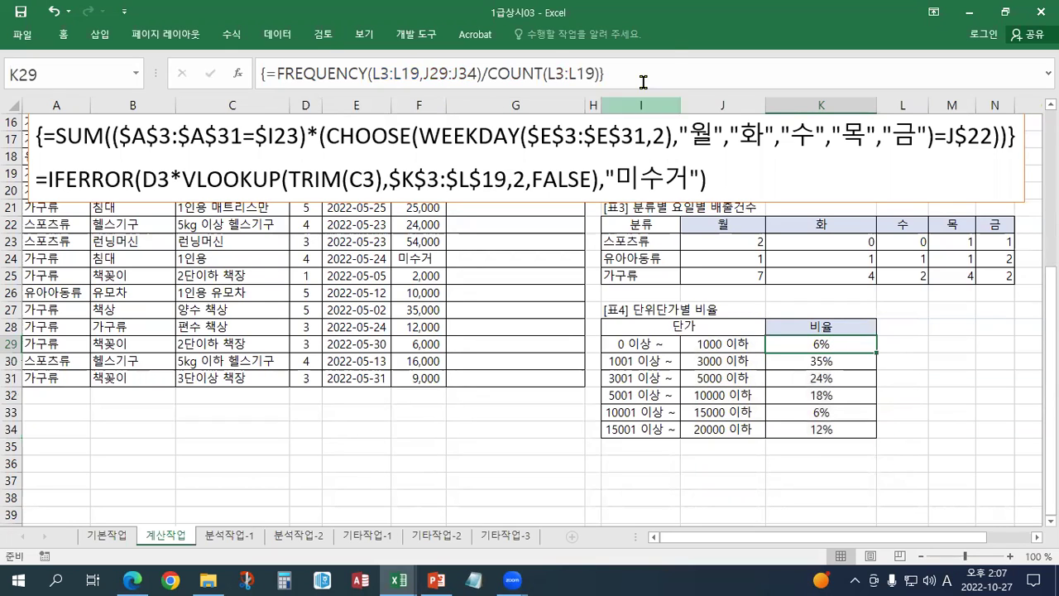
drag(631, 73, 12, 66)
key(ctrl+c)
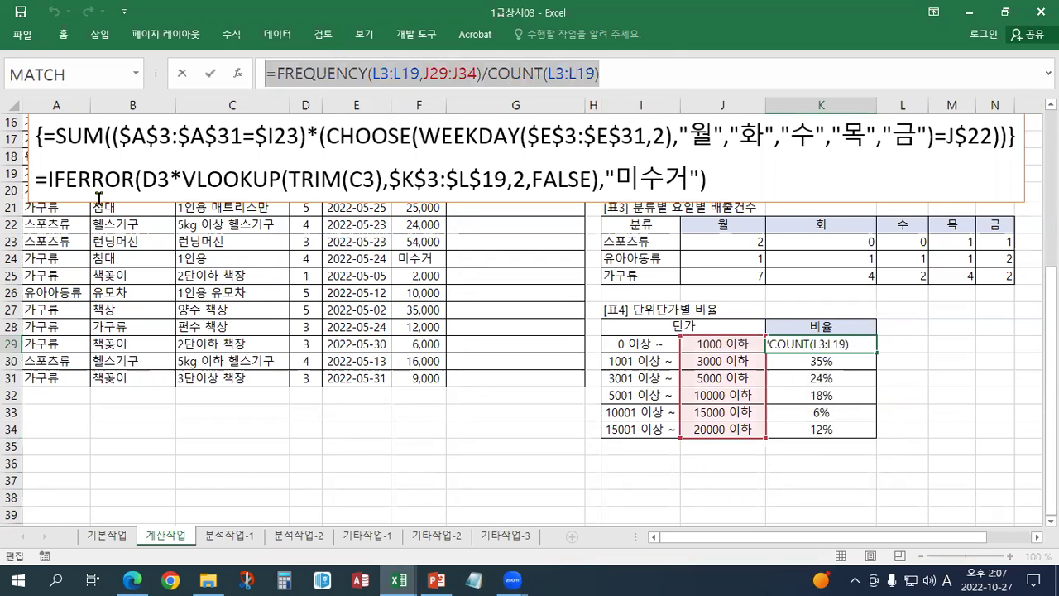
click(96, 193)
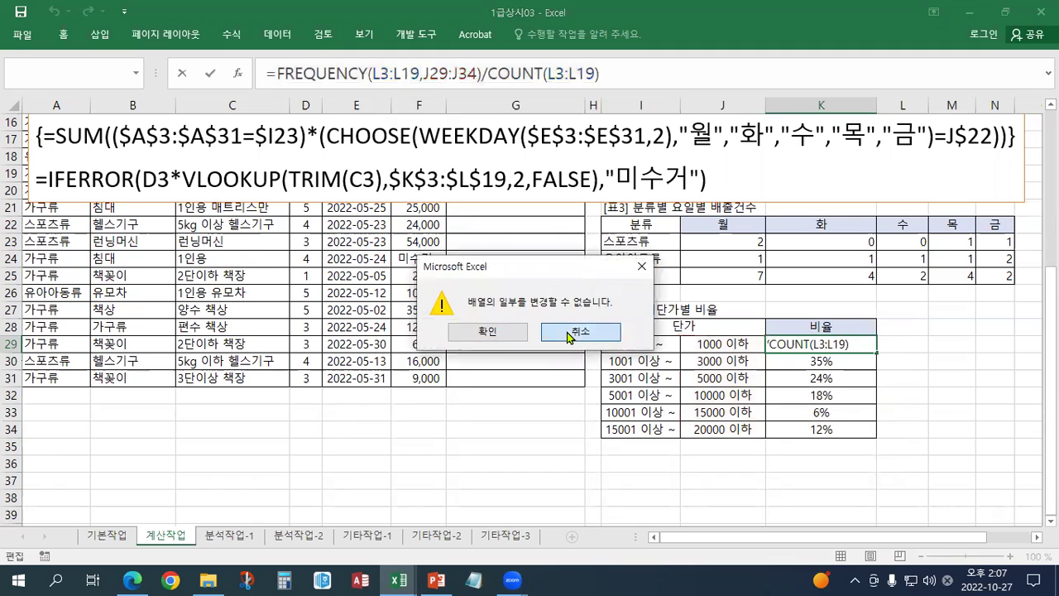
click(544, 329)
click(54, 142)
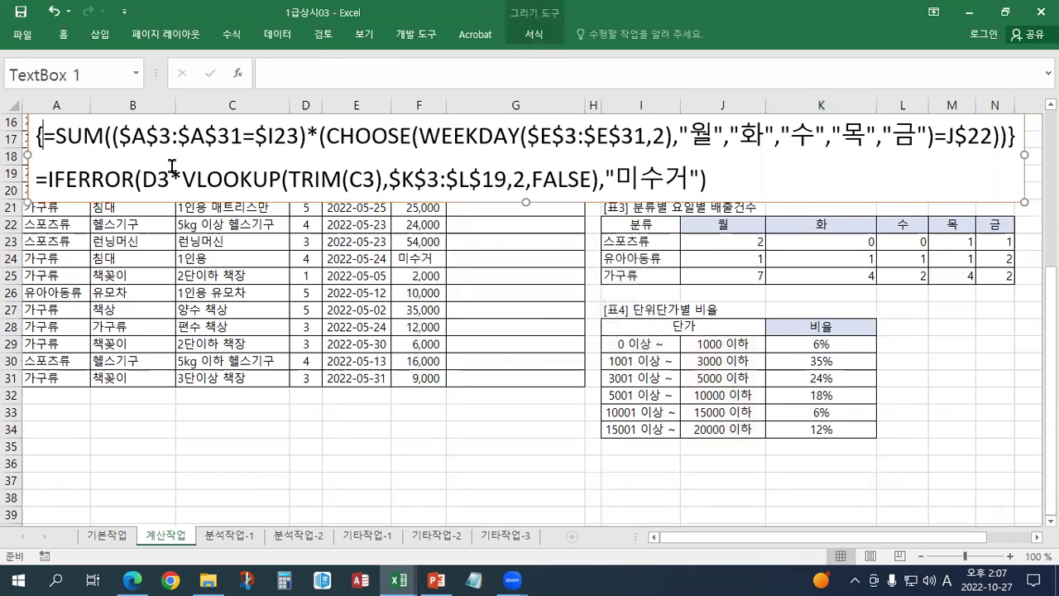
text({)
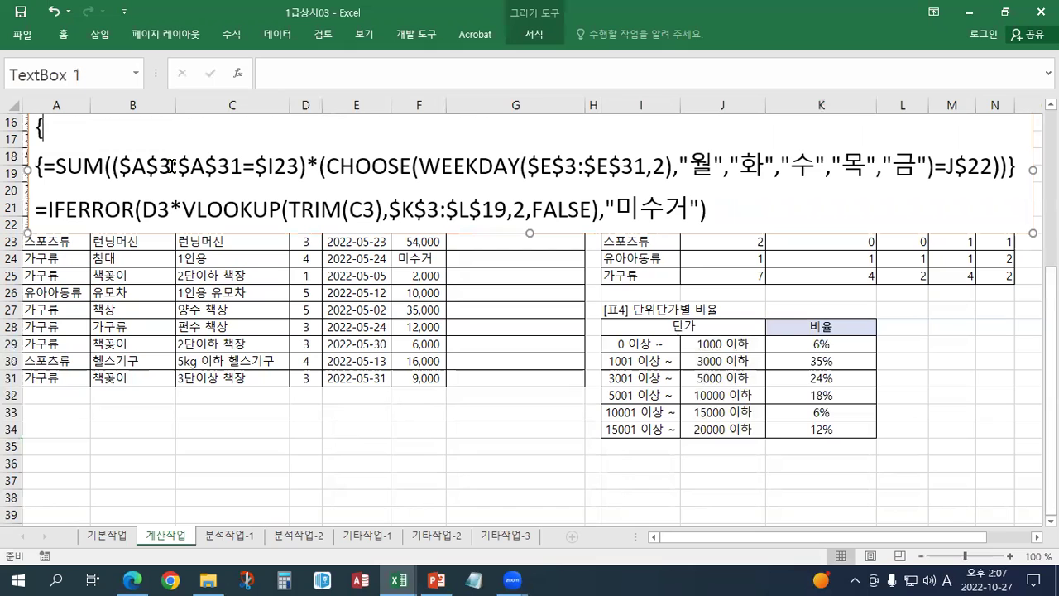
key(ctrl+v)
text(})
scroll(329, 305, up, 1)
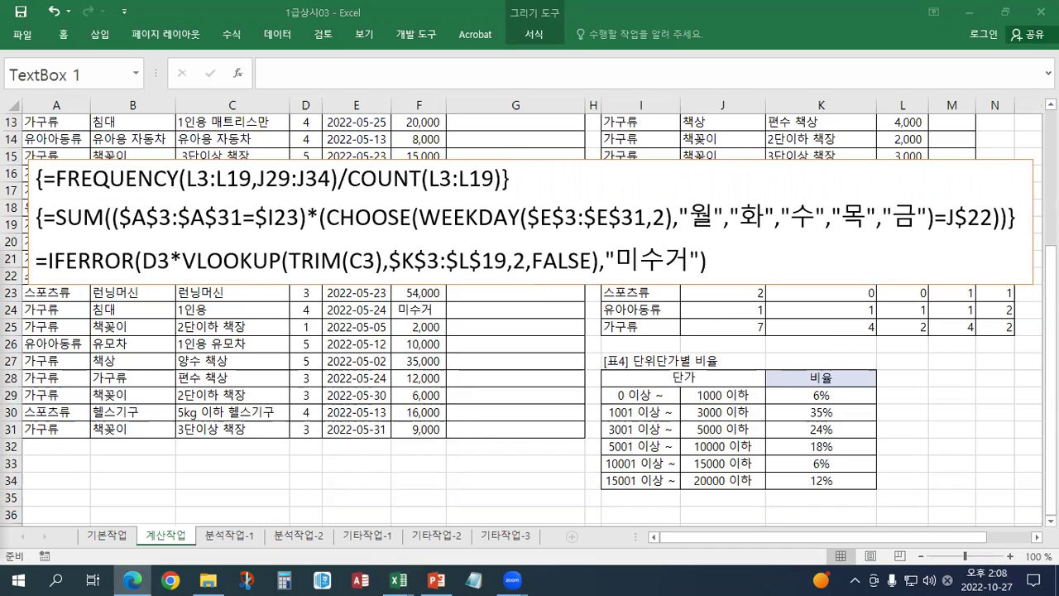
Select the first 스티커 cell, G3, in 표1 and open the Visual Basic editor in a maximized window
key(alt+Tab)
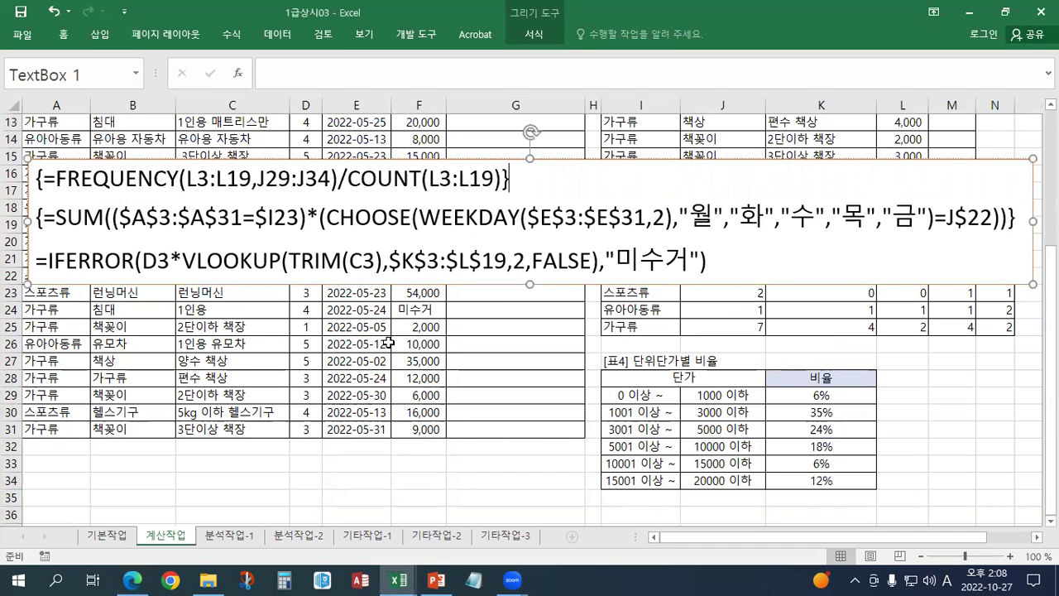
click(486, 137)
scroll(489, 136, up, 2)
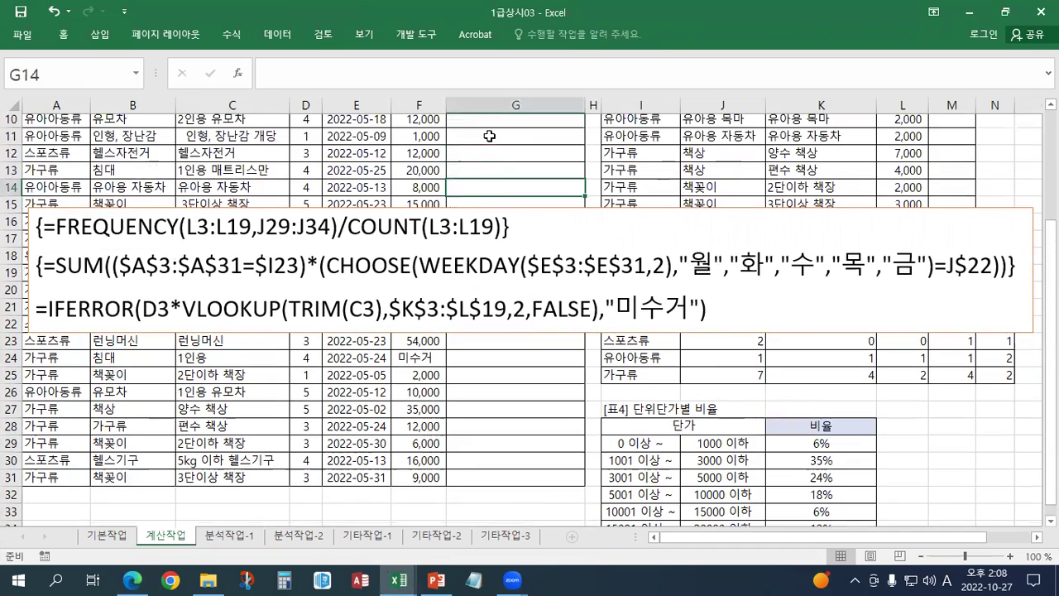
scroll(489, 136, up, 2)
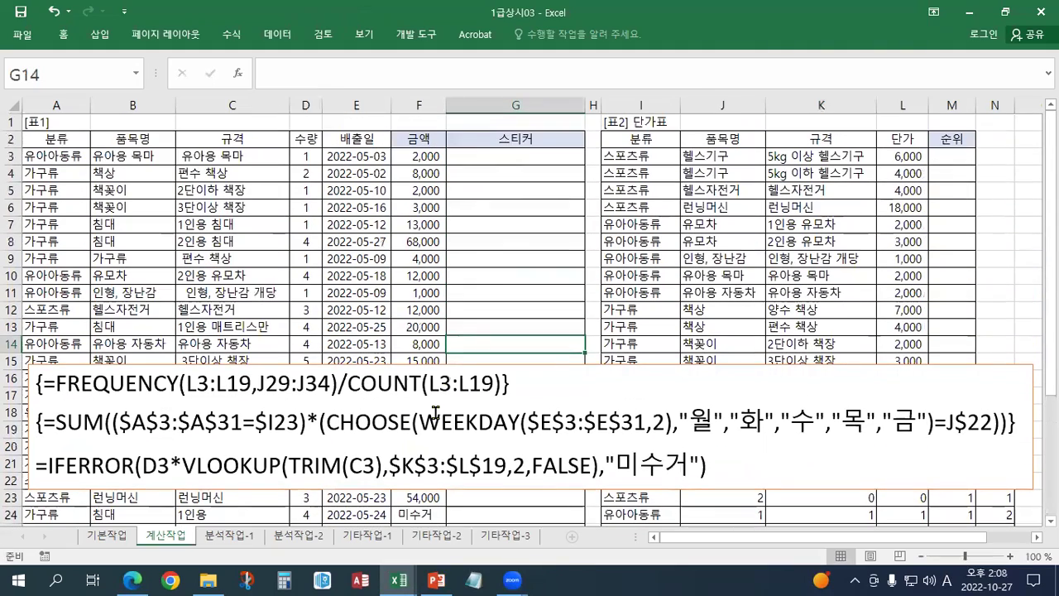
click(505, 155)
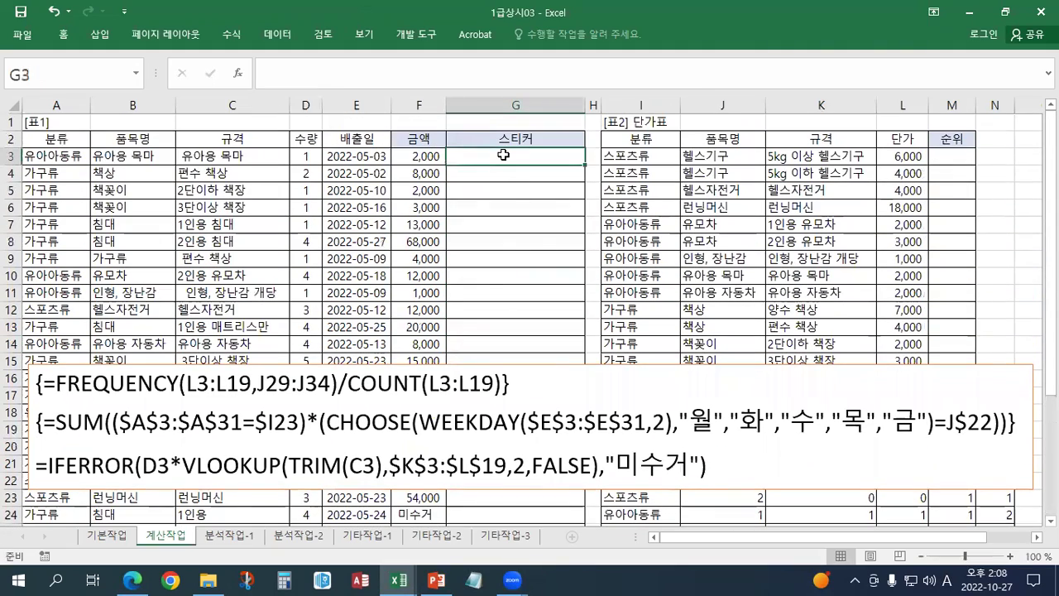
click(416, 34)
click(37, 79)
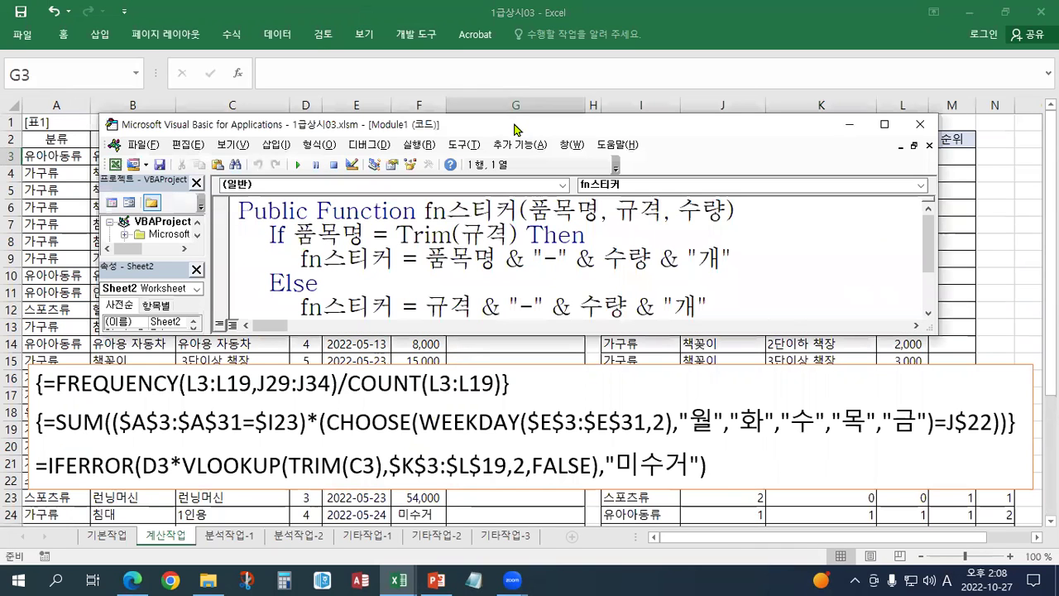
double_click(236, 126)
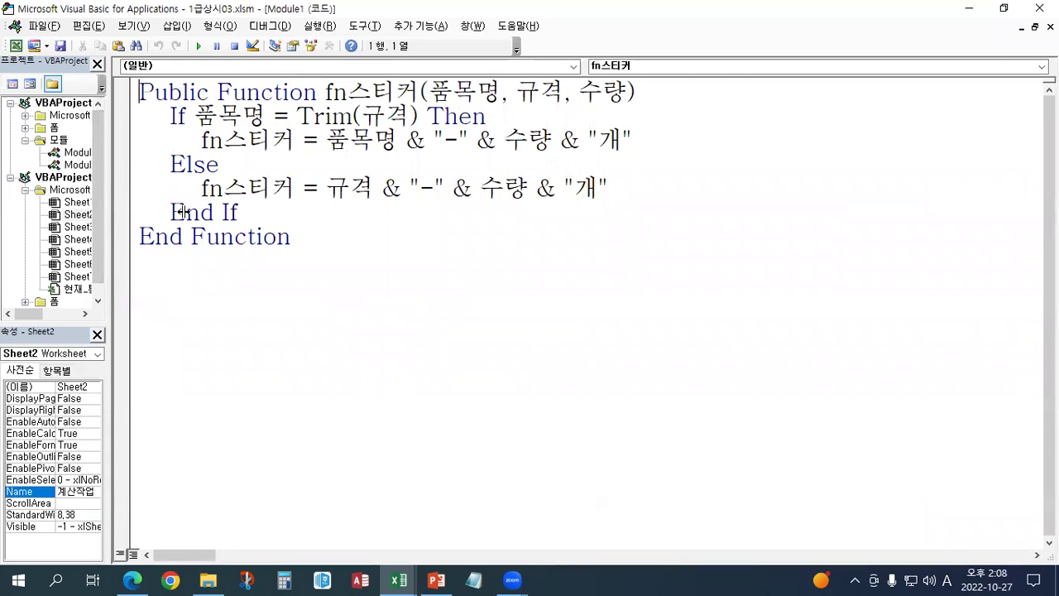
Widen the project explorer and insert a new module into the 1급상시03.xlsm project
drag(181, 211, 180, 211)
click(146, 177)
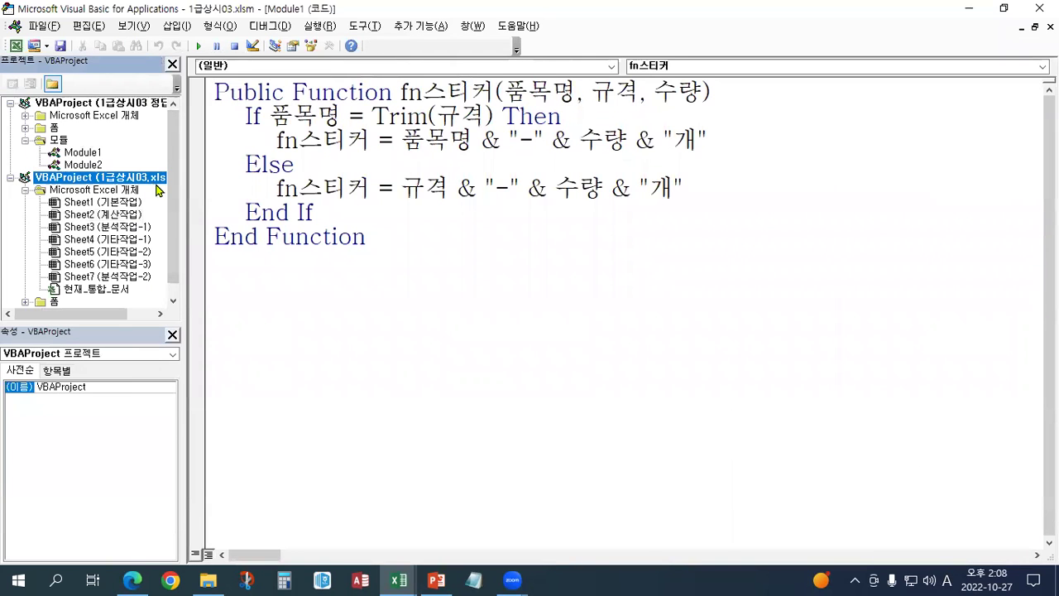
click(176, 25)
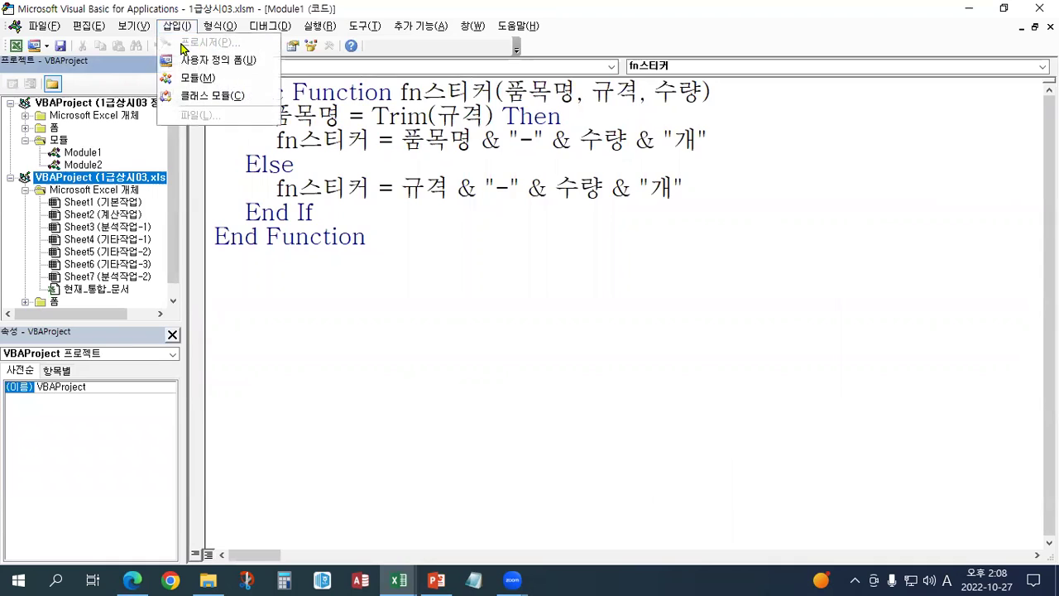
click(185, 82)
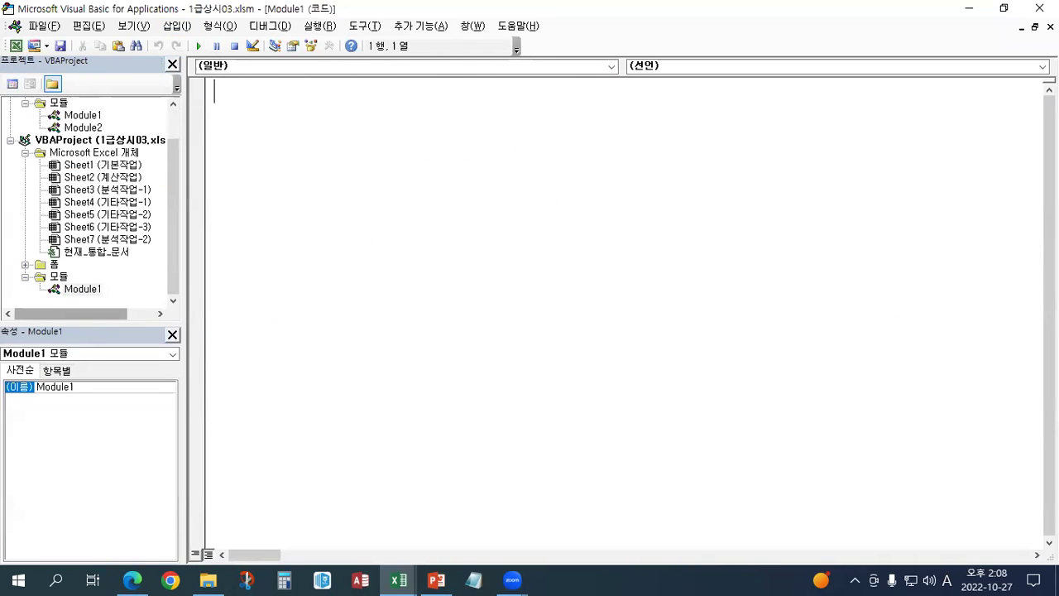
Begin a public function named fn스티커 in the new module, up to its opening parenthesis
click(220, 90)
key(Hangul)
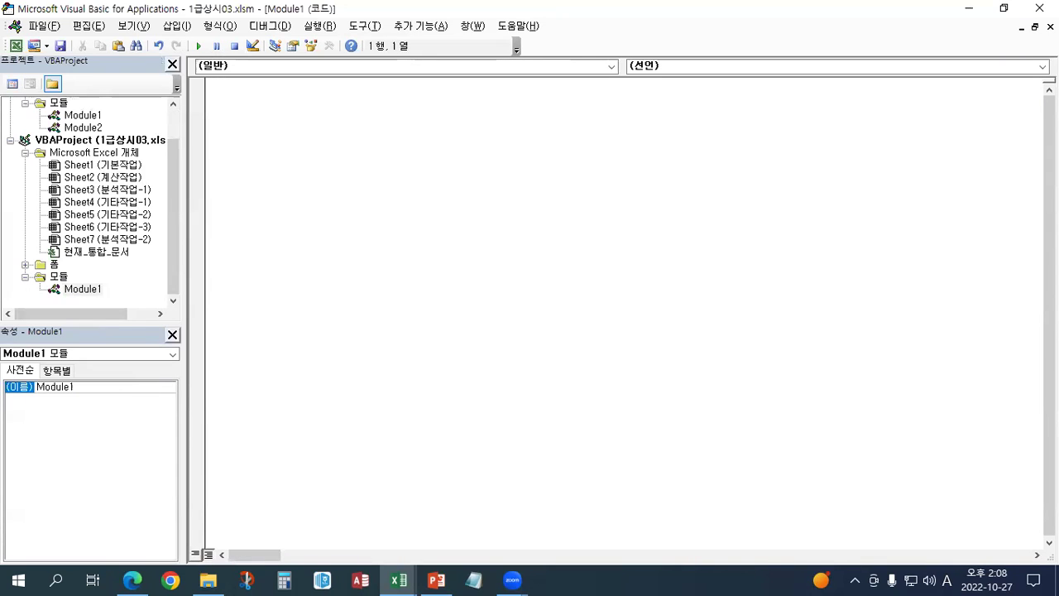
text(P)
key(BackSpace)
text(public function )
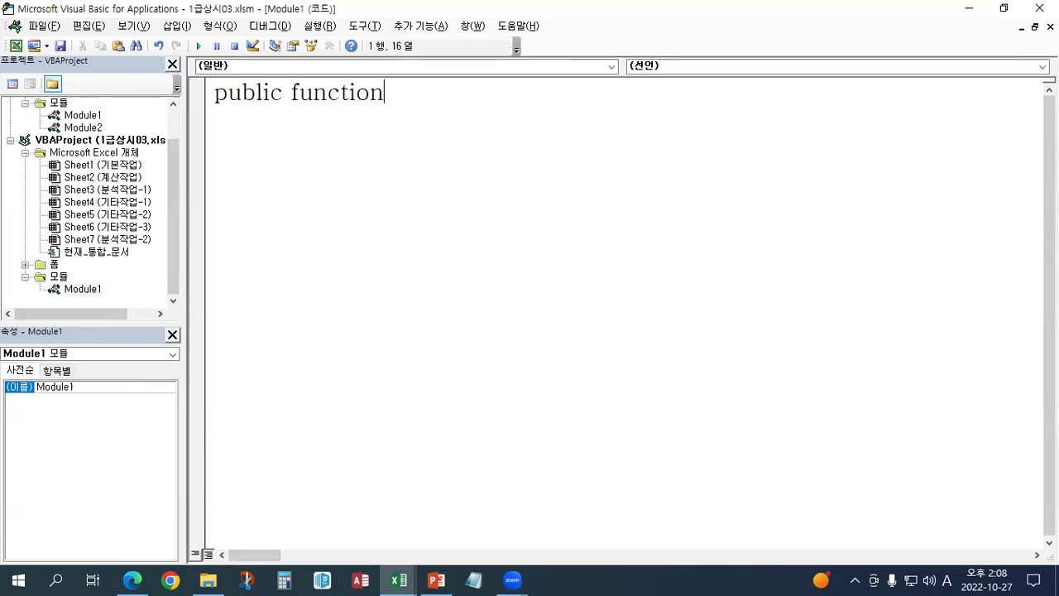
text(fn스티)
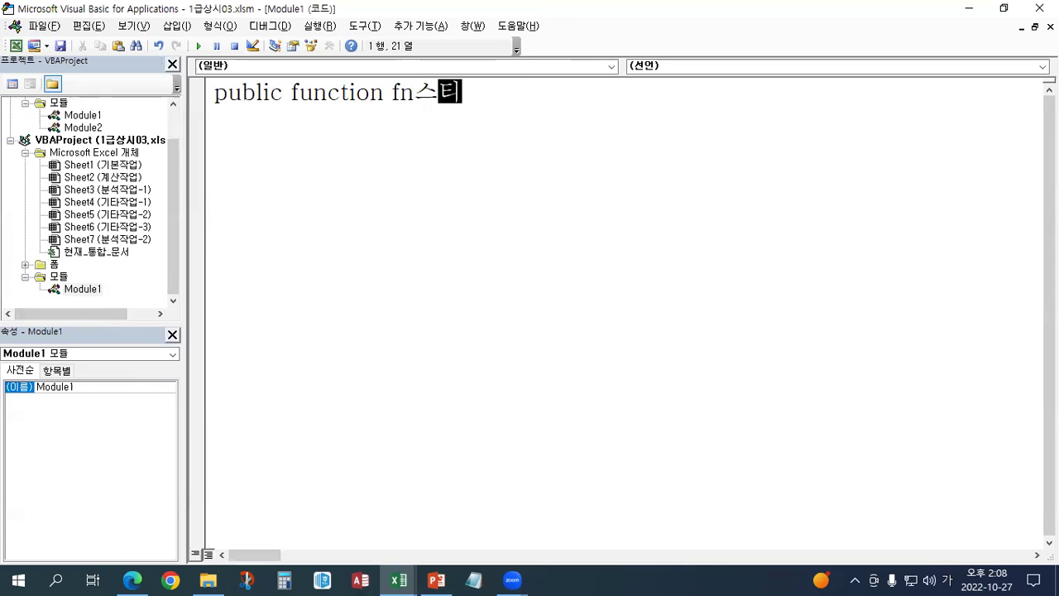
text(커(vnaahraud)
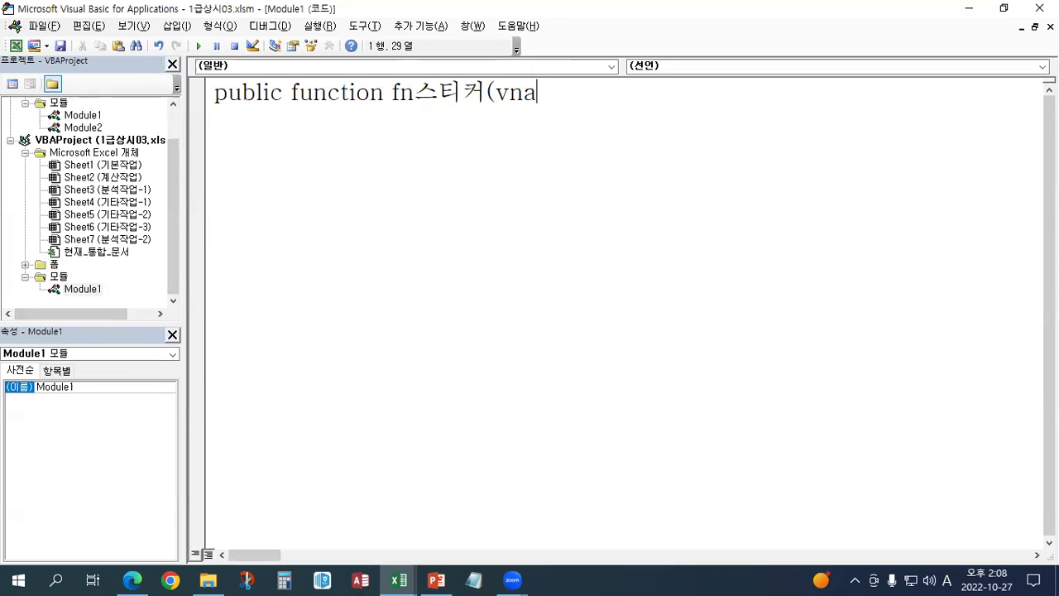
Give fn스티커 the parameters 품목명, 규격, 수량 and add blank lines in the function body
key(BackSpace)
key(BackSpace)
key(BackSpace)
key(BackSpace)
key(BackSpace)
key(BackSpace)
key(BackSpace)
key(BackSpace)
key(BackSpace)
text(품목명, )
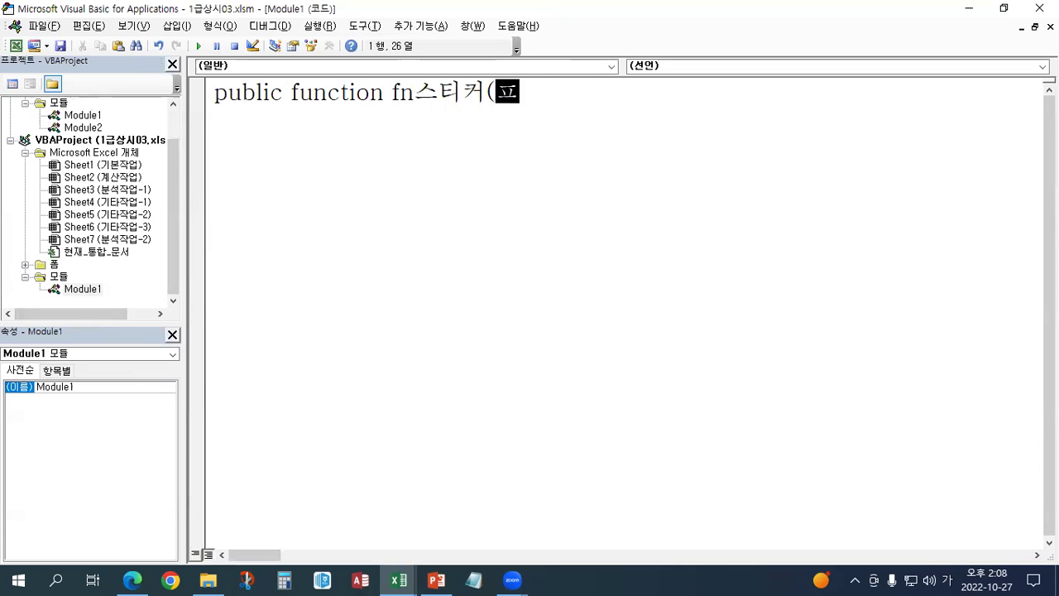
text(규격, 수량)
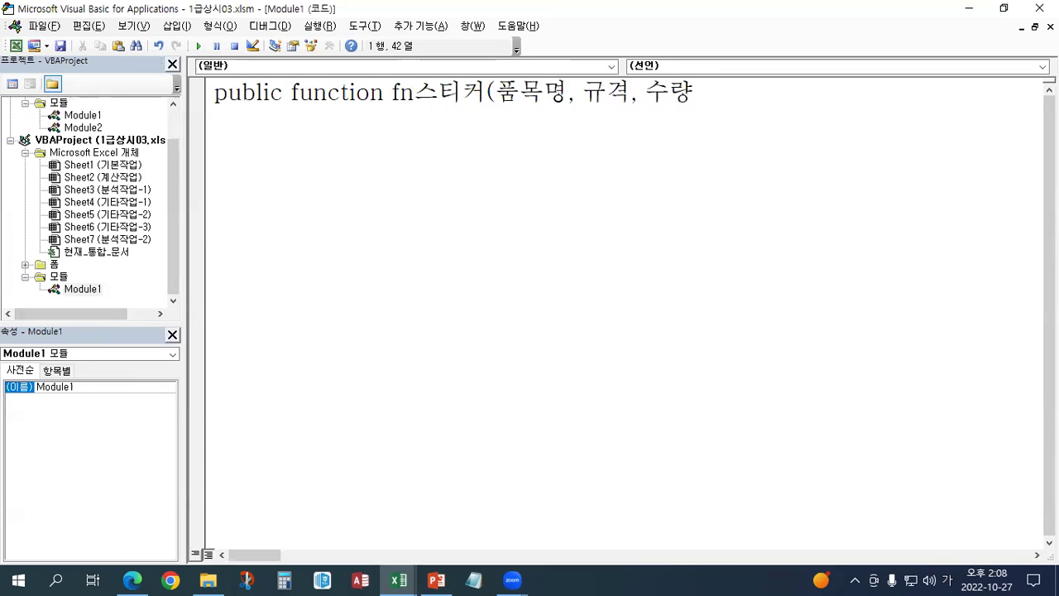
text())
key(Return)
key(Return)
key(Return)
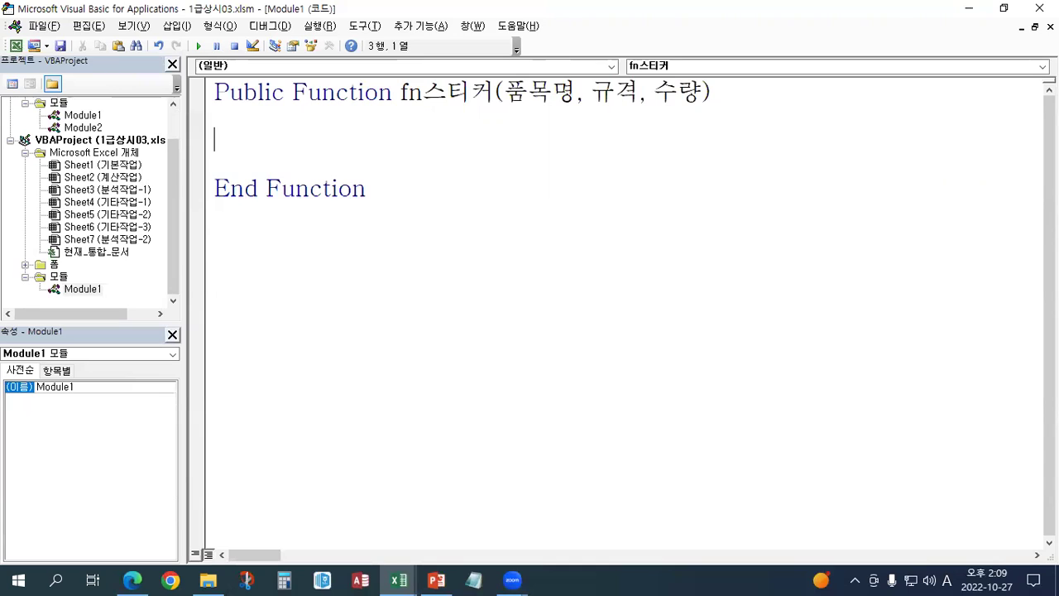
Write trim(품목명) in the fn스티커 function body and insert 품목명 in front of it
text(trim(품목명))
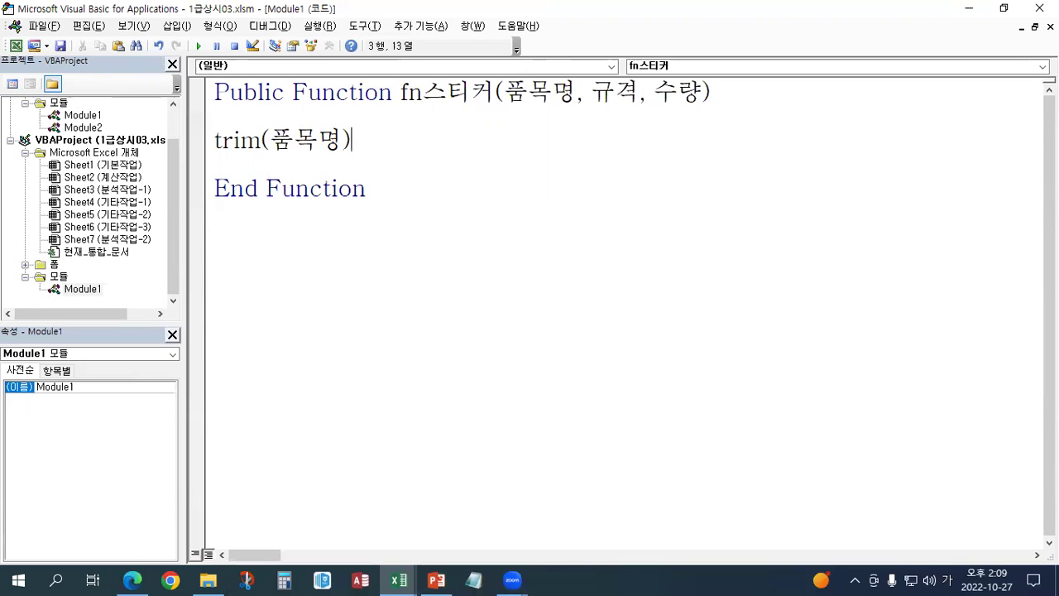
key(alt+Tab)
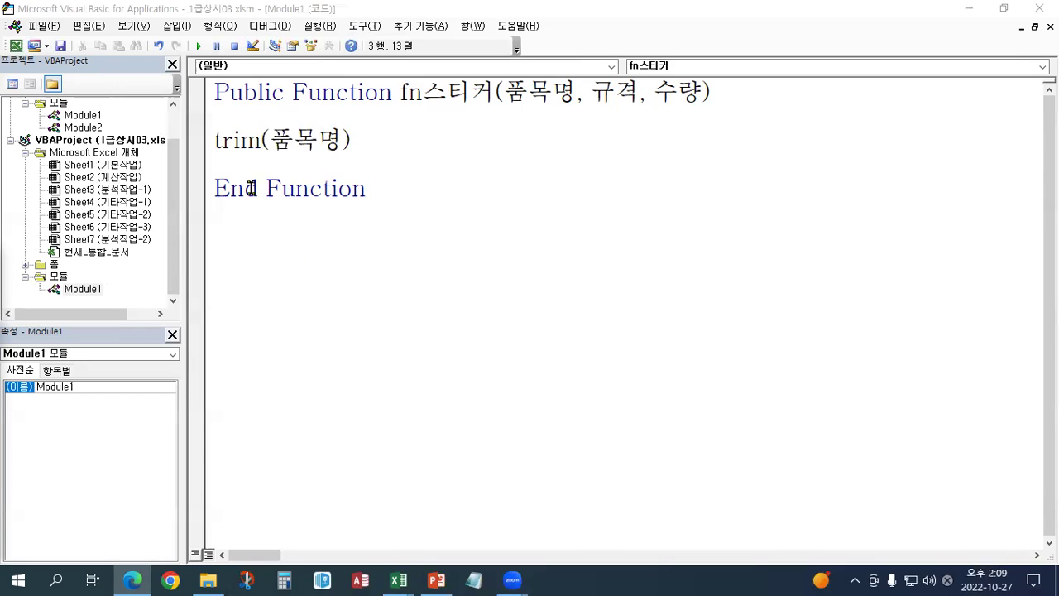
click(214, 140)
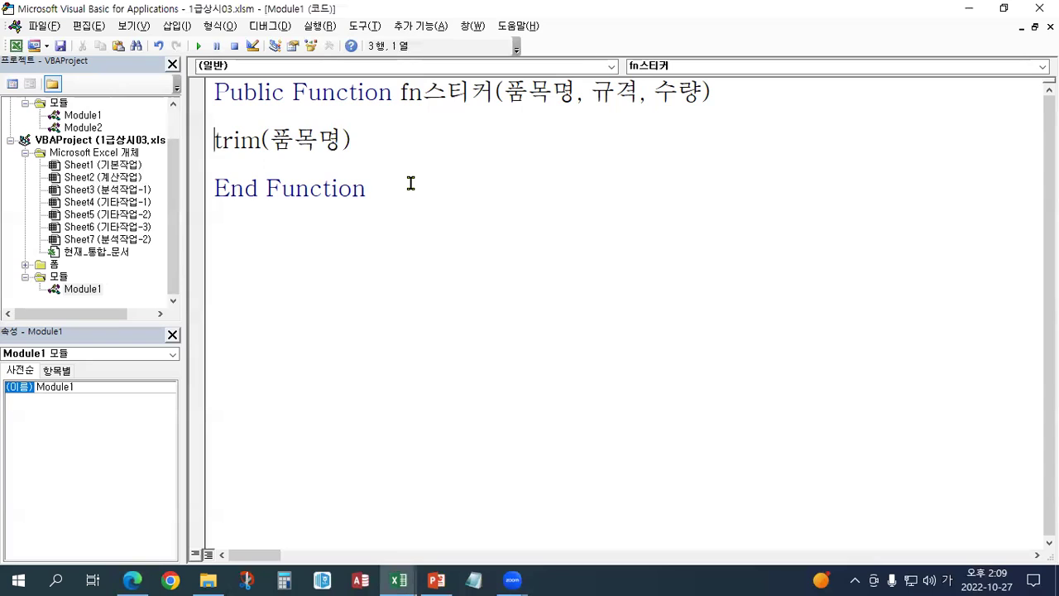
text(푸ㅁ목명)
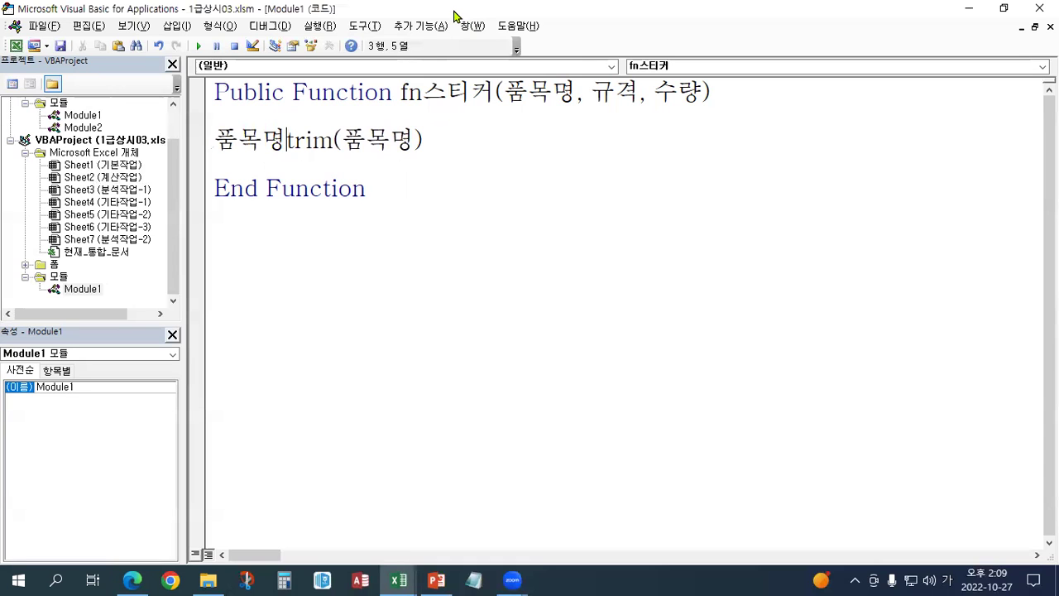
Restore the code editor to a smaller window over the worksheet and remove the 품목명 in front of trim(품목명)
drag(454, 16, 520, 259)
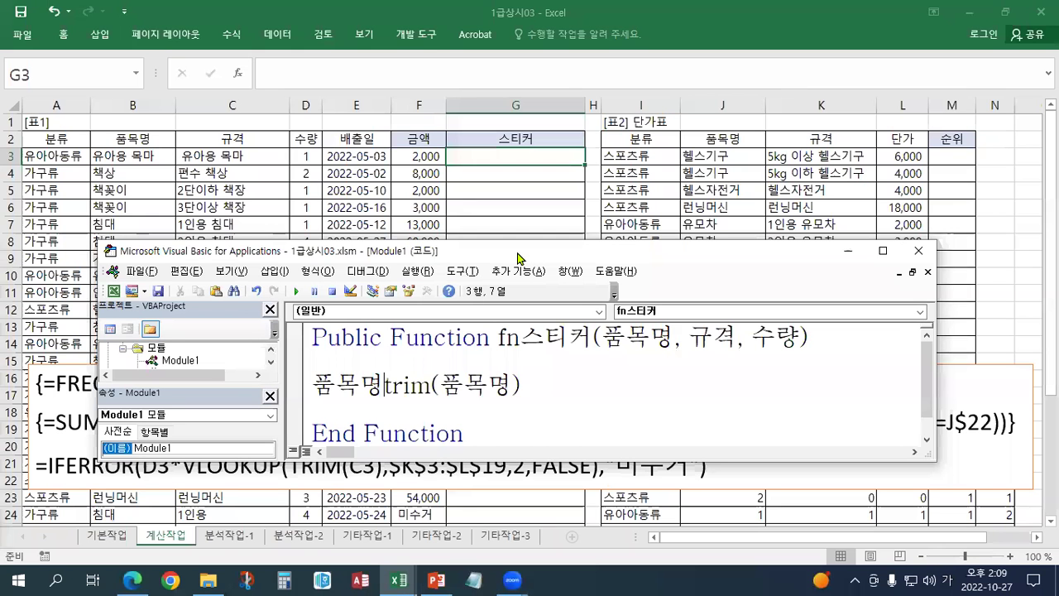
key(BackSpace)
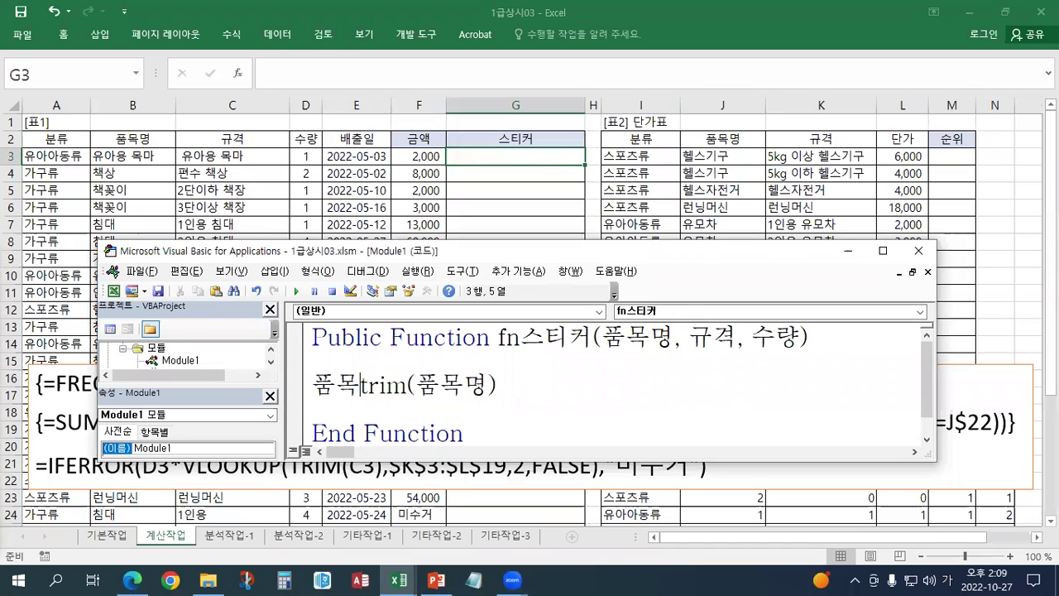
key(BackSpace)
key(BackSpace)
Append =규격 after trim(품목명) in the fn스티커 function body
key(Right)
key(Right)
key(Right)
key(Right)
key(Right)
key(Right)
key(Right)
key(Right)
key(Right)
text(=)
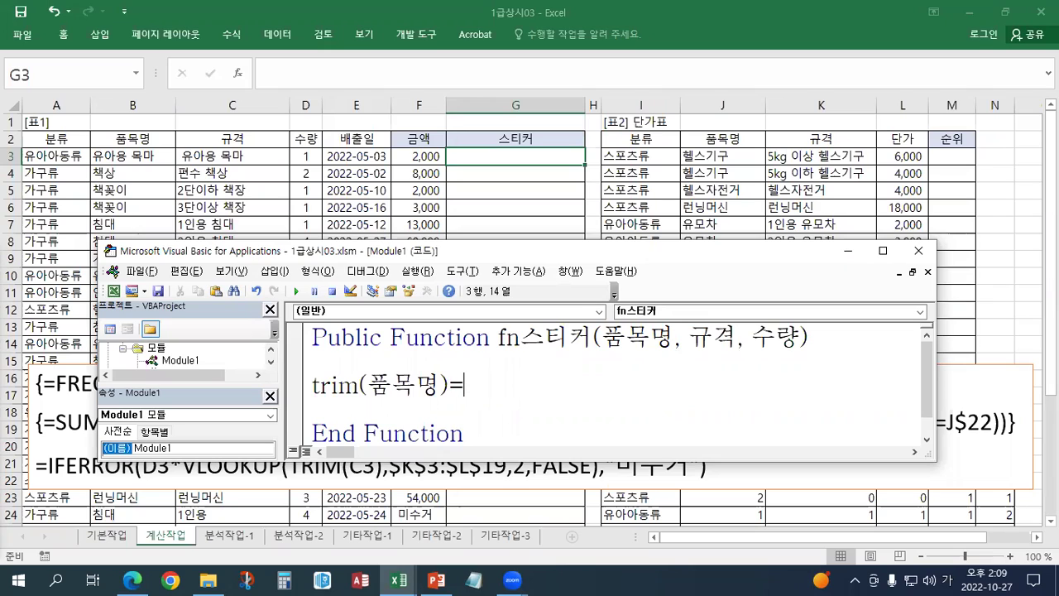
text(규겨ㄱ)
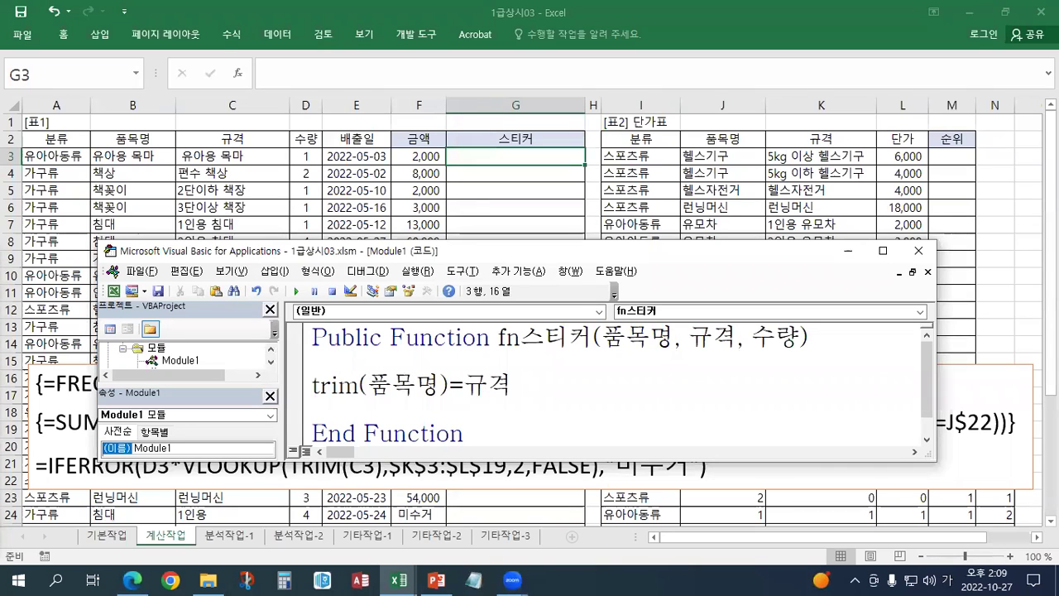
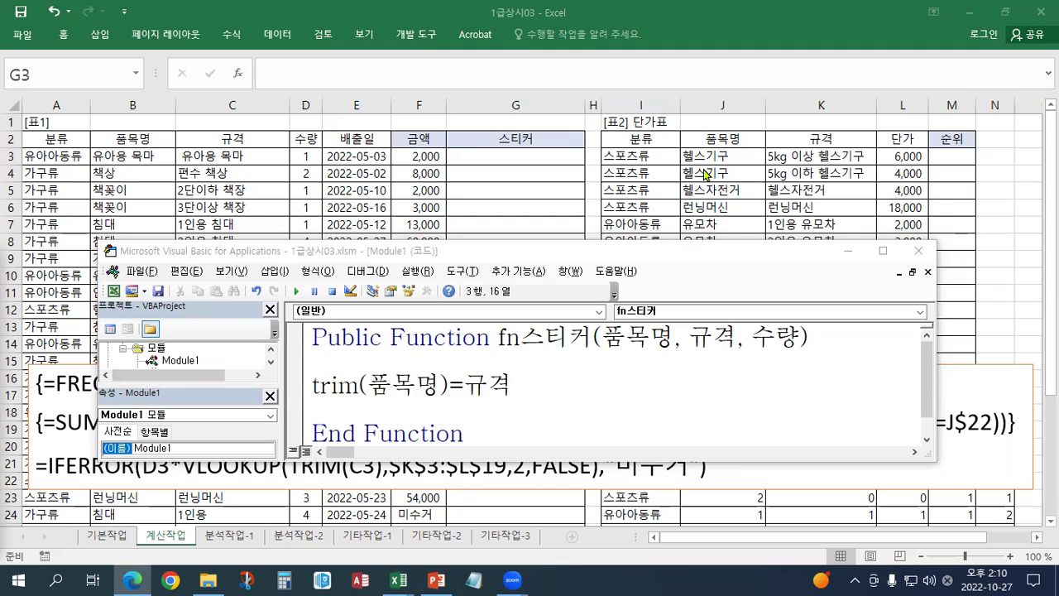
key(Down)
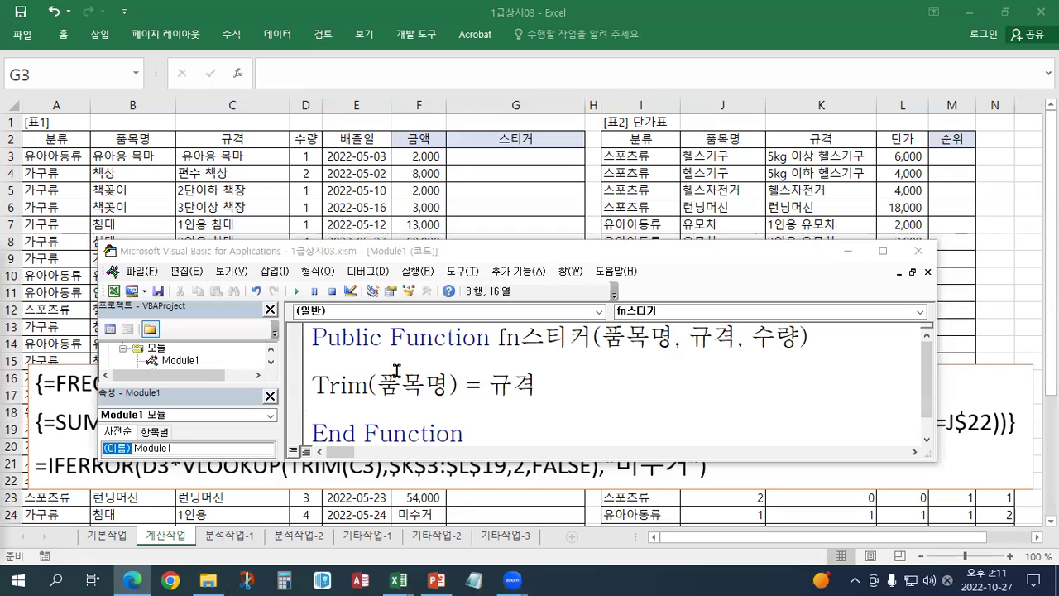
Remove the Trim function from around 품목명 so the line reads 품목명 = 규격
click(313, 385)
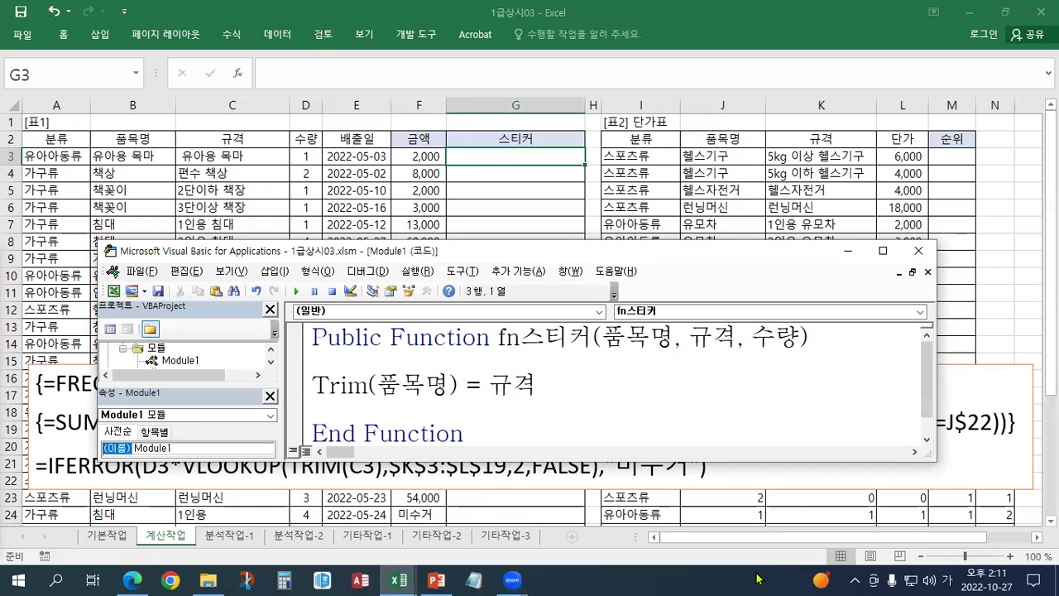
key(Delete)
key(Delete)
key(Delete)
key(Delete)
key(Delete)
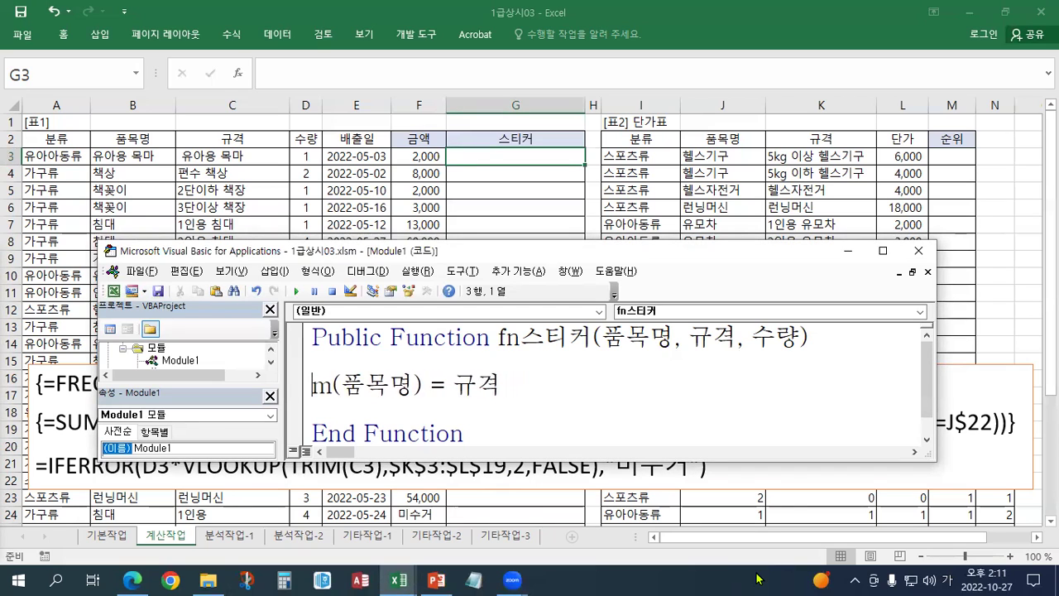
key(Right)
key(Right)
key(Right)
key(Delete)
key(Right)
key(Right)
key(Right)
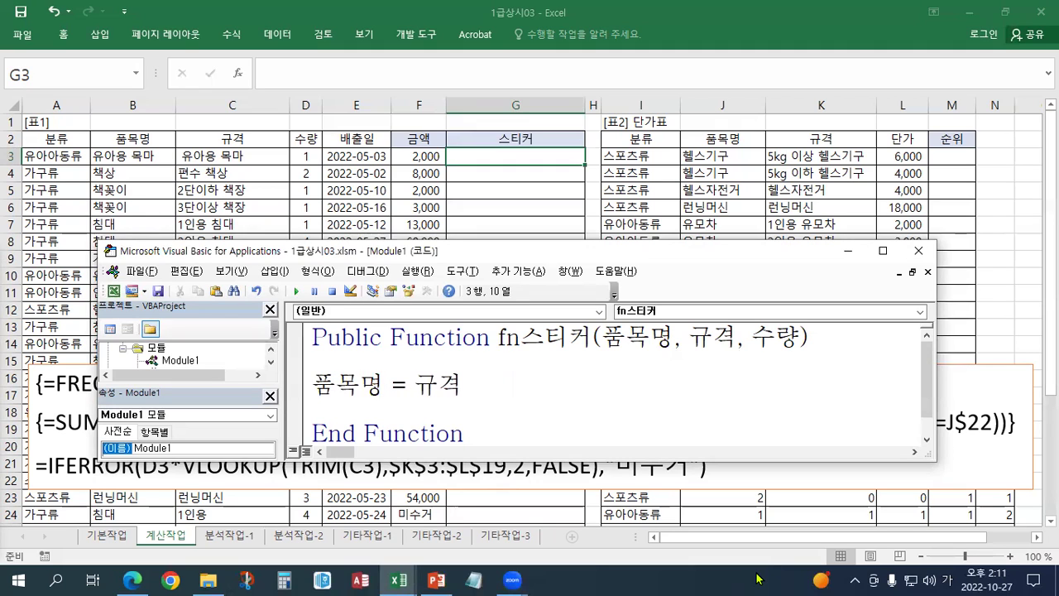
Wrap 규격 in a trim function so the comparison reads 품목명 = trim(규격)
text(ㅅ갸)
key(BackSpace)
key(BackSpace)
key(BackSpace)
text(trim()
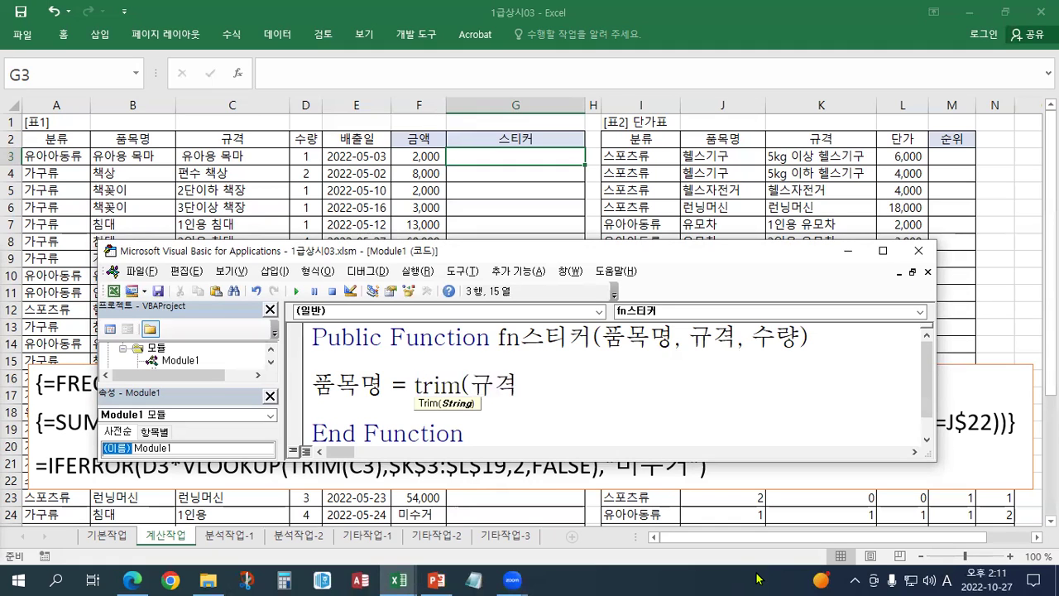
click(521, 384)
text())
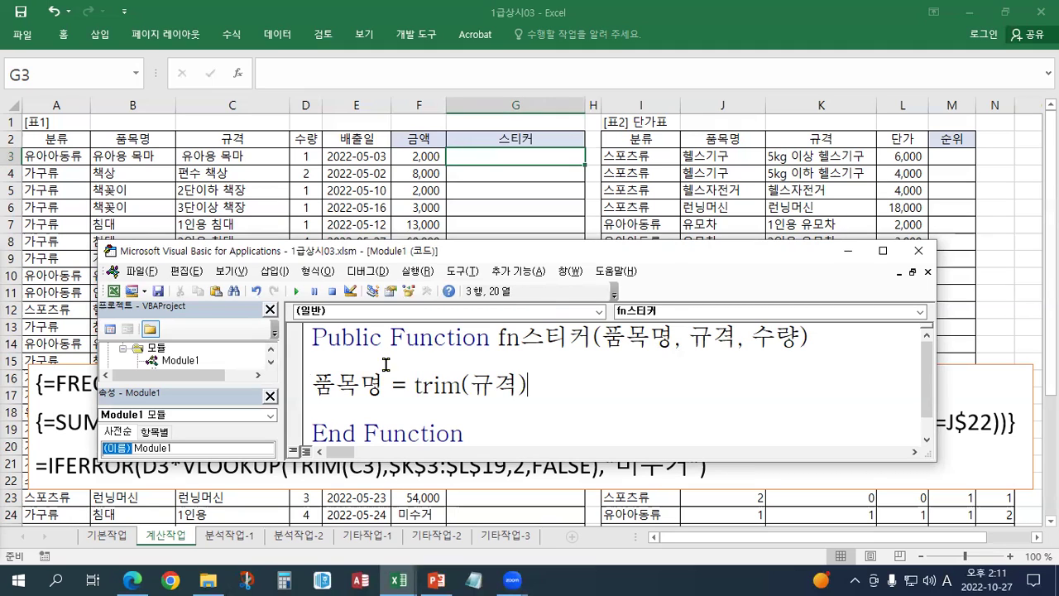
Turn the comparison into an If 품목명 = Trim(규격) Then line and start an indented line below it
click(315, 396)
text(if)
key(End)
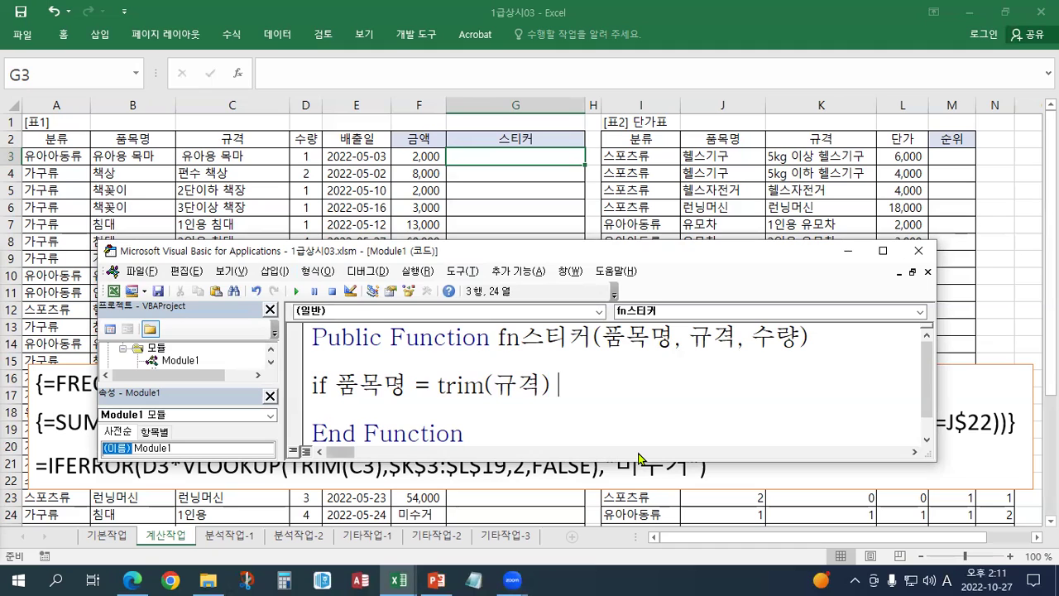
text(then)
key(Return)
key(Tab)
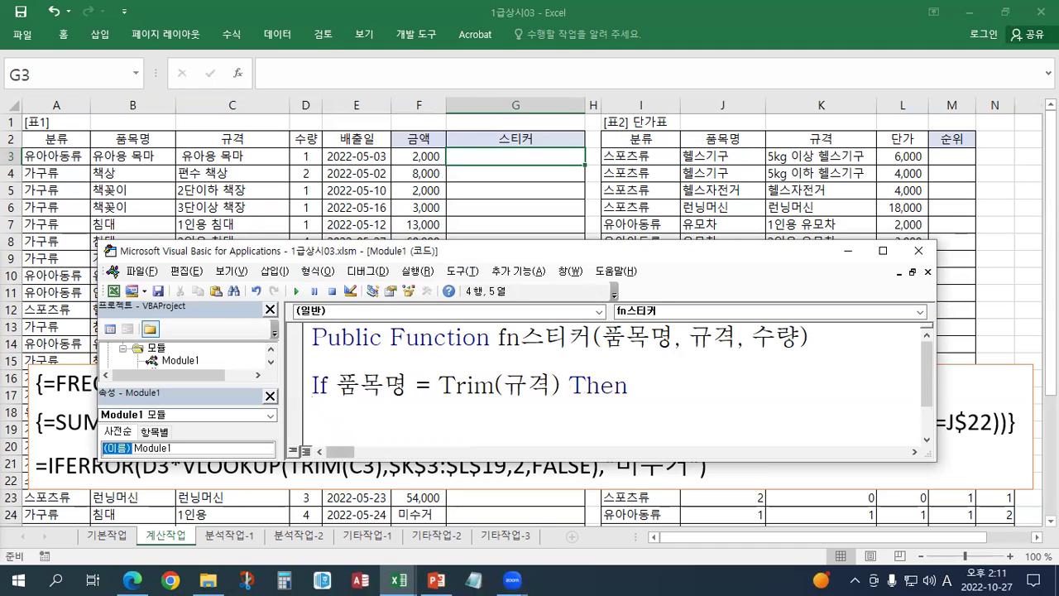
Write fn스티커 = 품목명 & "-" & 수량 & "개" as the Then branch, followed by a new unindented line
text(fn스티커)
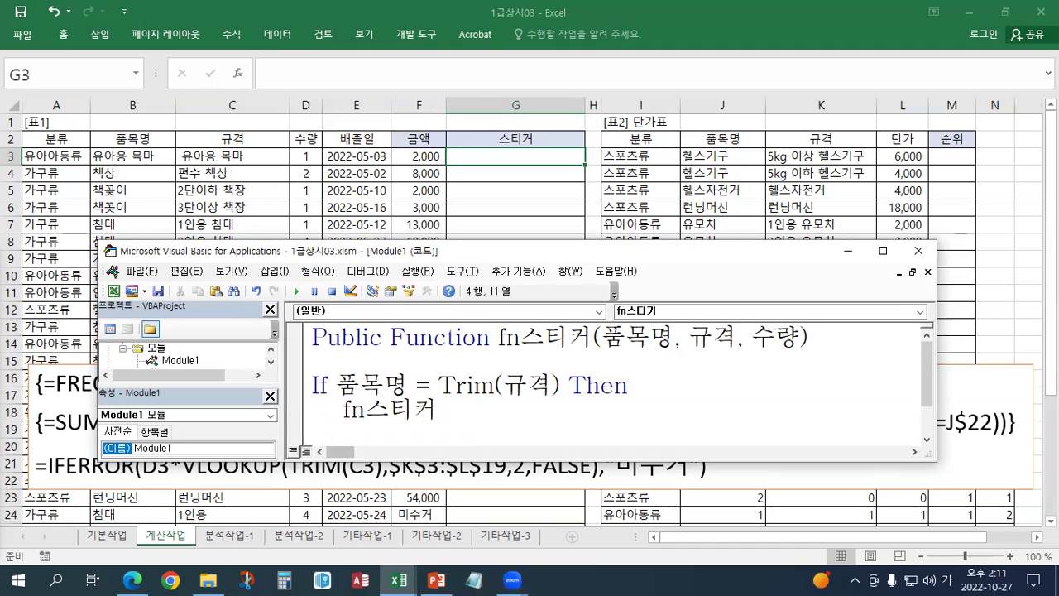
text(=품목명 &)
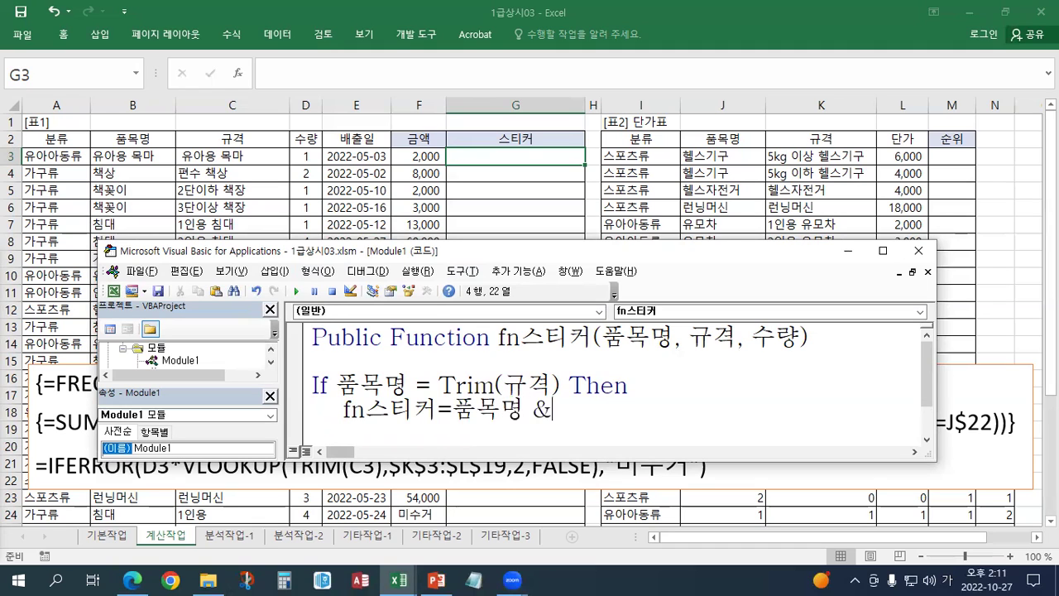
text( 수량)
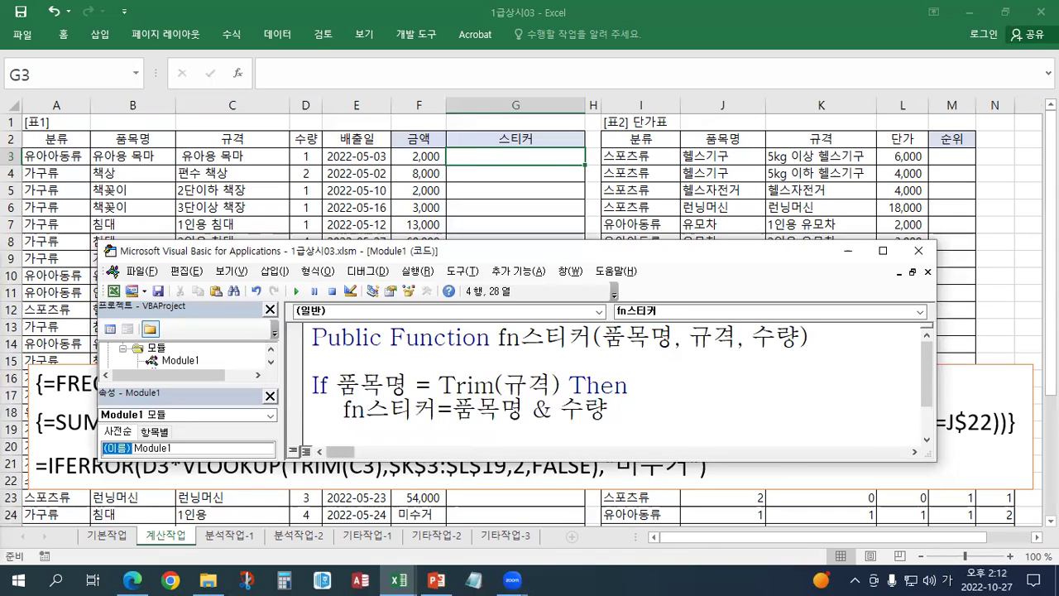
key(BackSpace)
key(Left)
key(Left)
text("-" &)
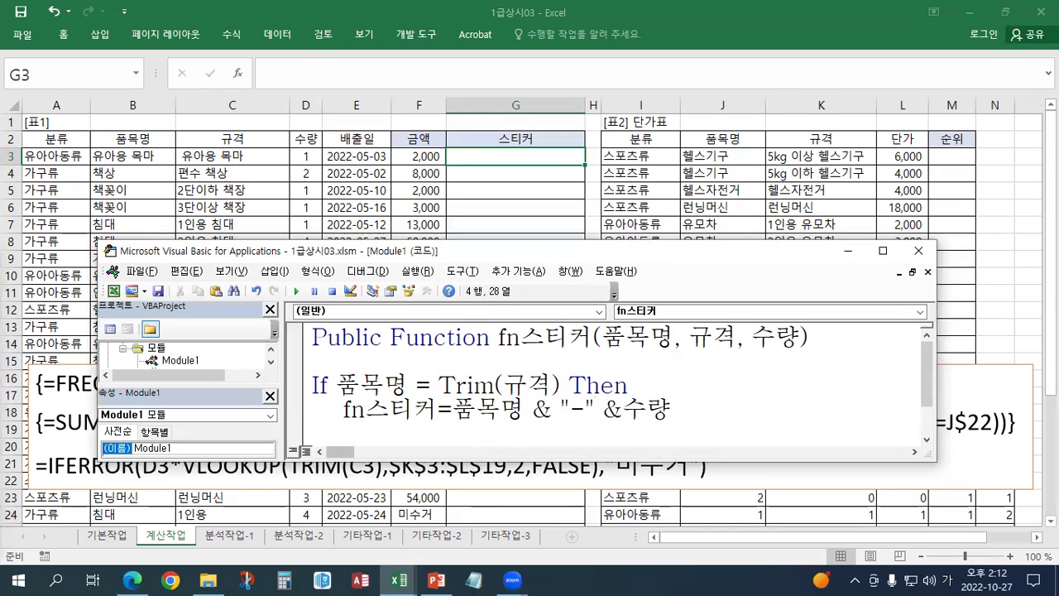
key(End)
text(& )
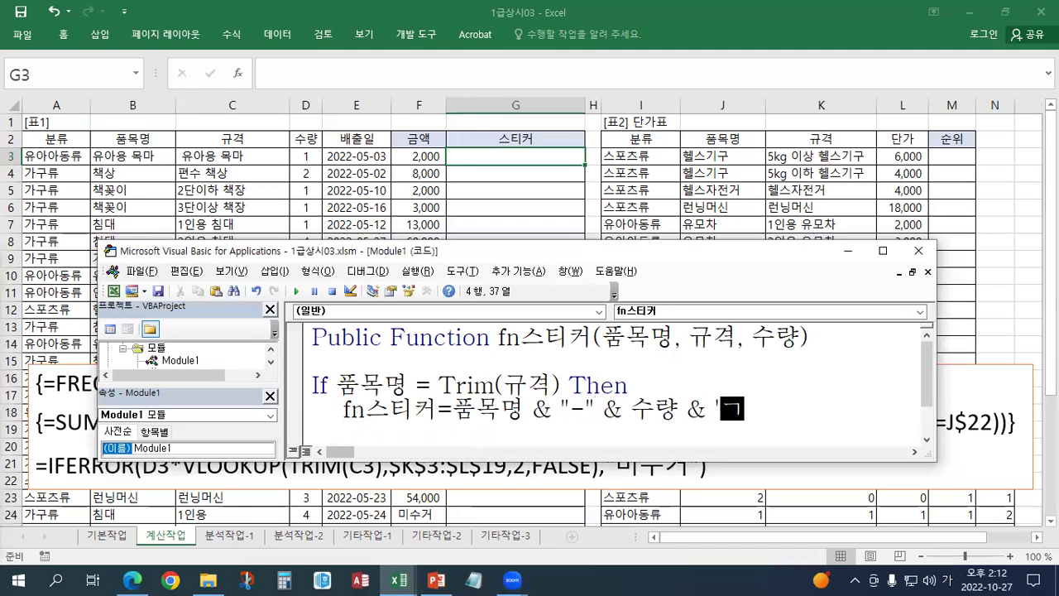
text("개")
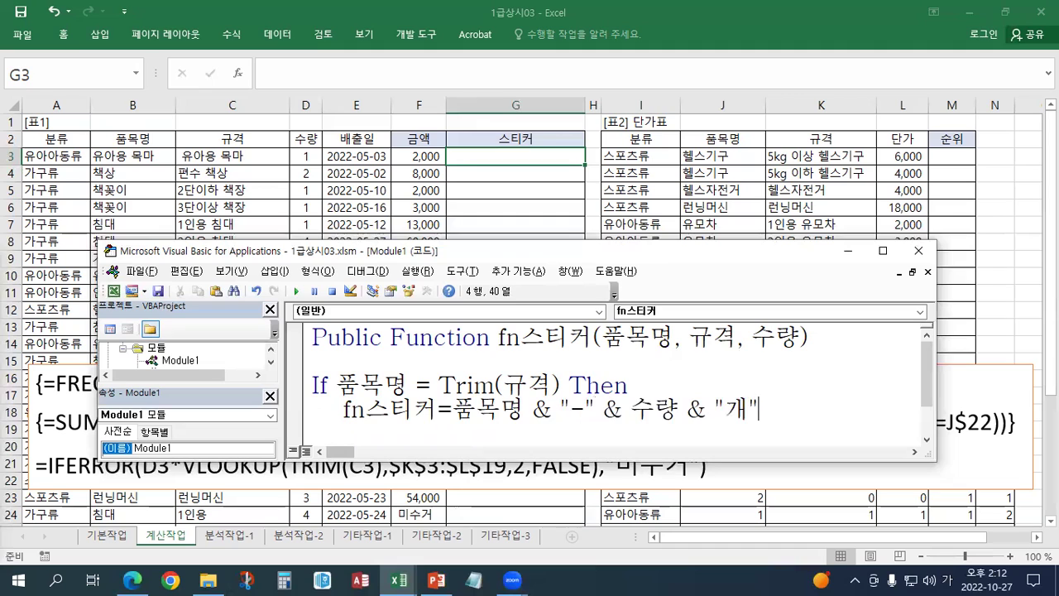
key(Return)
key(BackSpace)
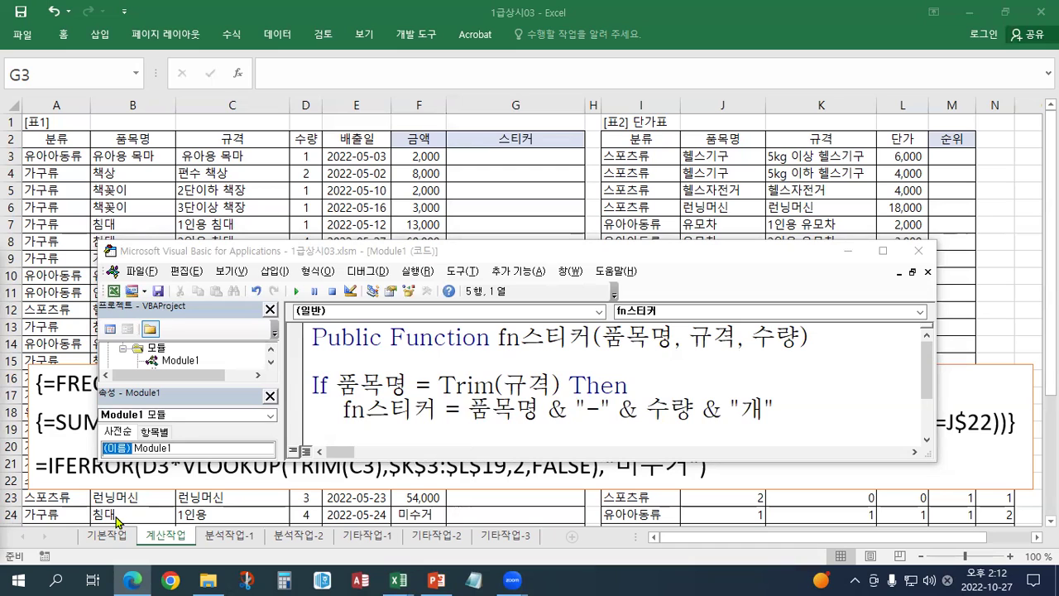
Make the code editor window taller and add an Else line with an indented line below it
click(407, 425)
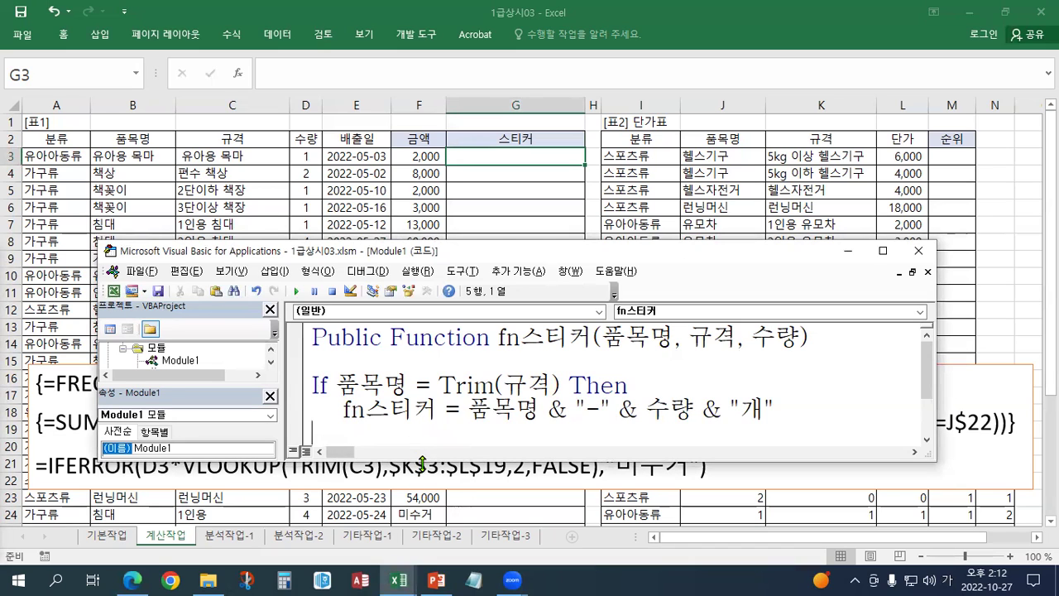
drag(422, 461, 422, 530)
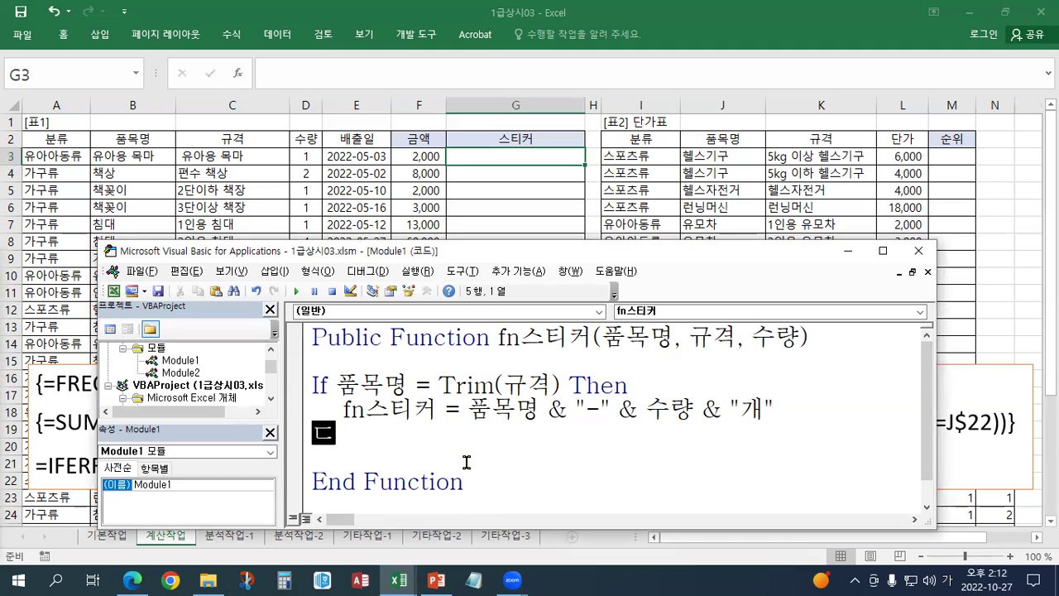
text(else)
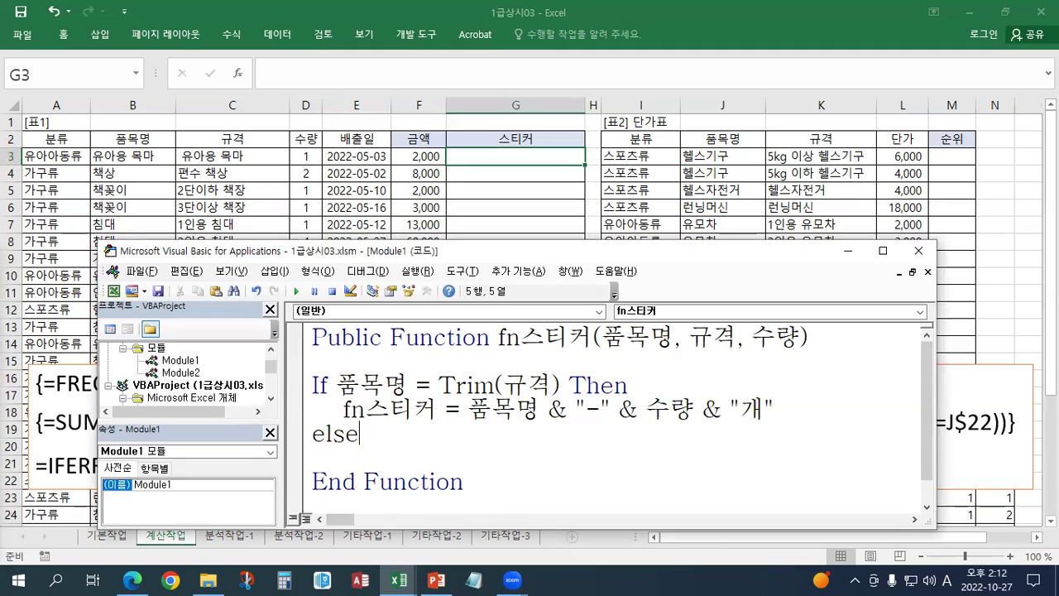
key(Return)
key(Tab)
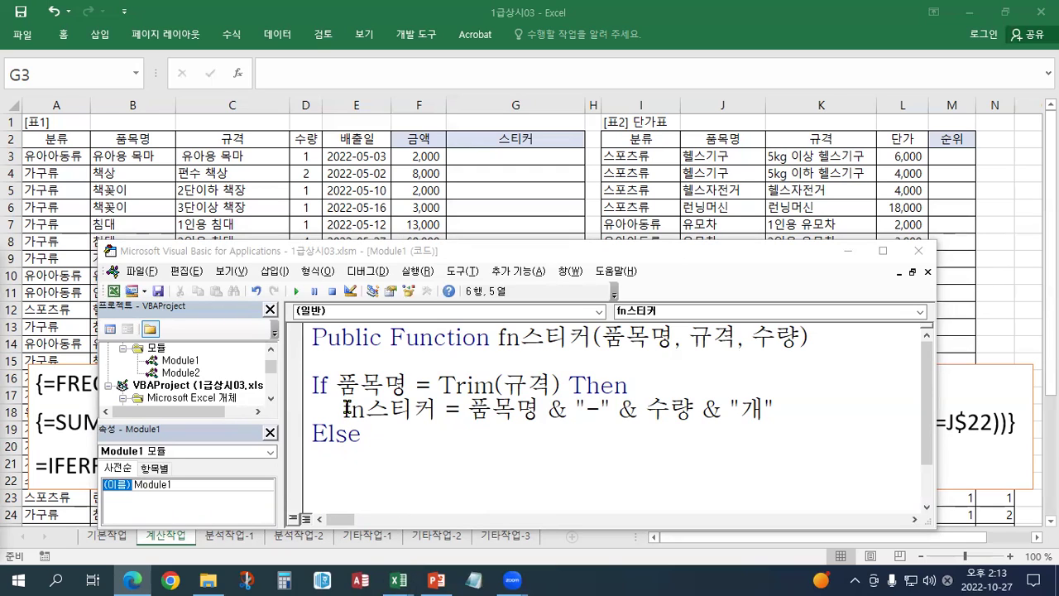
Copy the fn스티커 assignment from the Then branch into the indented line under Else
mouse_move(348, 409)
mouse_down()
mouse_move(795, 411)
mouse_move(342, 403)
mouse_up()
click(730, 422)
key(ctrl+c)
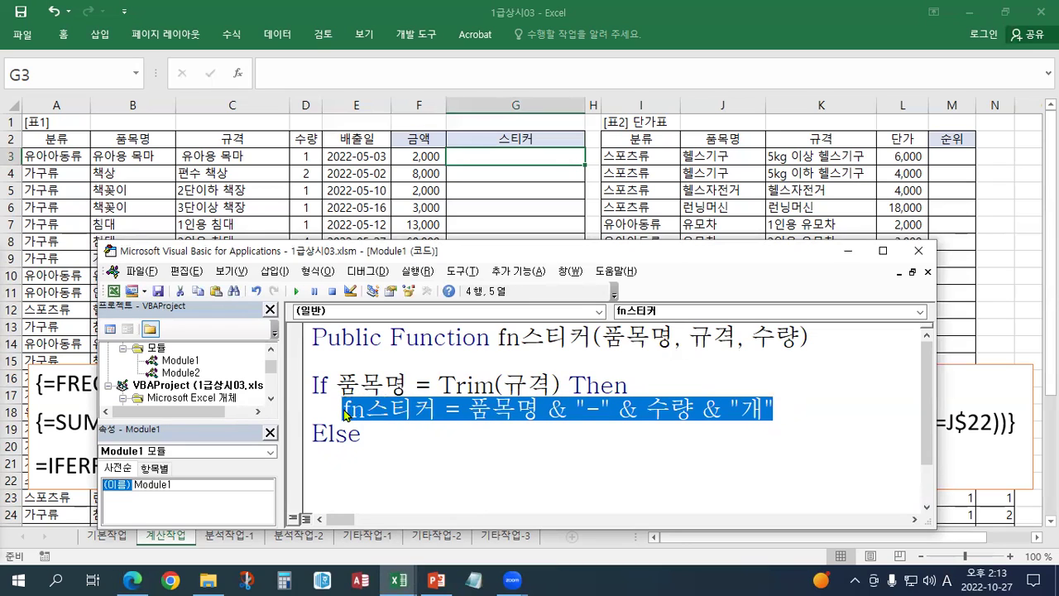
click(344, 458)
key(ctrl+v)
Replace 품목명 with 규격 in the fn스티커 assignment under Else
drag(468, 458, 535, 451)
text(rb)
key(BackSpace)
key(Hangul)
text(ㅠ)
key(BackSpace)
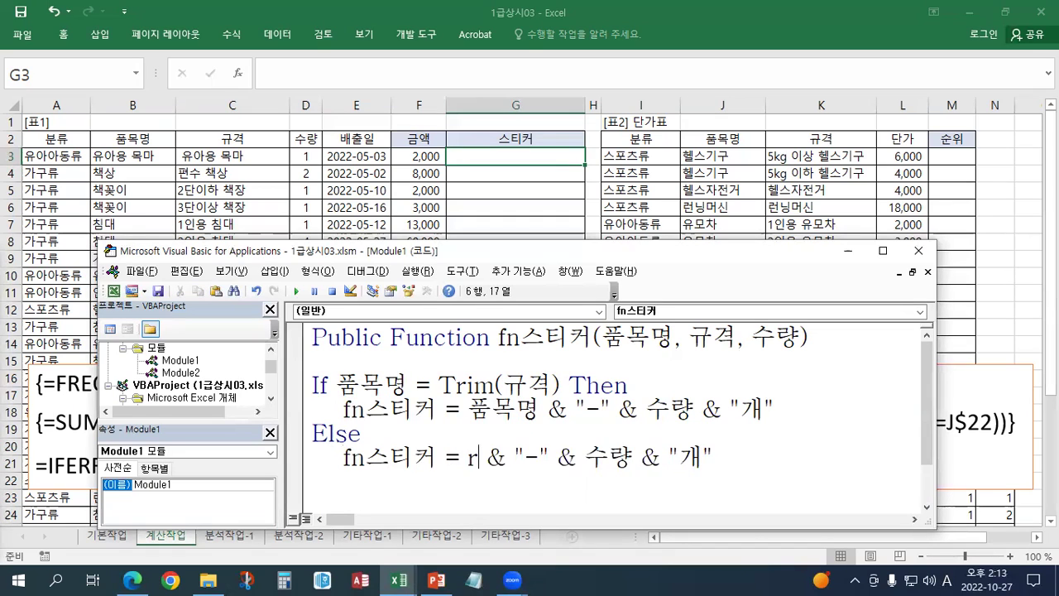
text(규격)
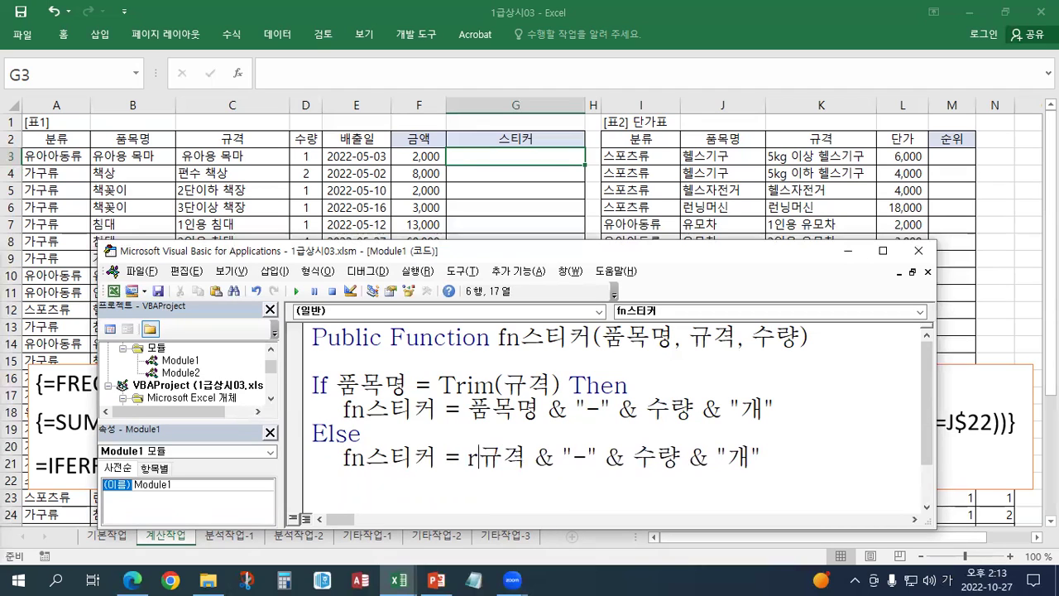
key(BackSpace)
Close the conditional block with End If on the line below the Else branch
key(Down)
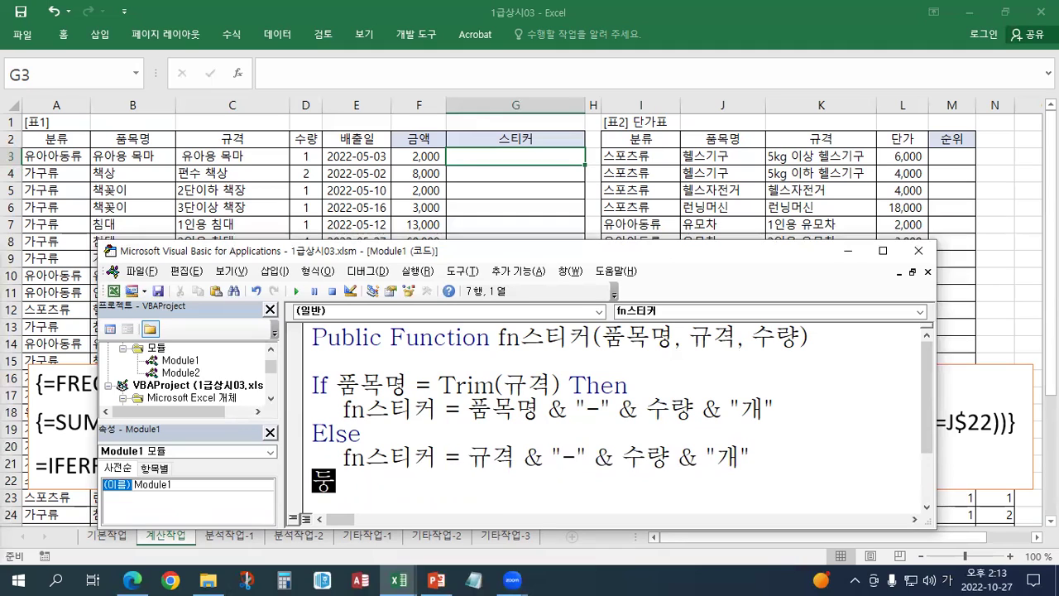
text(end if)
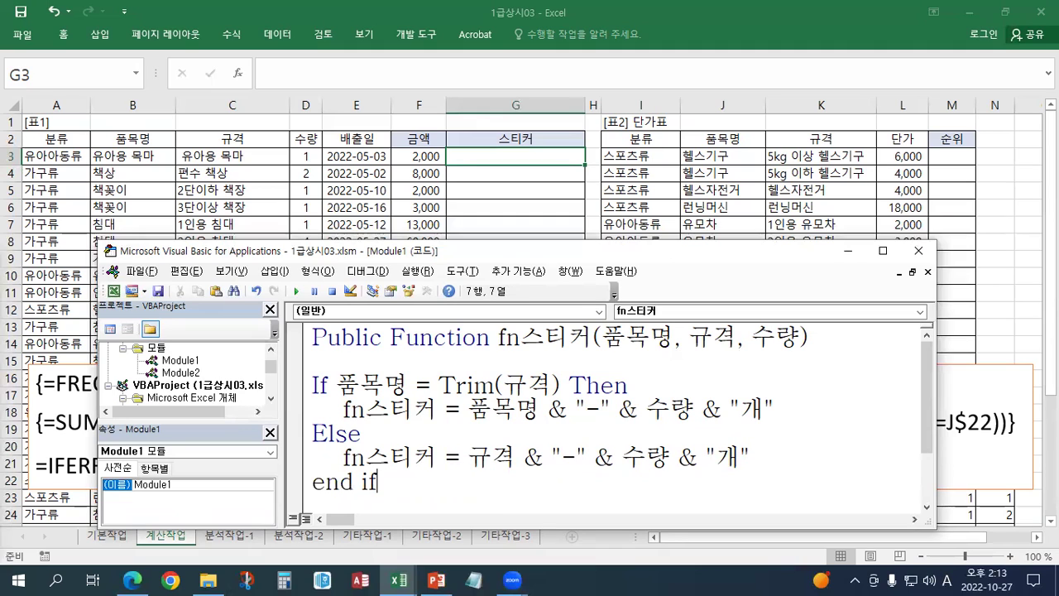
key(Return)
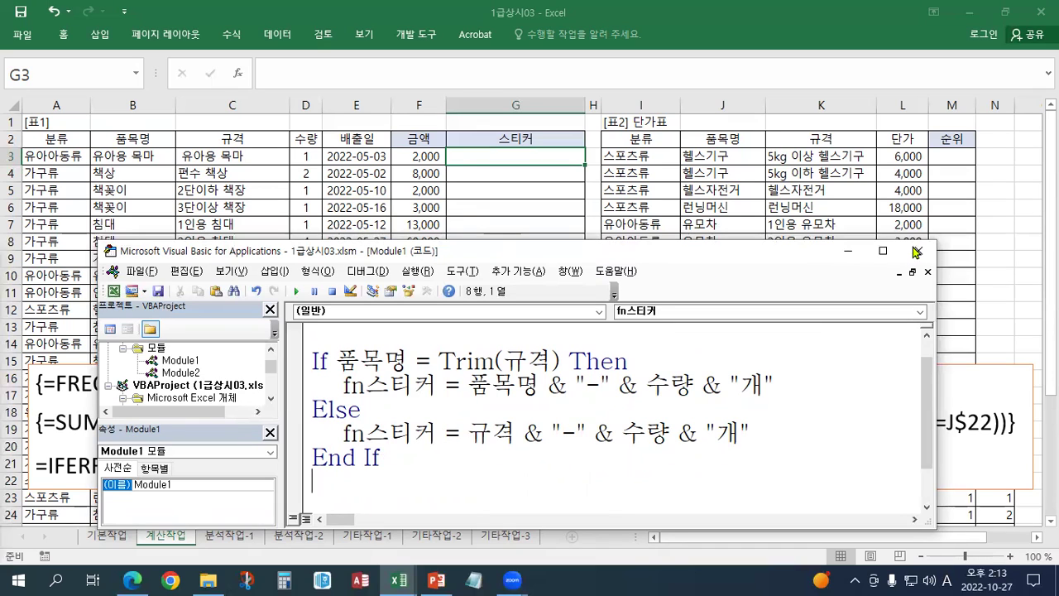
Copy the whole If…End If block from the code into the worksheet's text box, above the FREQUENCY formula
drag(381, 458, 278, 365)
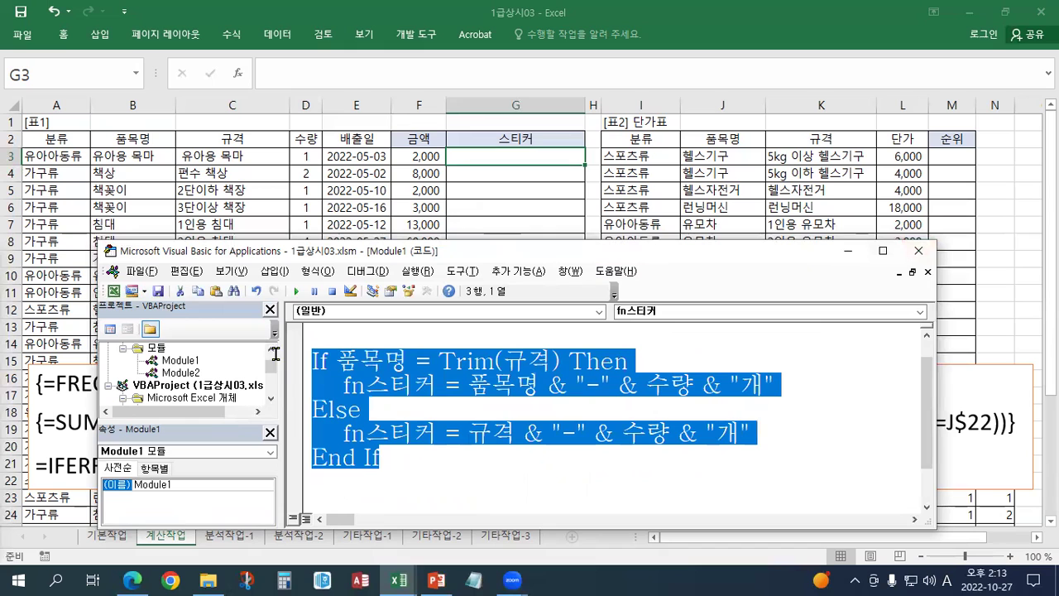
click(918, 251)
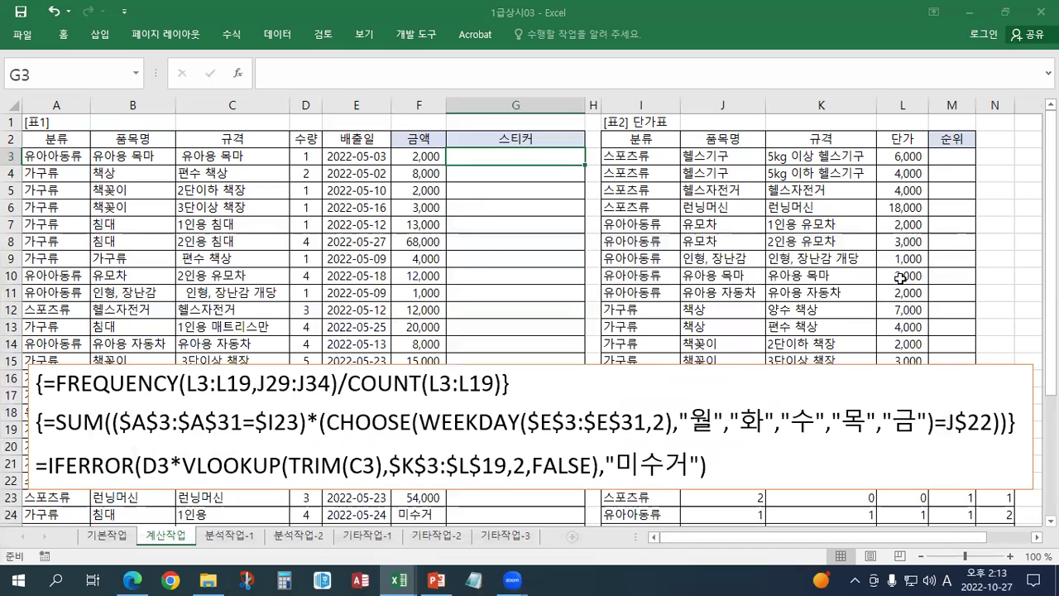
click(37, 383)
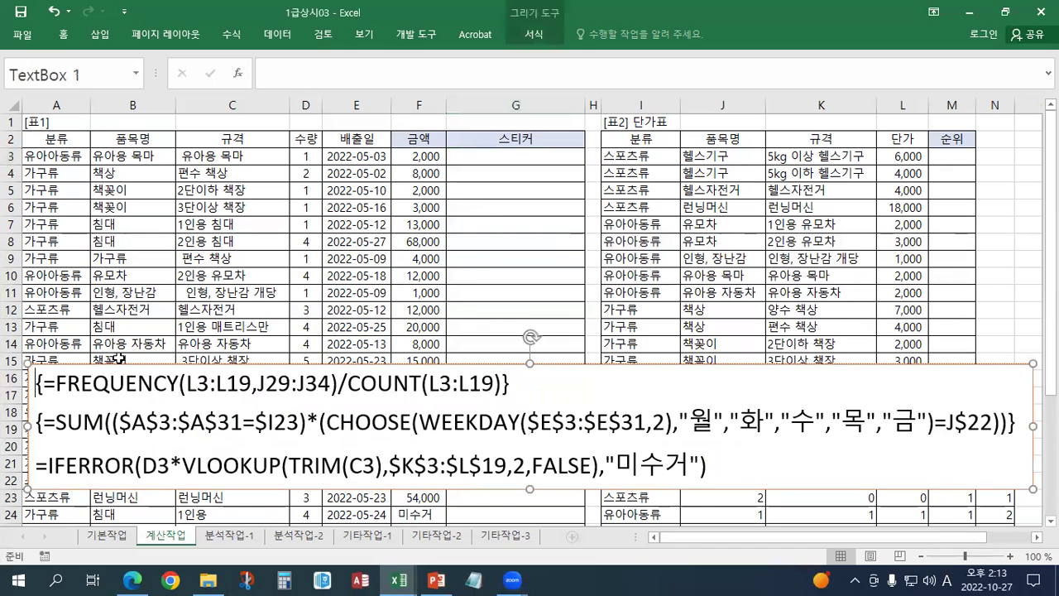
key(Return)
key(ctrl+v)
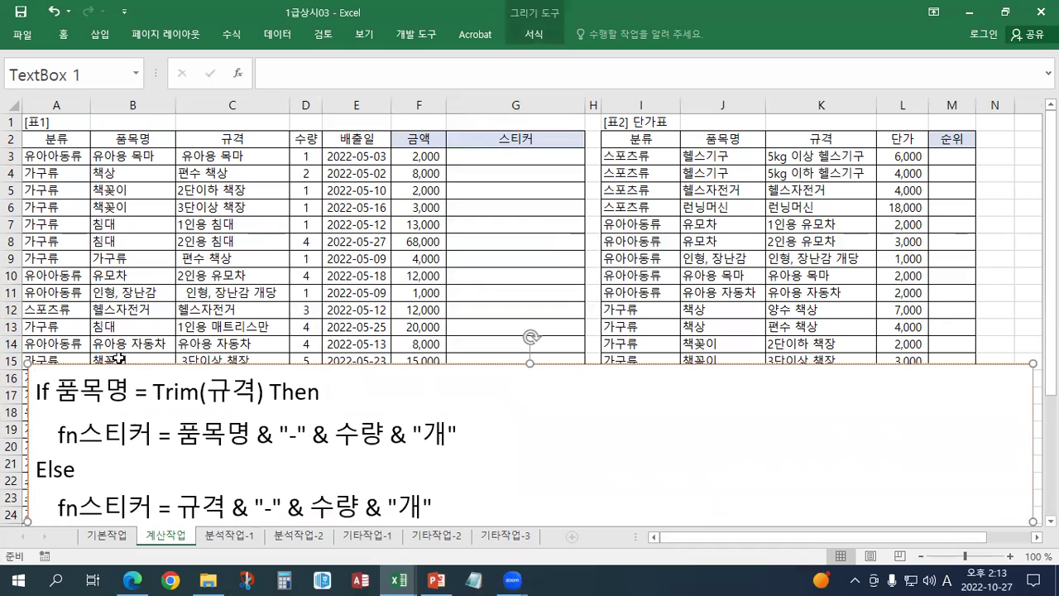
Move the text box up to about row 10 and add a blank line after End If
drag(120, 359, 134, 275)
click(139, 466)
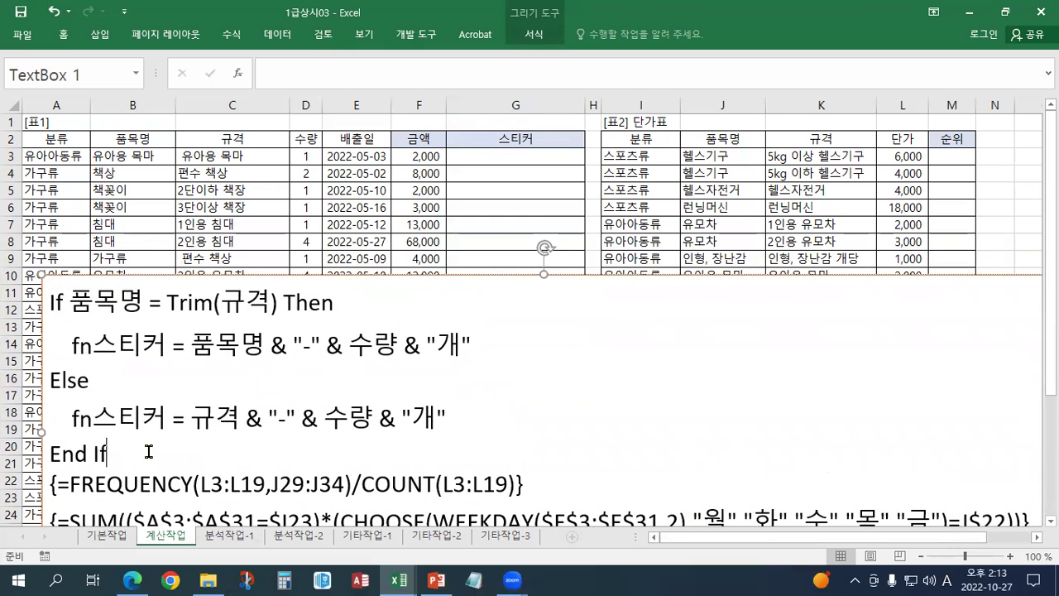
key(Return)
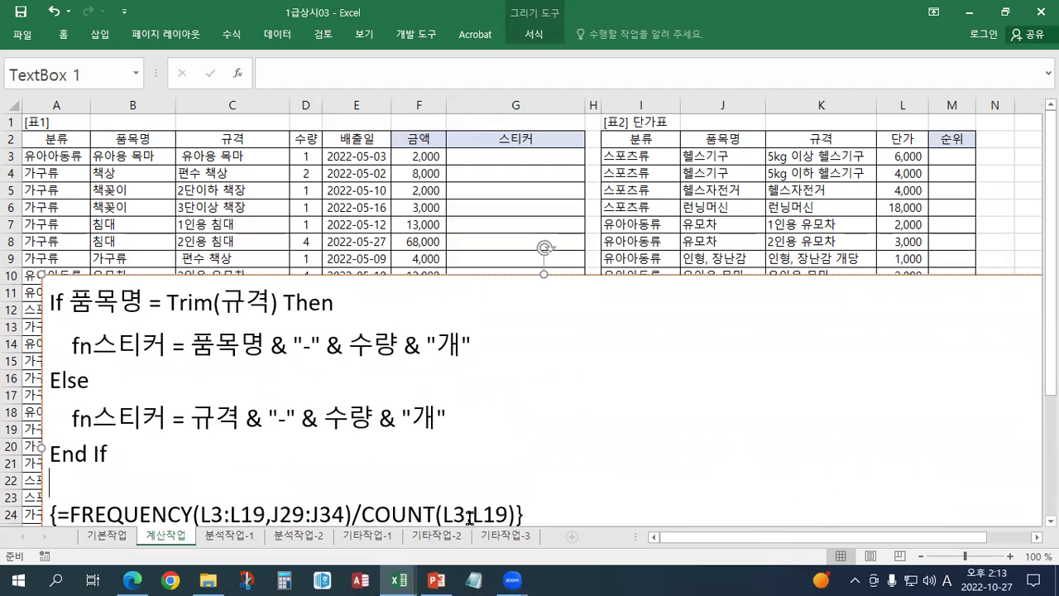
Begin the formula =fn스티커 in cell G3 of 표1's 스티커 column
click(494, 161)
text(=fn)
key(BackSpace)
key(BackSpace)
text(fn)
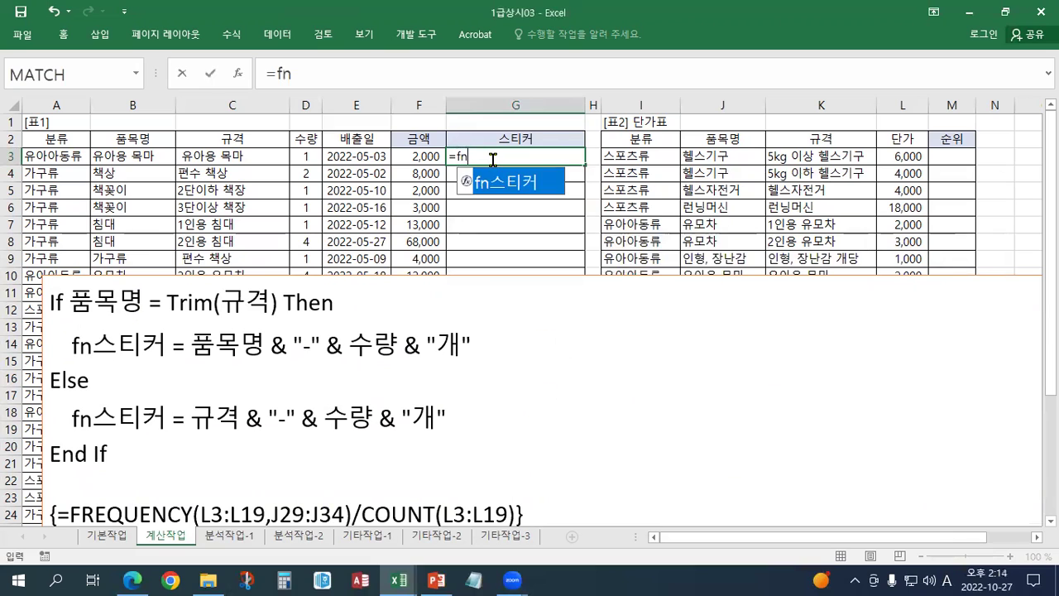
text(스티커)
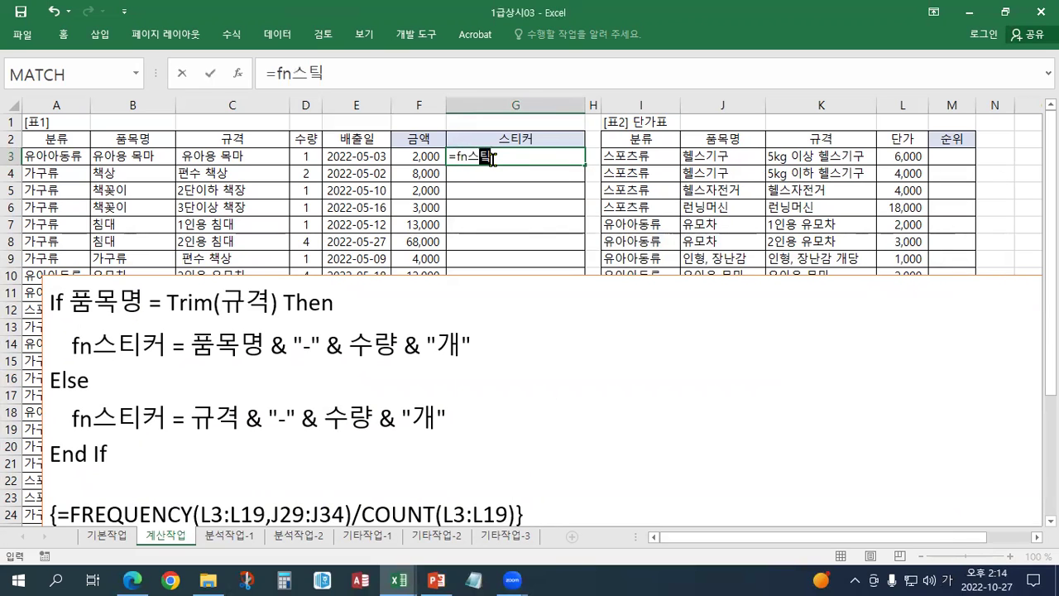
Complete the G3 formula as =fn스티커(B3,C3,D3) and fill it down the 스티커 column
text(()
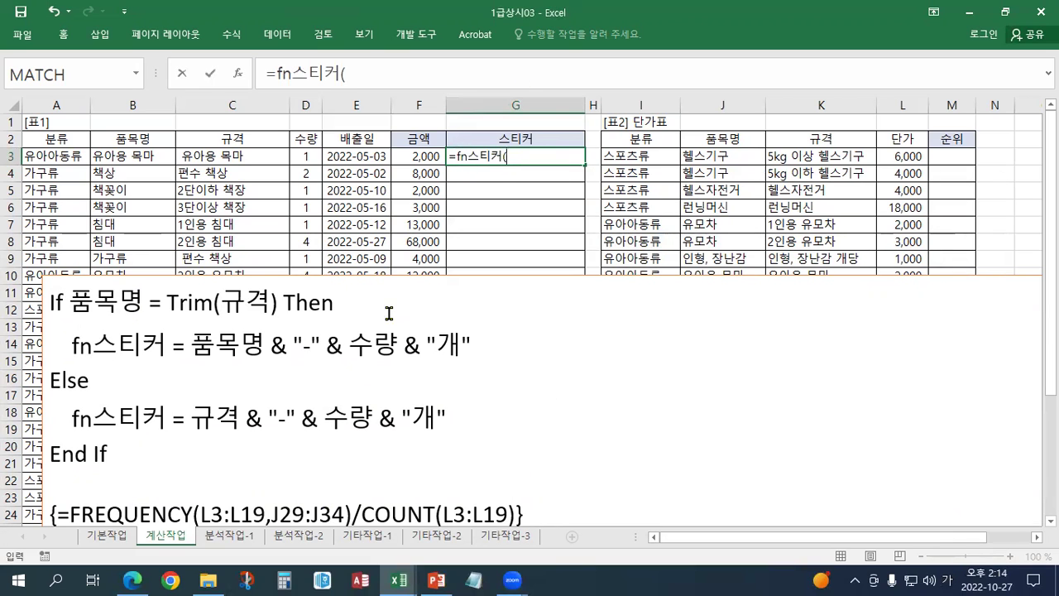
click(146, 159)
text(,)
click(222, 157)
text(,)
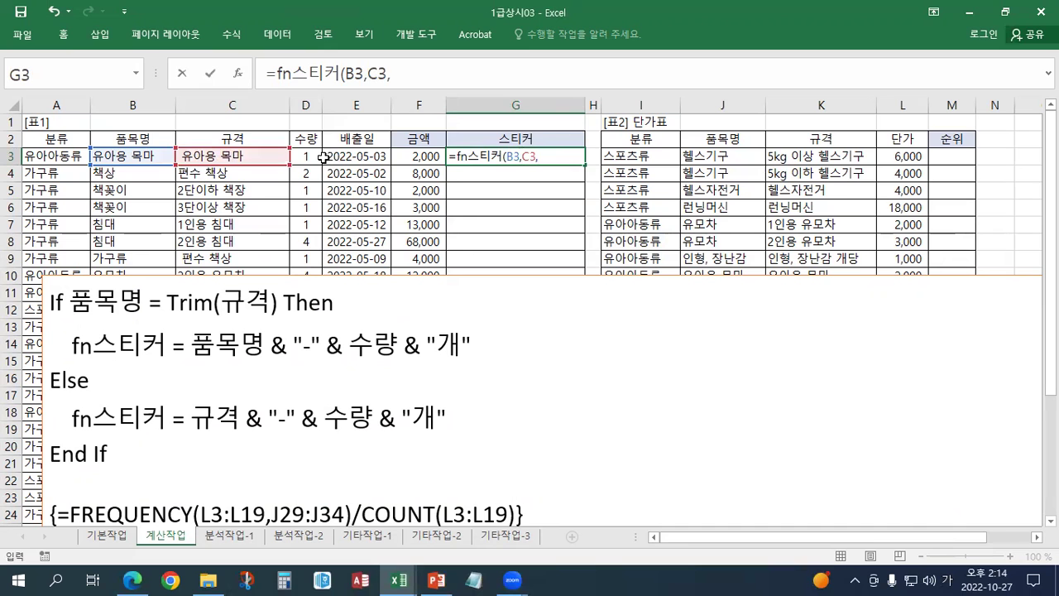
click(317, 159)
text())
key(ctrl+Return)
scroll(581, 211, down, 1)
scroll(581, 211, up, 1)
double_click(583, 165)
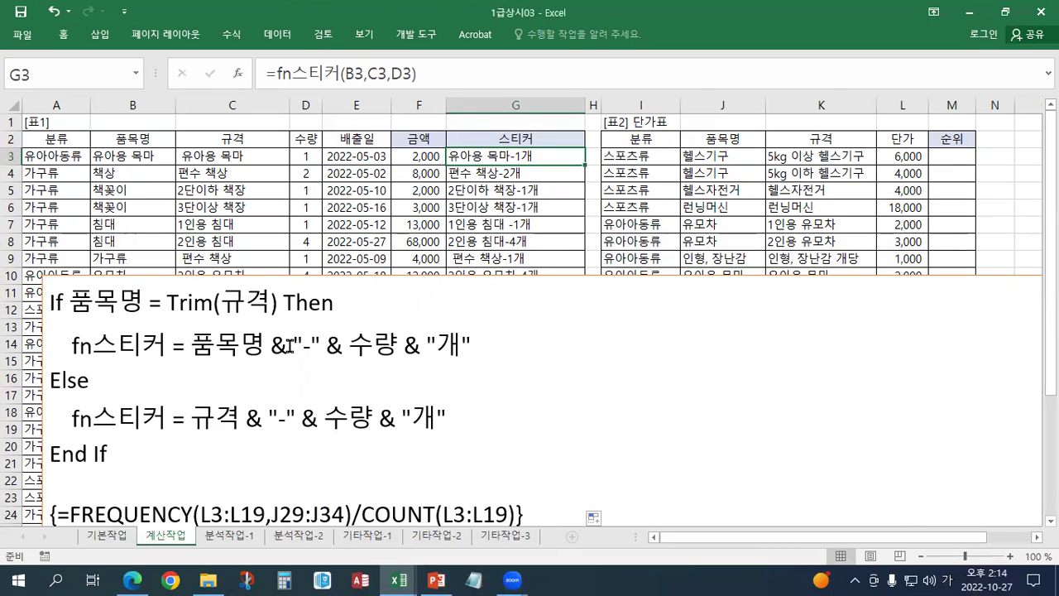
Move the notes text box down until its upper edge sits just below row 19, uncovering the 단가표 table
click(192, 418)
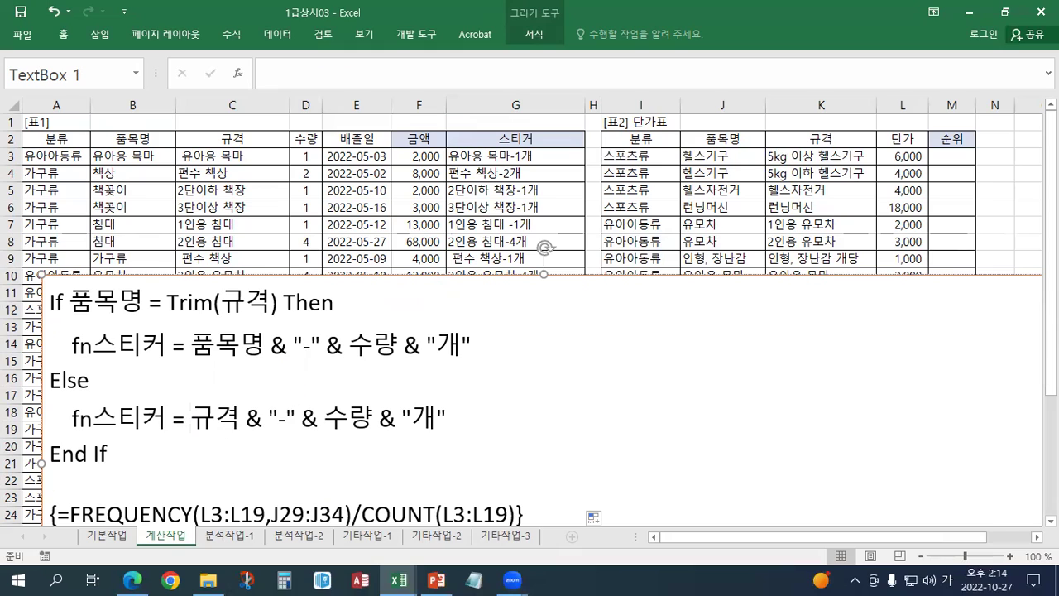
click(133, 580)
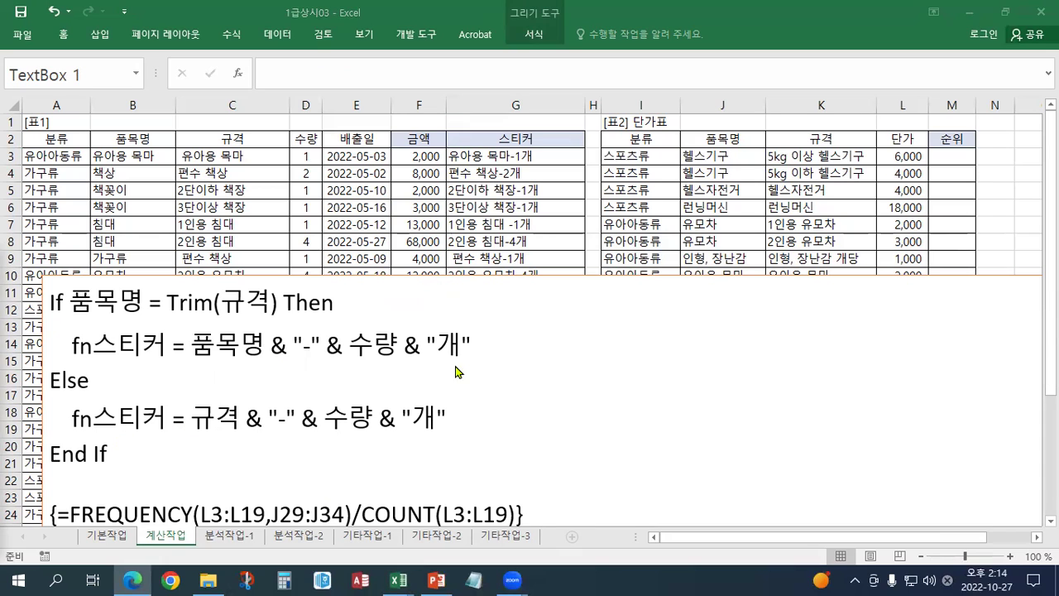
click(436, 276)
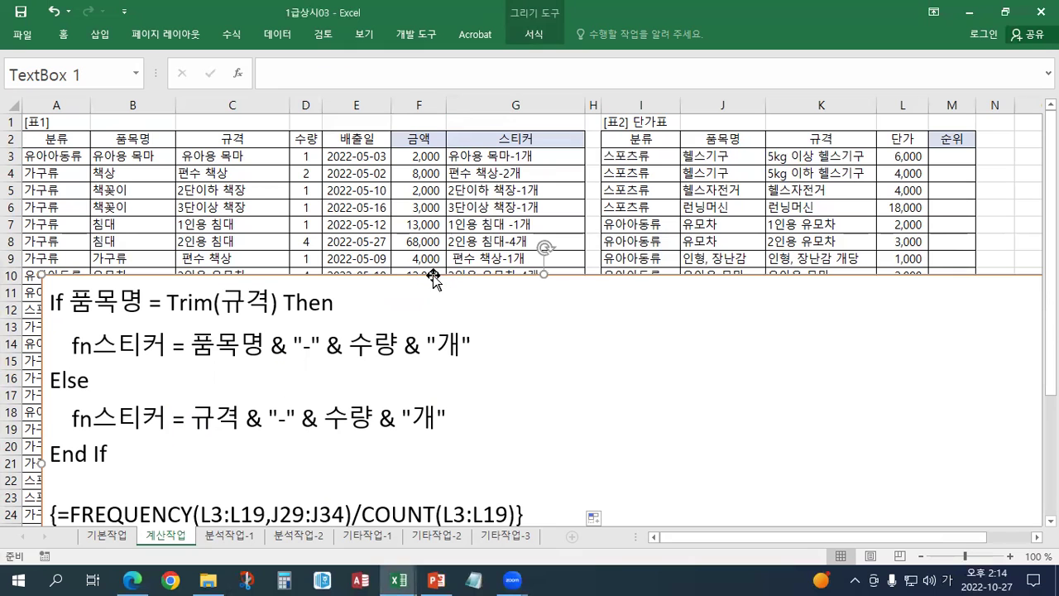
mouse_move(649, 274)
mouse_down()
mouse_move(631, 414)
mouse_move(644, 440)
mouse_up()
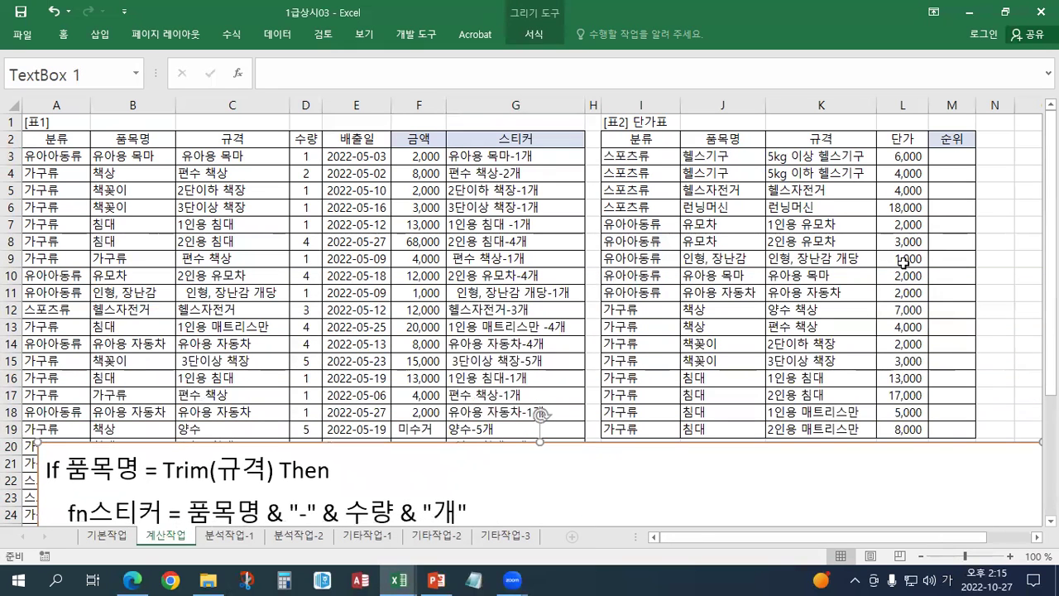
Start a formula in the first 순위 cell, M3, with the comparison =L3>=
click(947, 155)
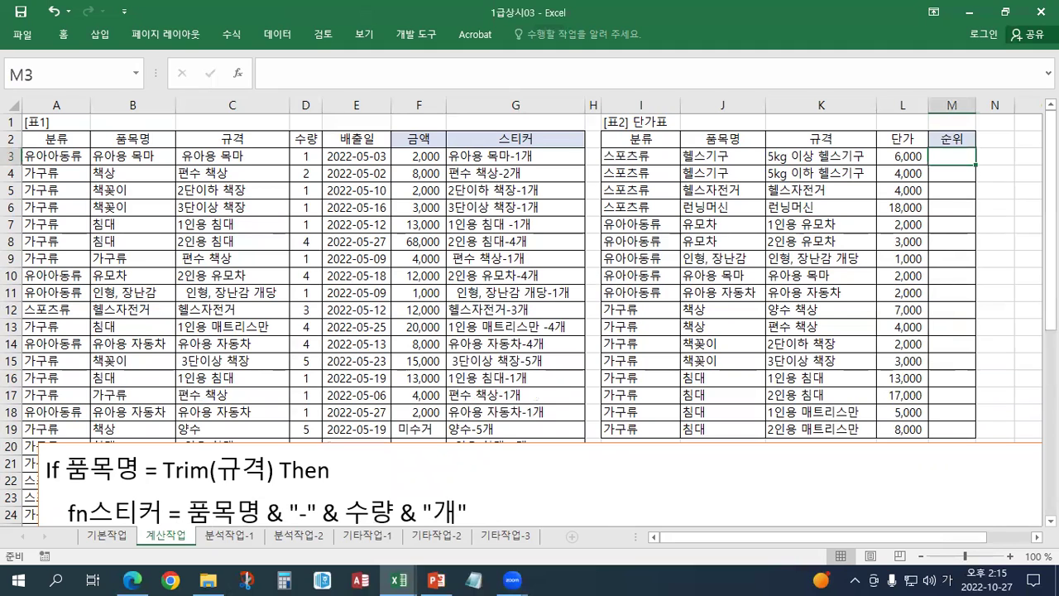
key(alt+F11)
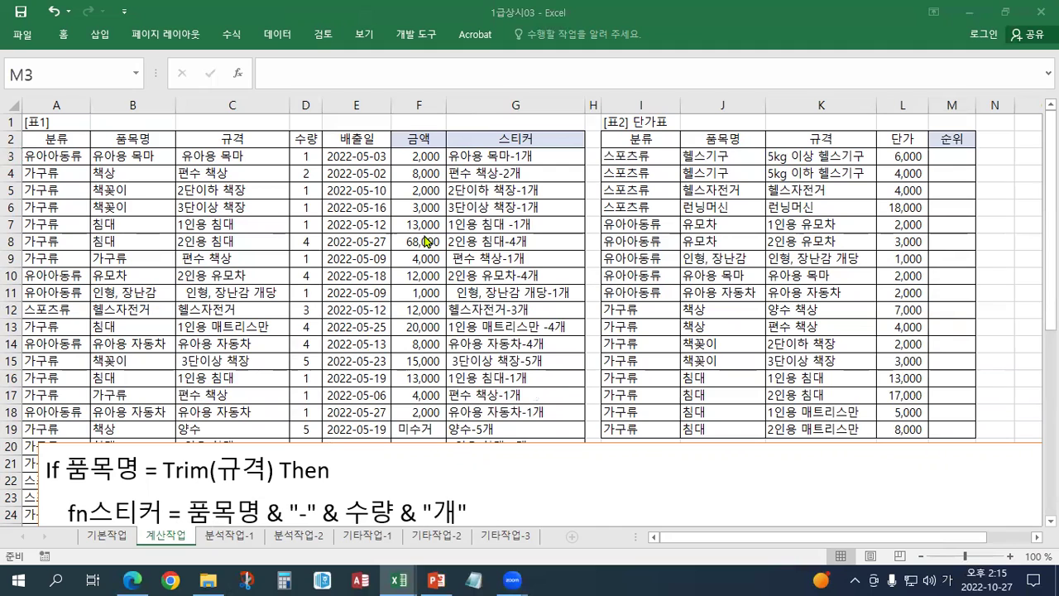
click(952, 157)
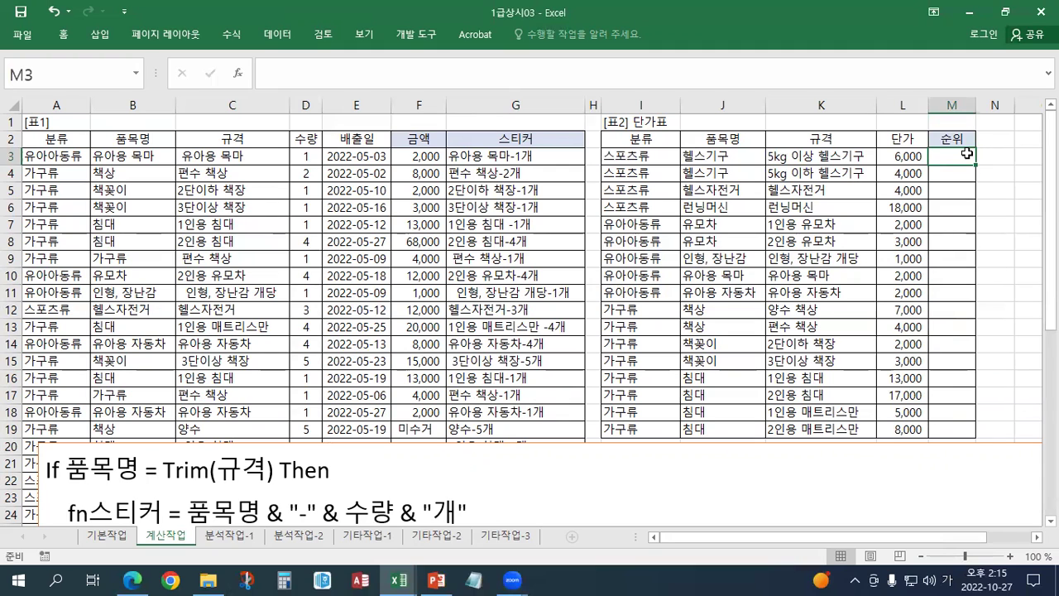
text(=)
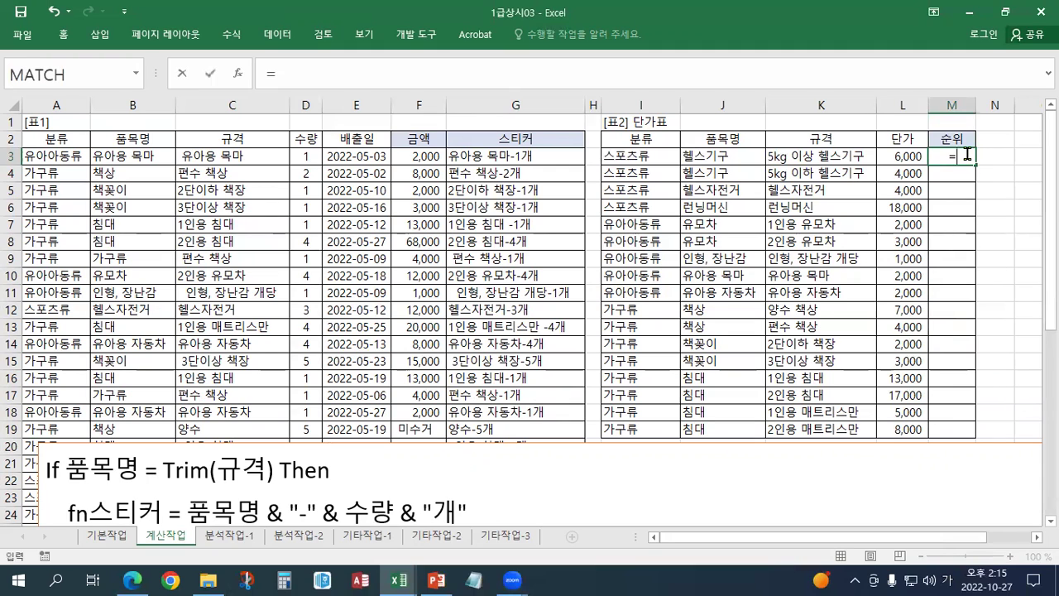
click(914, 155)
text(>)
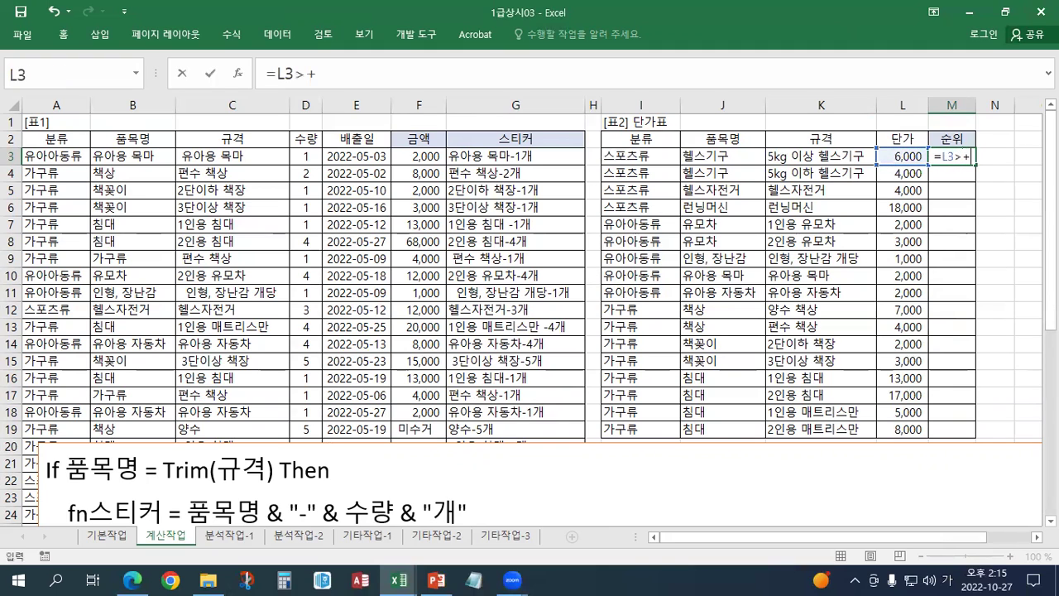
text(=ㅁ)
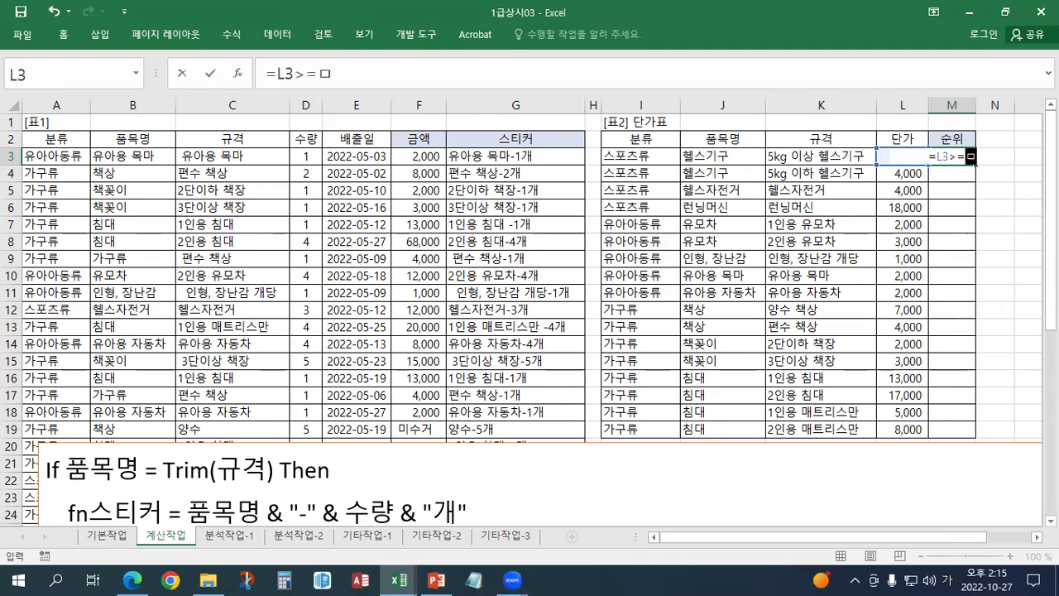
Complete the comparison in M3 with average($L$3:$L$19), using absolute references for the 단가 range
text(av)
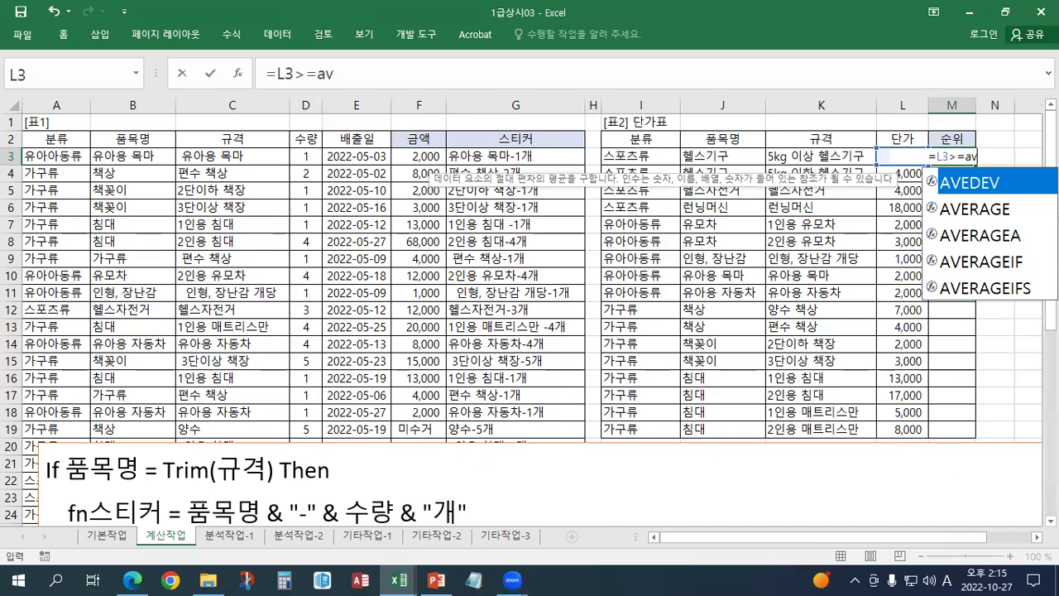
text(erage)
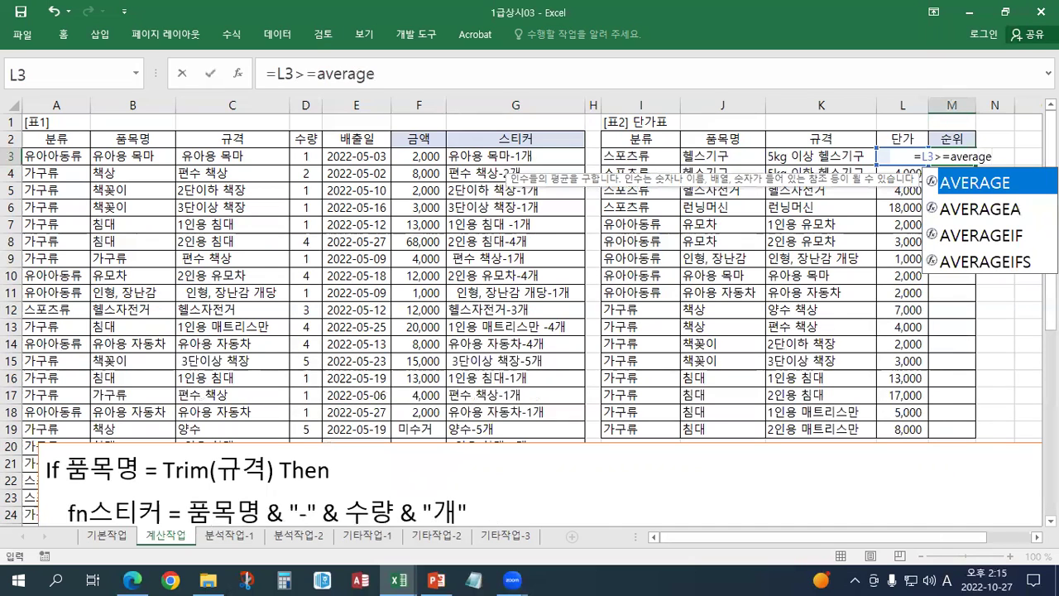
text(()
drag(882, 159, 890, 429)
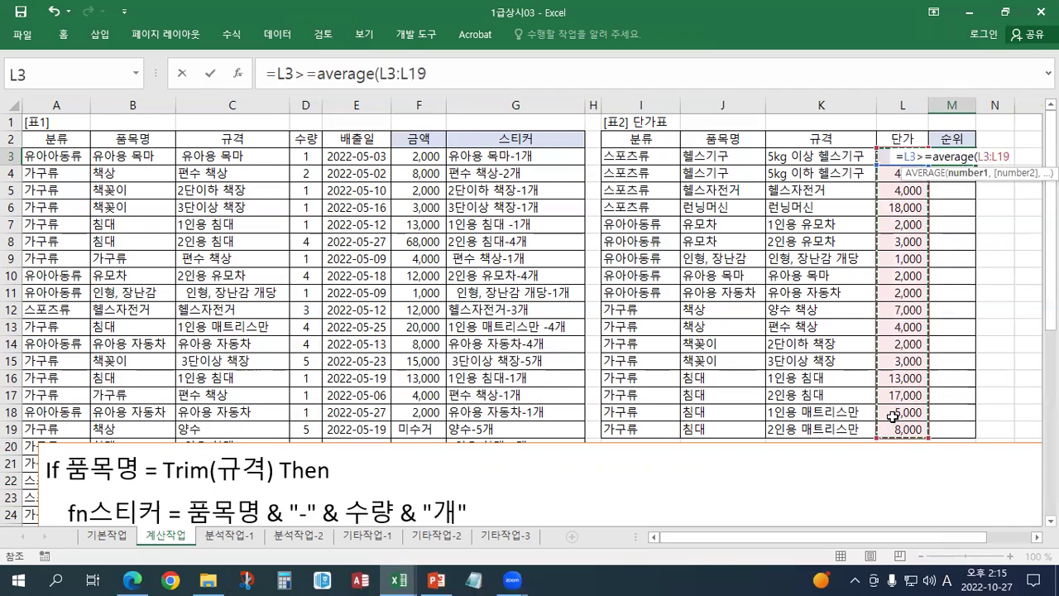
key(F4)
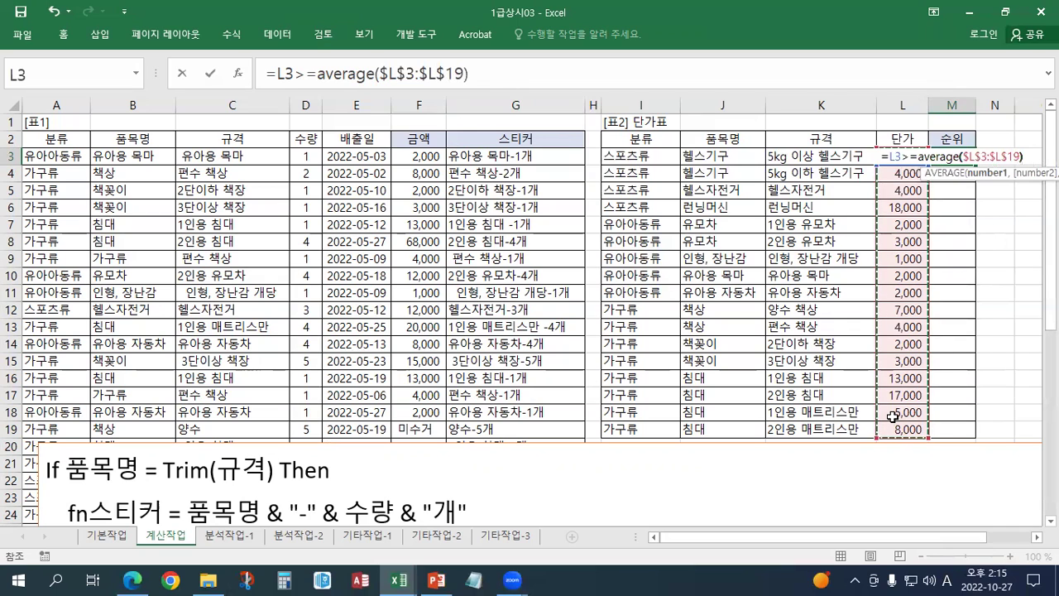
text())
Wrap the average comparison in M3 in an IF function as its logical test, ready for the true value
click(286, 74)
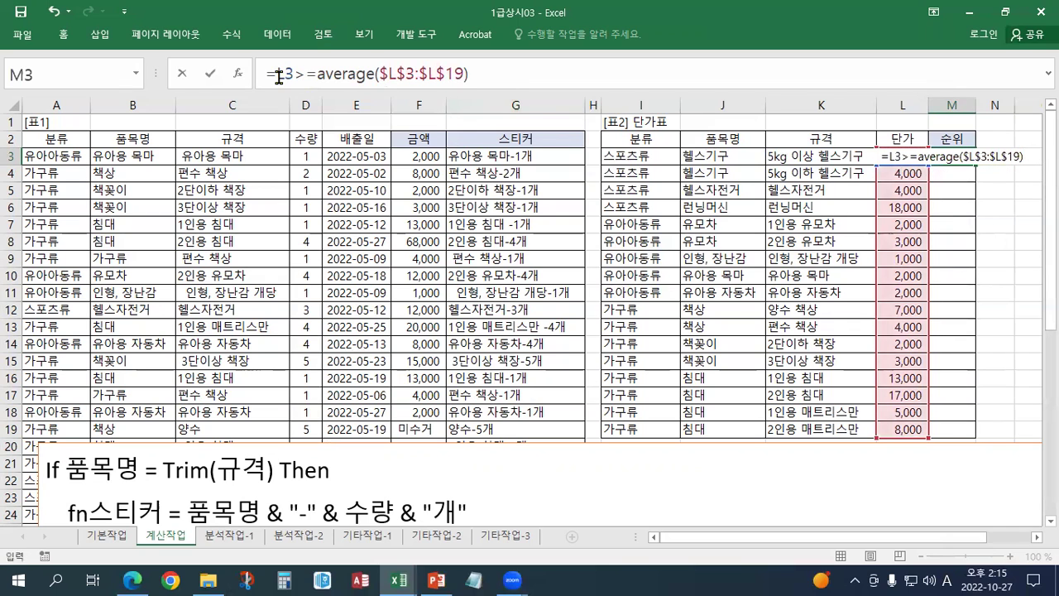
text(if)
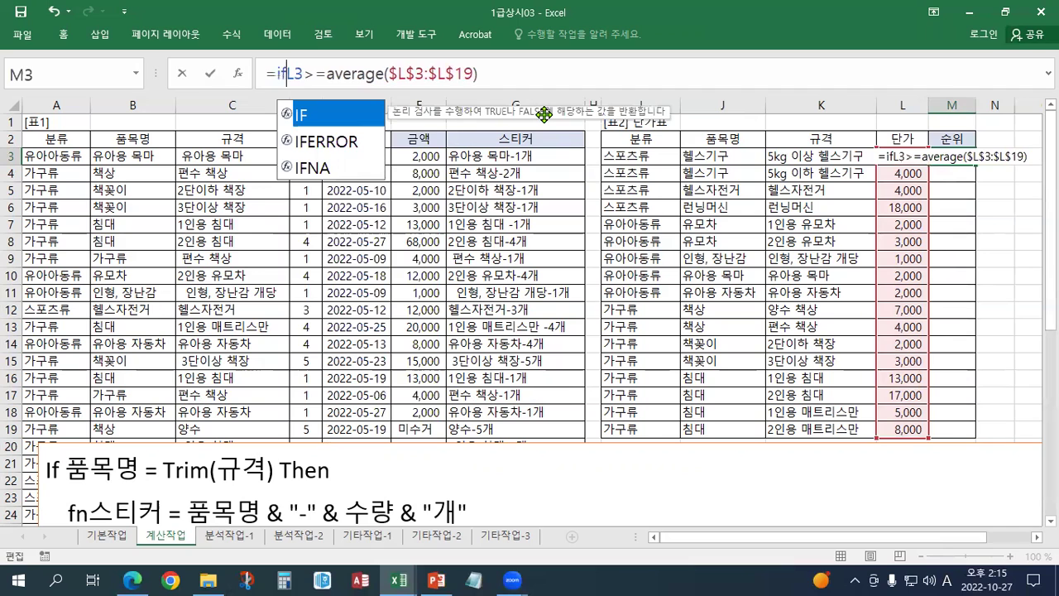
key(BackSpace)
key(BackSpace)
text(if)
key(Tab)
click(505, 75)
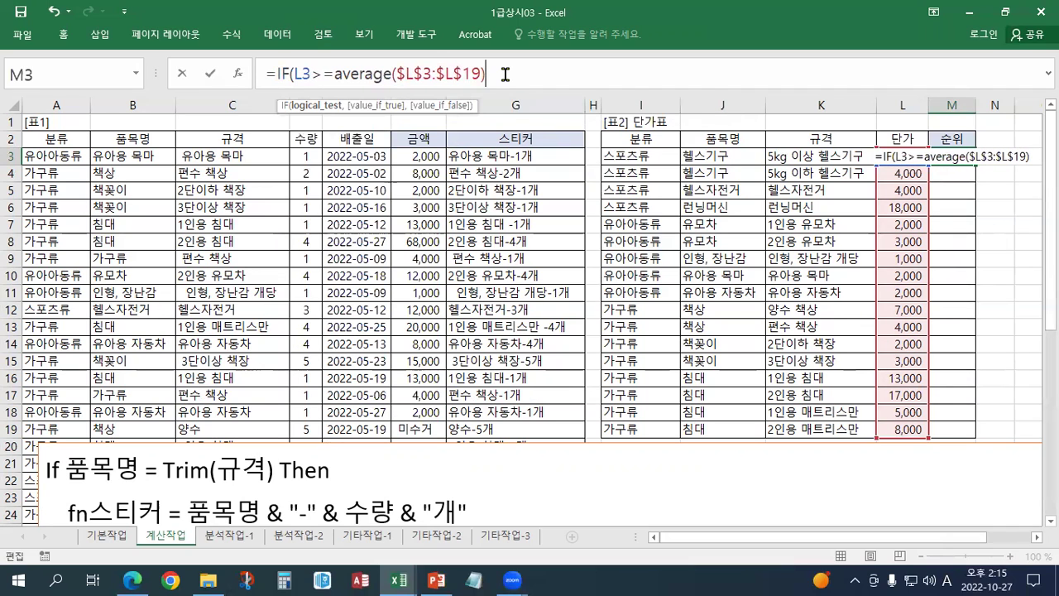
text(,)
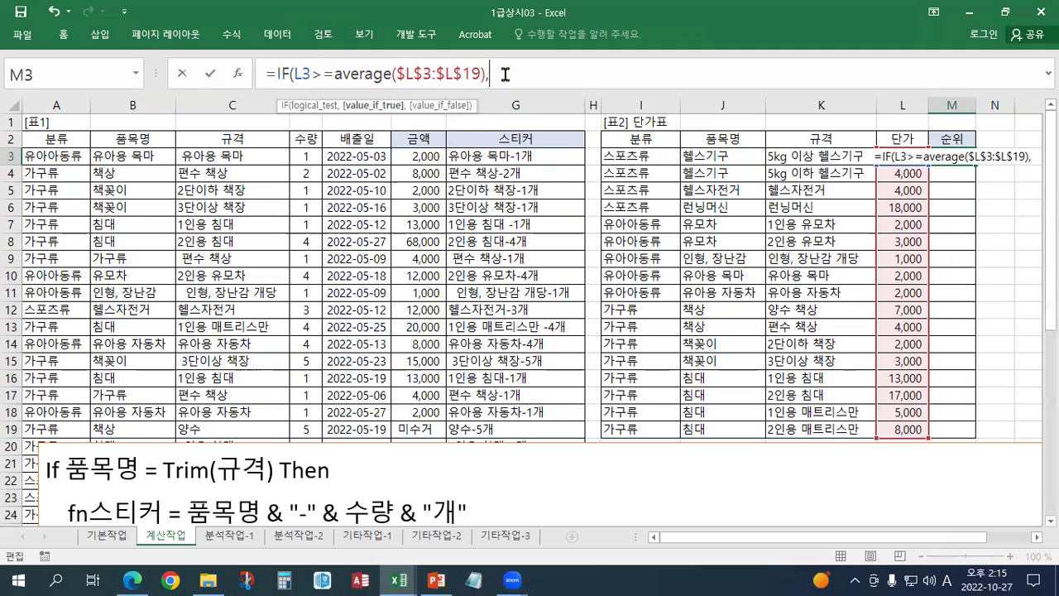
Begin the IF function's true value with the text "★Top", inserting the star as a special character, followed by the & operator
text(")
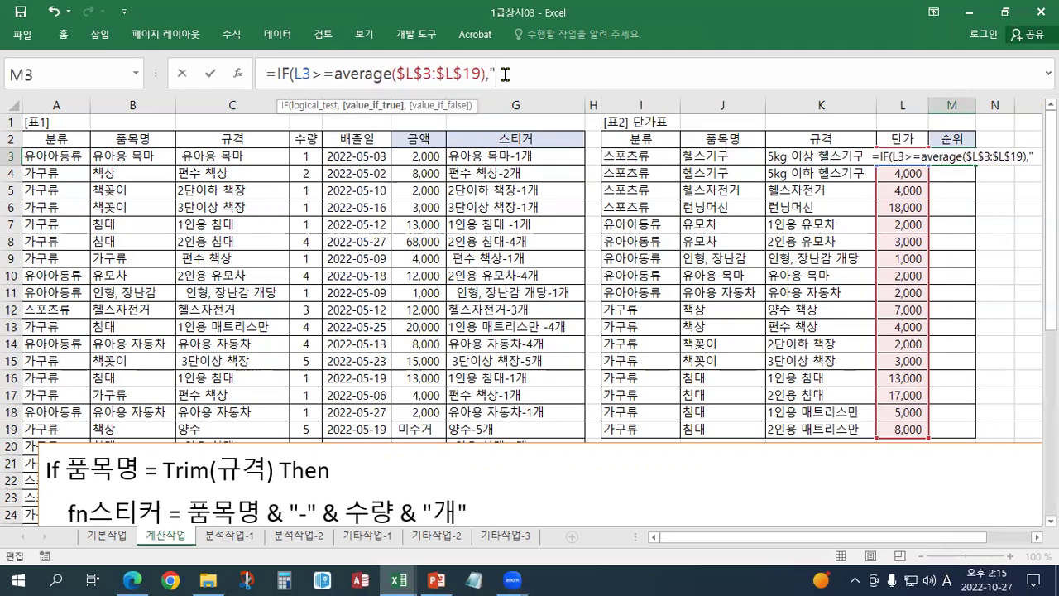
text(A)
key(BackSpace)
key(Hangul)
text(ㅁ)
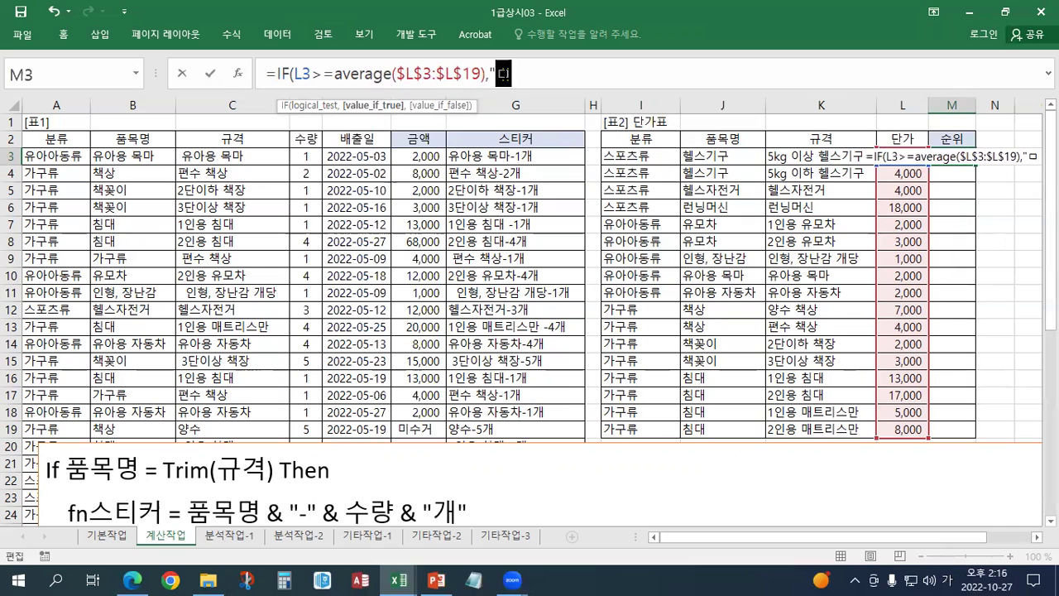
key(Hangul_Hanja)
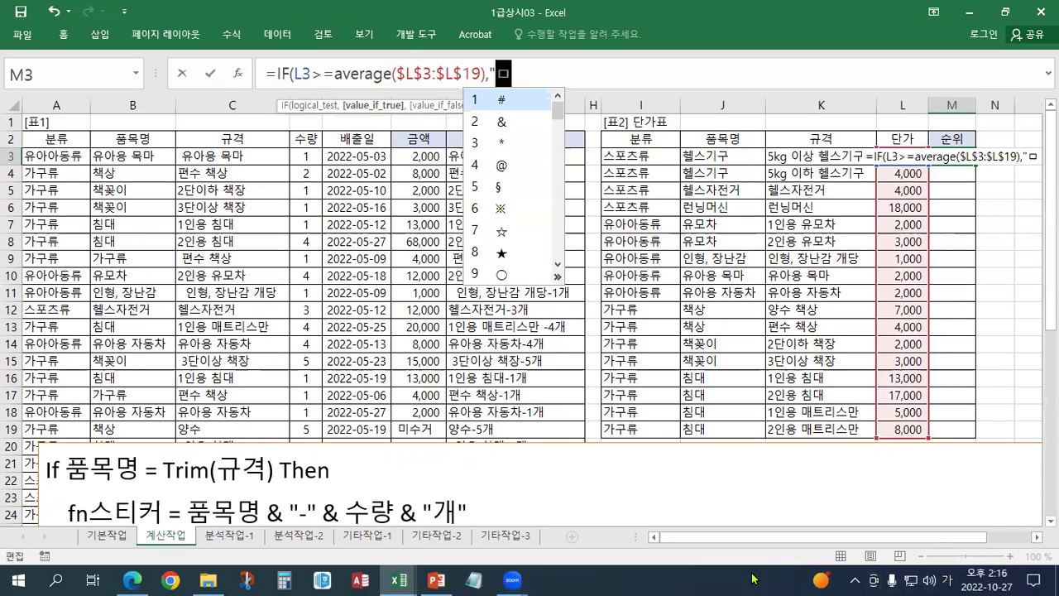
click(513, 250)
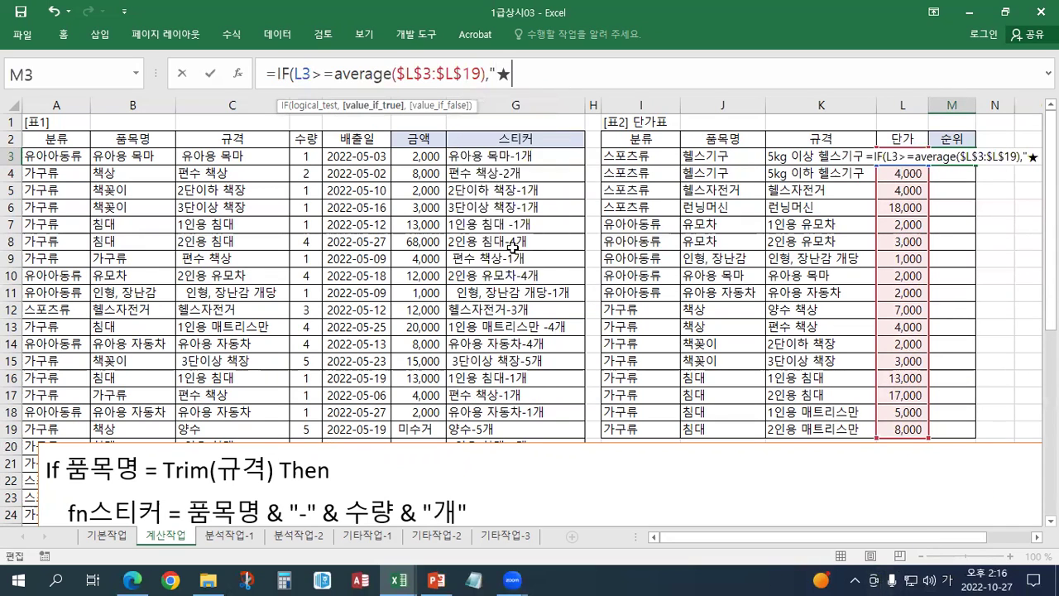
text(t)
key(BackSpace)
text(T)
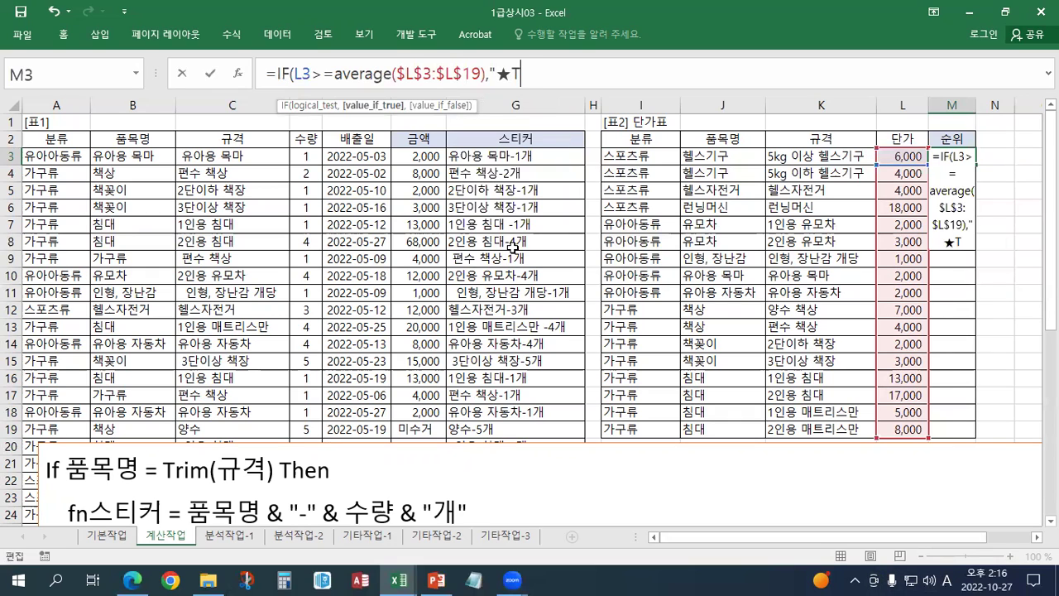
text(op"&)
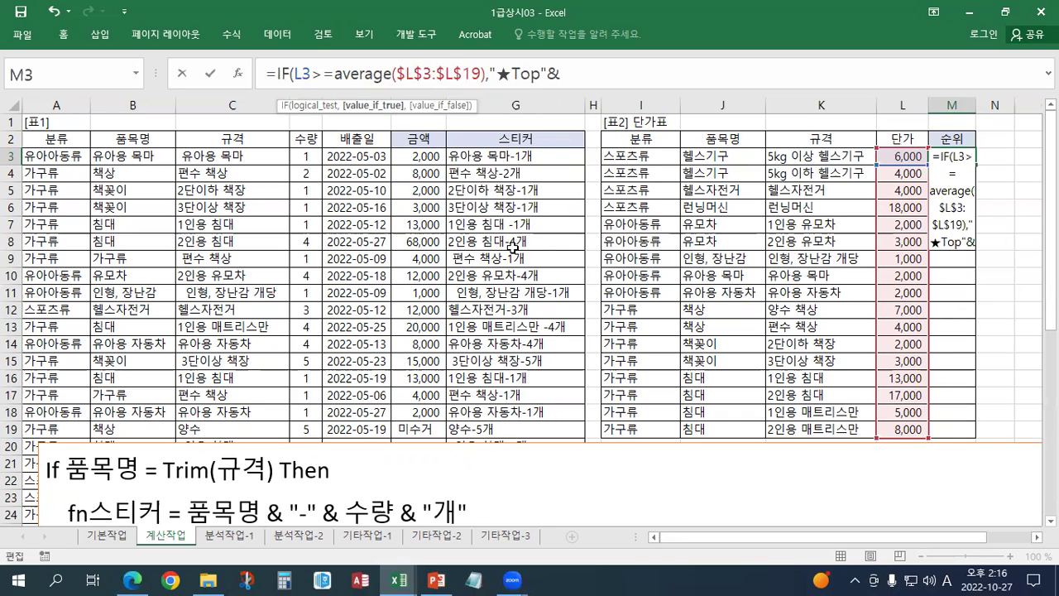
Append RANK.EQ(L3,$L$3:$L$19,0) to the true value to rank the unit price in descending order
text(RA)
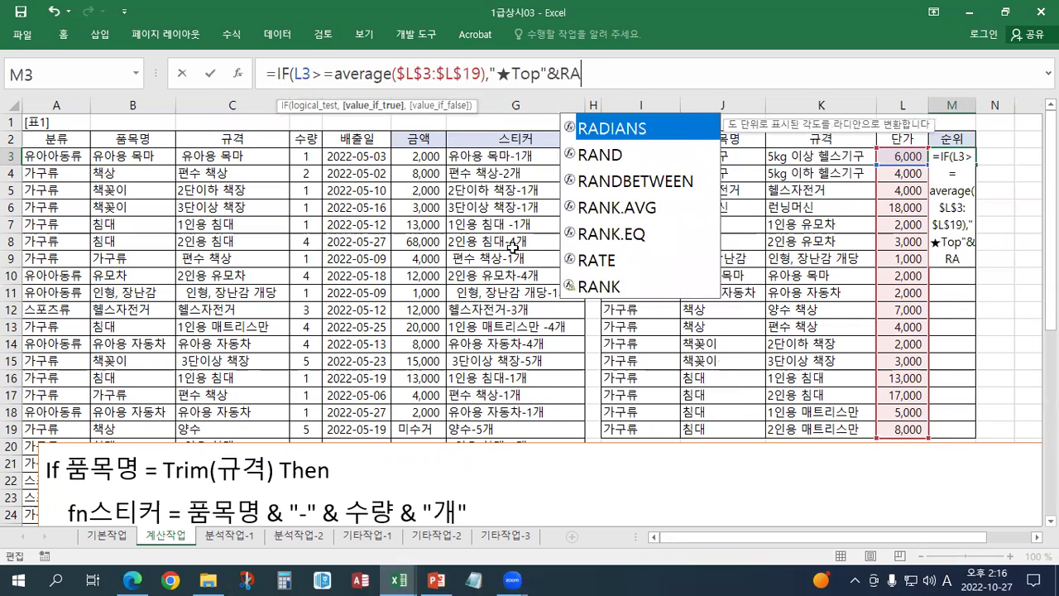
text(NK.EEQ)
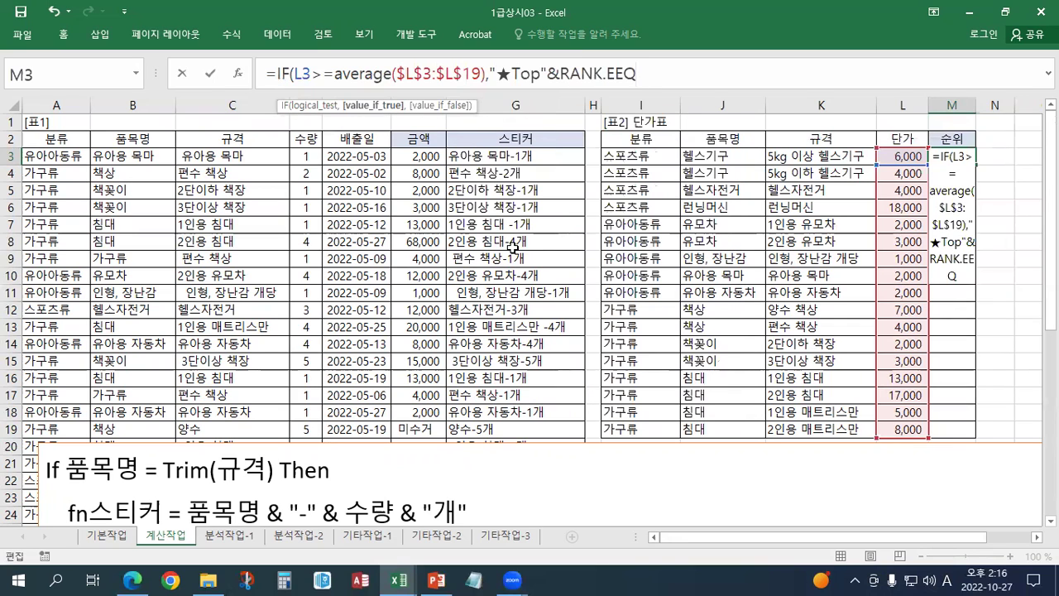
key(BackSpace)
key(BackSpace)
text(Q()
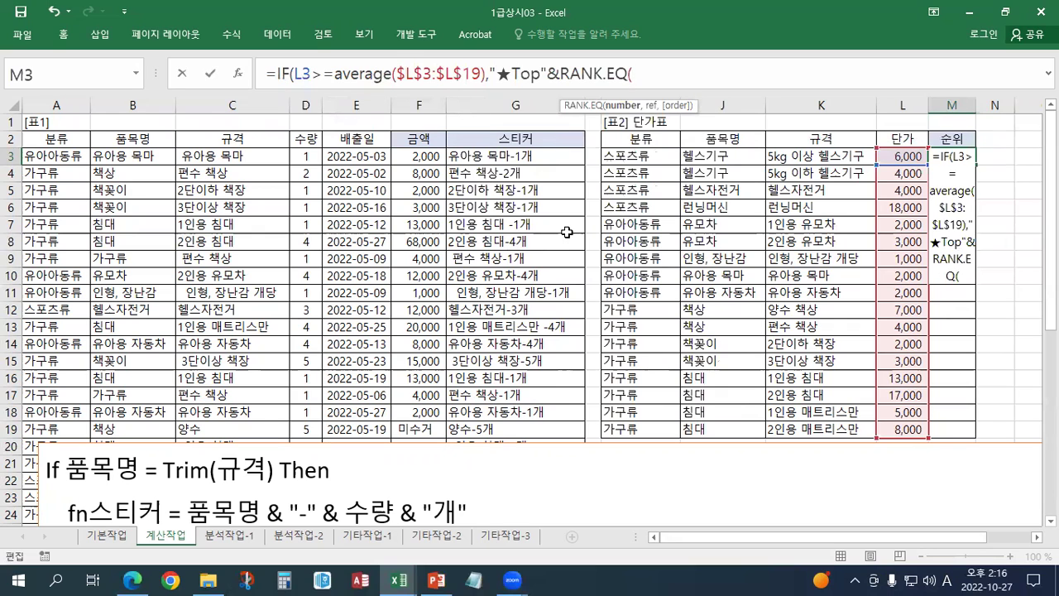
click(902, 155)
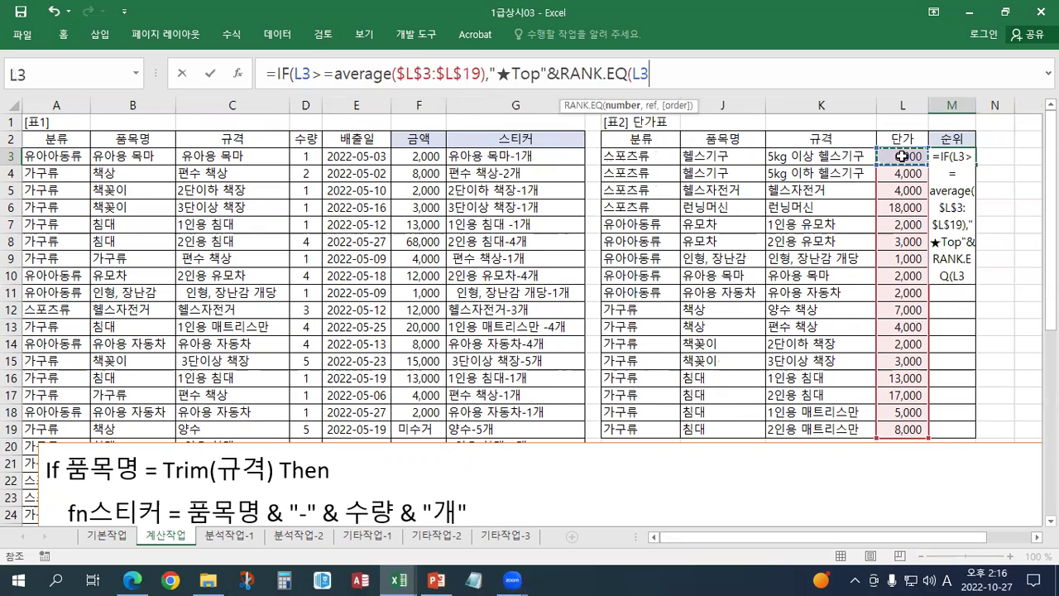
text(,)
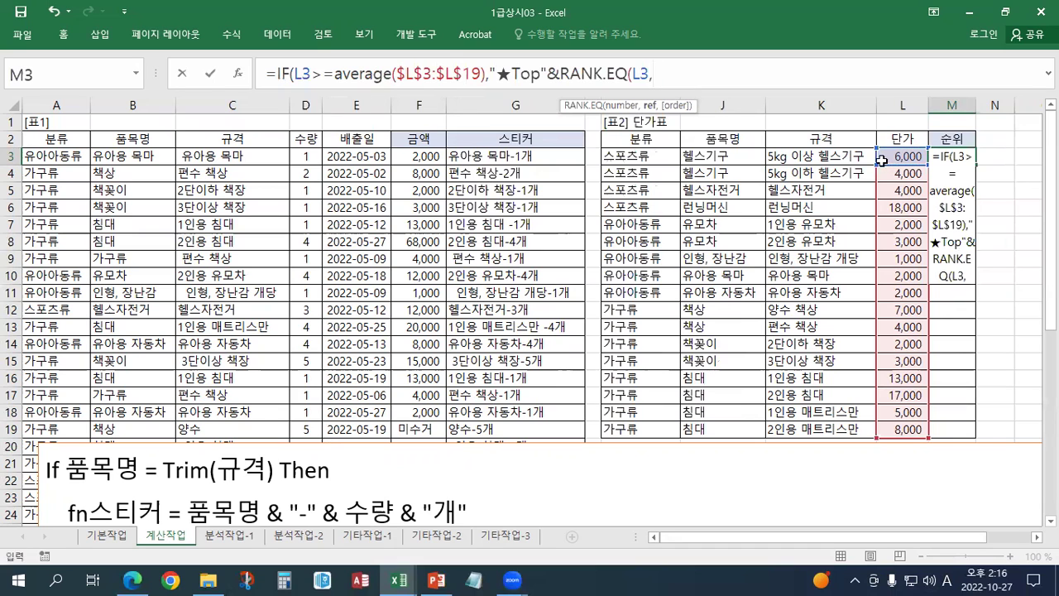
click(832, 159)
drag(887, 157, 901, 428)
key(F4)
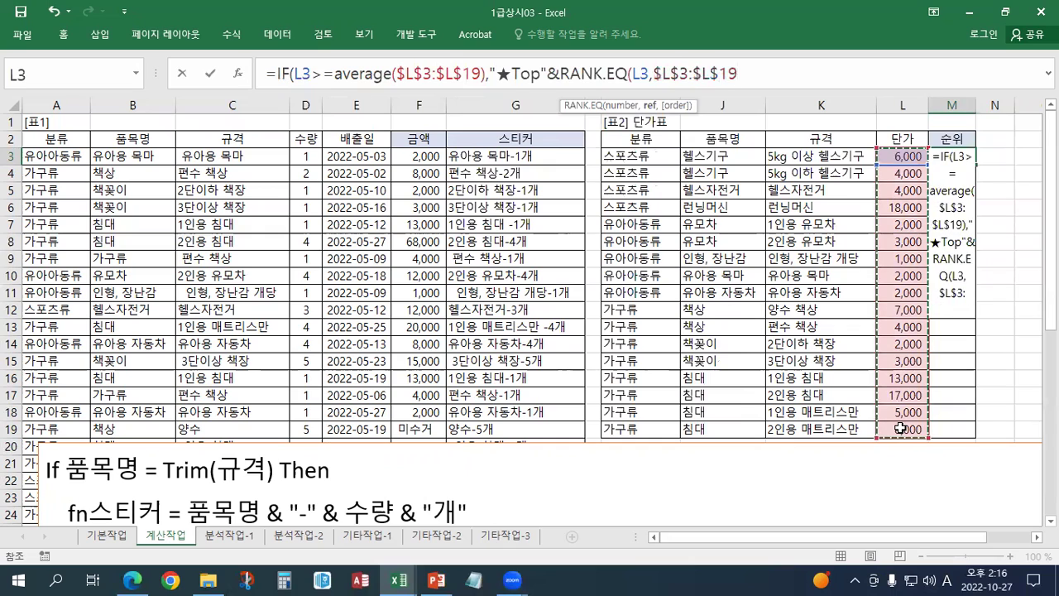
text(,)
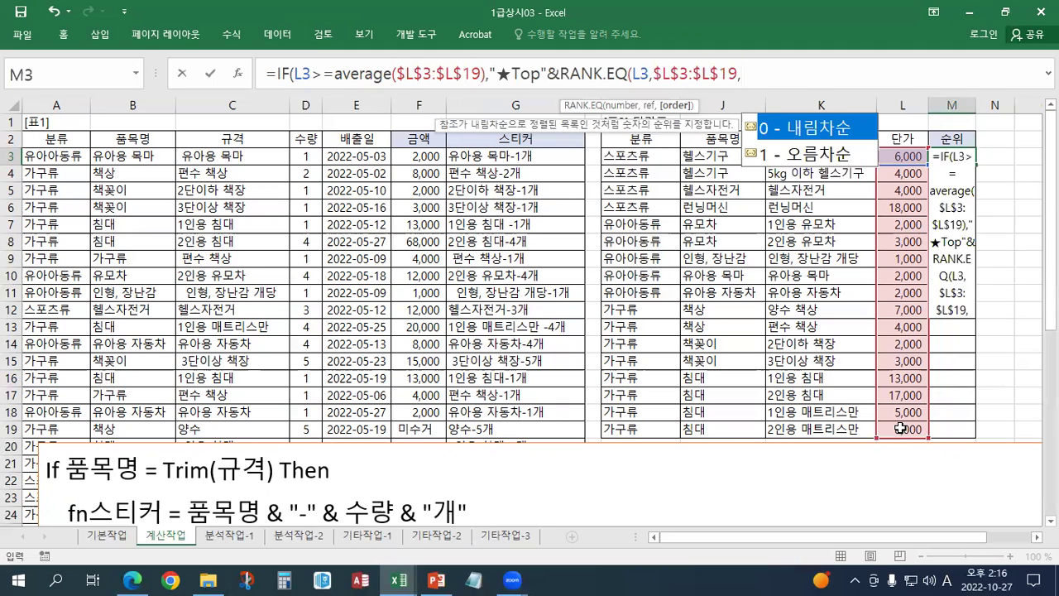
text(0))
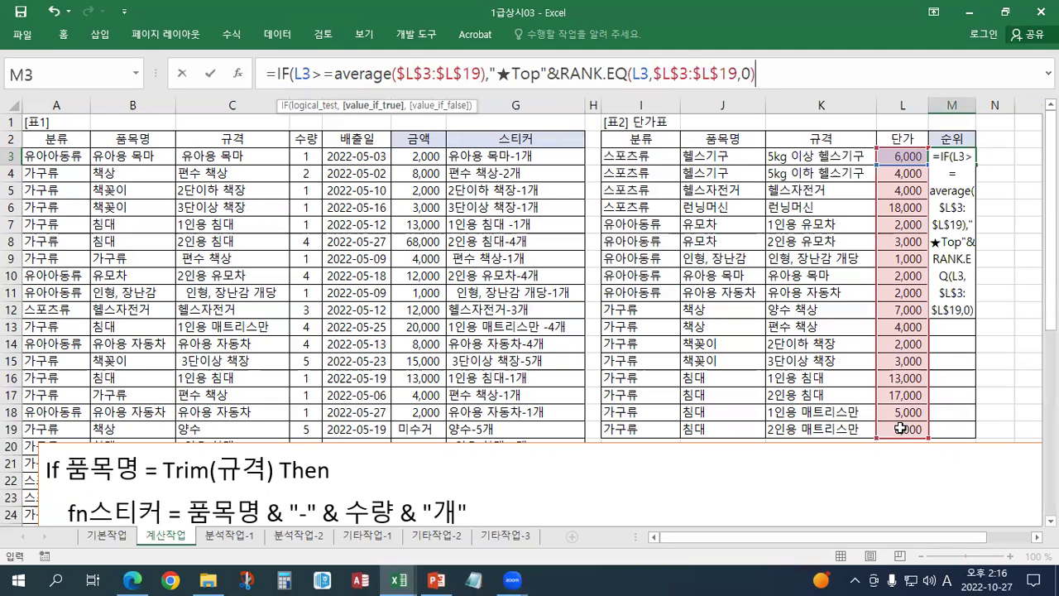
Close the RANK.EQ and IF functions in M3 and fill the formula down through M19
text()))
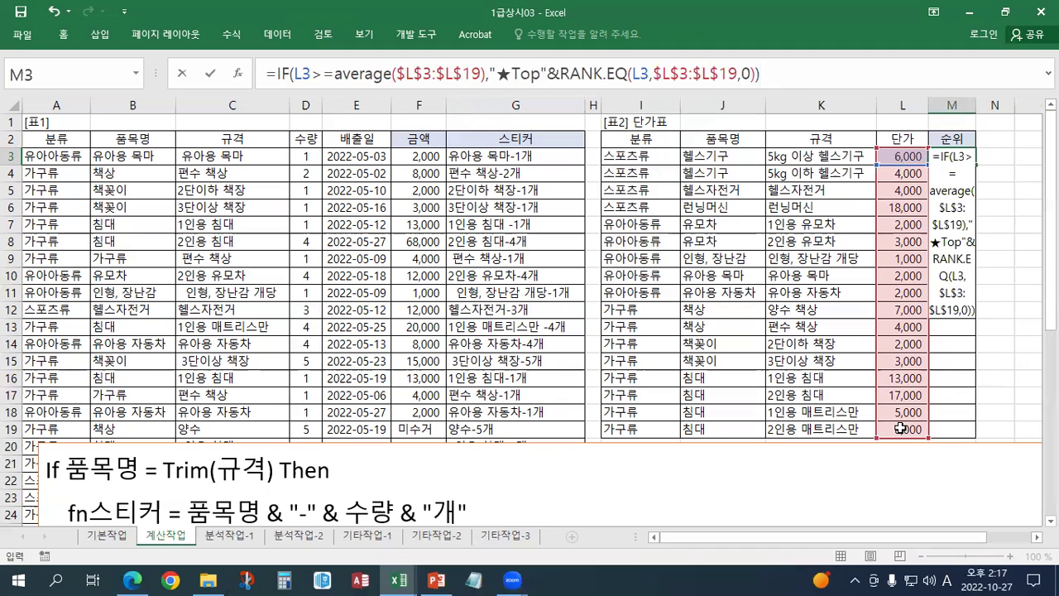
key(Return)
key(Up)
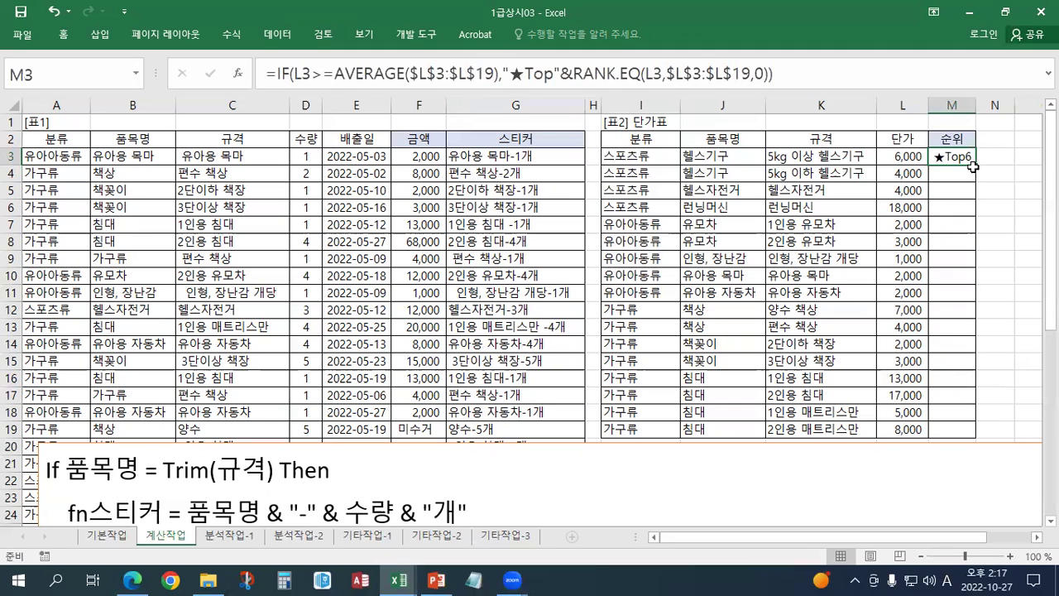
drag(974, 166, 974, 166)
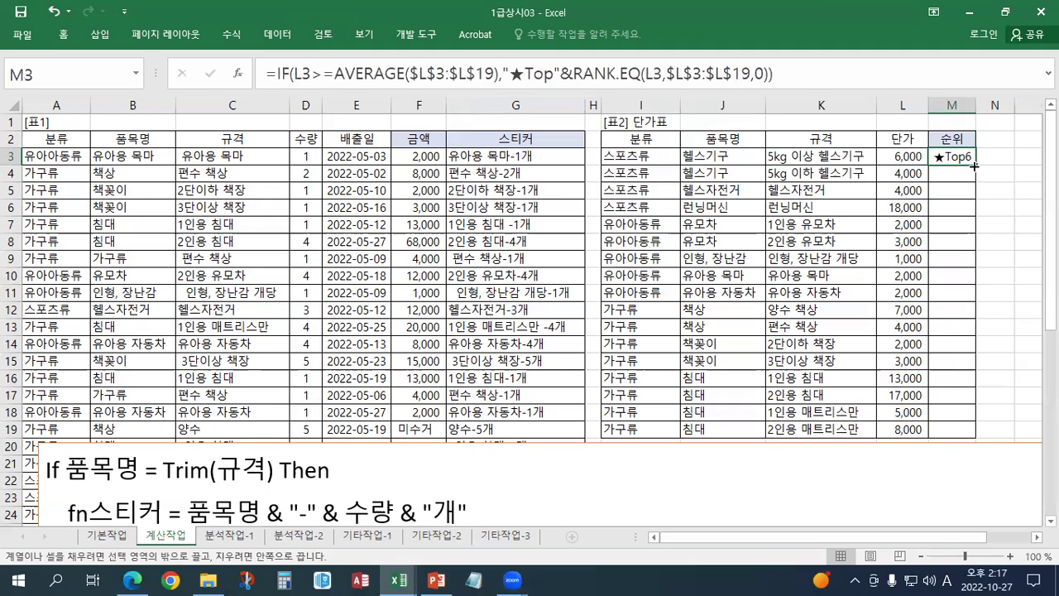
drag(975, 165, 975, 183)
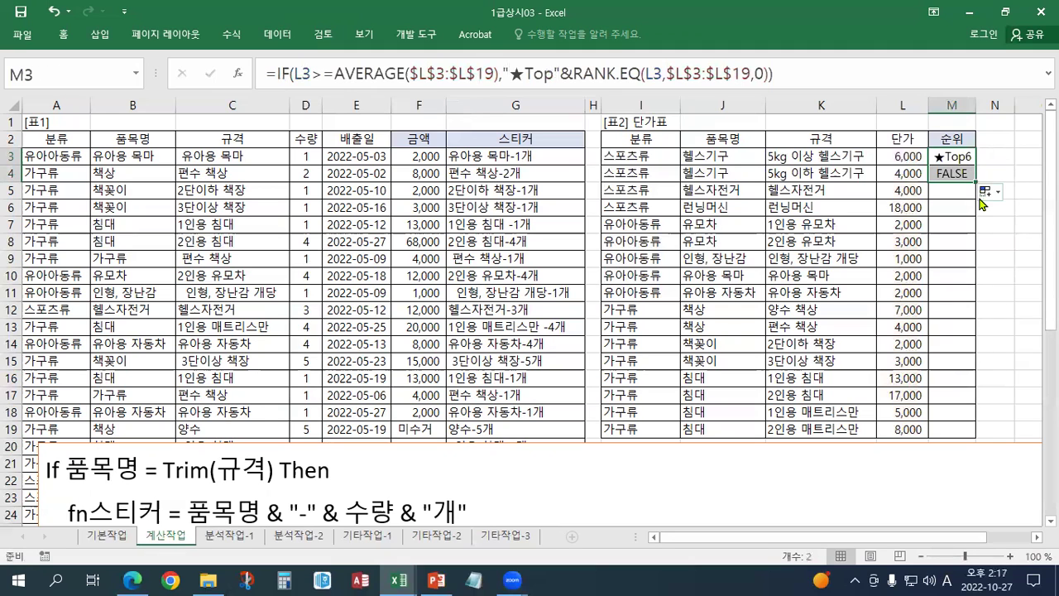
click(962, 157)
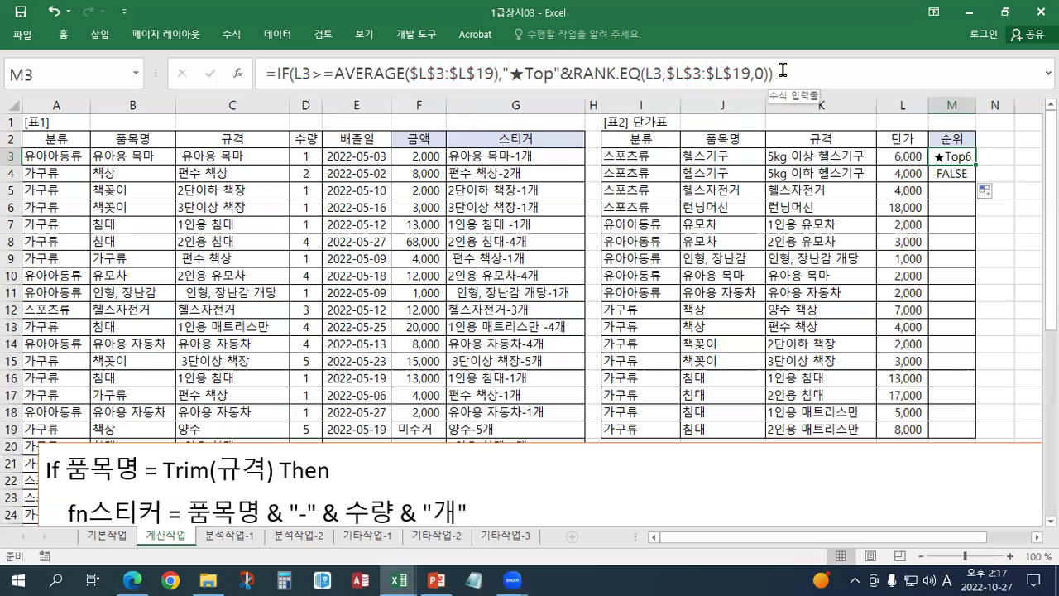
drag(977, 164, 966, 440)
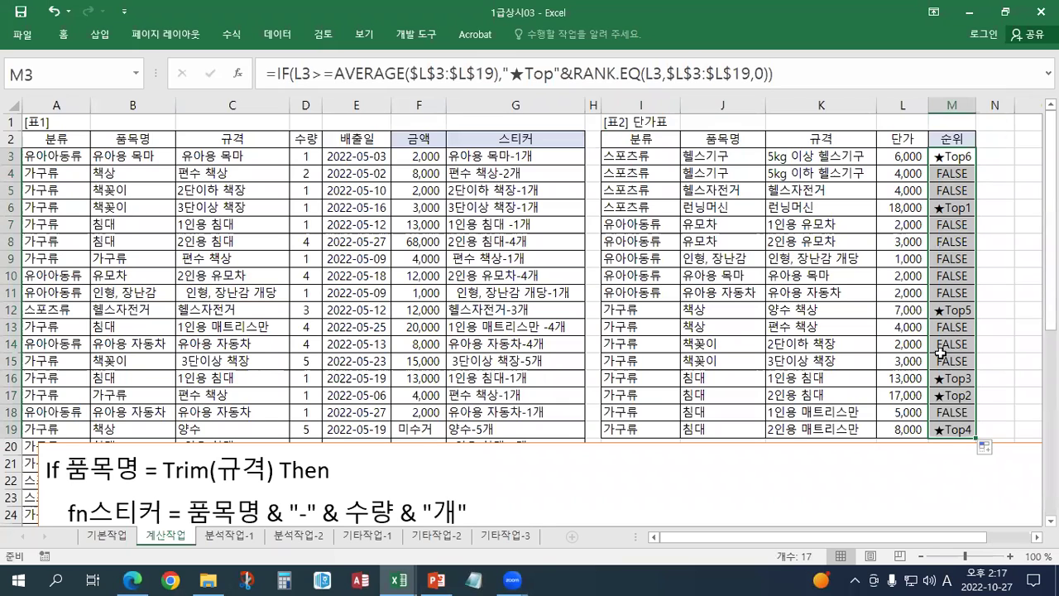
Add an empty string "" as the IF function's false value in M3 and refill the formula down through M19
click(779, 72)
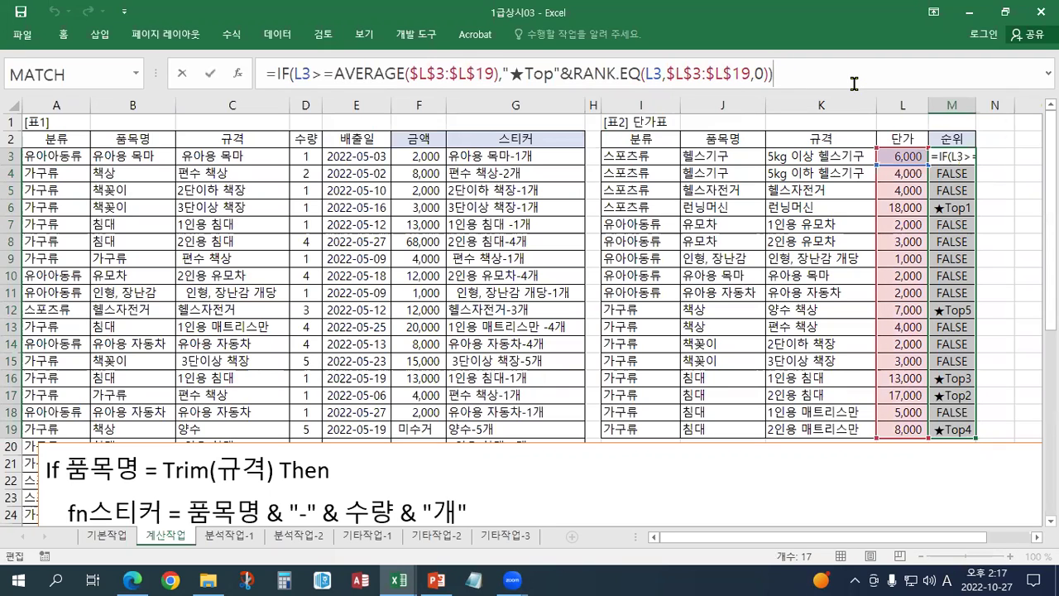
key(BackSpace)
text(,""))
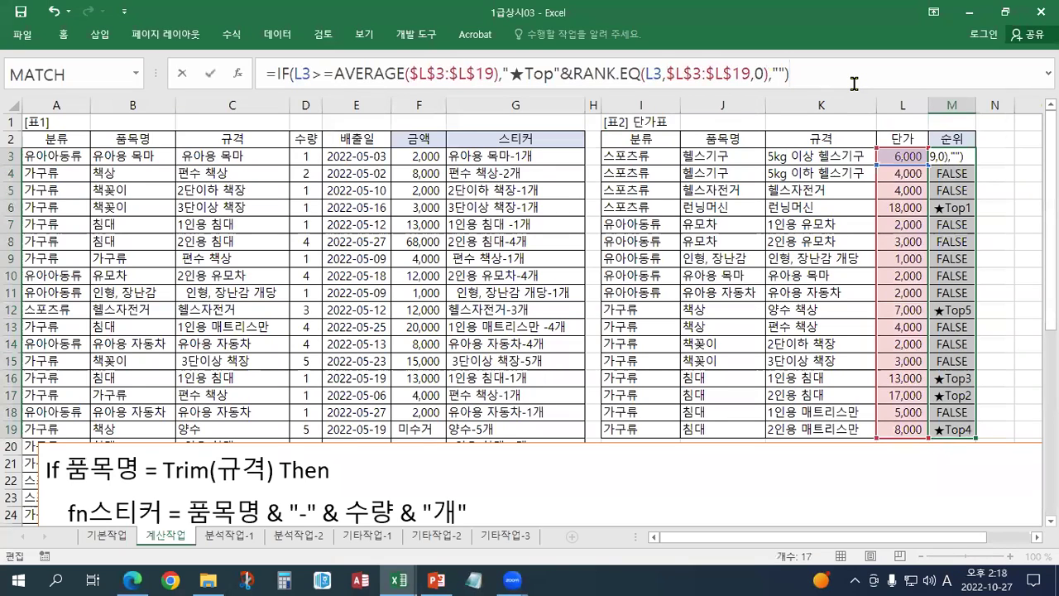
key(Return)
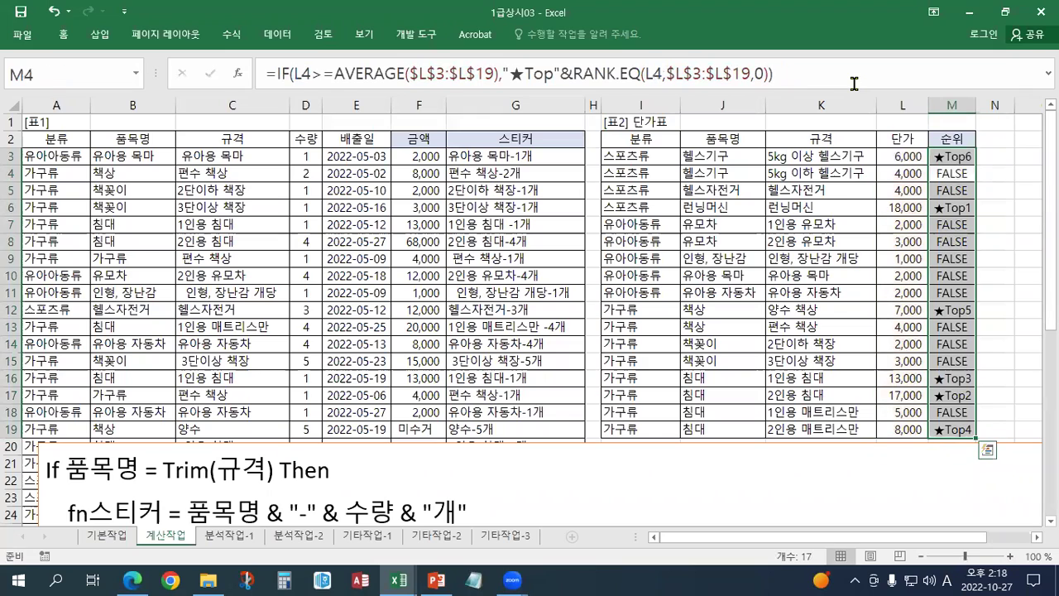
key(Up)
drag(977, 165, 963, 435)
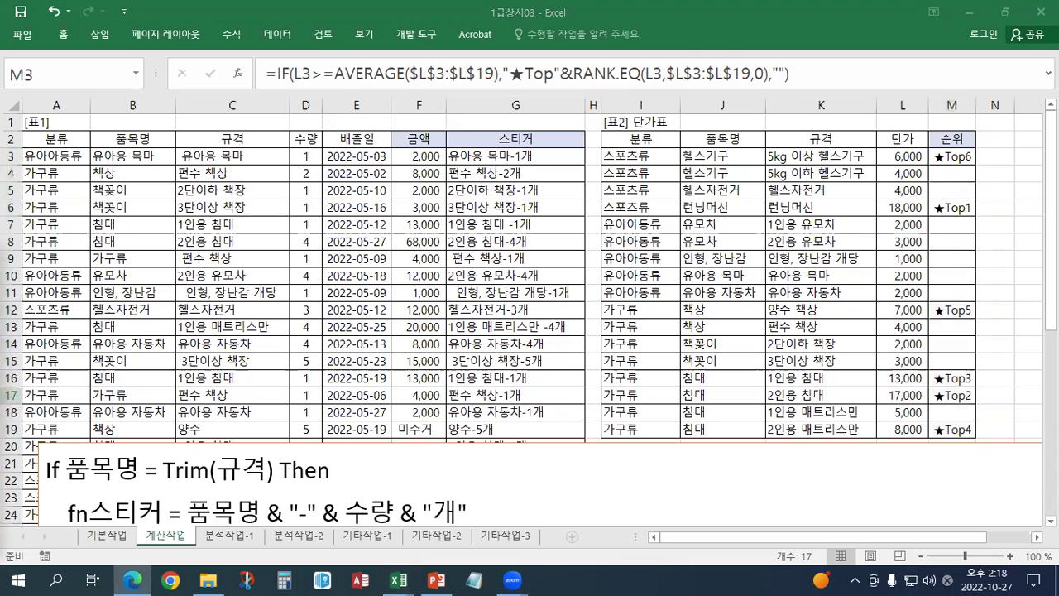
key(alt+Tab)
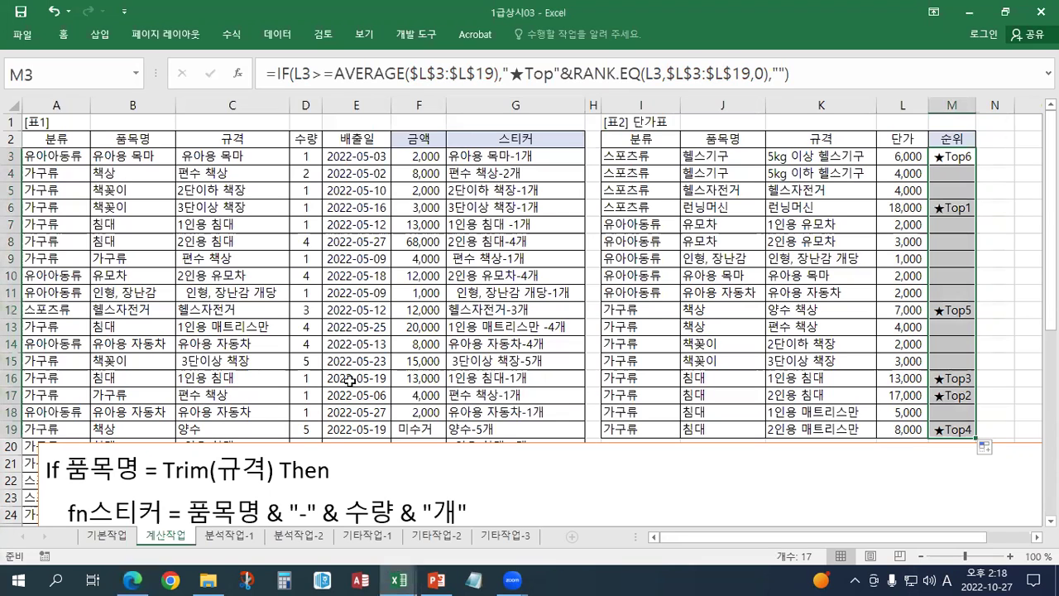
Copy the complete M3 formula and replace the text in the text box below the tables with it
click(964, 155)
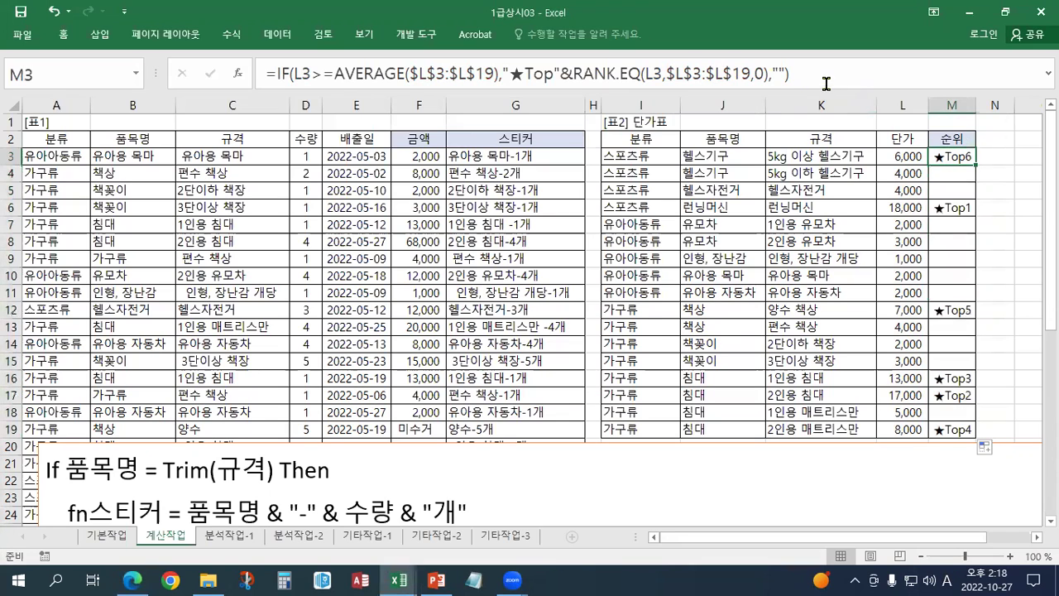
key(F2)
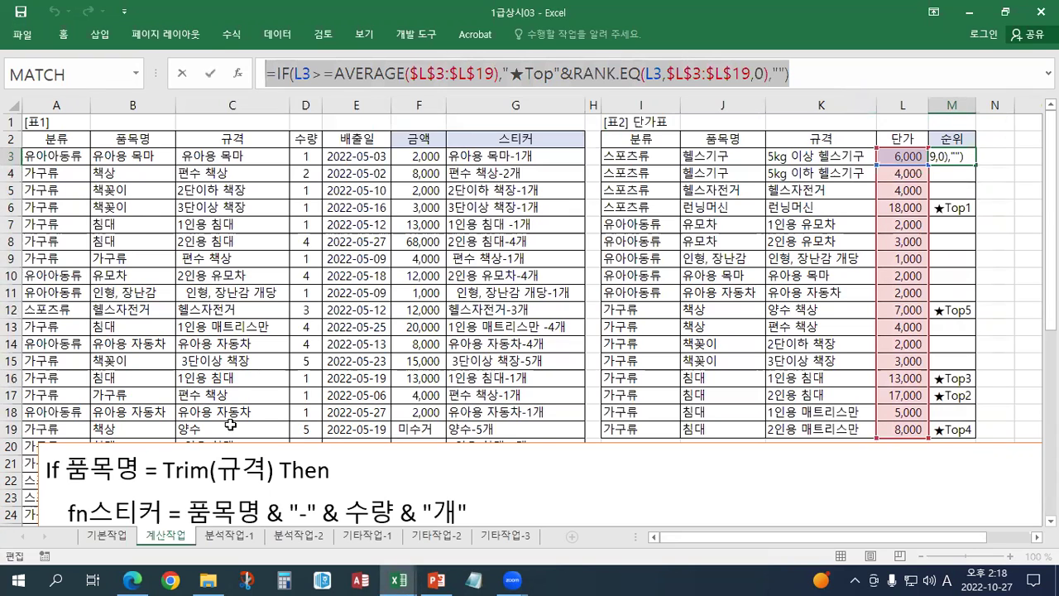
key(ctrl+Return)
click(41, 469)
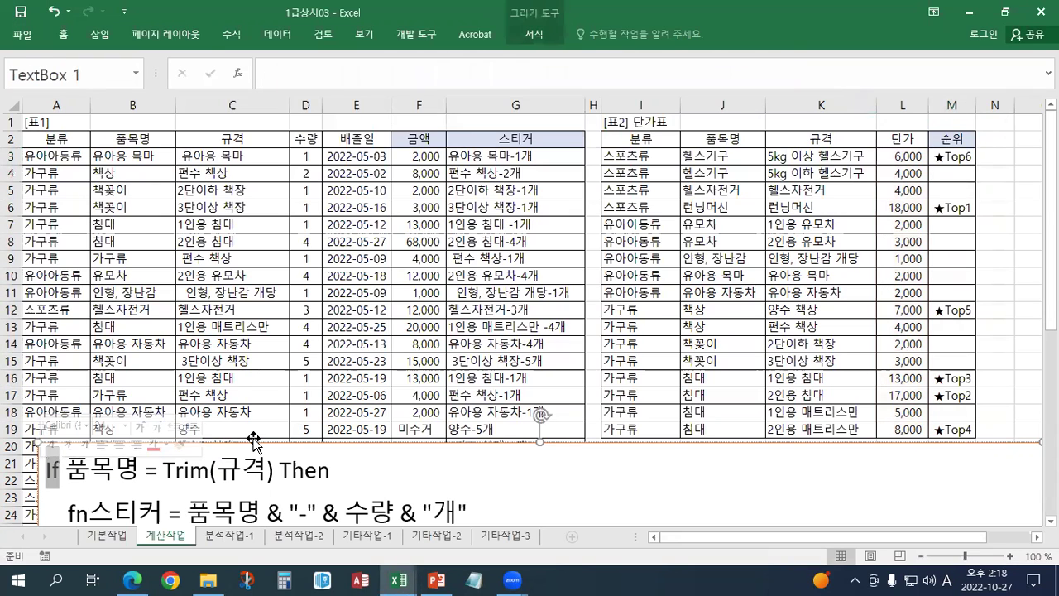
key(ctrl+a)
key(ctrl+v)
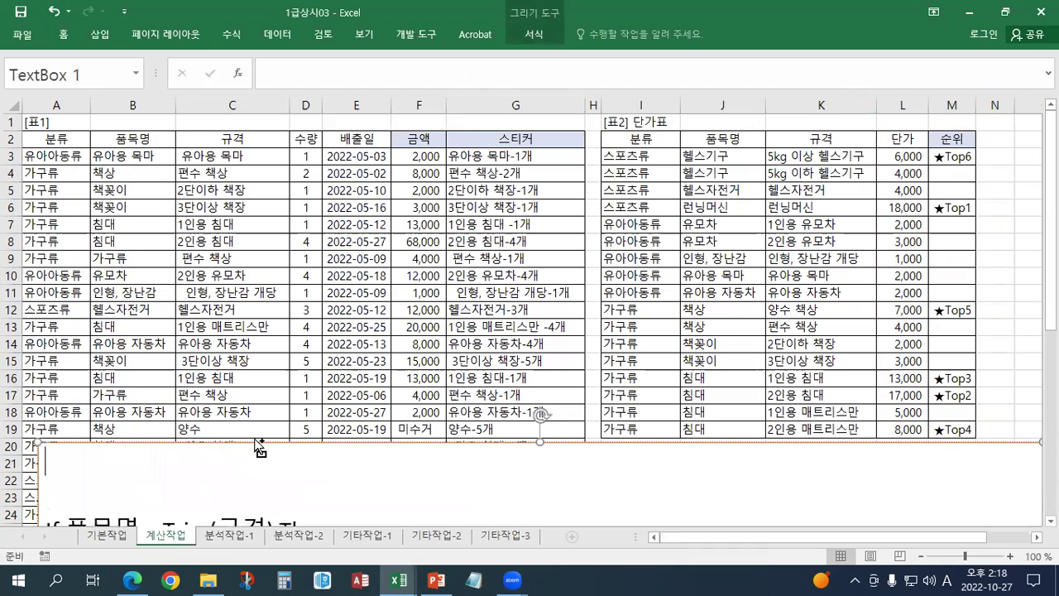
click(943, 157)
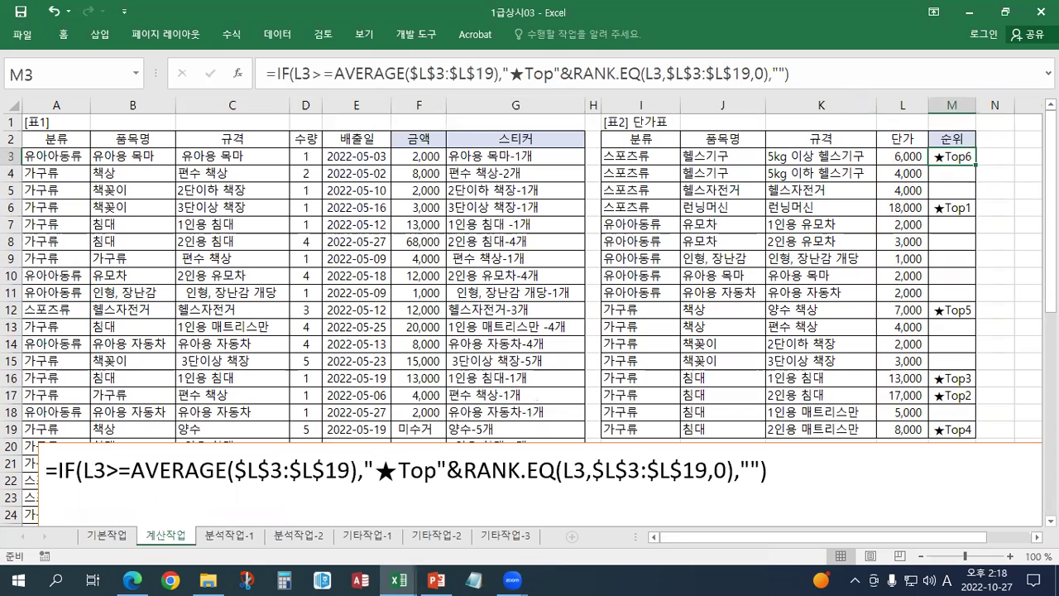
On the 분석작업-1 sheet, start a Microsoft Query import from the MS Access database 진료내역.accdb
click(229, 536)
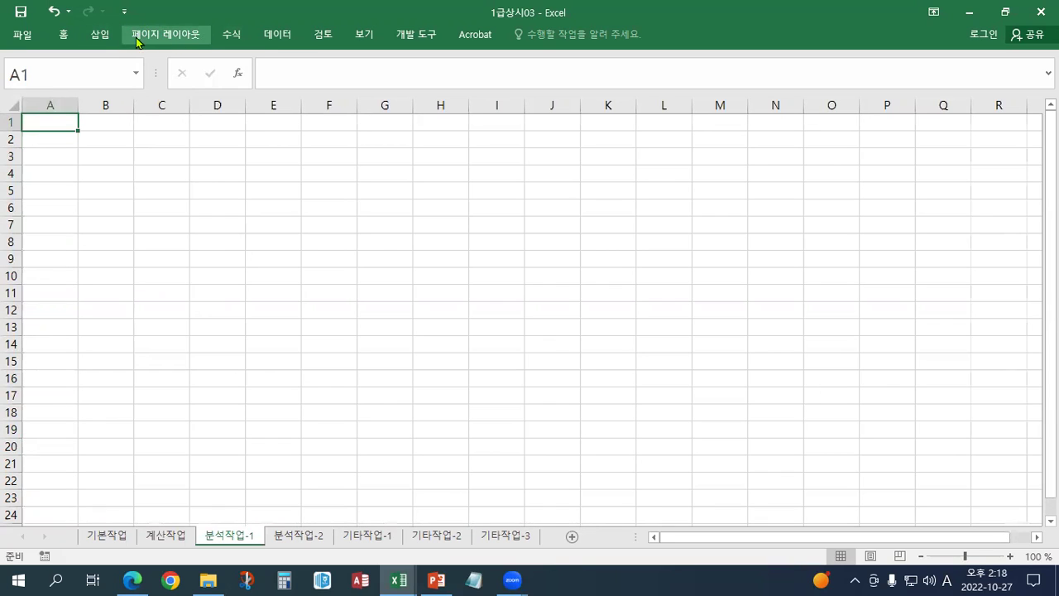
click(294, 39)
click(77, 87)
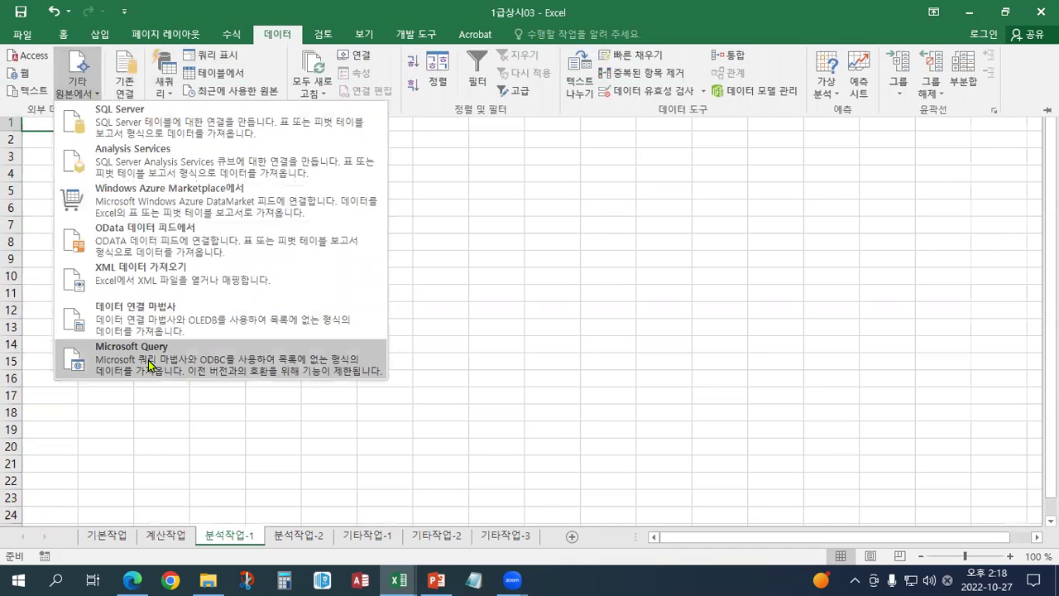
click(149, 365)
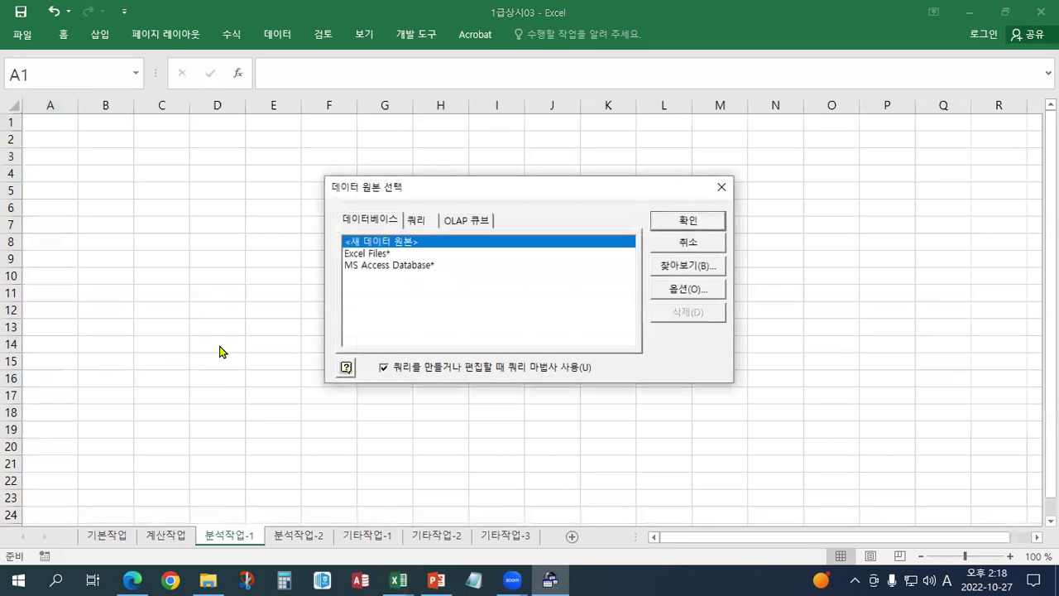
drag(382, 187, 187, 133)
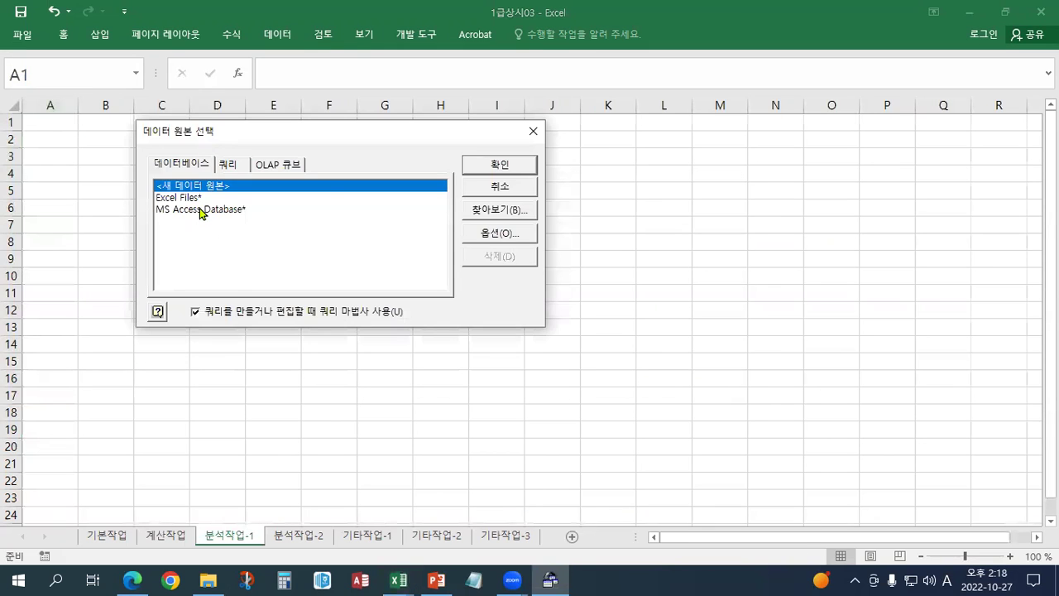
double_click(201, 210)
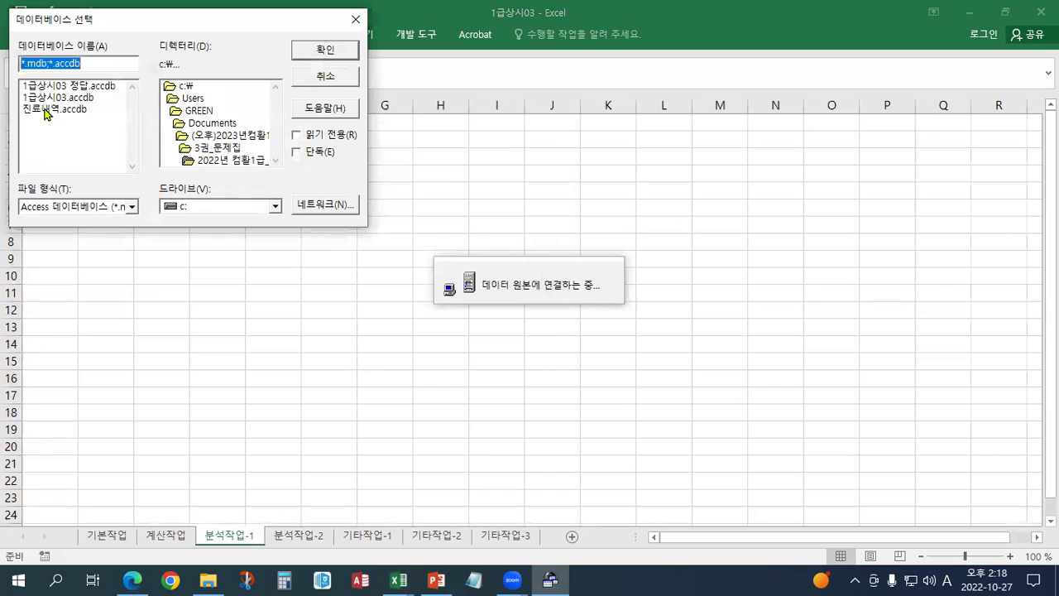
click(46, 114)
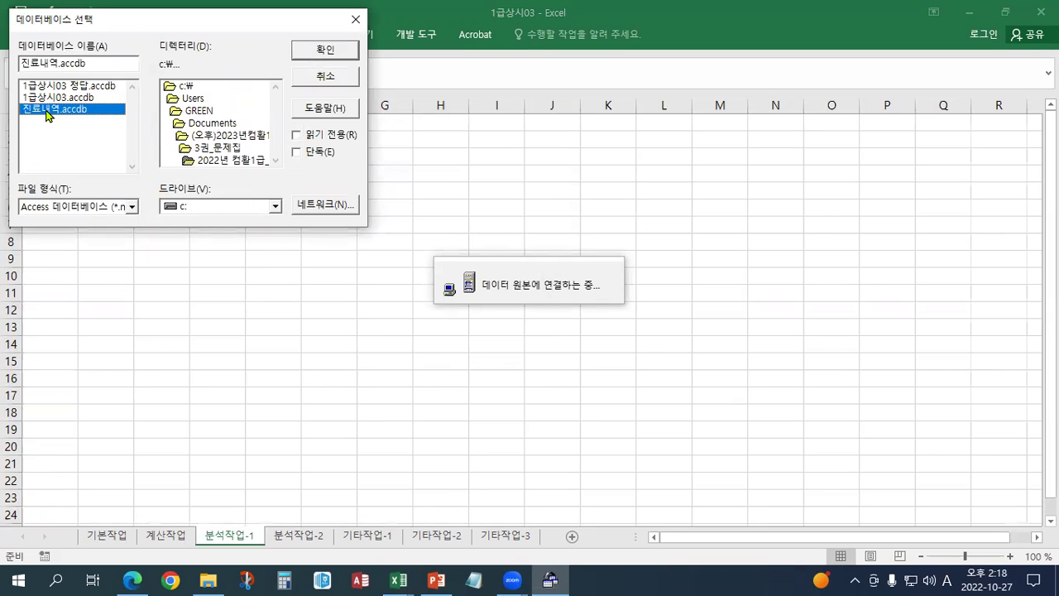
double_click(45, 111)
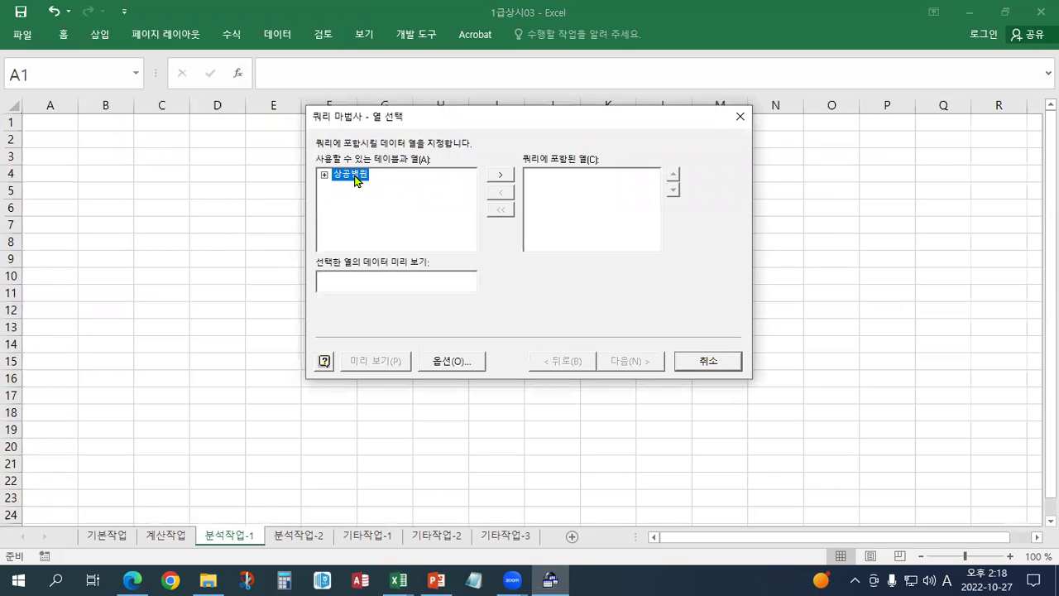
Add the 성별, 진료과목, 진료일 and 진료비 columns of the 상공병원 table to the query
double_click(354, 179)
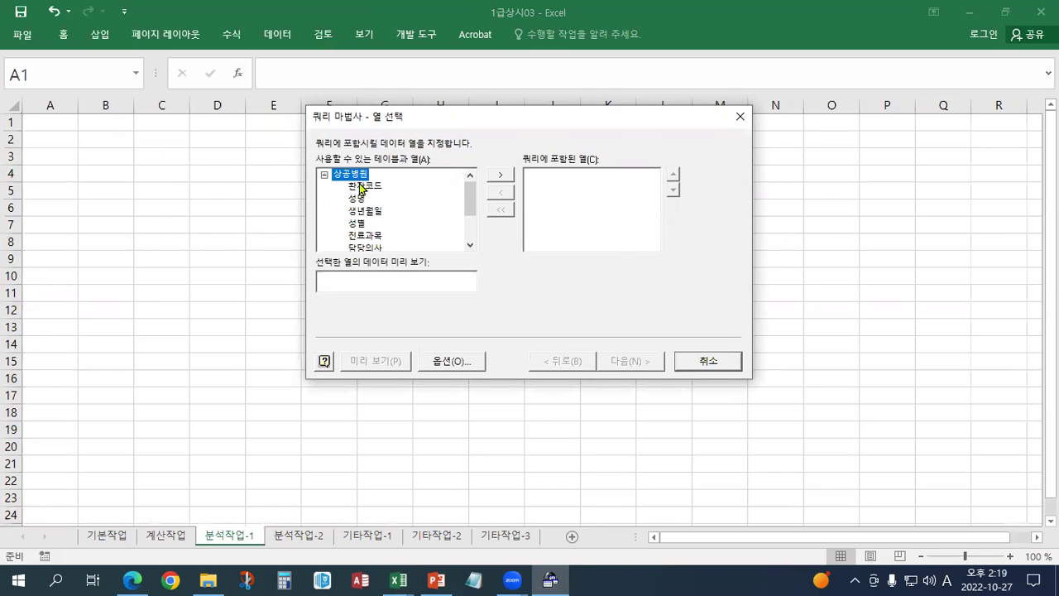
double_click(358, 224)
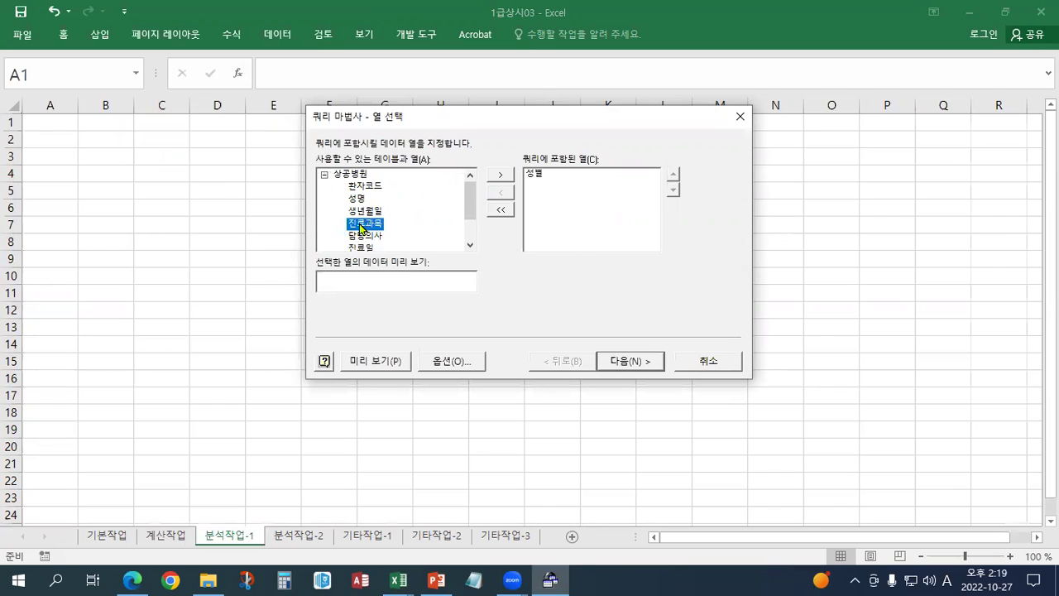
double_click(361, 223)
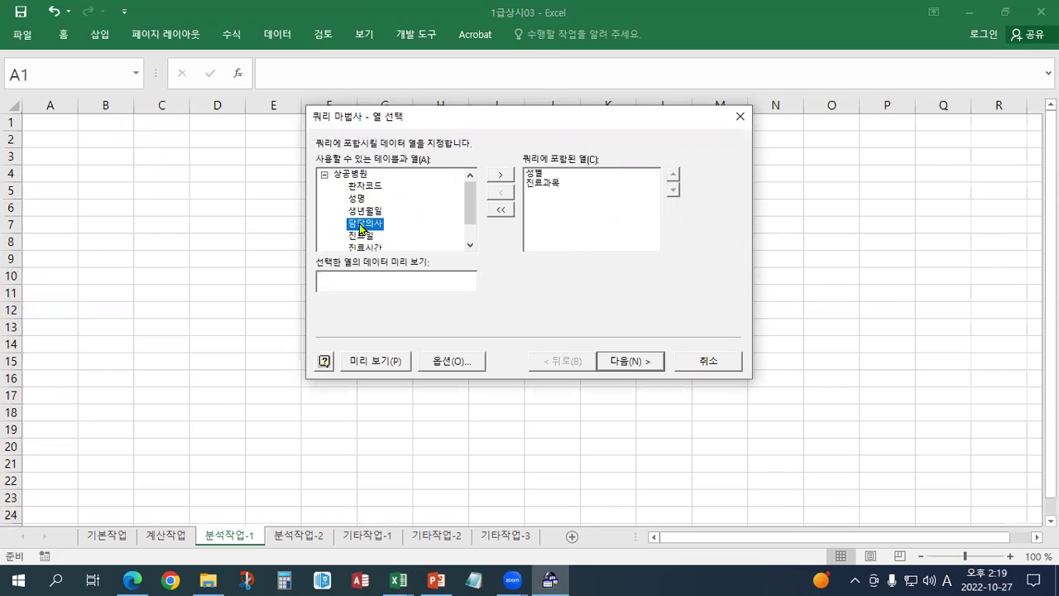
double_click(358, 239)
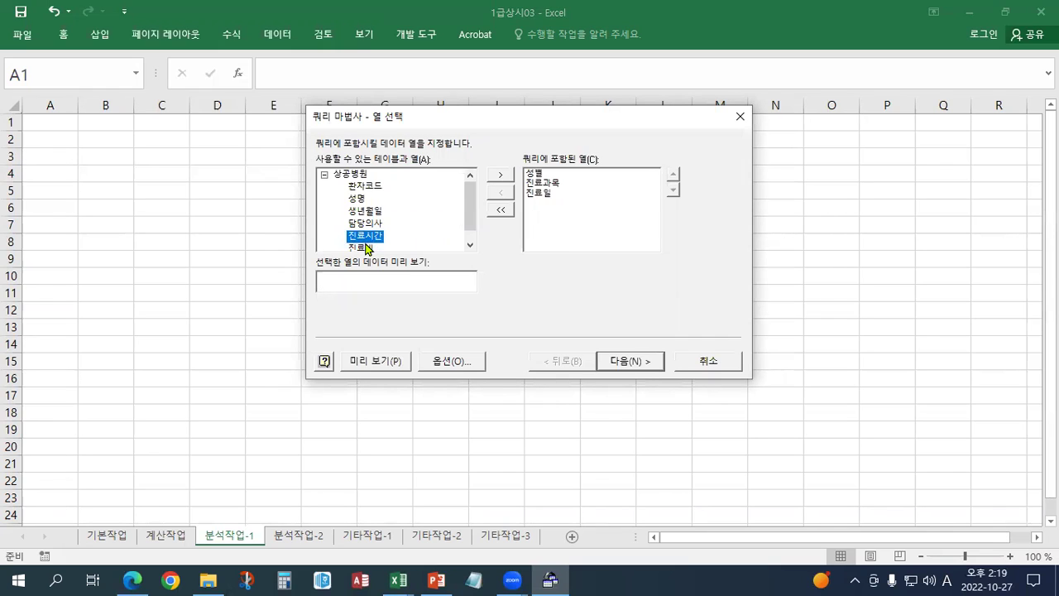
double_click(361, 248)
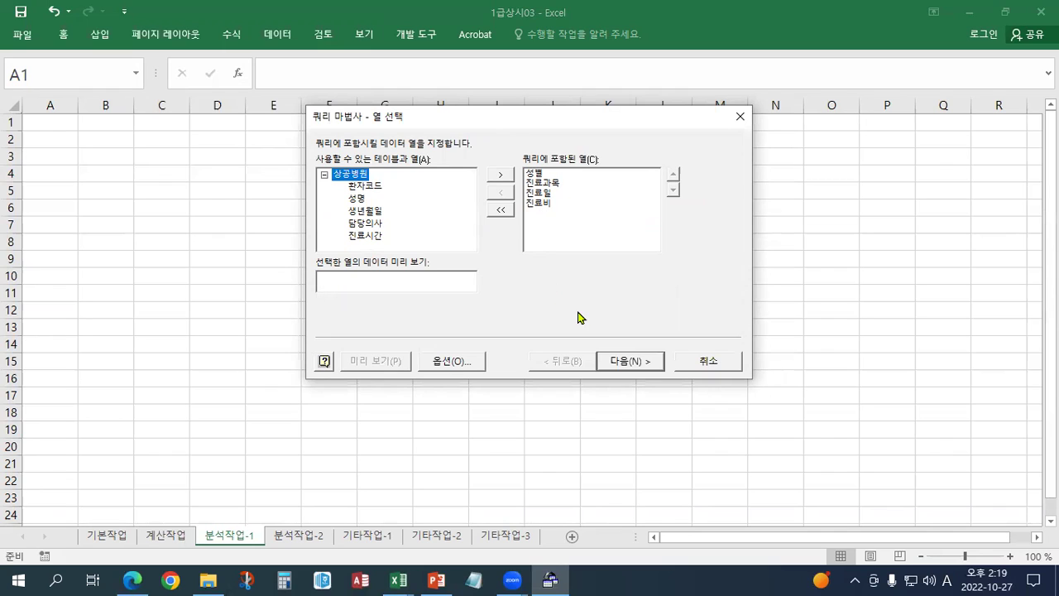
Finish the query without filtering or sorting and return its data to Excel as a table at B4 of the existing sheet
click(617, 364)
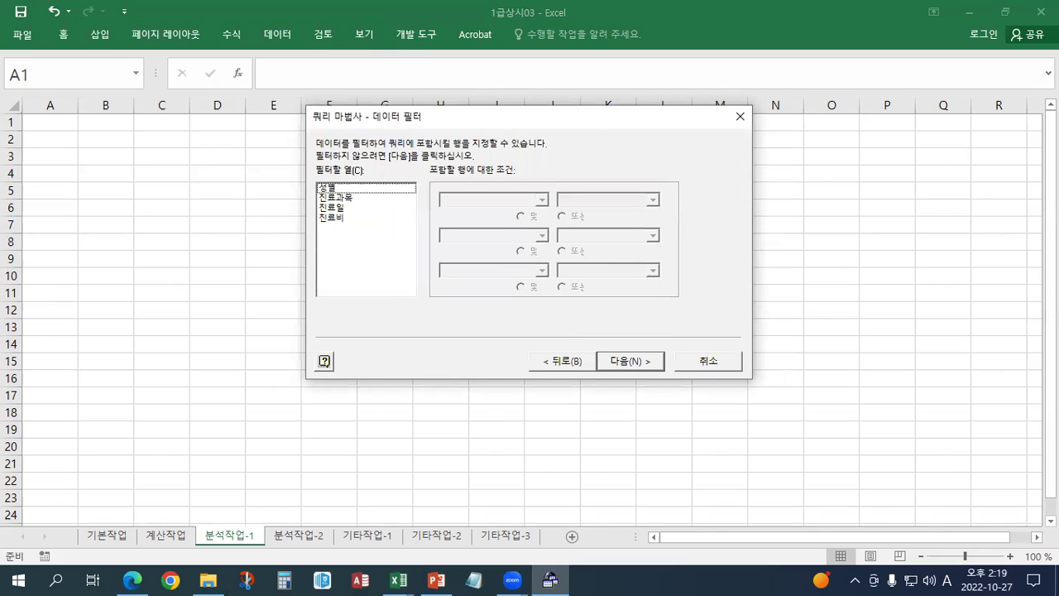
click(645, 366)
click(644, 363)
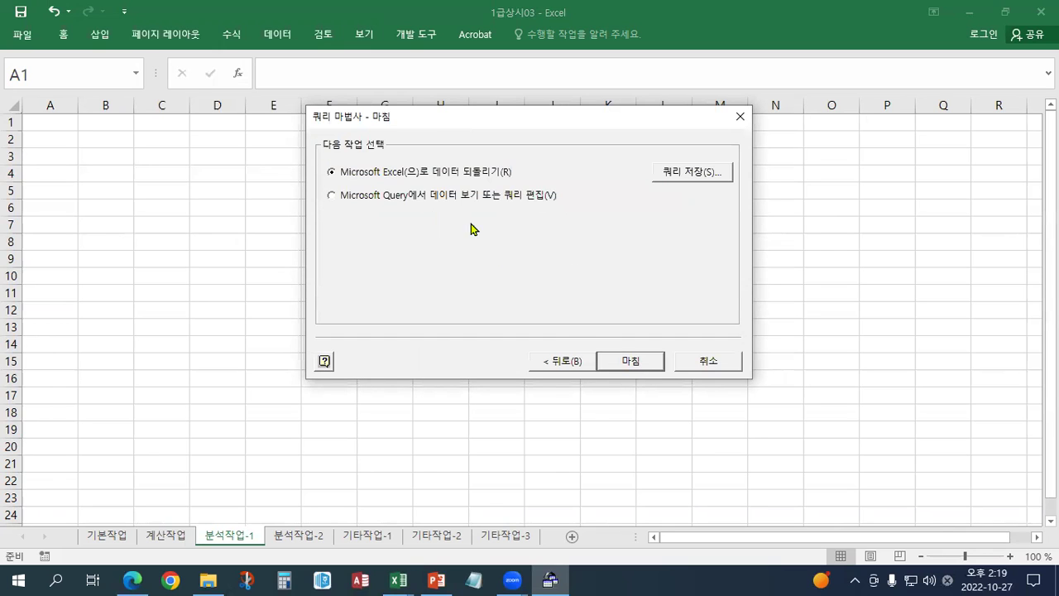
click(625, 364)
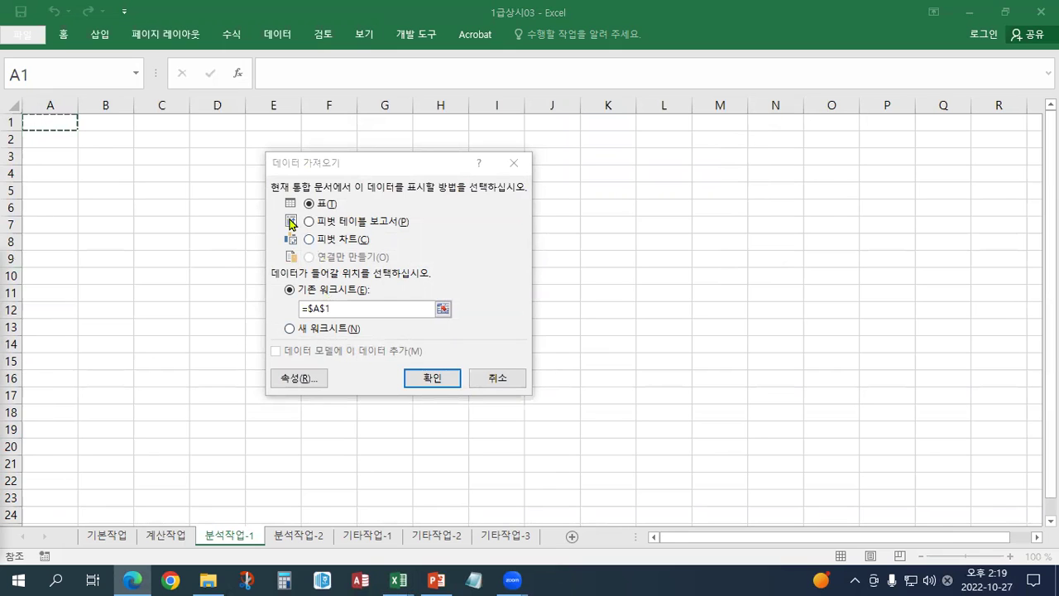
click(106, 179)
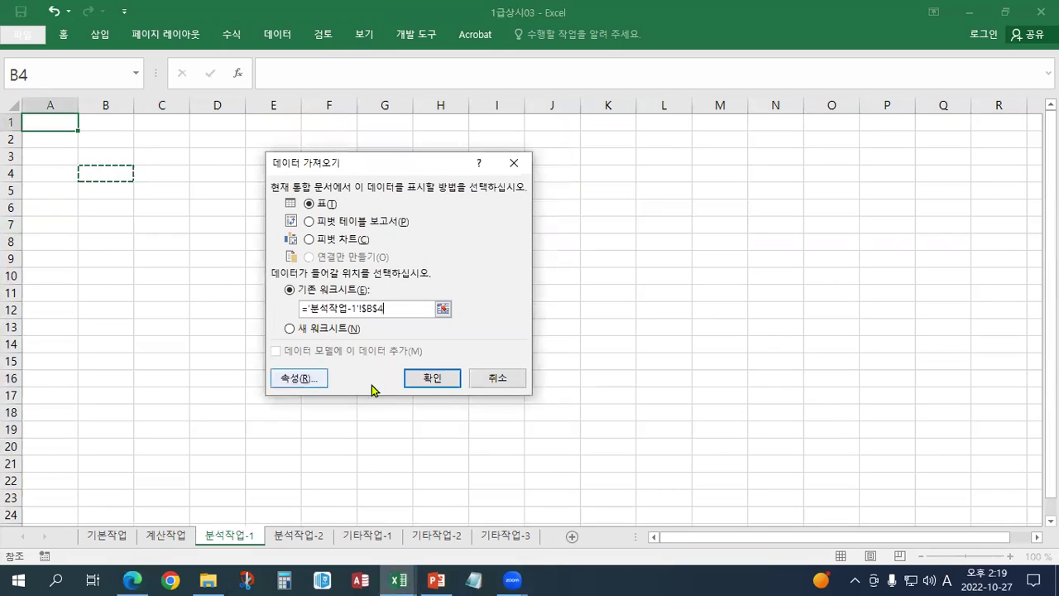
click(434, 379)
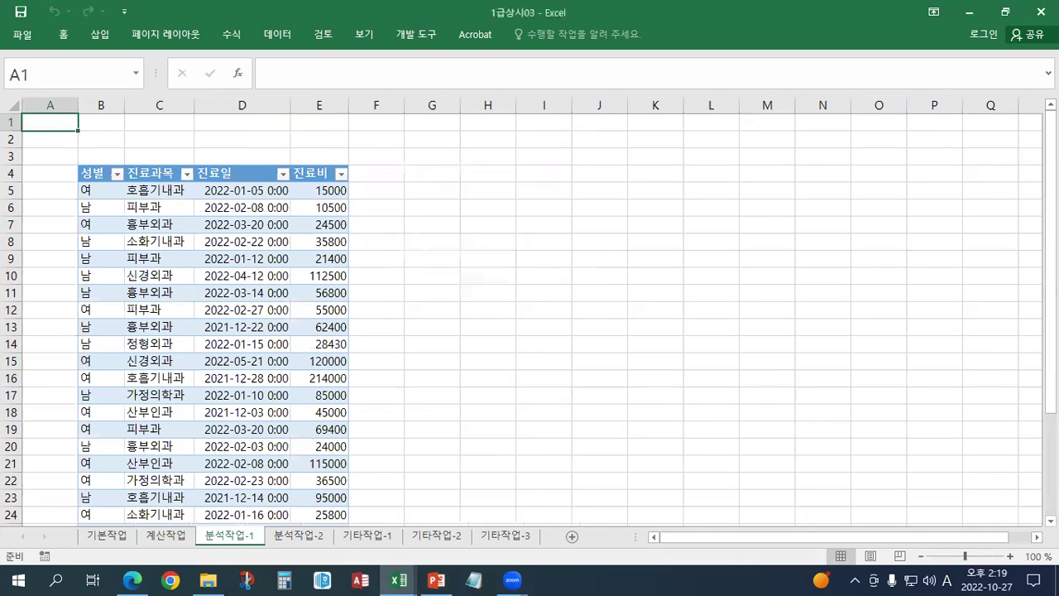
Delete columns B to E, which hold the imported table, from the 분석작업-1 sheet
click(133, 580)
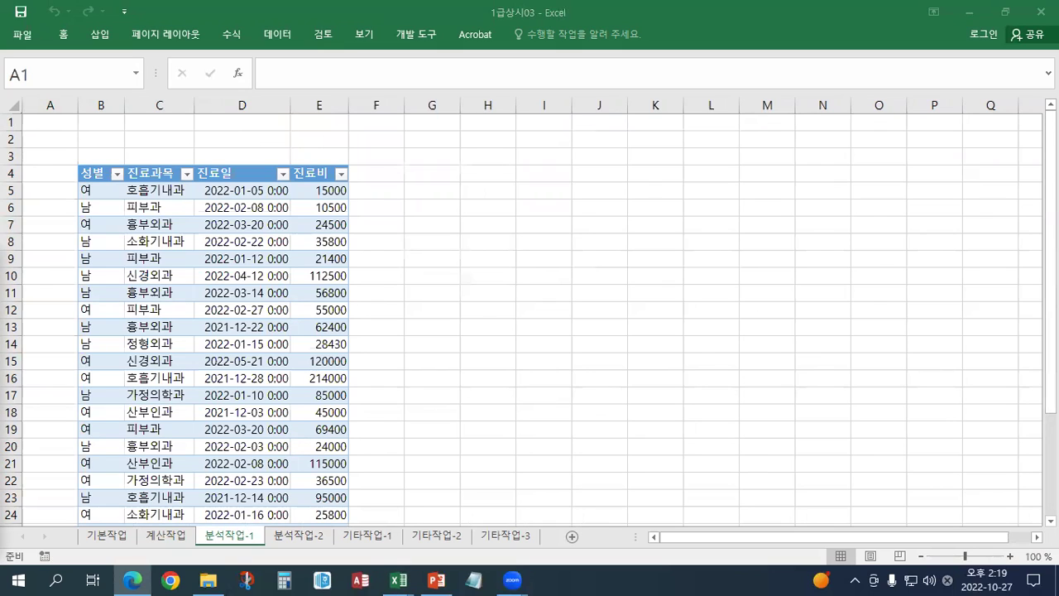
click(132, 193)
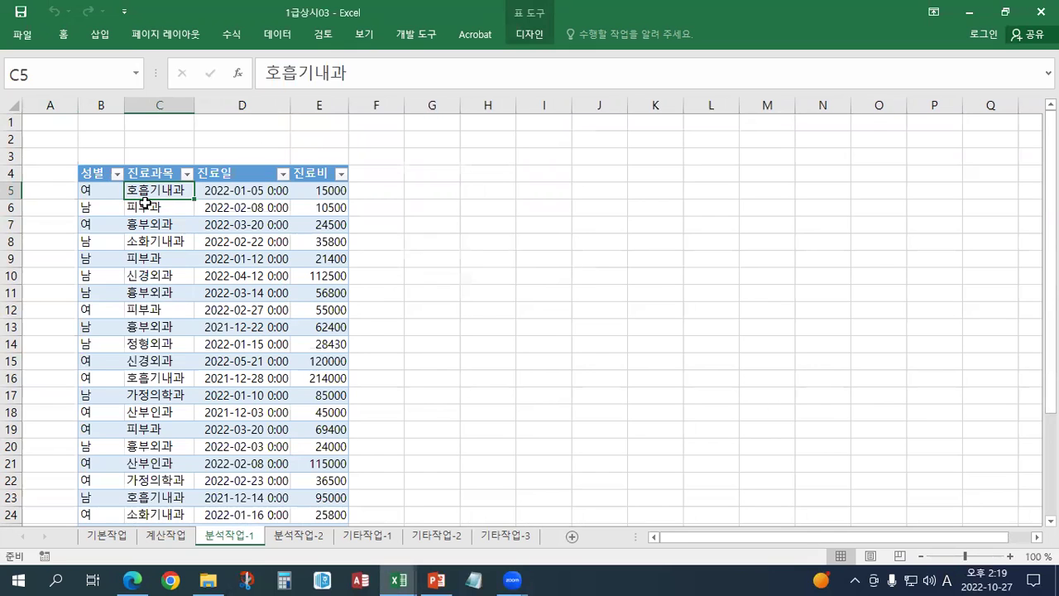
drag(90, 104, 324, 106)
right_click(324, 108)
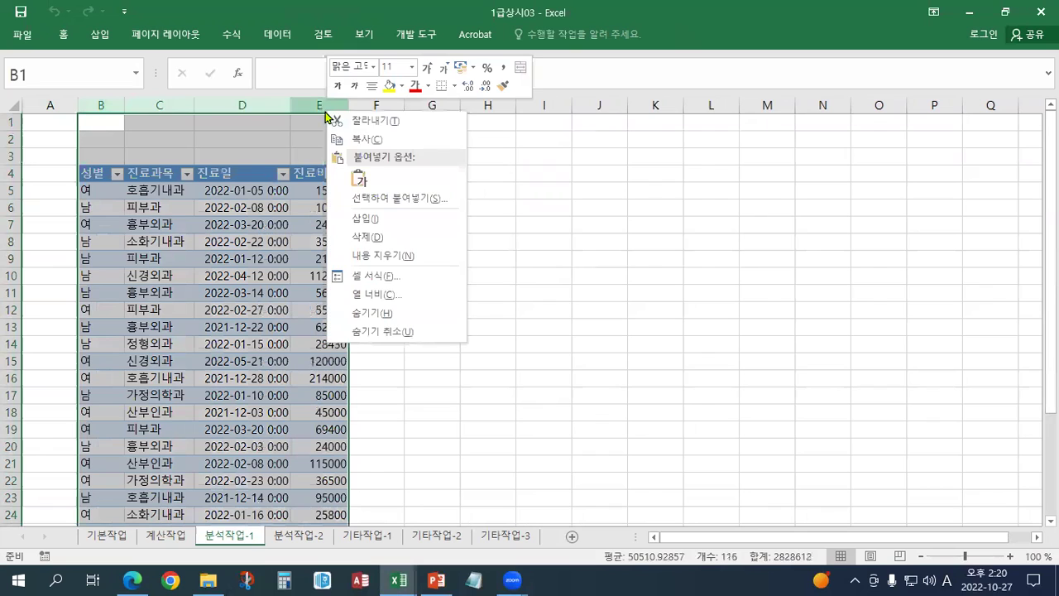
click(383, 238)
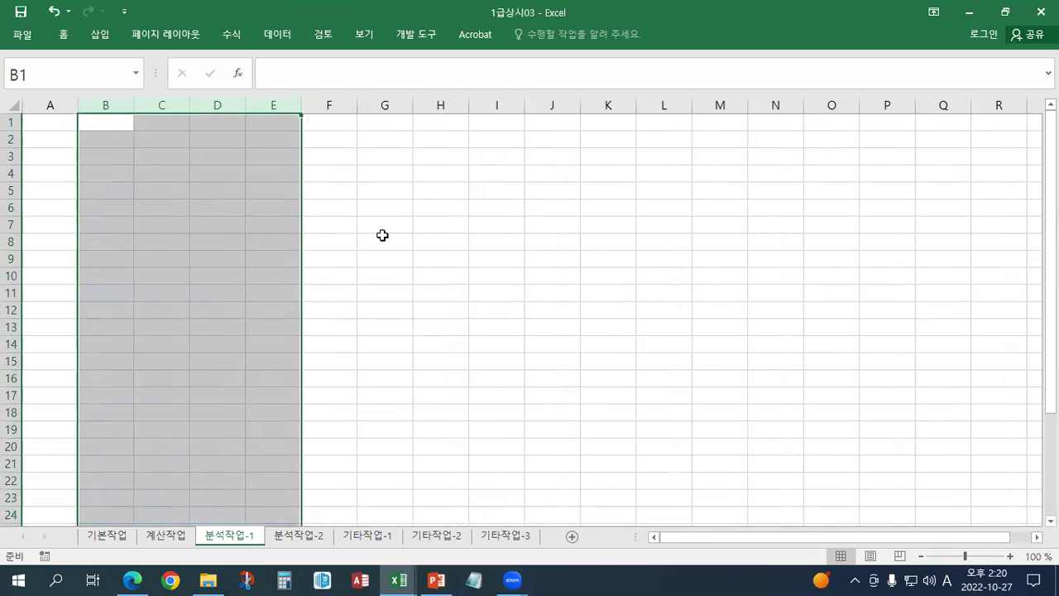
click(91, 128)
click(43, 123)
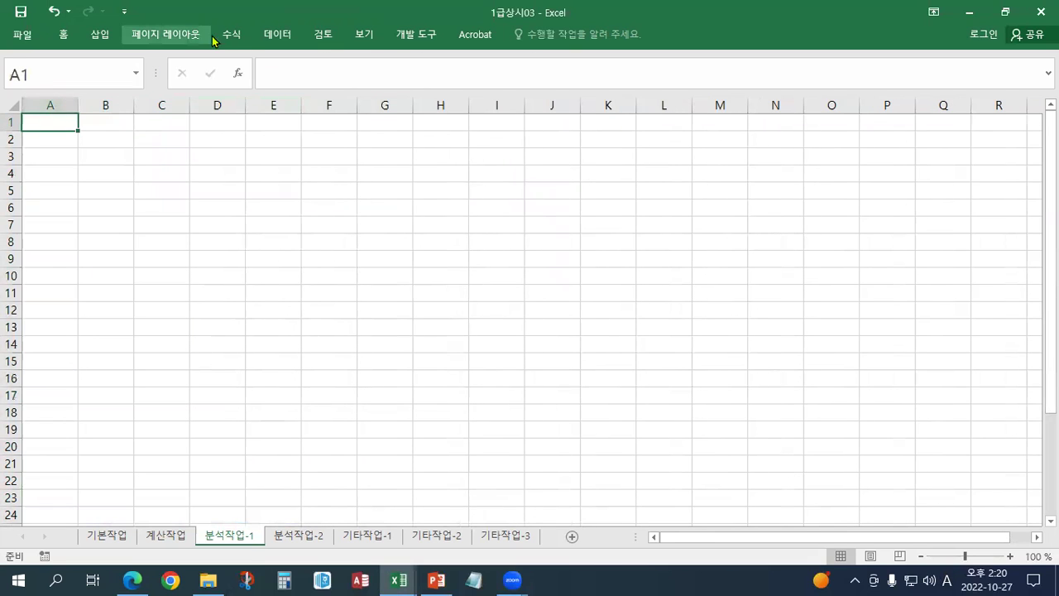
Delete the empty columns B to F from the sheet as well
drag(103, 105, 341, 109)
right_click(341, 108)
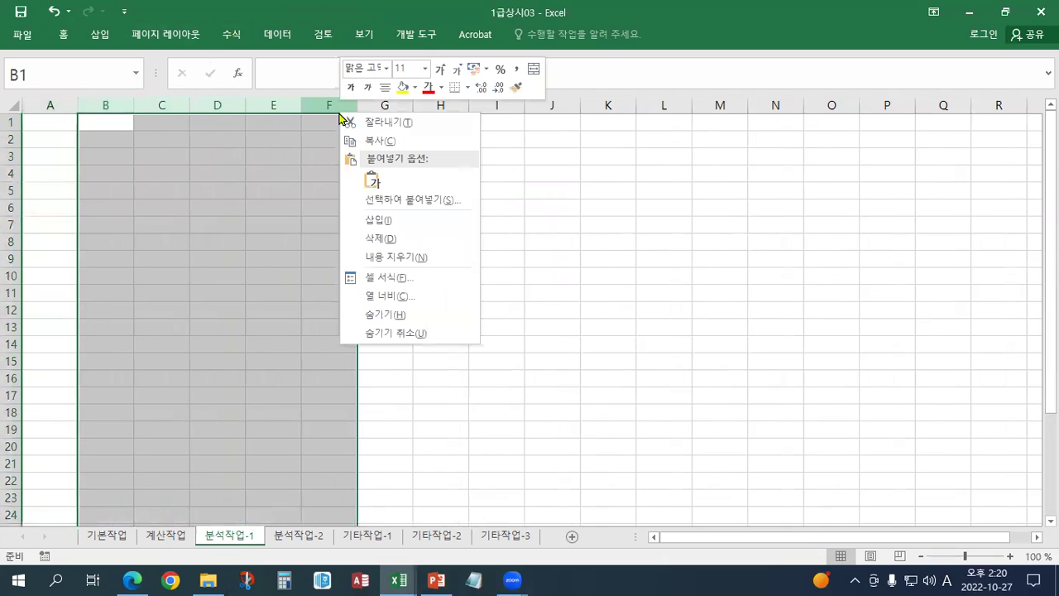
click(378, 238)
click(161, 191)
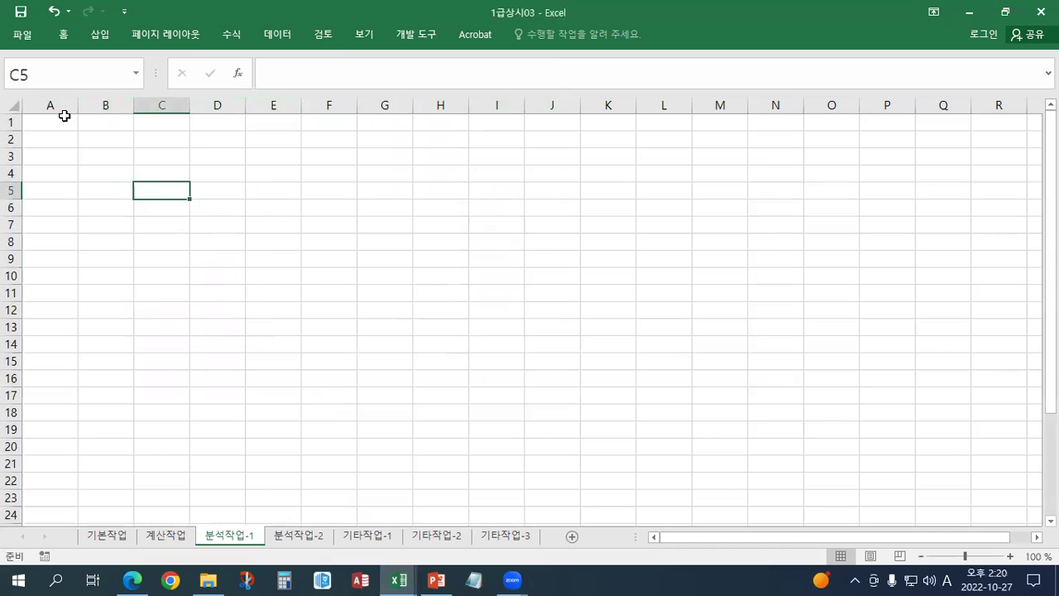
Start a new Microsoft Query import from the MS Access database 진료내역.accdb using the query wizard
click(285, 37)
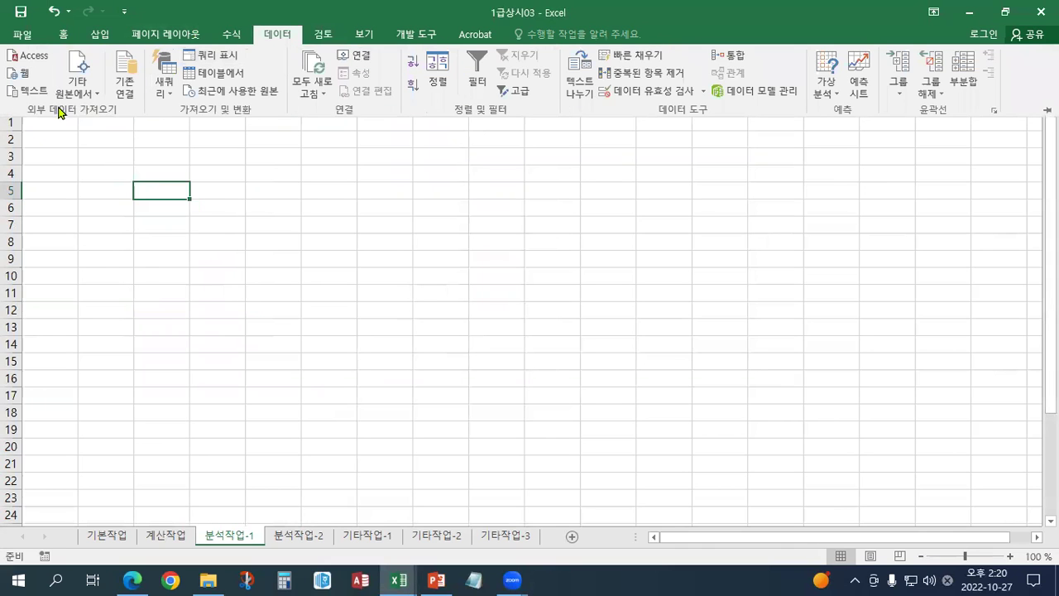
click(77, 82)
click(83, 351)
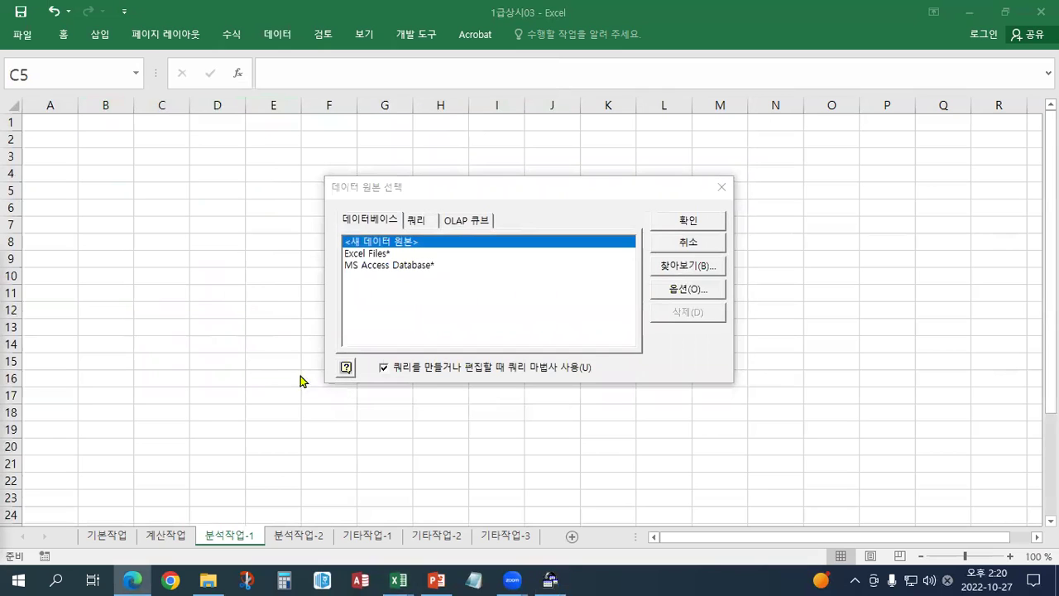
double_click(369, 267)
double_click(34, 111)
Include the 성별, 진료과목, 진료일 and 진료비 columns of the 상공병원 table in the new query
double_click(363, 175)
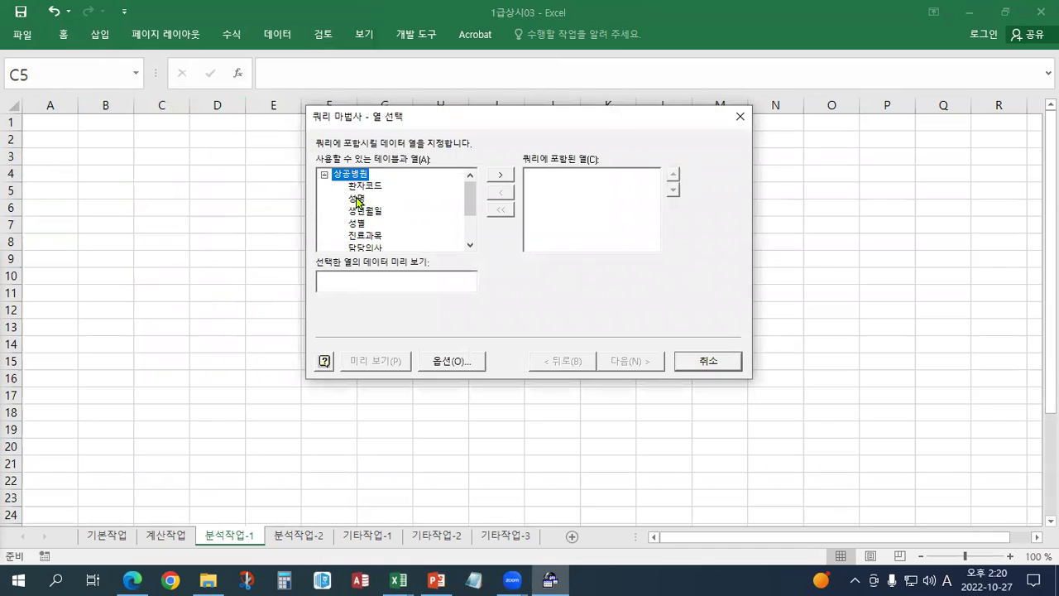
double_click(362, 225)
double_click(369, 225)
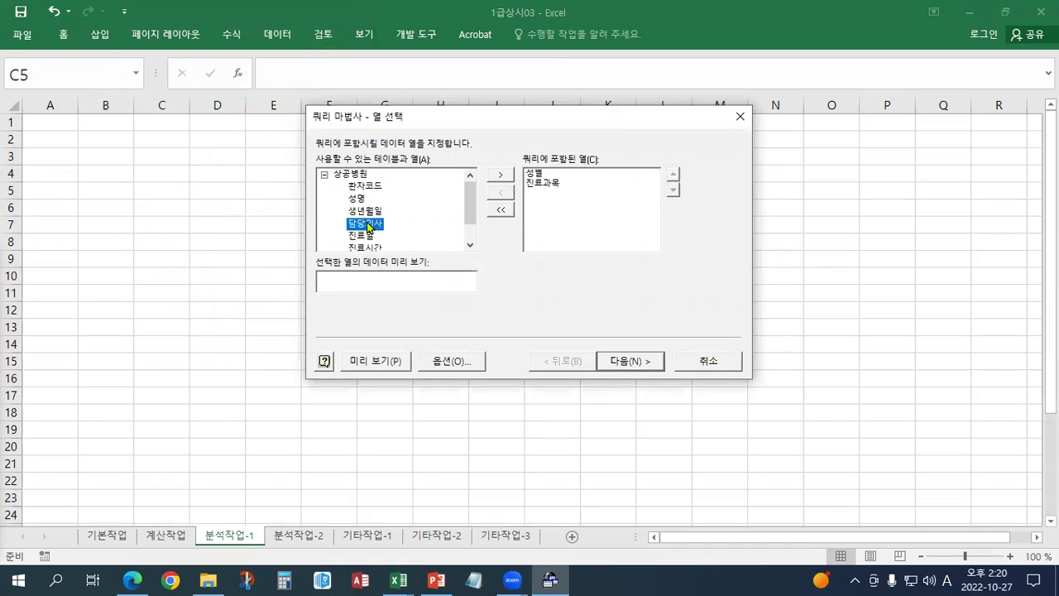
double_click(370, 237)
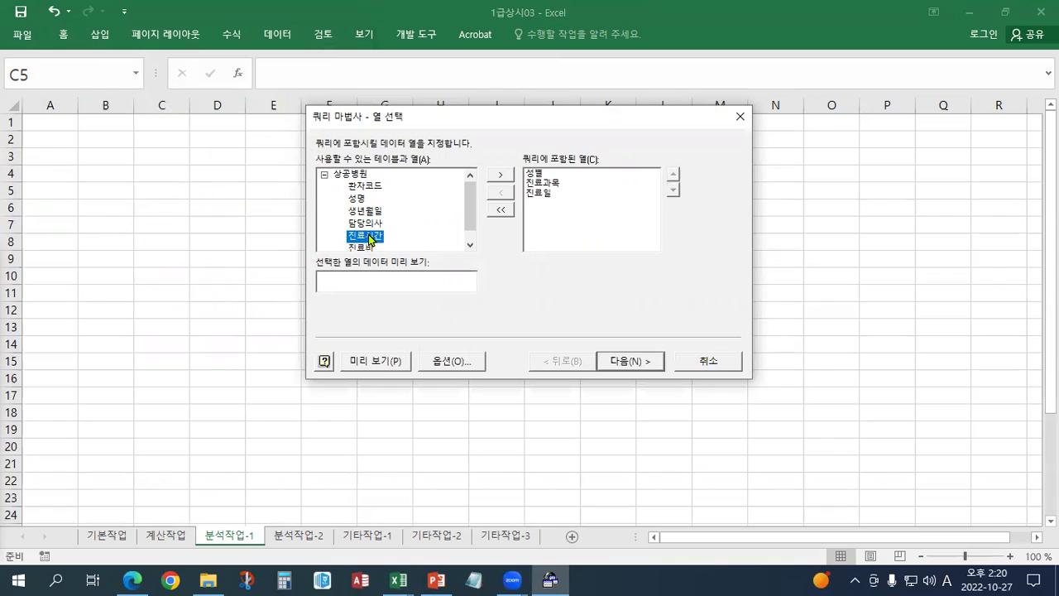
double_click(369, 246)
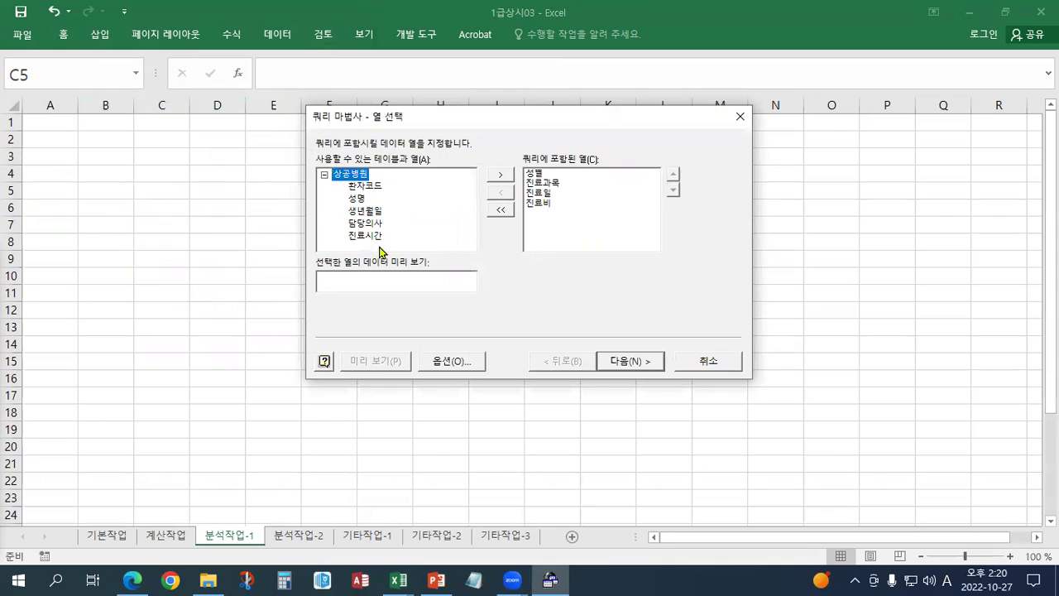
Finish the query without filters or sorting and return the data as a PivotTable report at B4 of the existing sheet
click(633, 363)
click(634, 364)
click(634, 362)
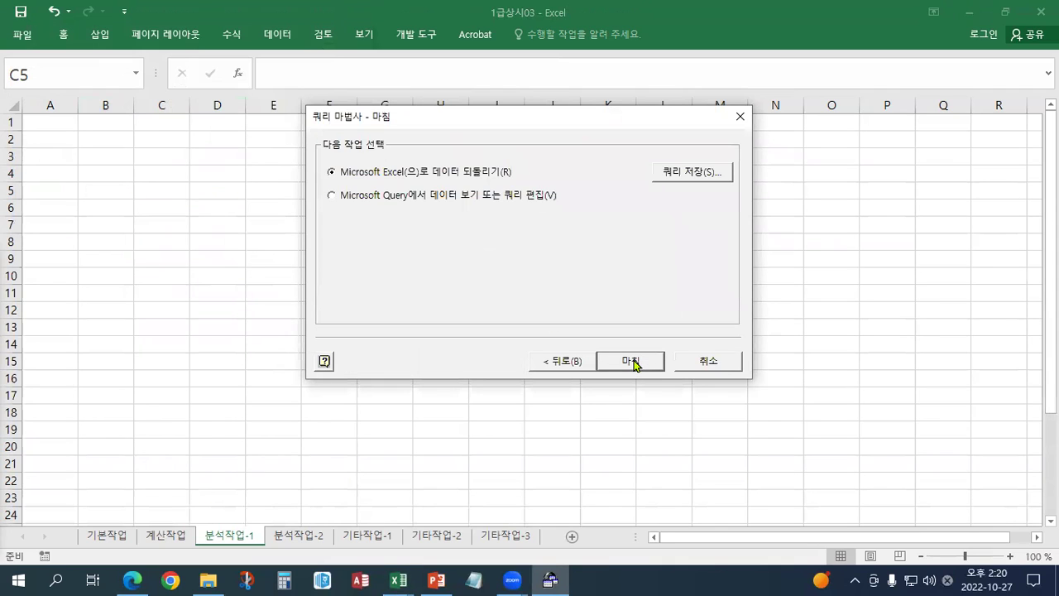
click(633, 364)
click(309, 221)
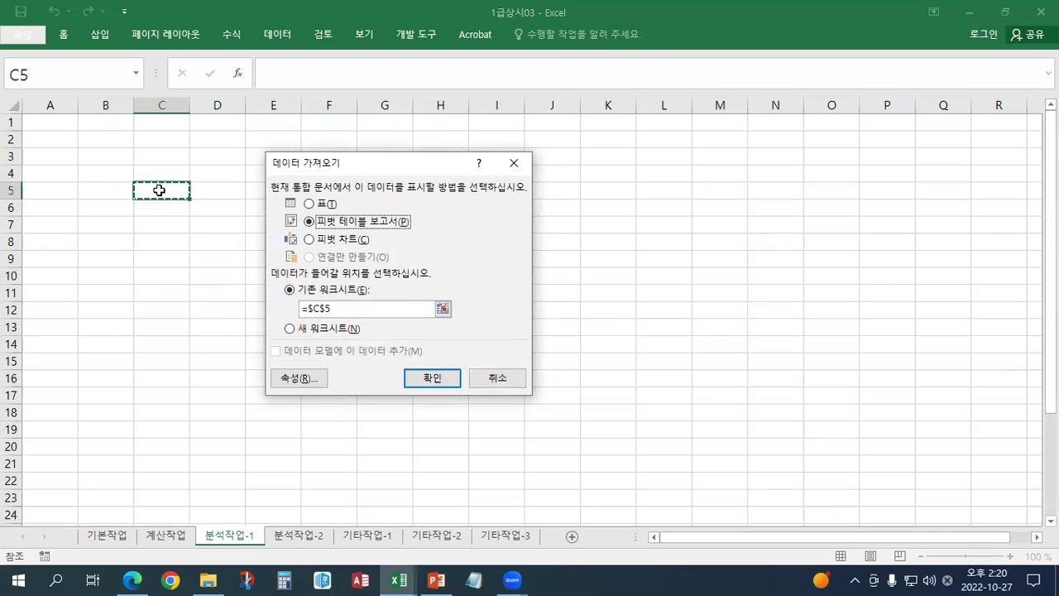
click(116, 174)
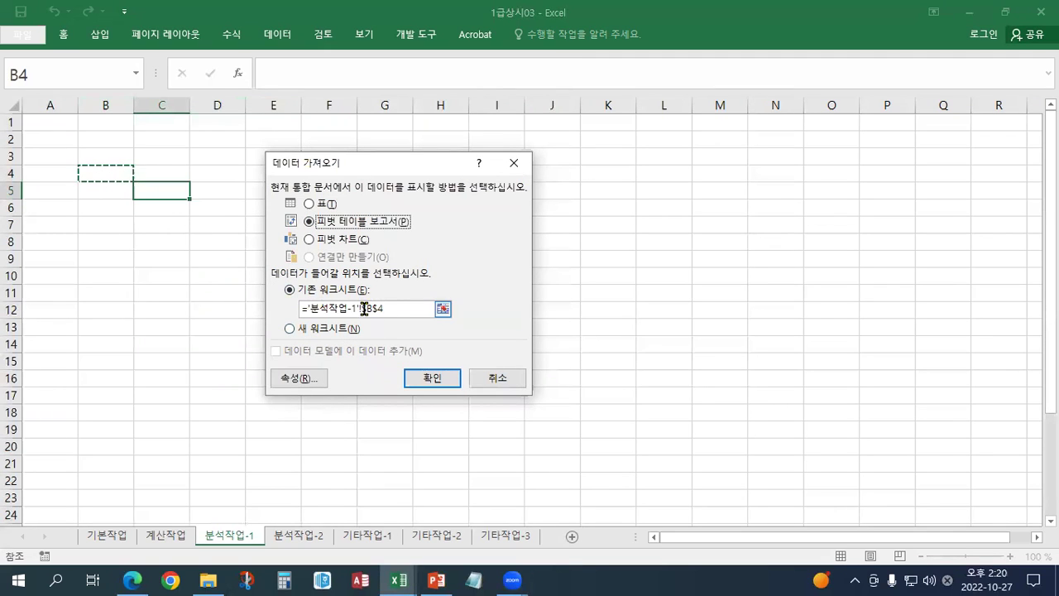
click(432, 378)
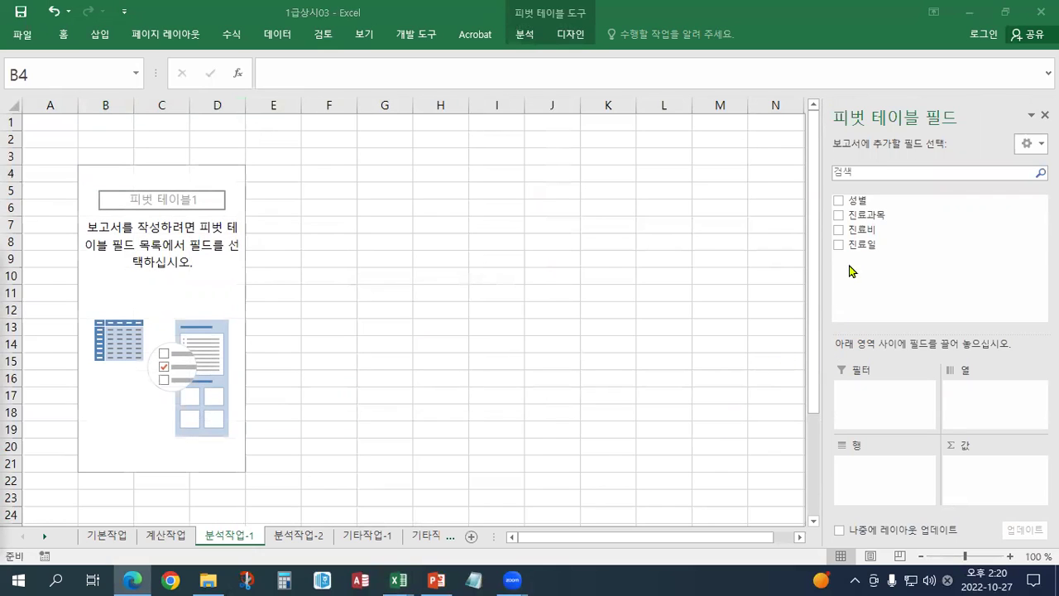
Lay out the PivotTable with 진료일 in rows, 성별 in columns, 진료비 in values and 진료과목 as the filter
drag(859, 250, 859, 491)
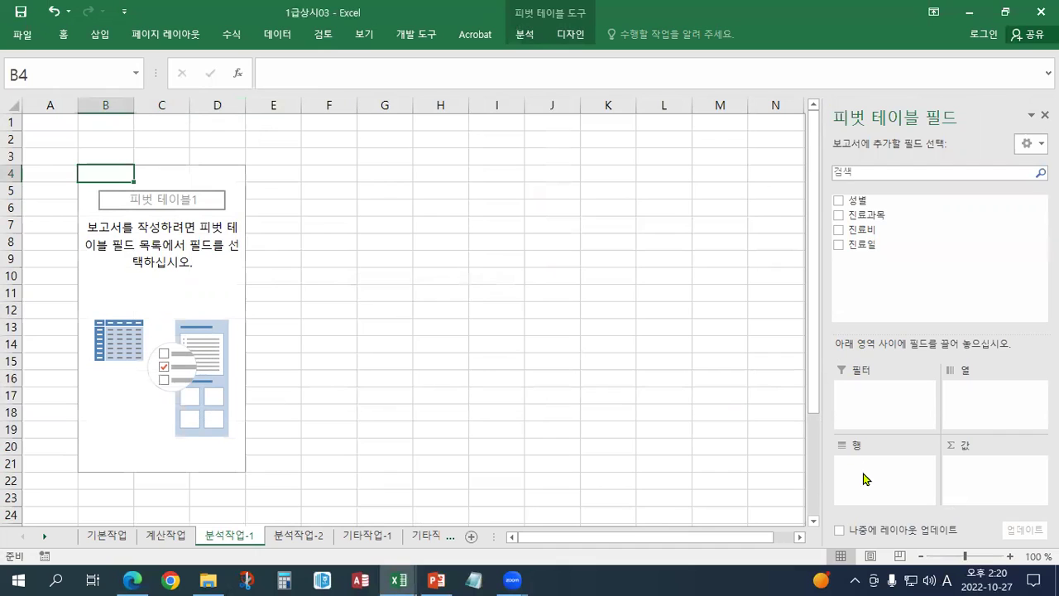
drag(862, 248, 864, 481)
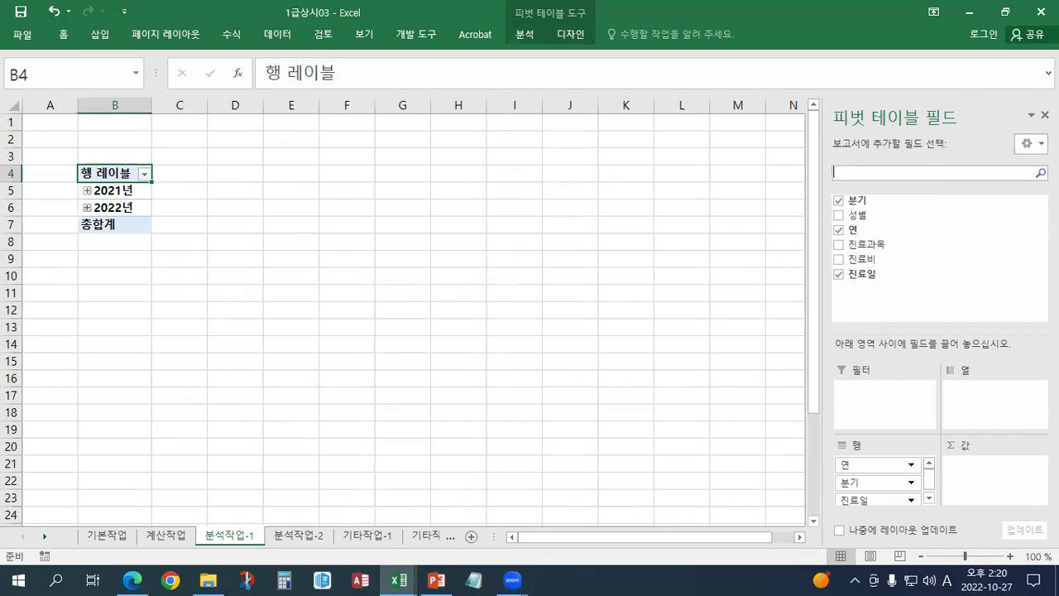
drag(859, 214, 990, 406)
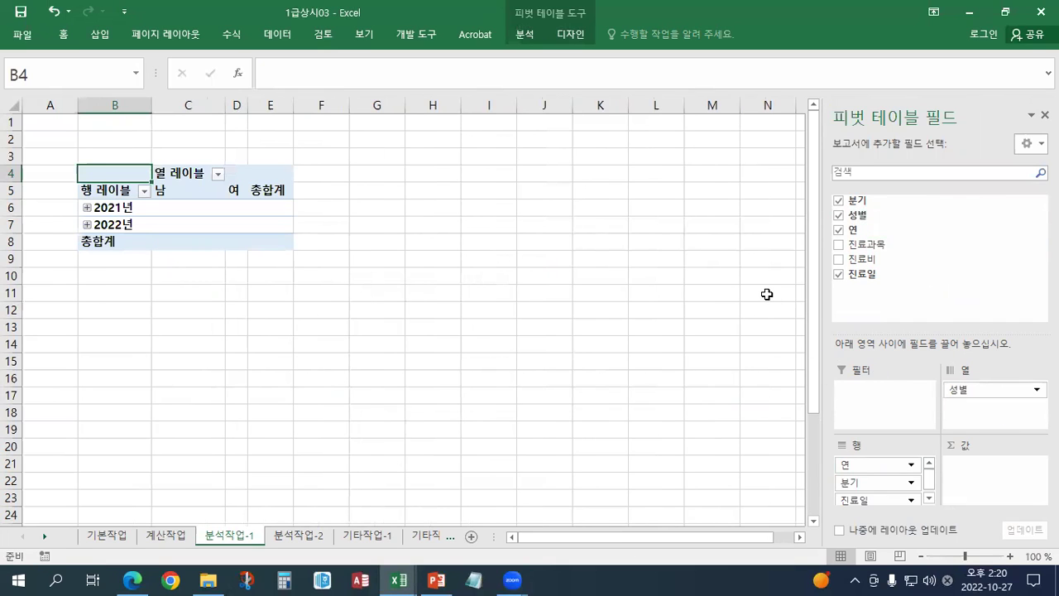
drag(861, 259, 986, 492)
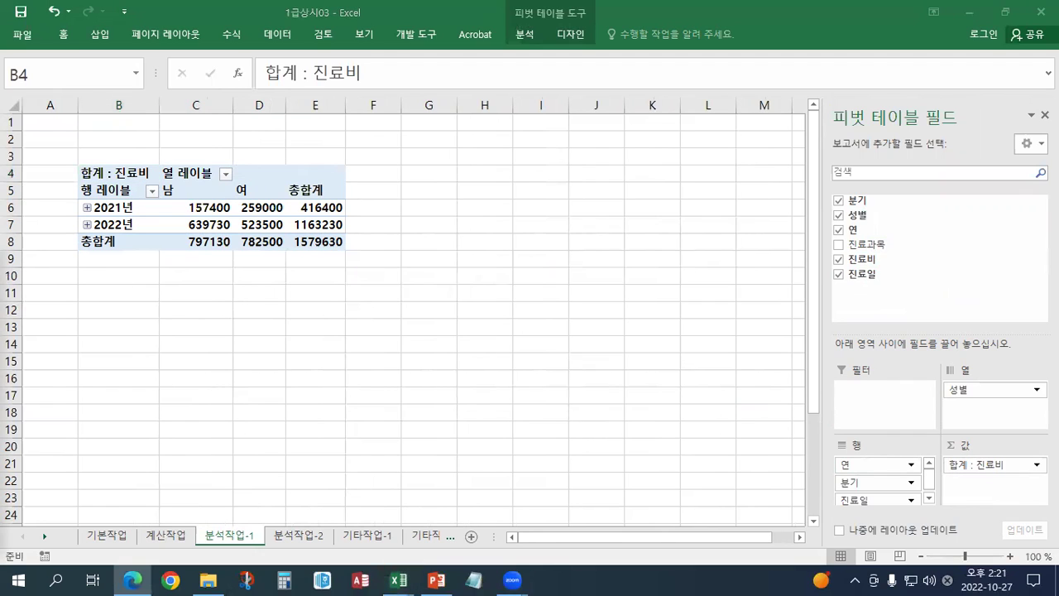
drag(863, 246, 879, 389)
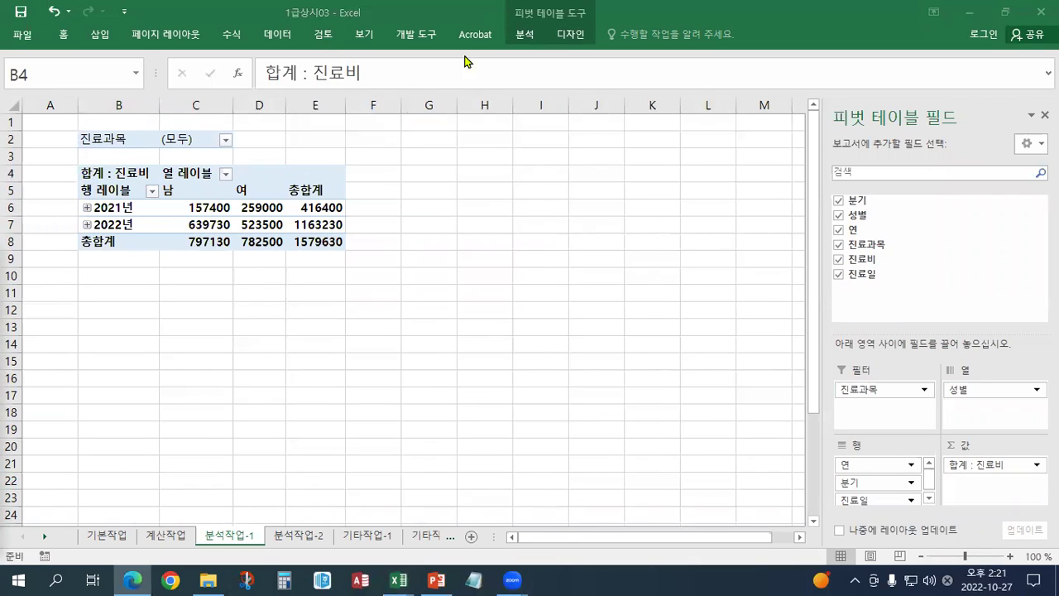
Show the PivotTable report in outline form (개요 형식으로 표시)
click(567, 36)
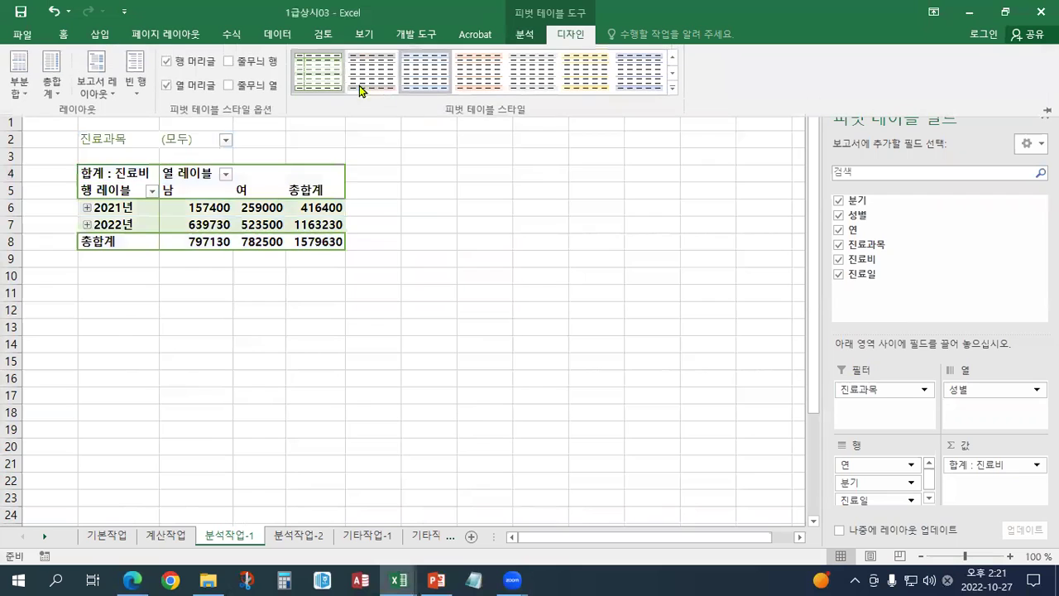
click(86, 99)
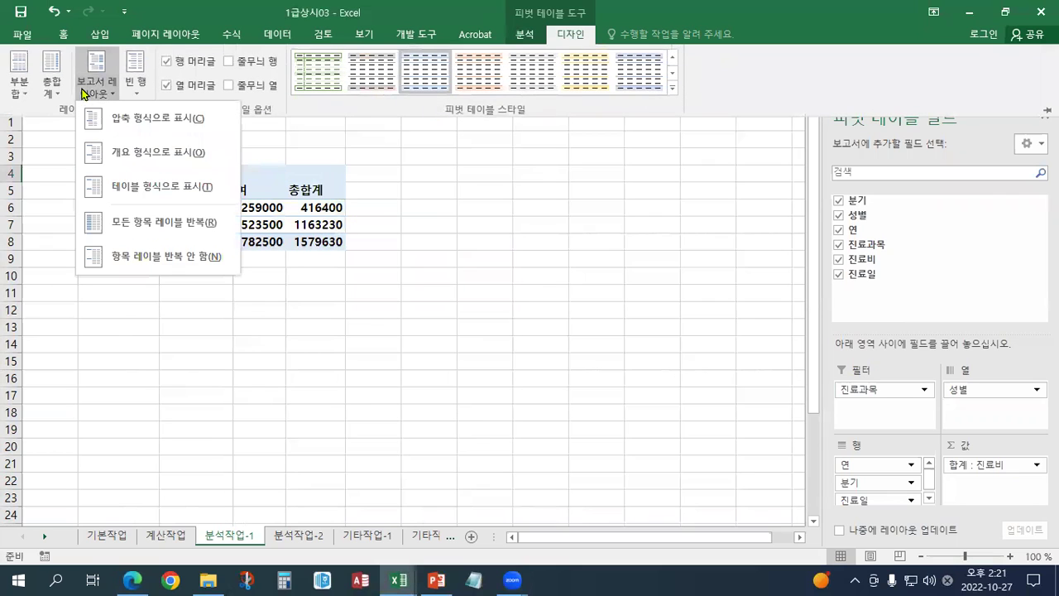
click(92, 157)
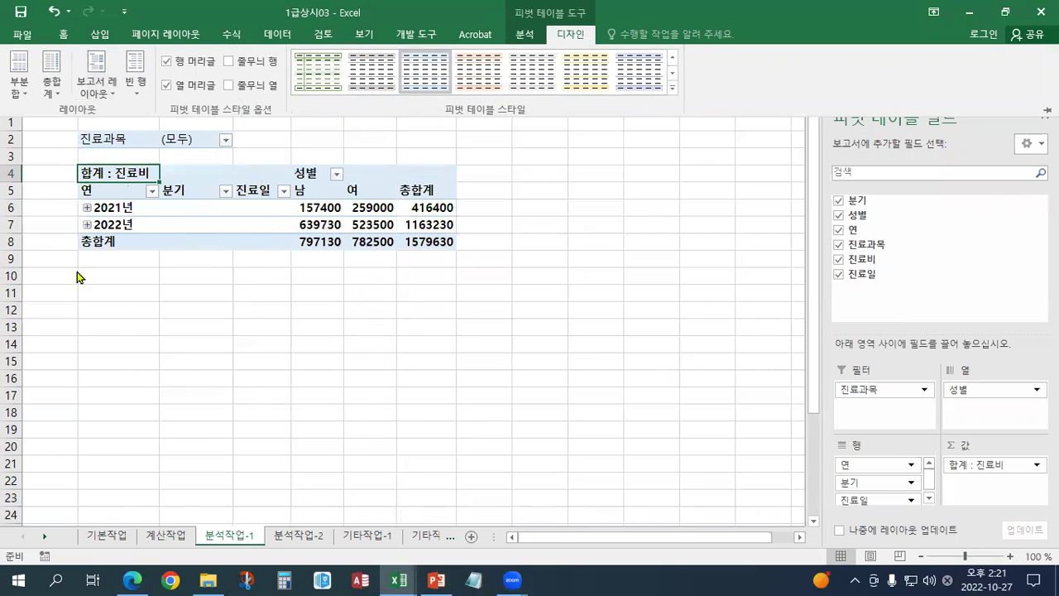
Group the 진료일 row dates by month (월) only, removing the quarter (분기) and year (연) units
click(124, 215)
click(115, 208)
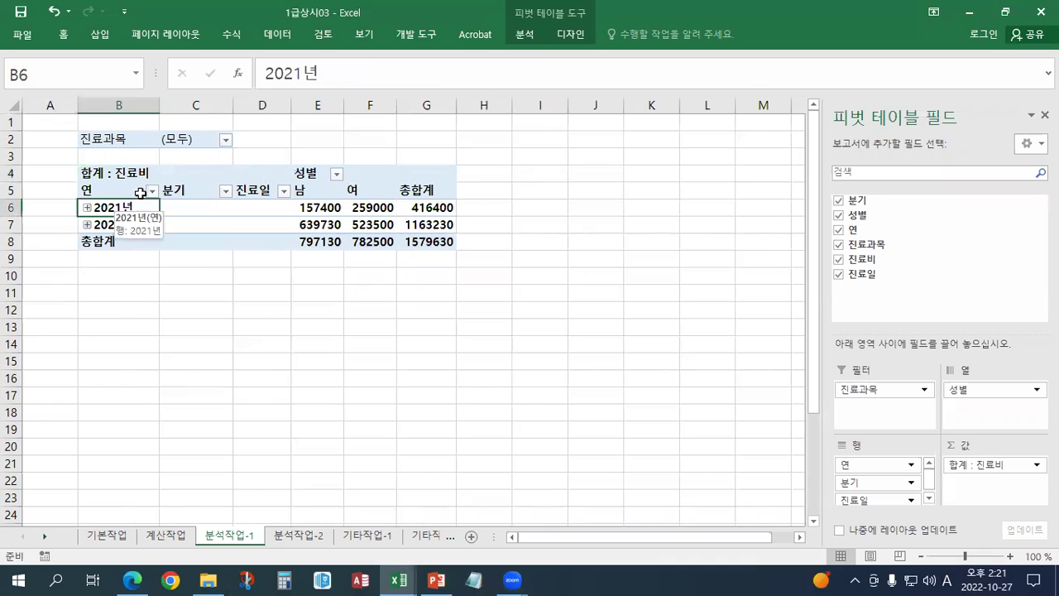
click(526, 37)
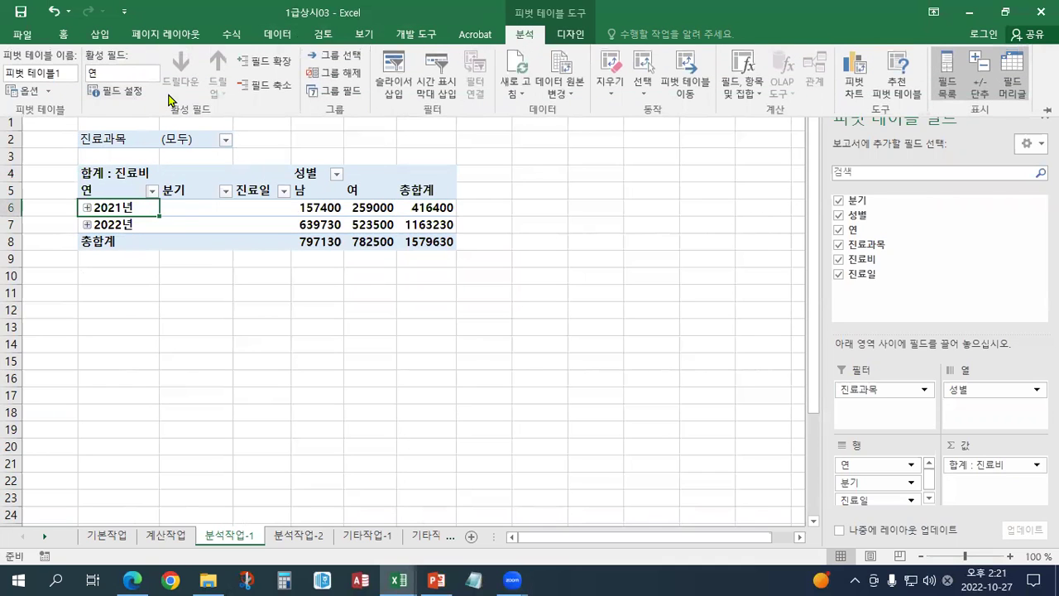
click(332, 93)
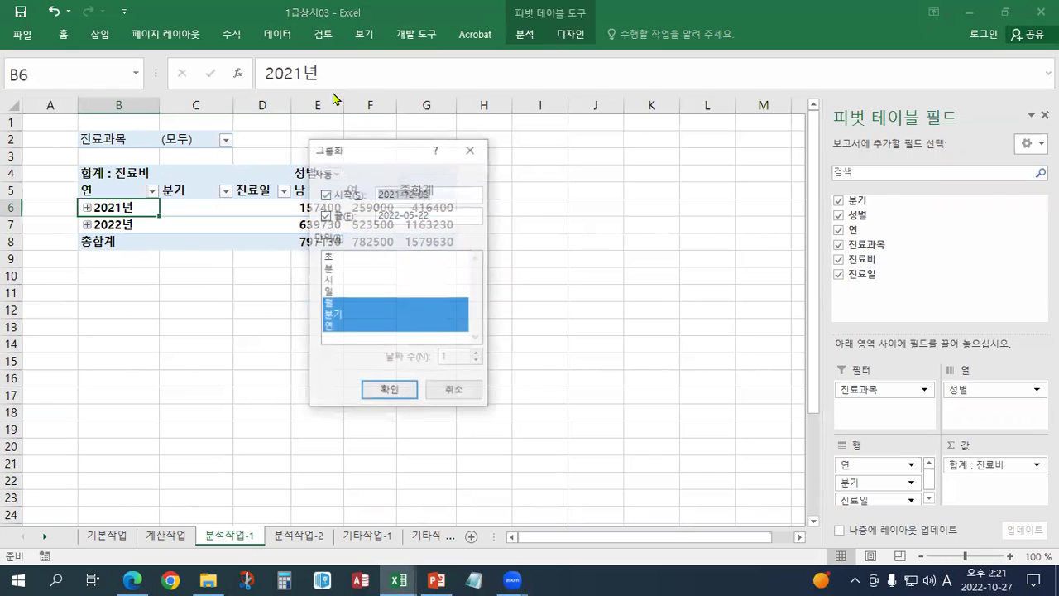
click(333, 317)
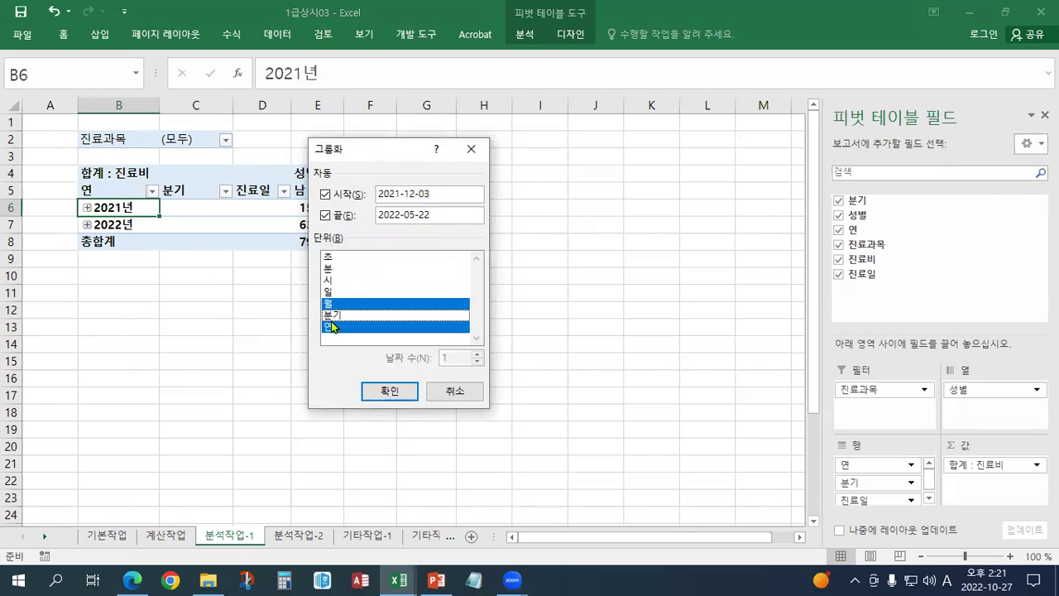
click(332, 328)
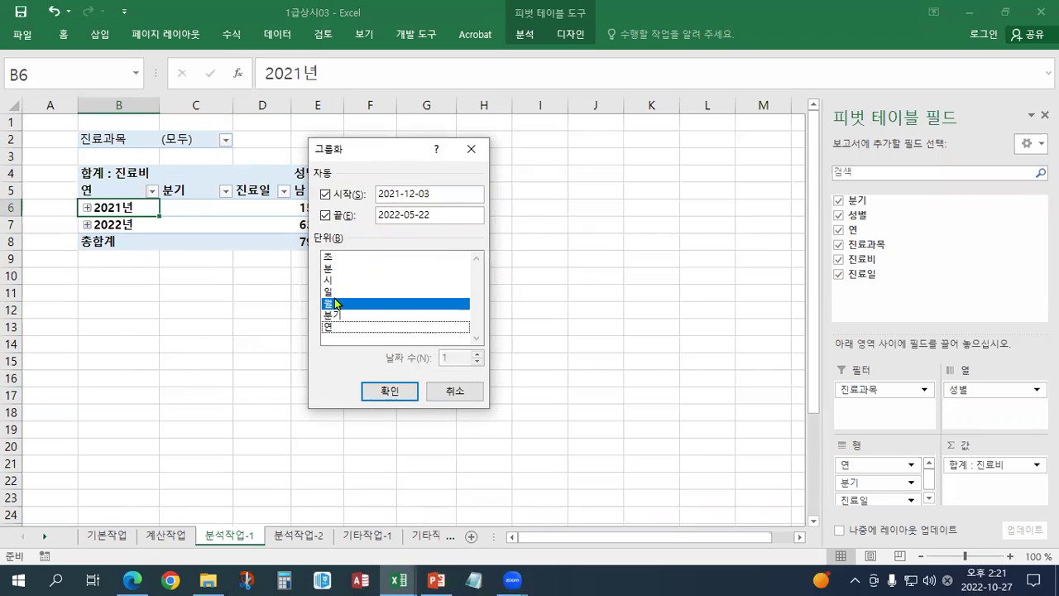
click(385, 392)
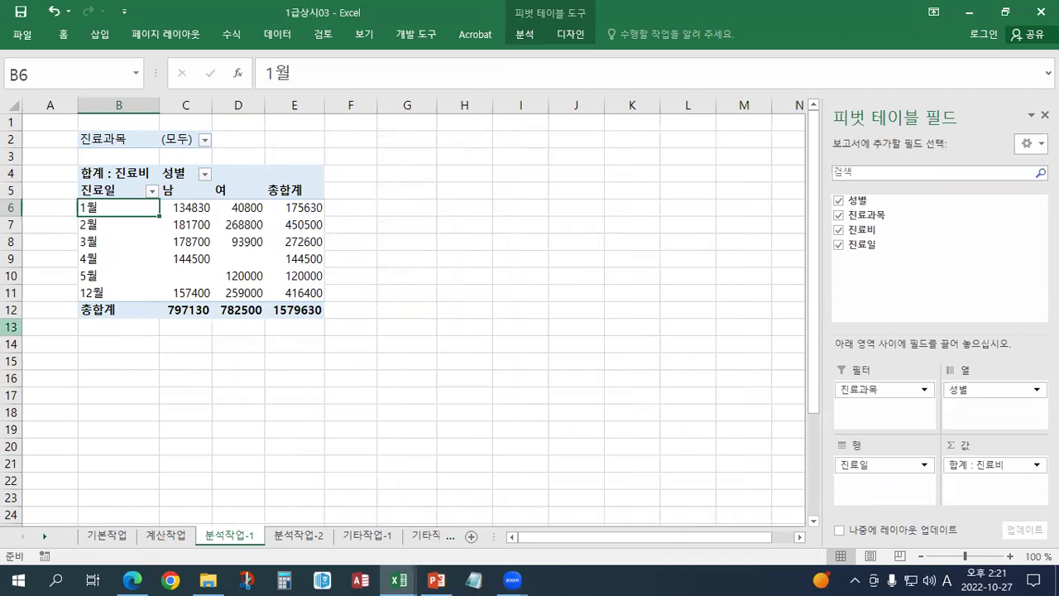
Show the 진료비 values in the PivotTable as a percentage of the column total (열 합계 비율)
click(196, 226)
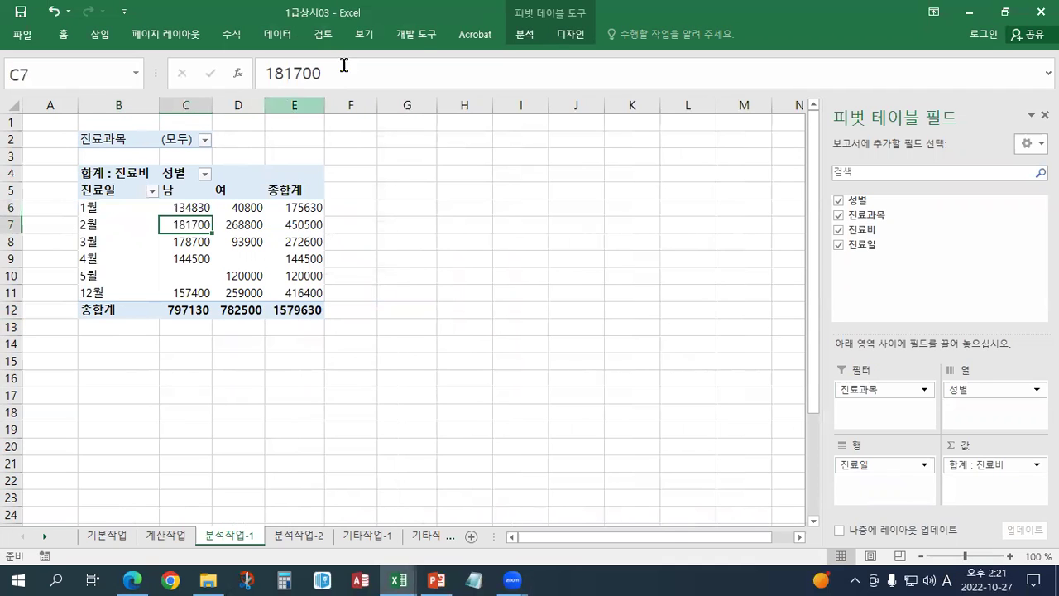
double_click(524, 34)
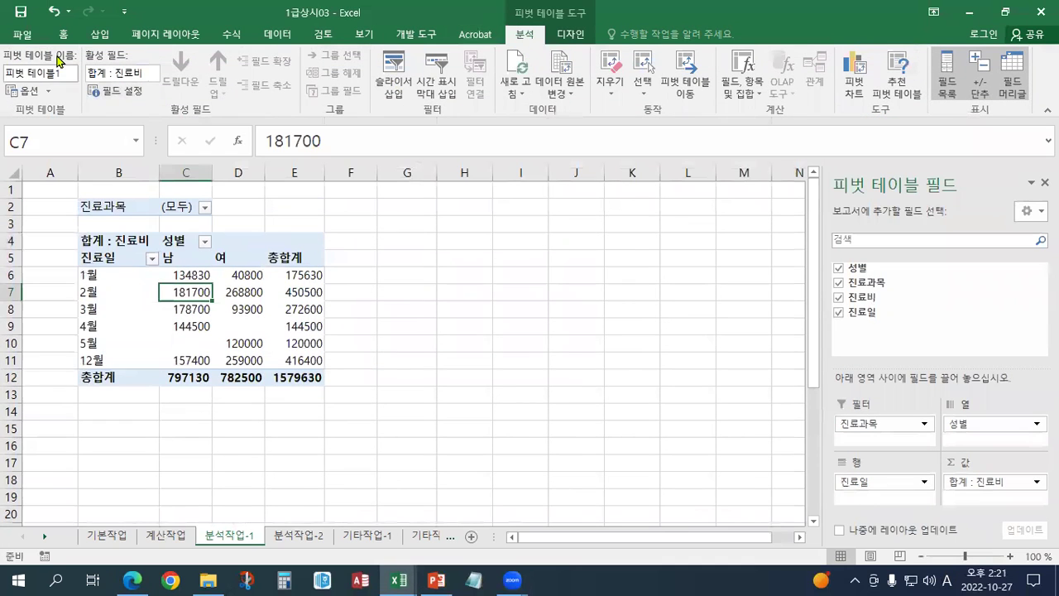
click(124, 95)
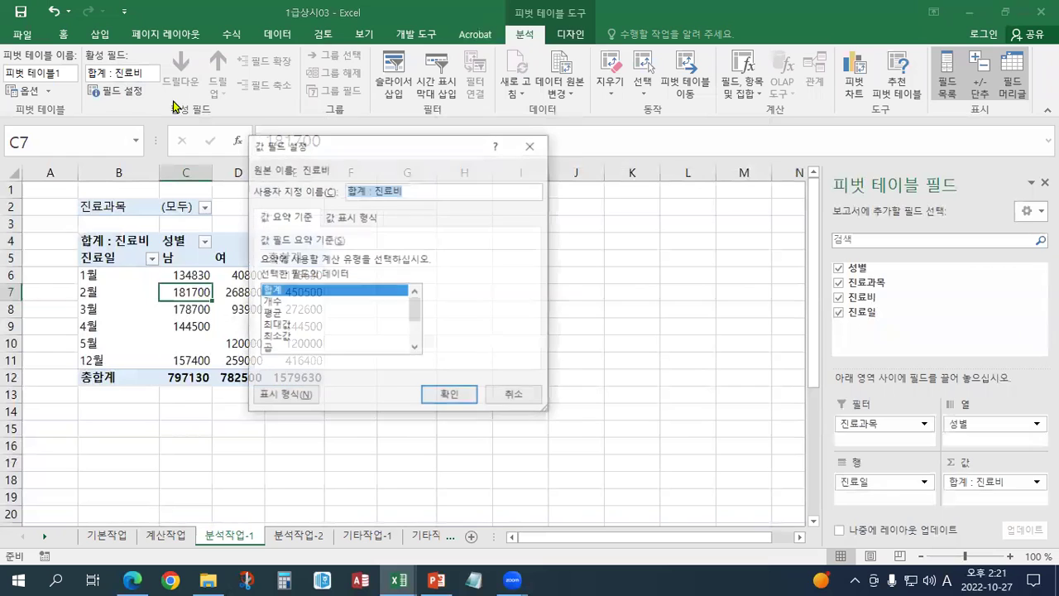
drag(360, 142, 565, 137)
click(552, 210)
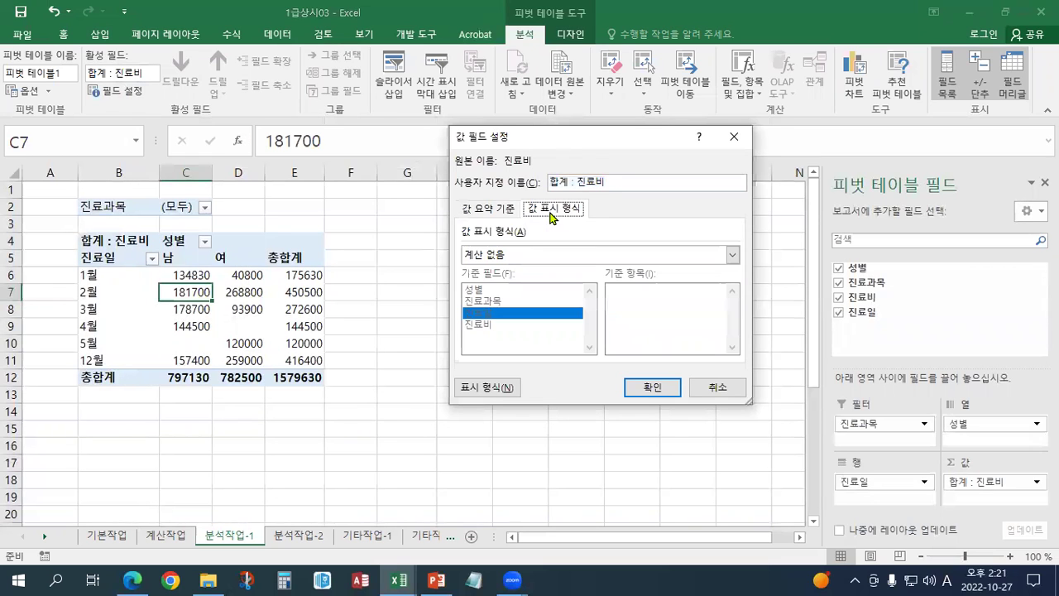
click(546, 263)
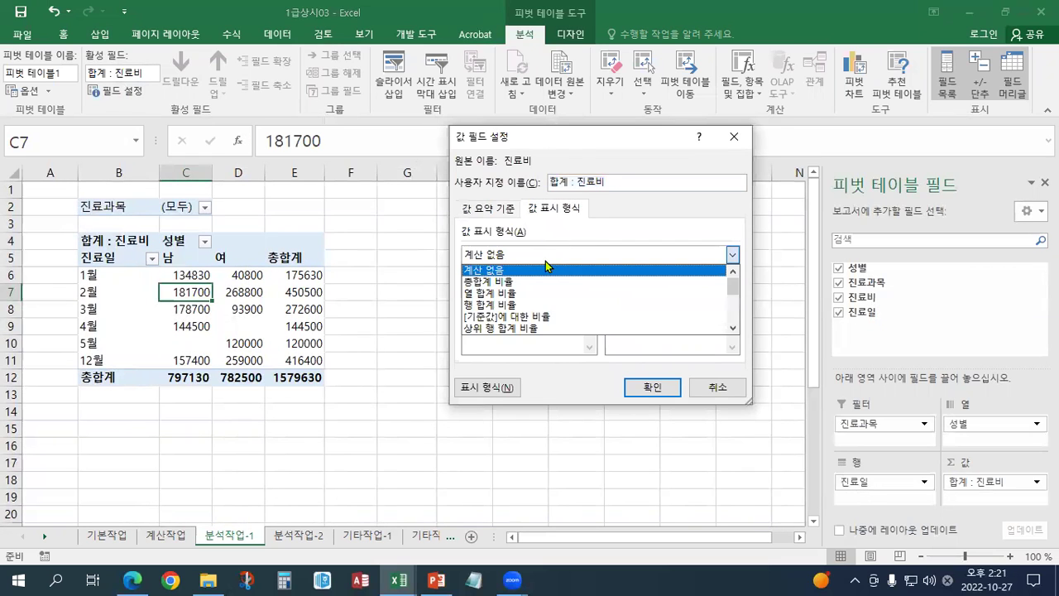
click(527, 293)
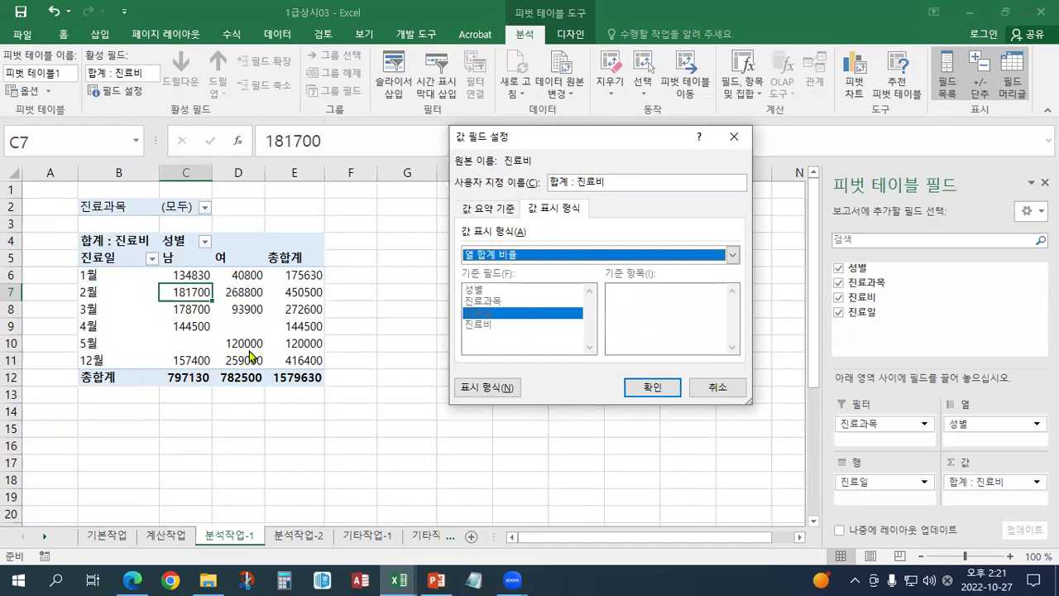
click(646, 388)
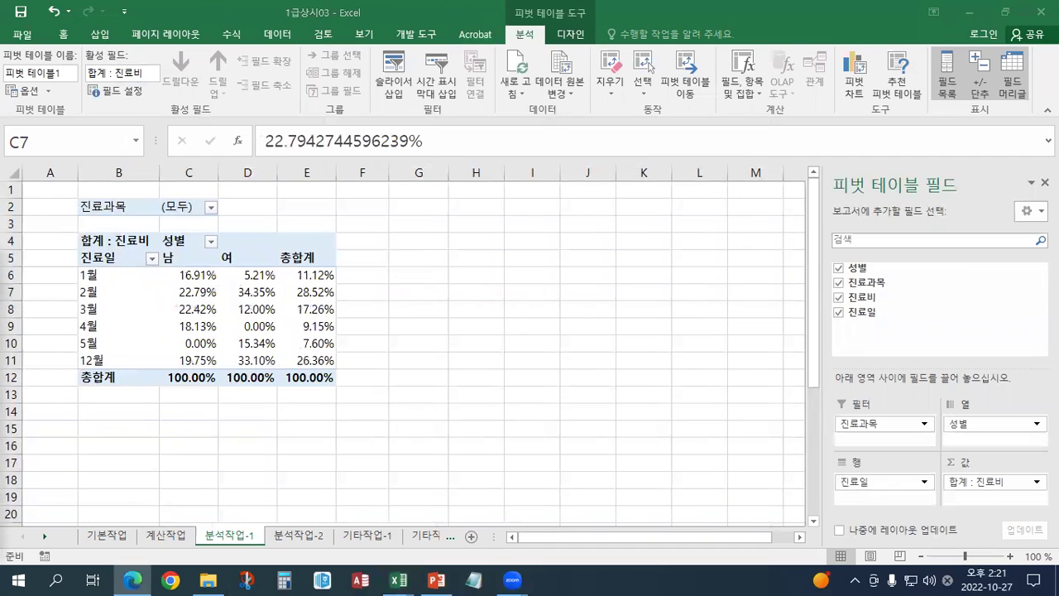
Format the 진료비 value field as a percentage (백분율) with 0 decimal places
click(193, 299)
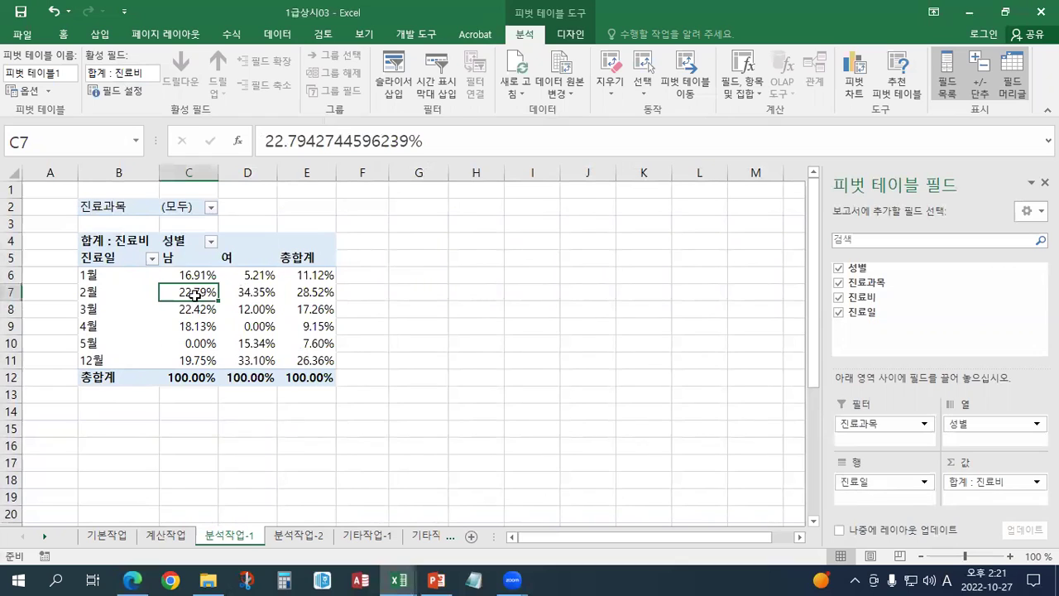
click(135, 97)
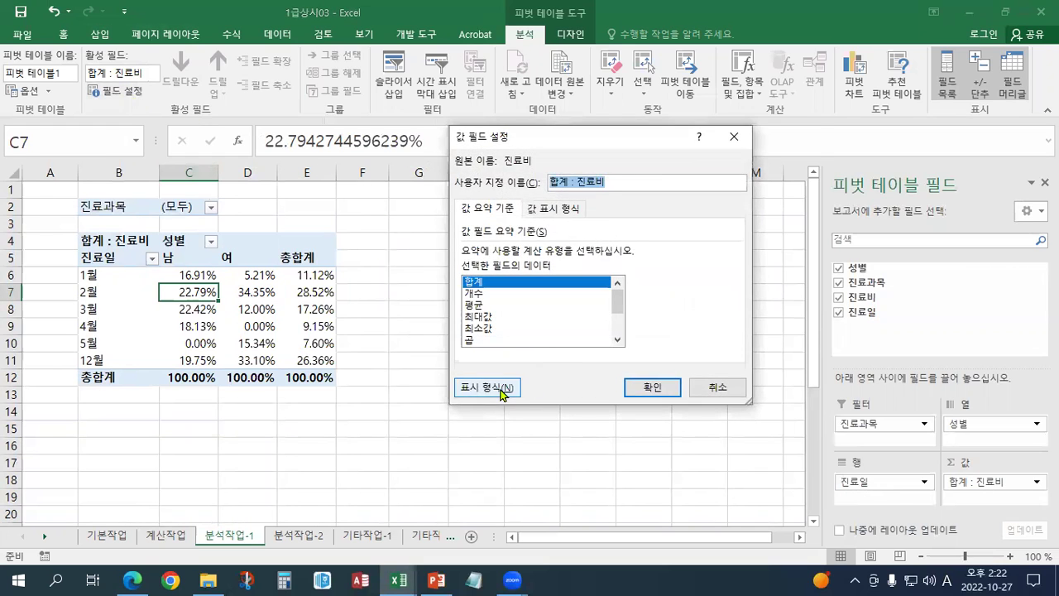
click(487, 386)
drag(465, 90, 635, 120)
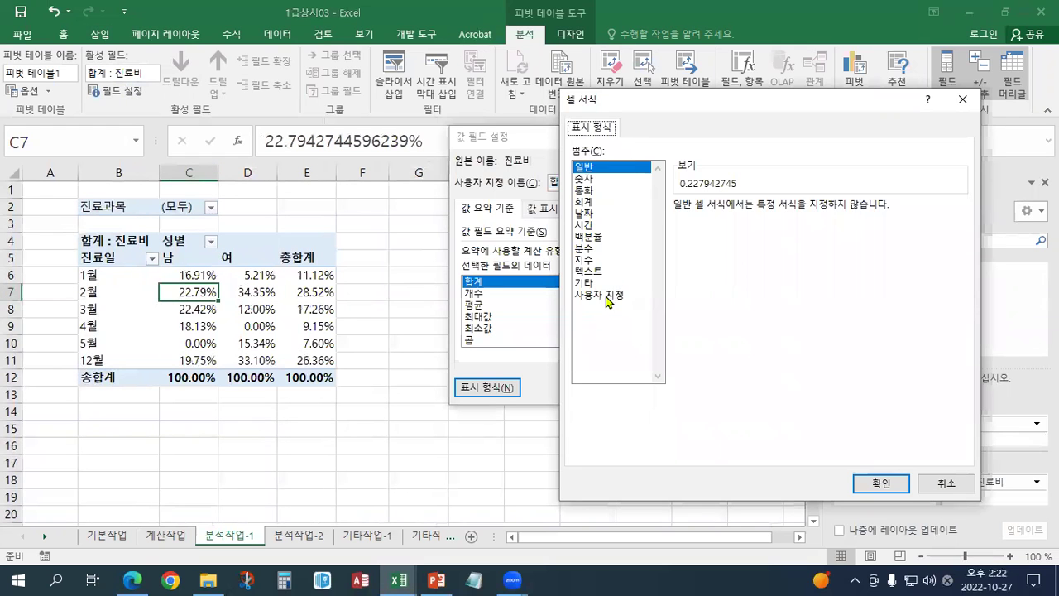
click(609, 296)
click(602, 191)
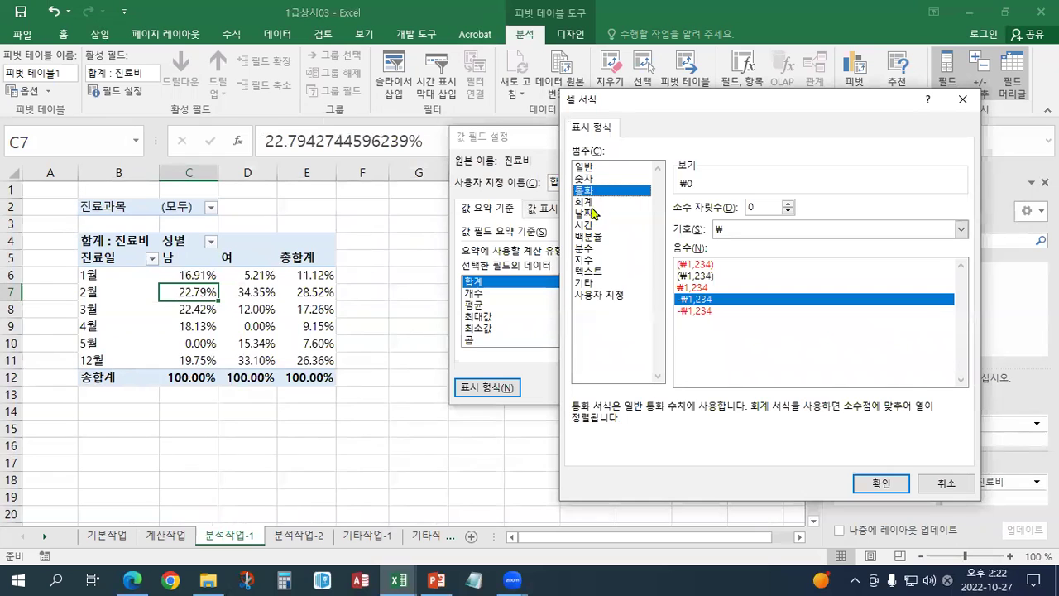
click(592, 236)
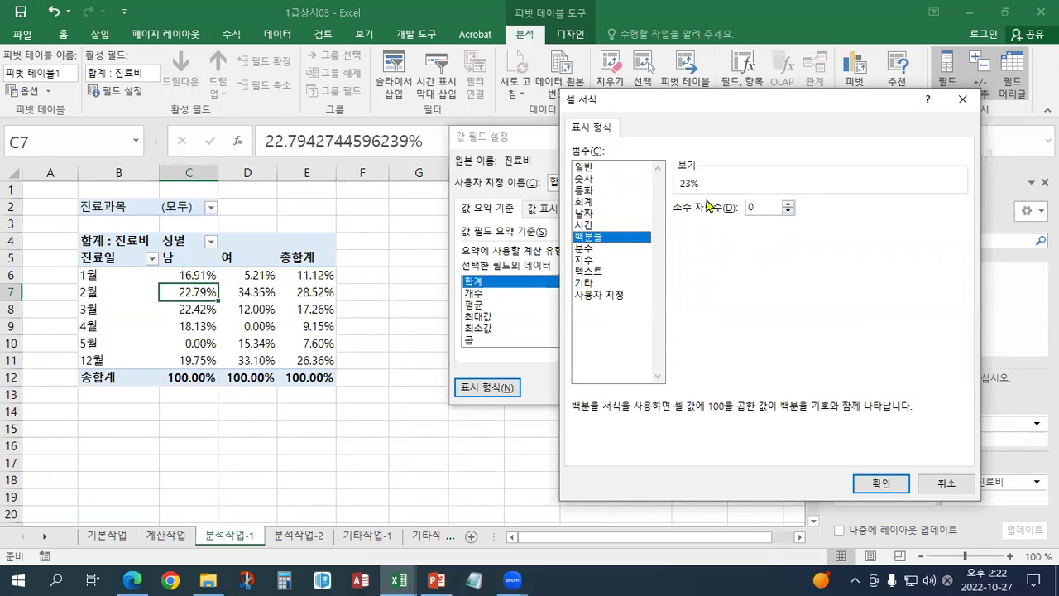
click(867, 481)
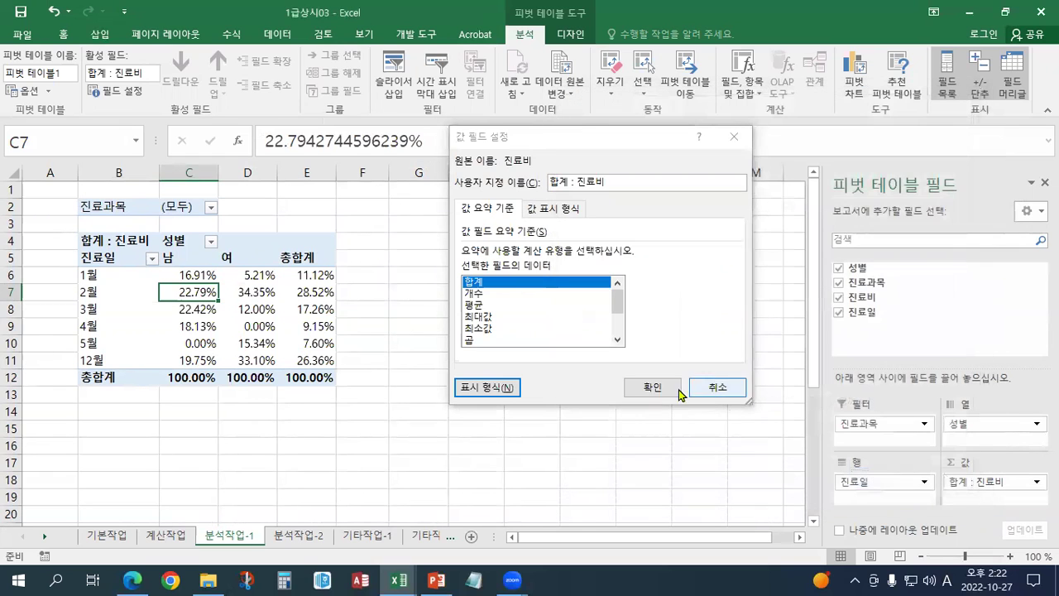
click(677, 392)
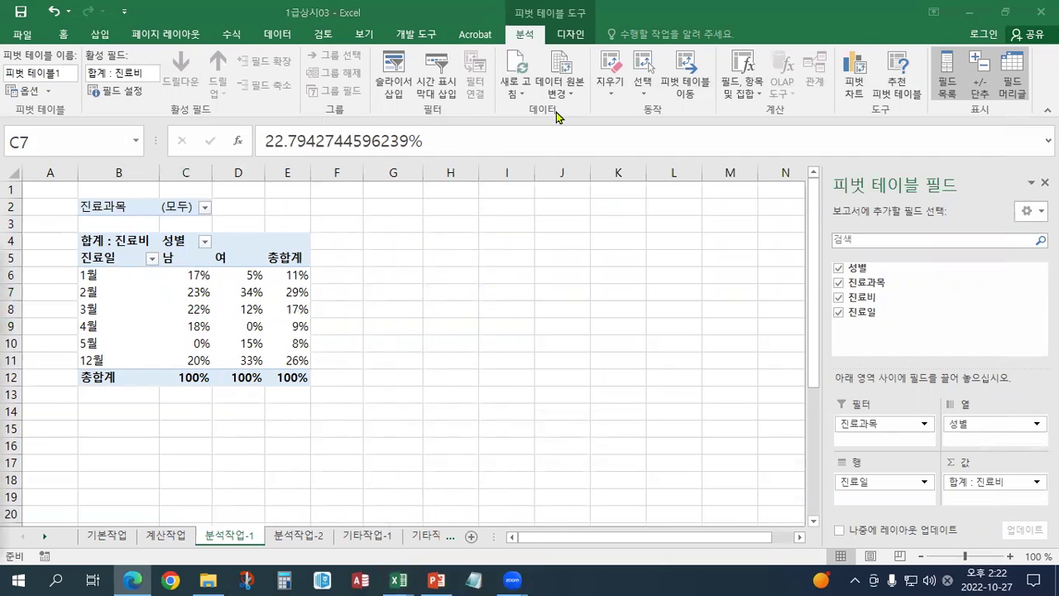
Apply the orange PivotTable style from the first row of the 보통 group
click(572, 34)
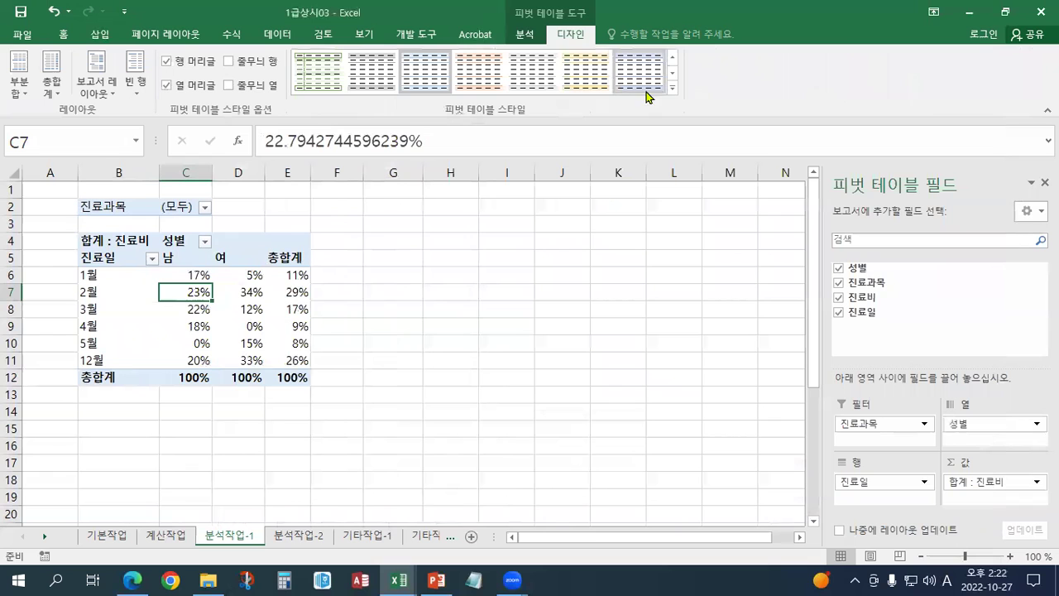
click(672, 91)
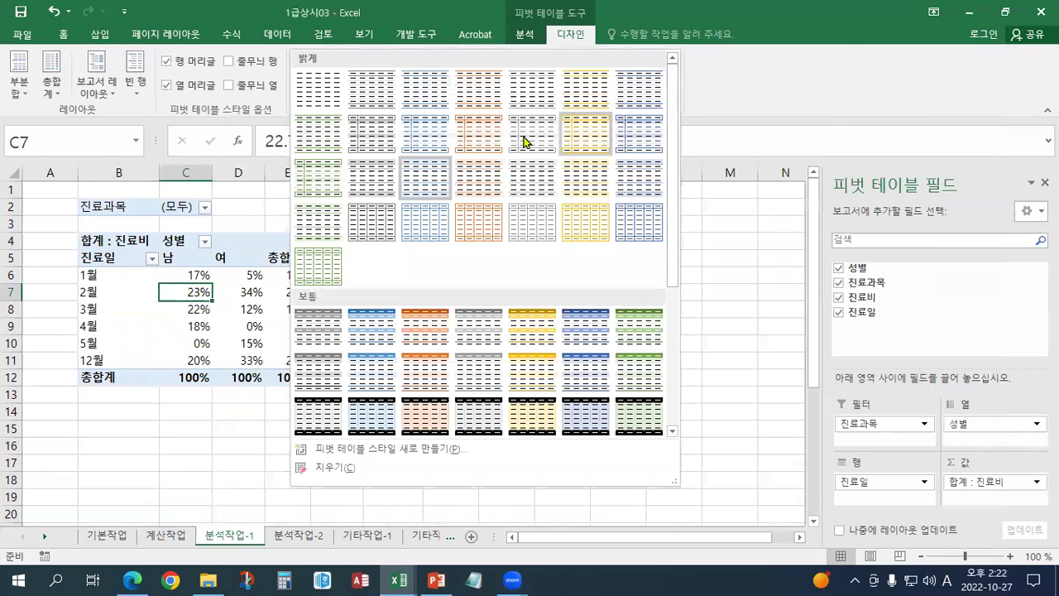
click(418, 327)
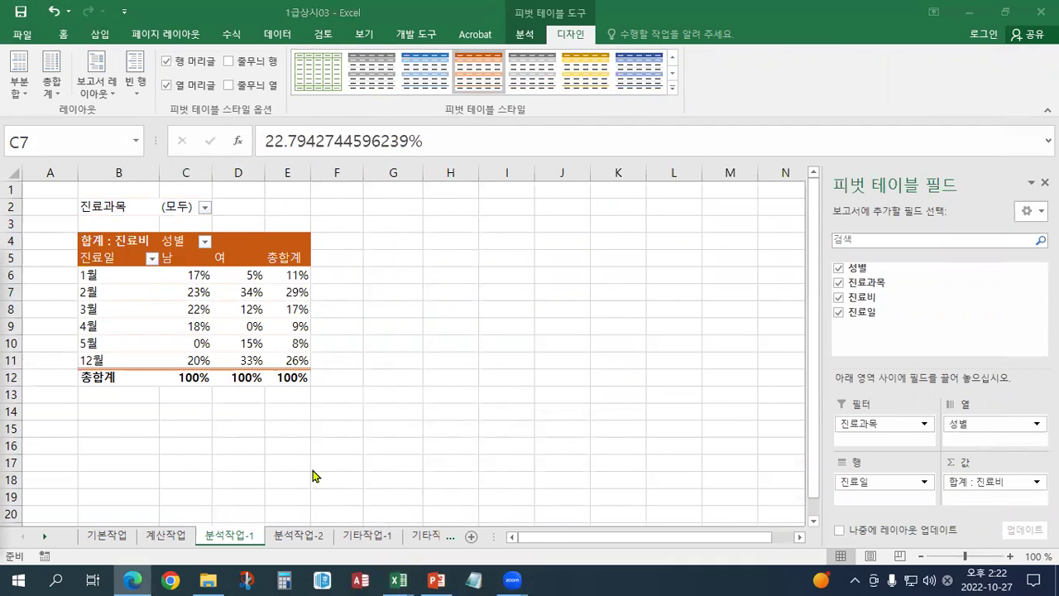
On the 분석작업-2 sheet, start a custom (사용자 지정) data validation rule for the 이메일 cells F3:F25
click(299, 535)
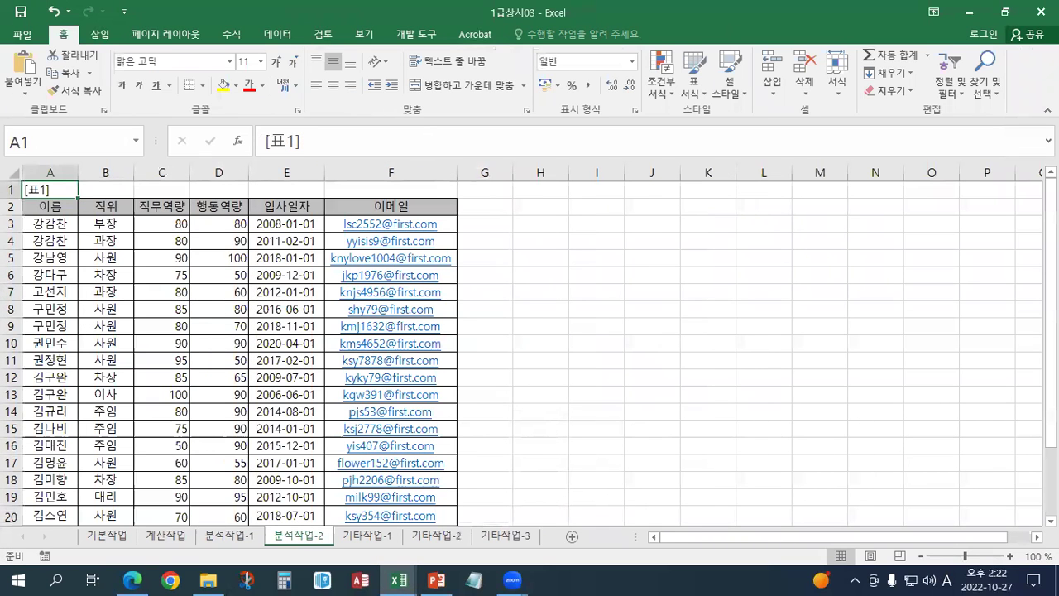
scroll(530, 353, down, 2)
scroll(530, 354, up, 2)
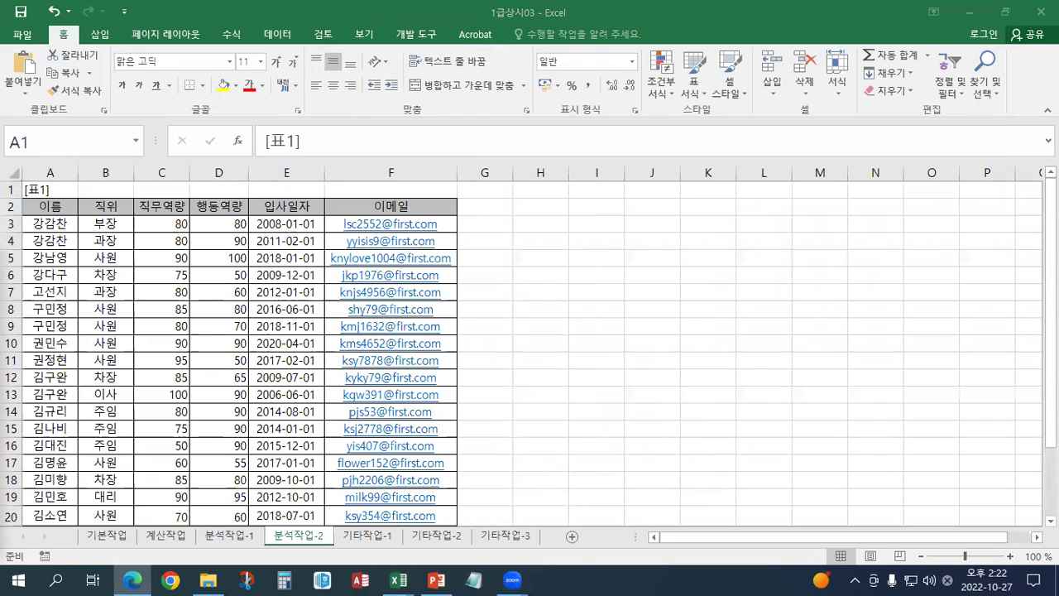
key(alt+Tab)
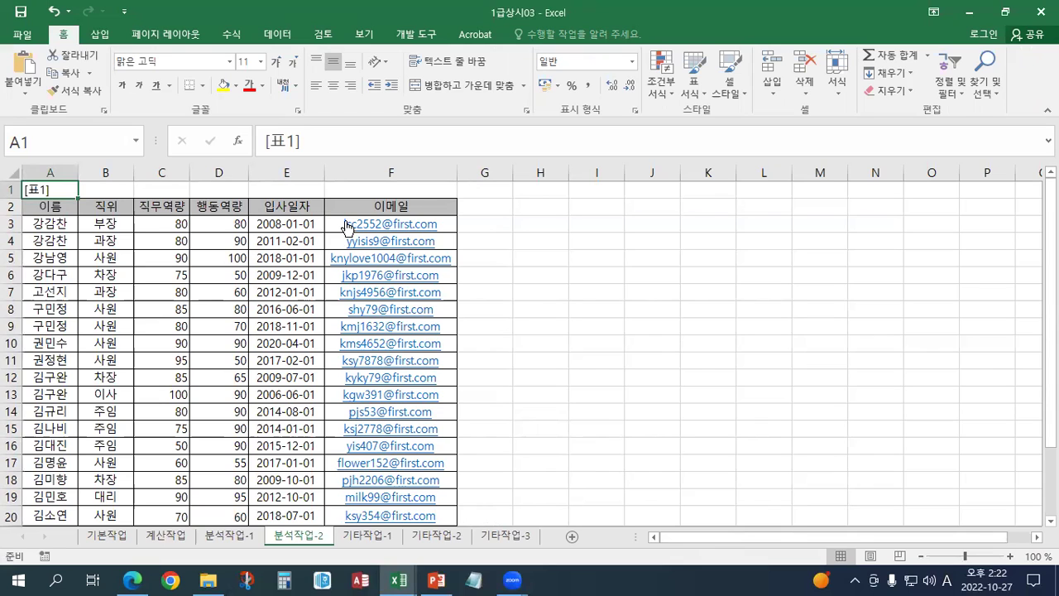
mouse_move(340, 226)
mouse_down()
mouse_move(329, 310)
mouse_move(333, 225)
mouse_up()
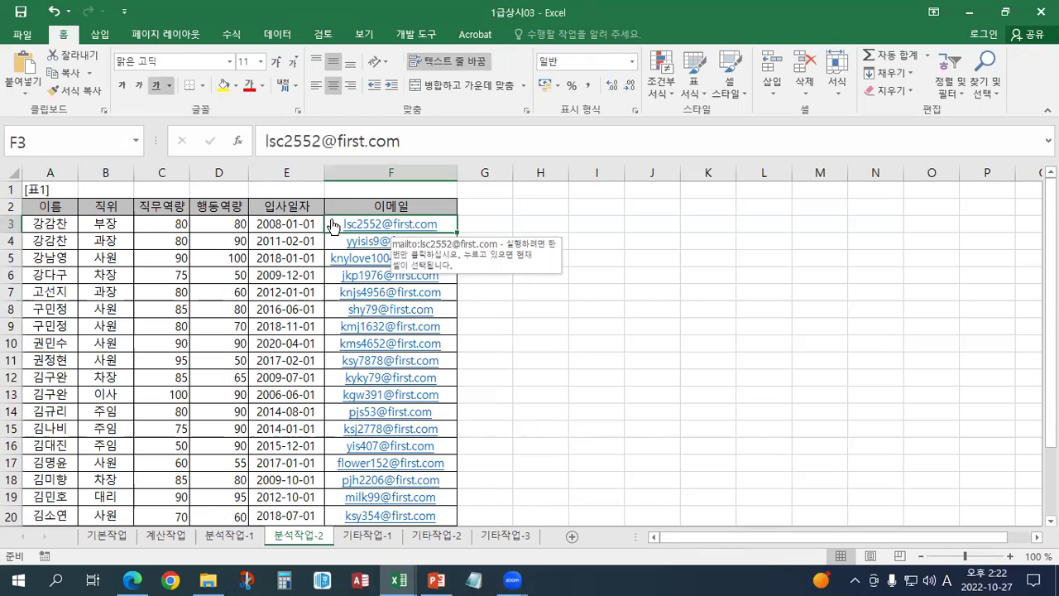
drag(332, 225, 350, 480)
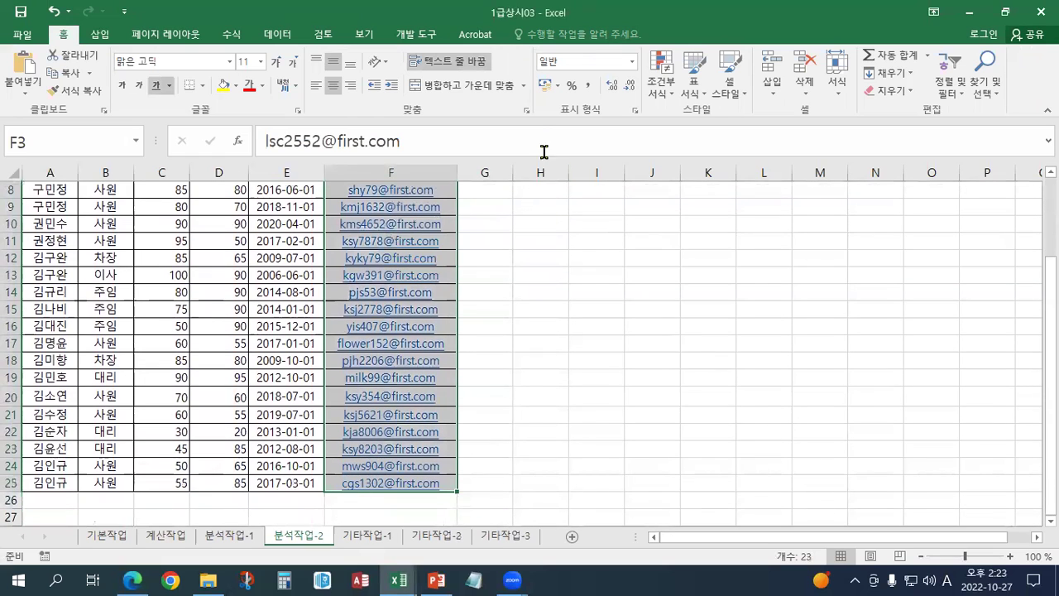
click(268, 34)
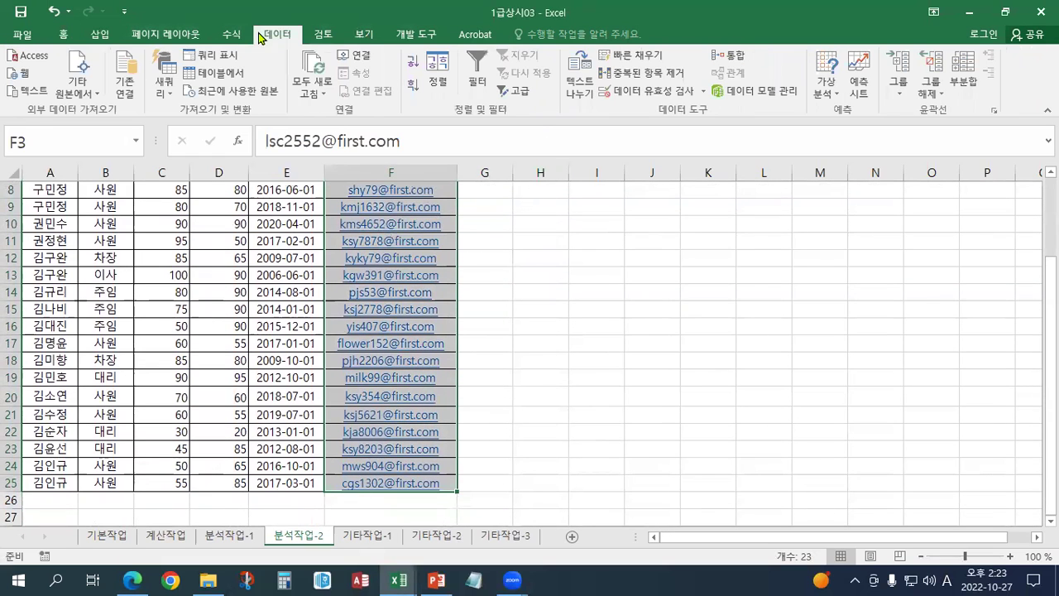
click(649, 90)
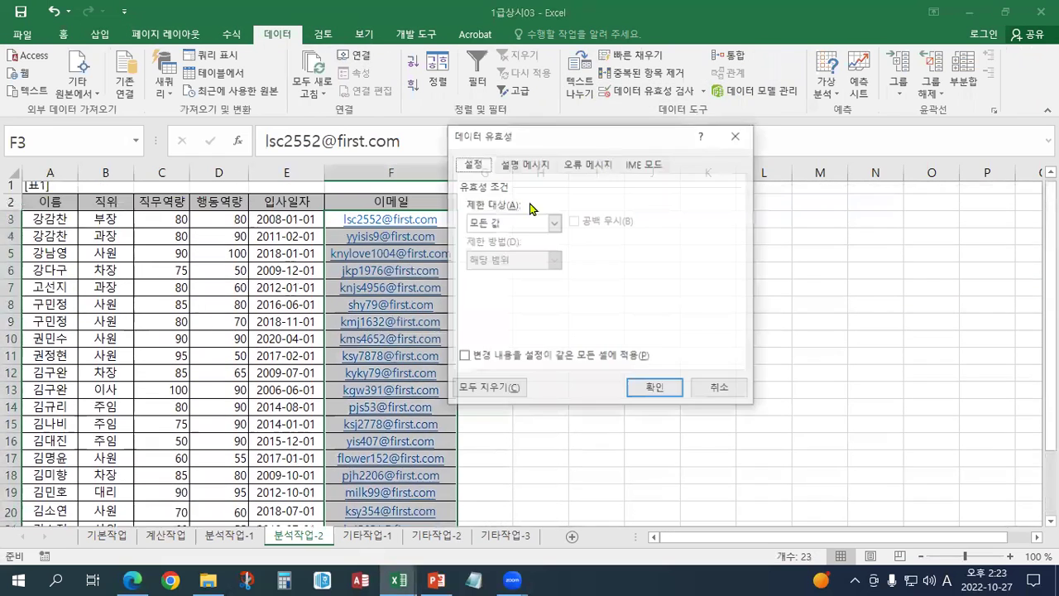
click(496, 223)
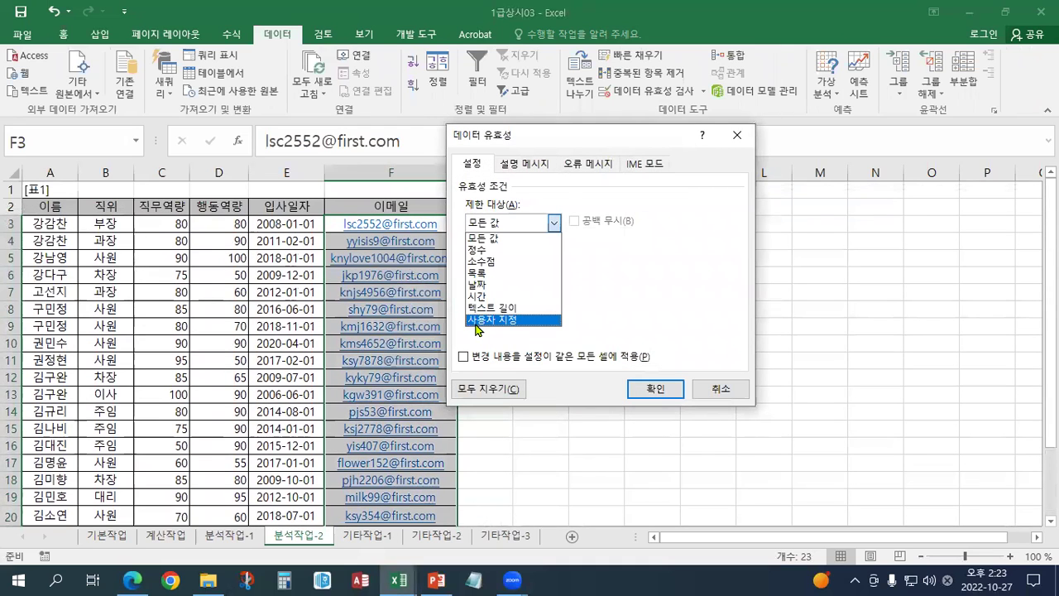
click(488, 319)
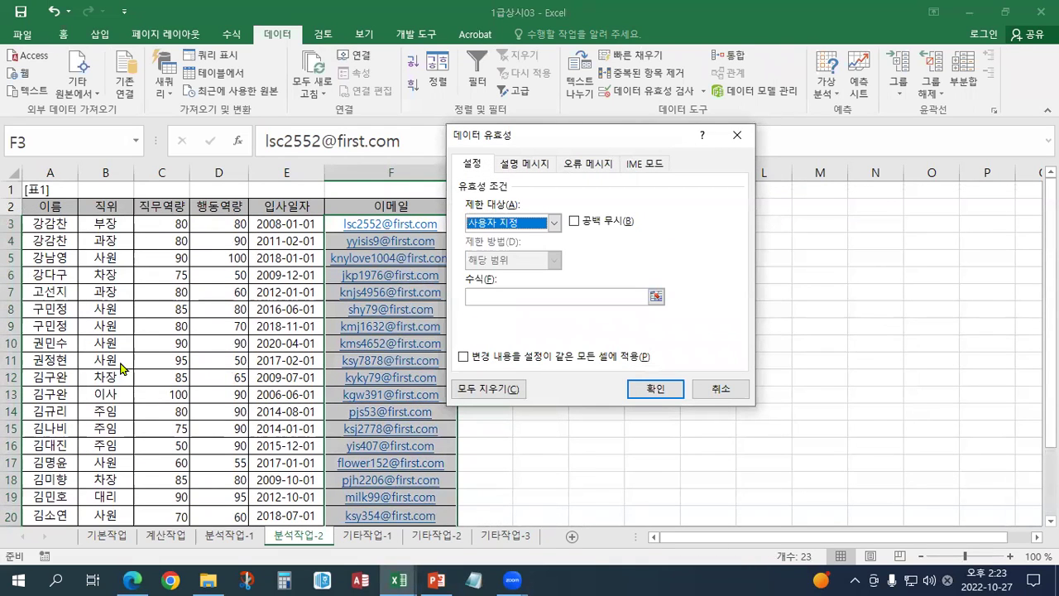
Enter =SEARCH("@",F3,1)>=2 as the validation formula for the 이메일 cells
click(515, 298)
text(=SEARCH)
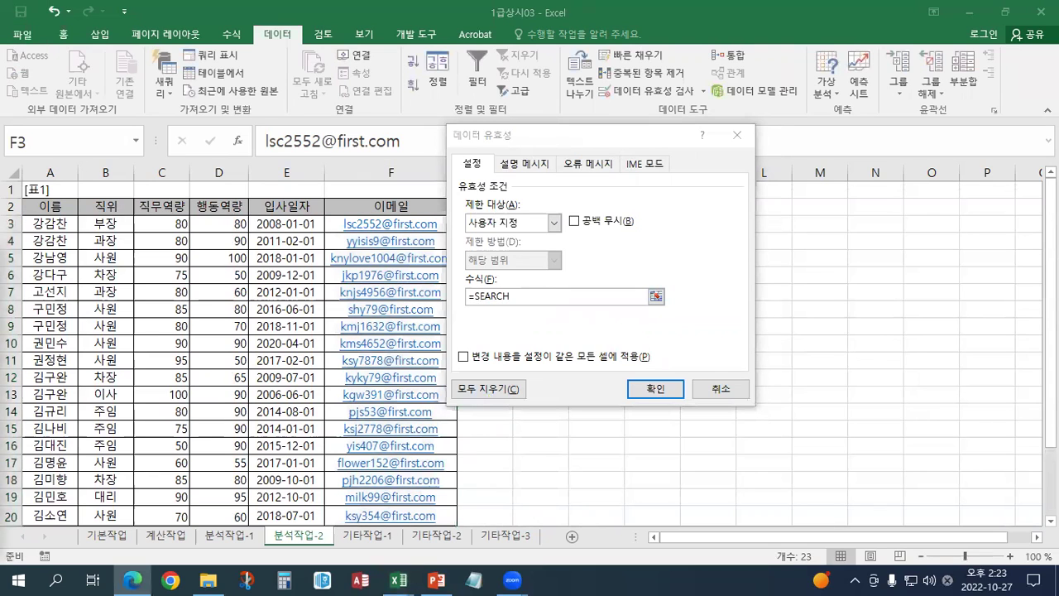
click(539, 296)
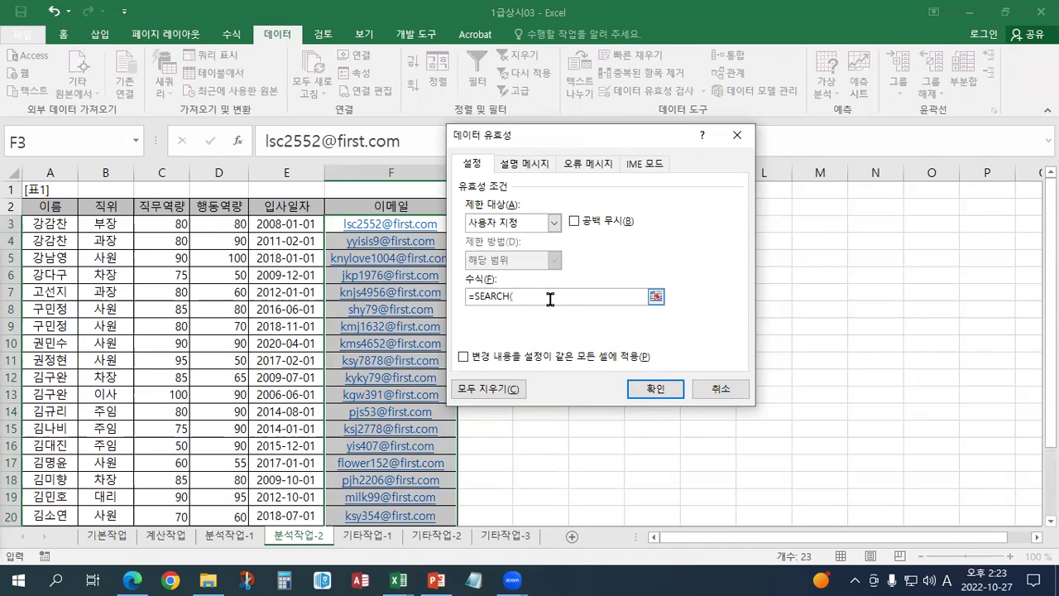
click(405, 229)
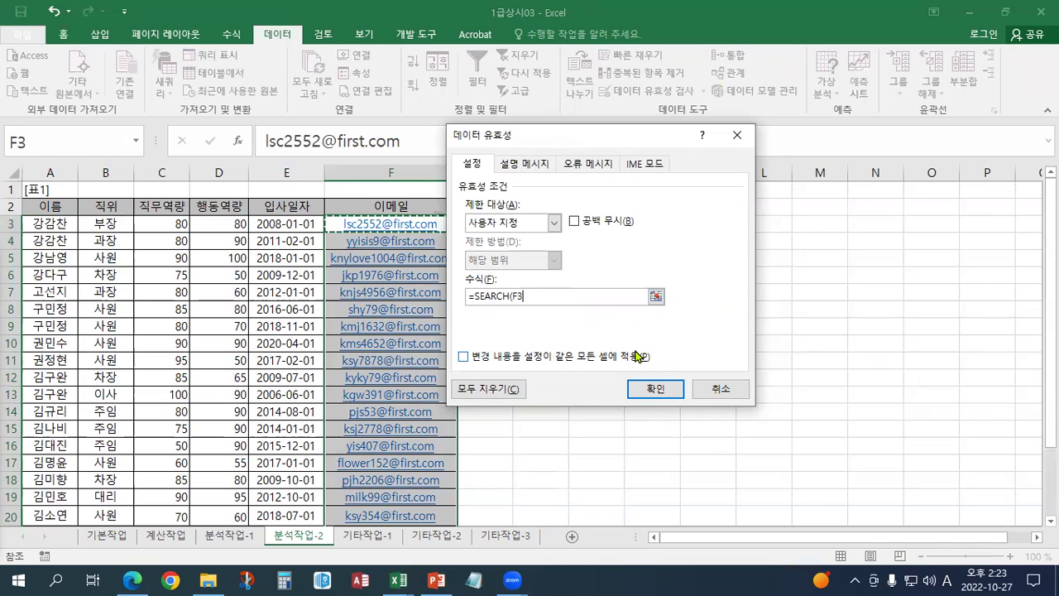
key(BackSpace)
key(BackSpace)
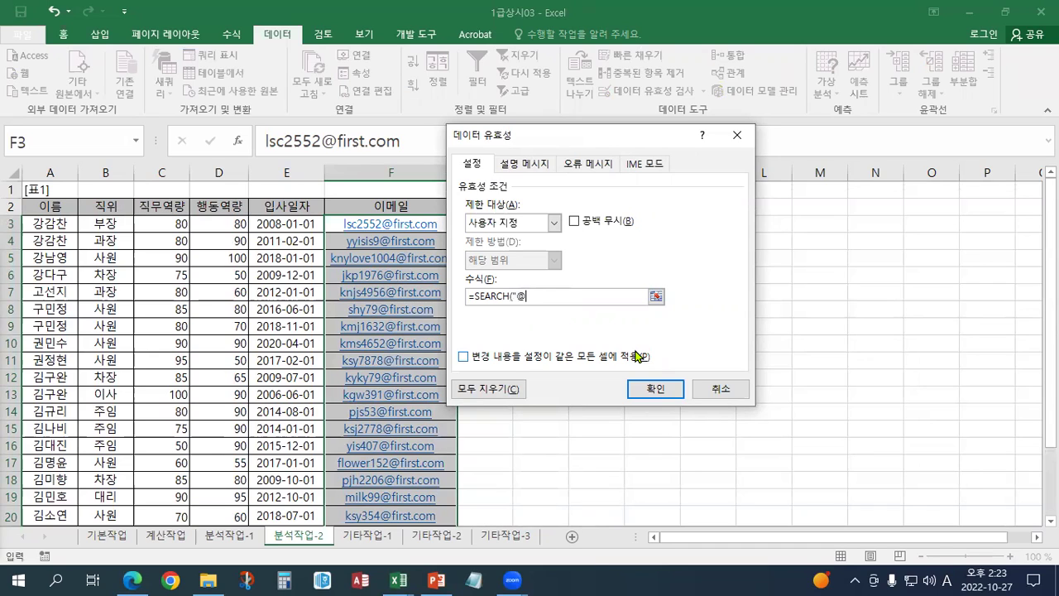
click(340, 227)
text(,1)
key(Return)
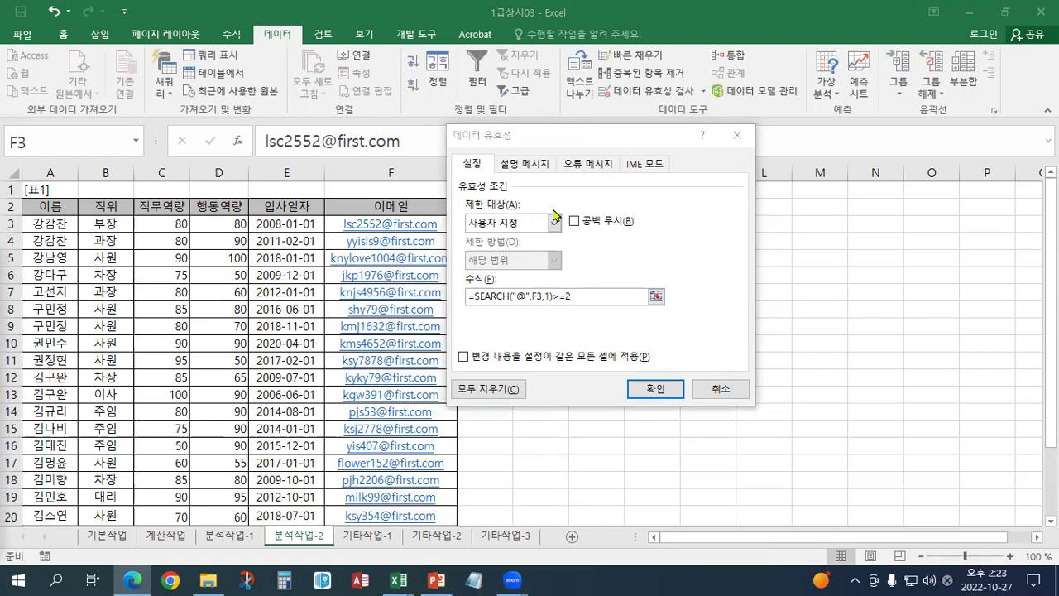
Add an input message titled 필수입력 with the text 반드시 입력셔야 합니다 and apply the validation rule
click(519, 164)
click(530, 244)
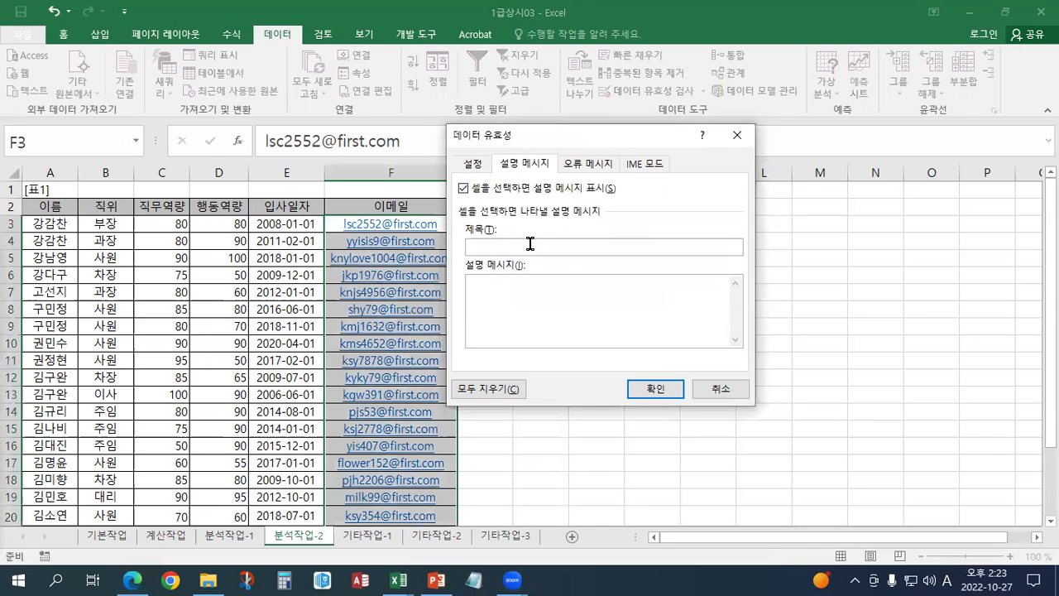
key(Hangul)
text(ㅍ)
text(수입력)
click(529, 285)
text(반드시 입력)
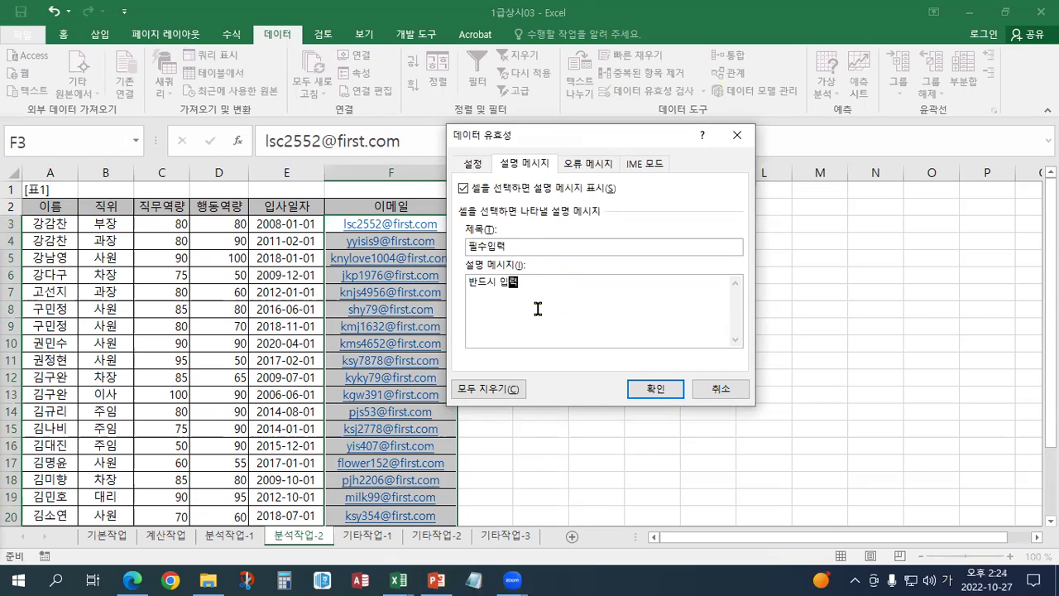
text(셔야 합니다)
click(646, 388)
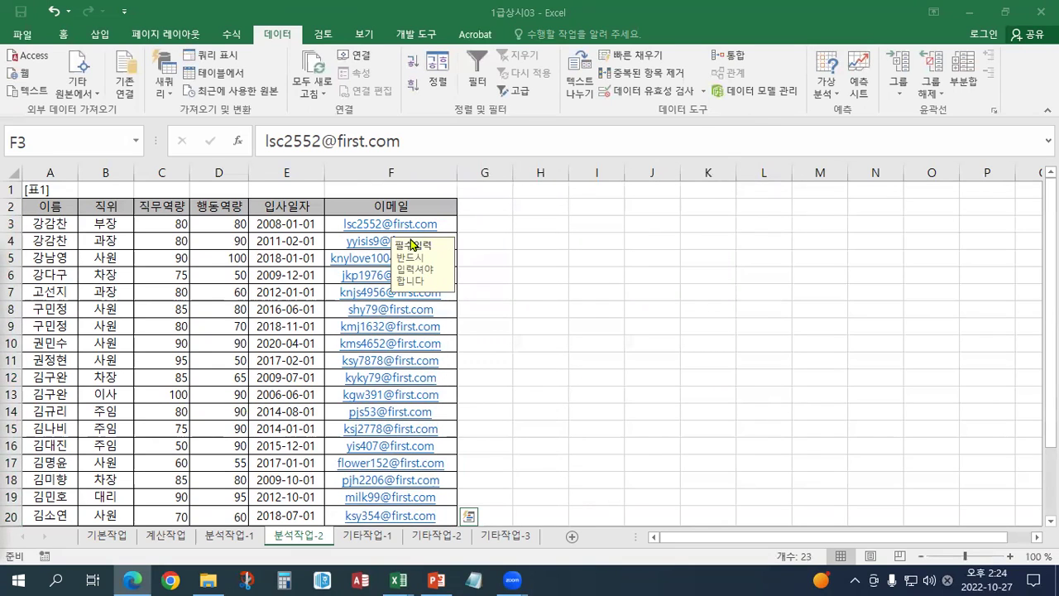
Correct the input message text for the 이메일 cells F3:F25 to 반드시 입력하셔야 합니다
key(ctrl+shift+Down)
click(650, 93)
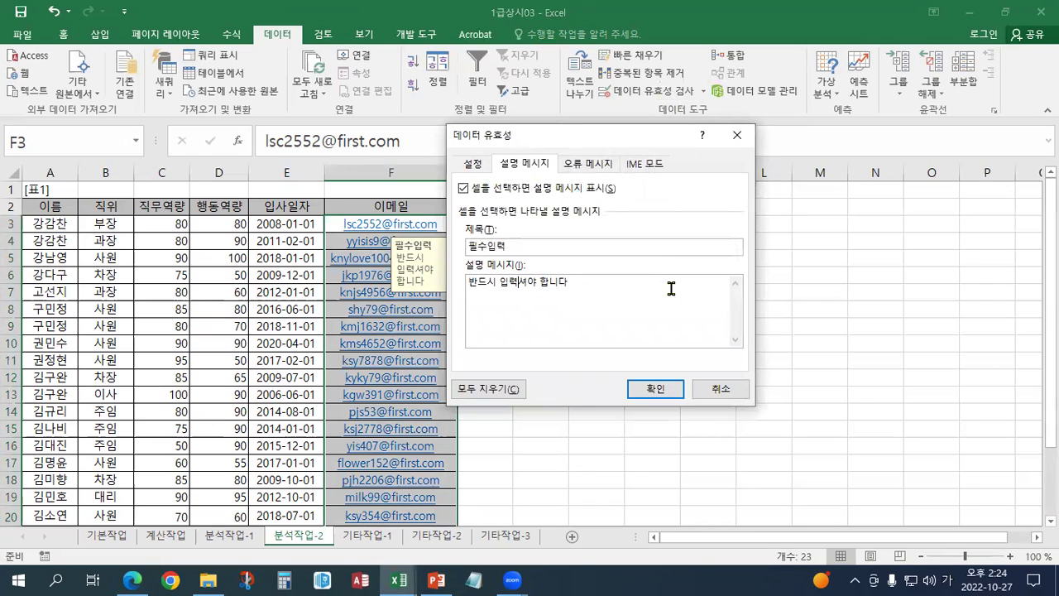
text(하)
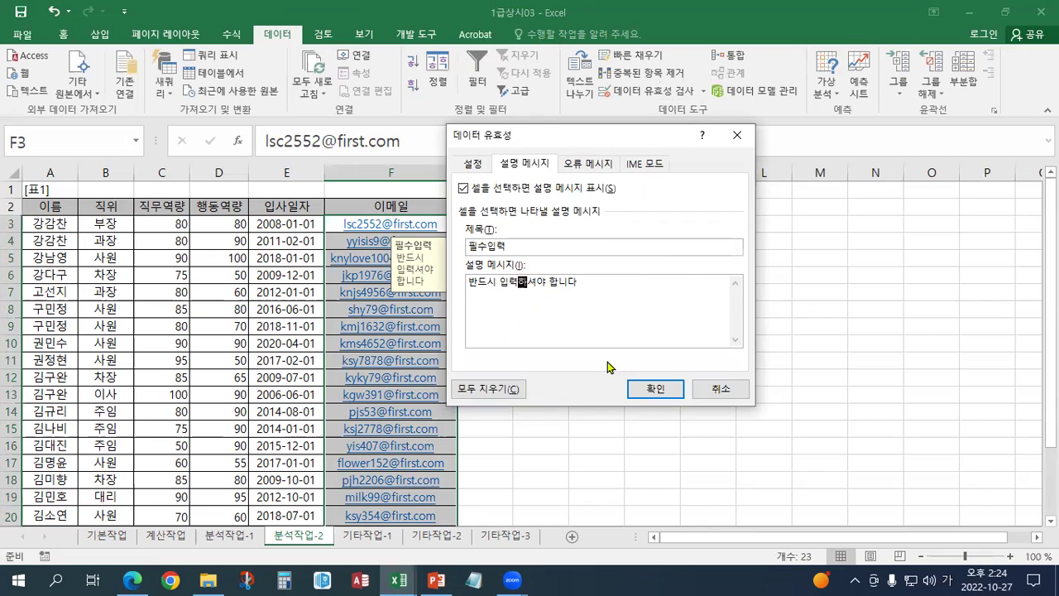
click(653, 389)
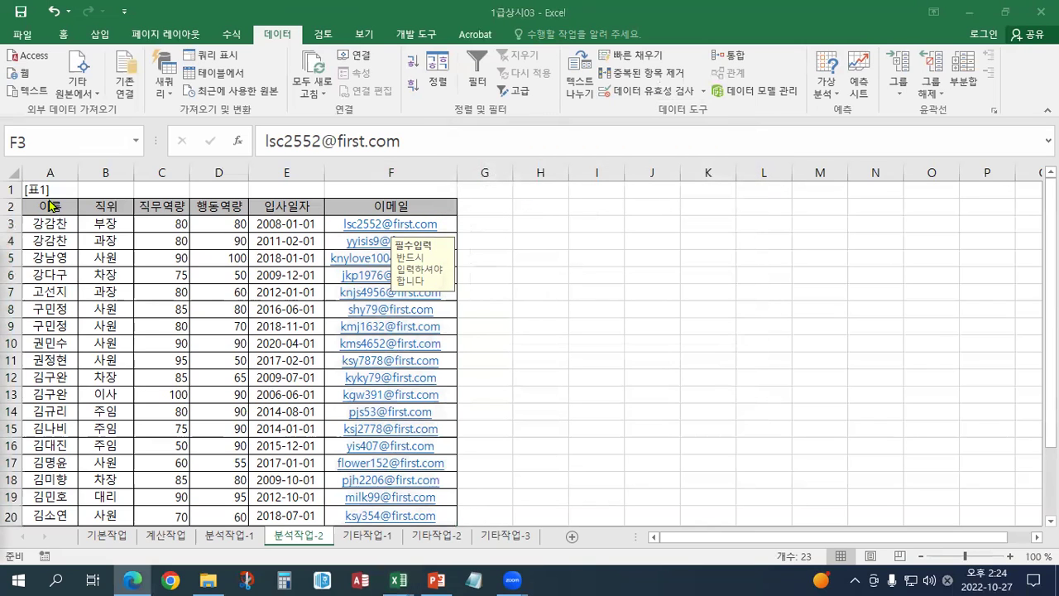
Turn on filtering for the table A2:F25 and filter the 직무역량 column to values >= 70
drag(47, 206, 442, 488)
click(479, 83)
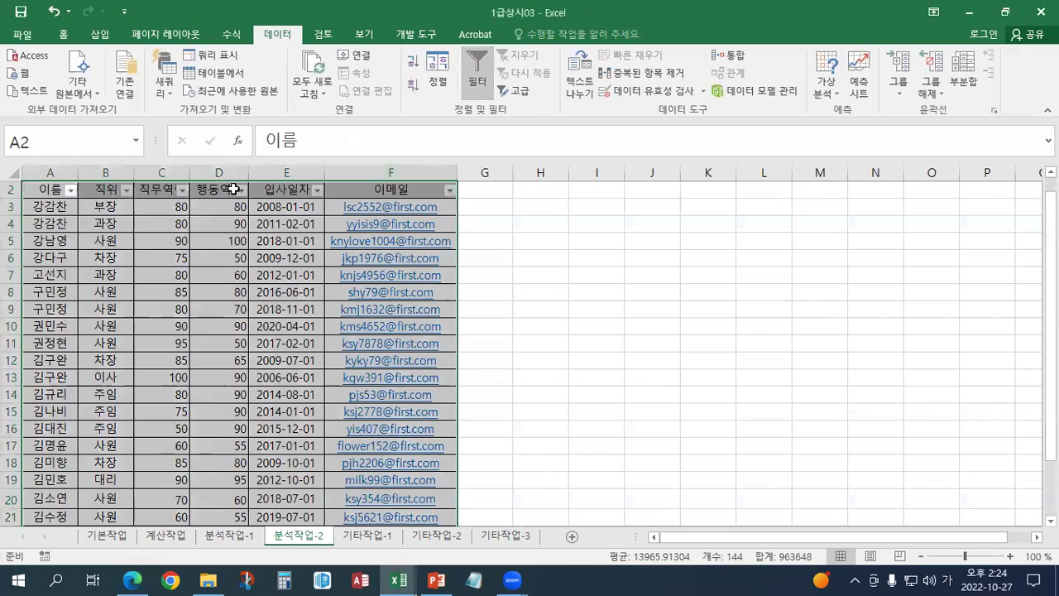
click(182, 190)
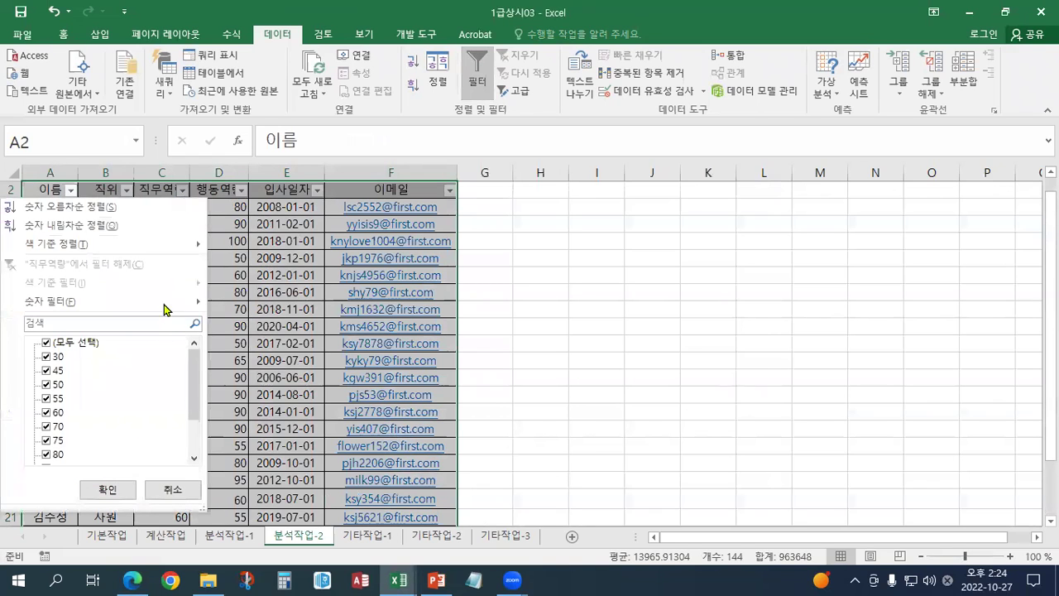
mouse_move(169, 303)
click(267, 495)
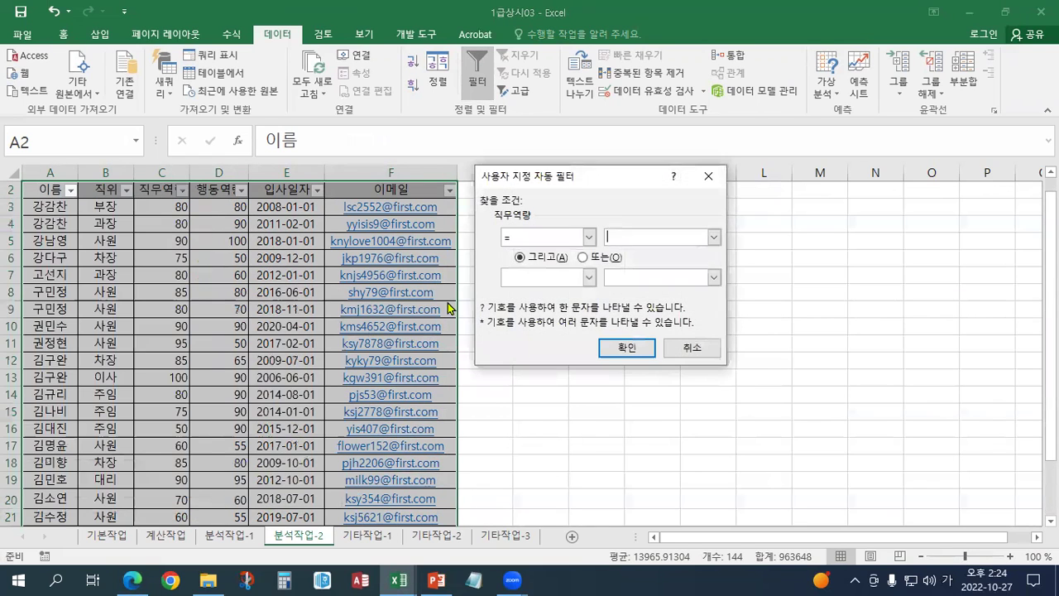
click(588, 238)
click(545, 300)
click(646, 234)
key(Return)
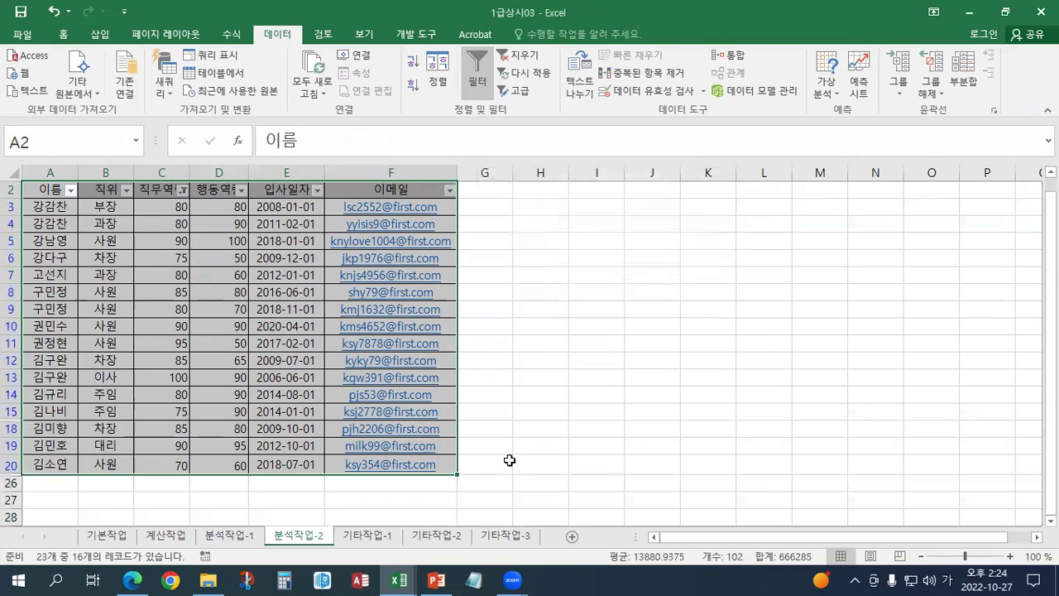
click(241, 190)
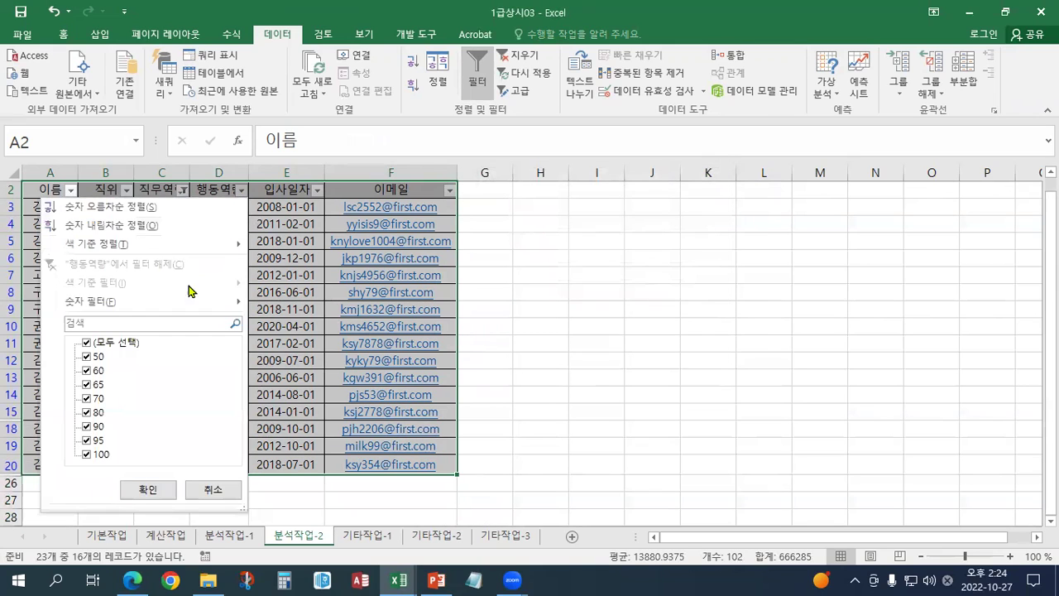
mouse_move(184, 301)
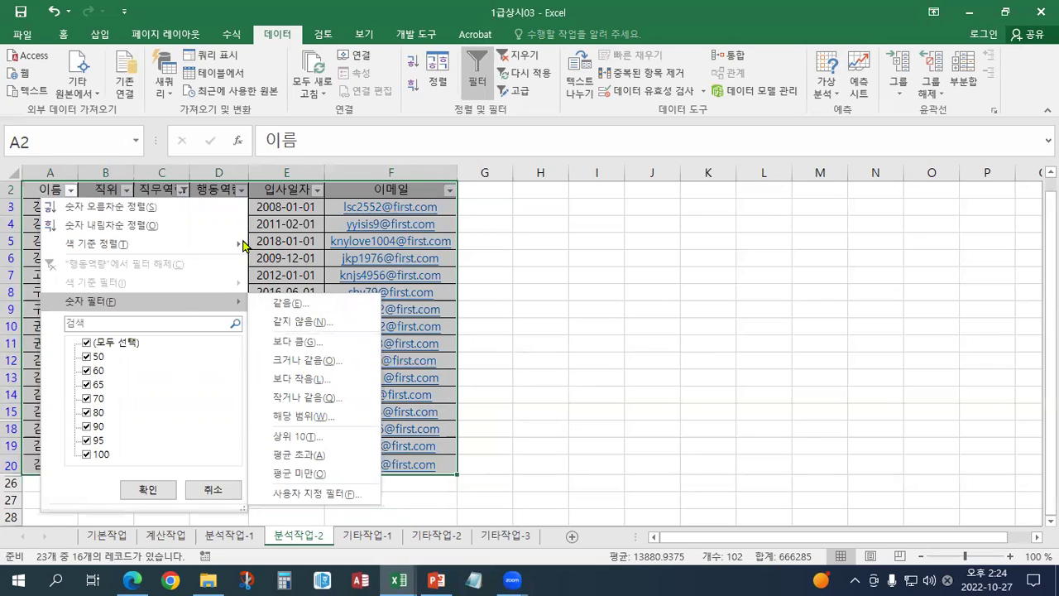
click(181, 191)
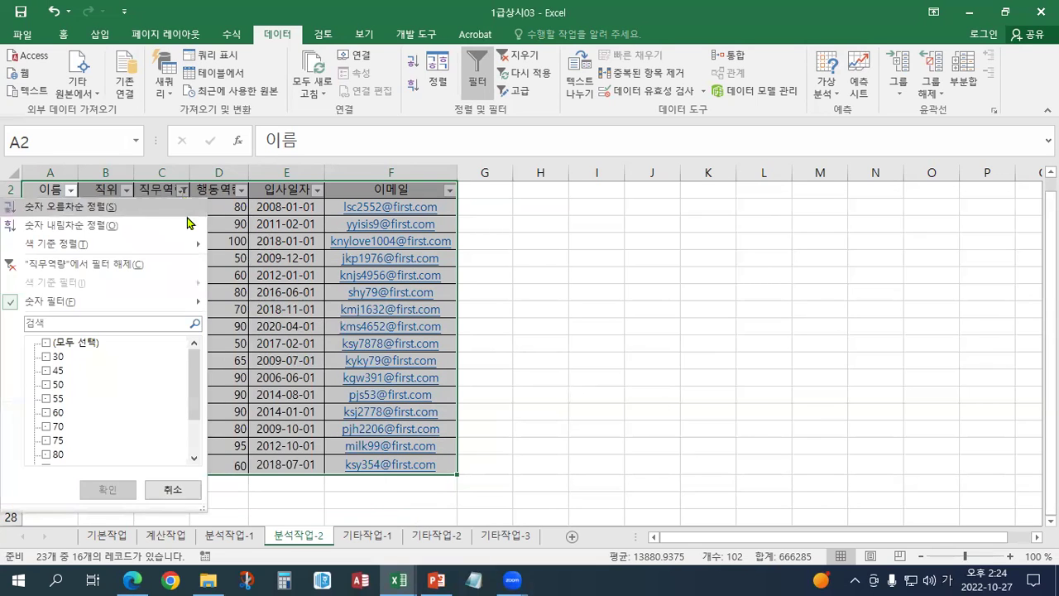
click(293, 504)
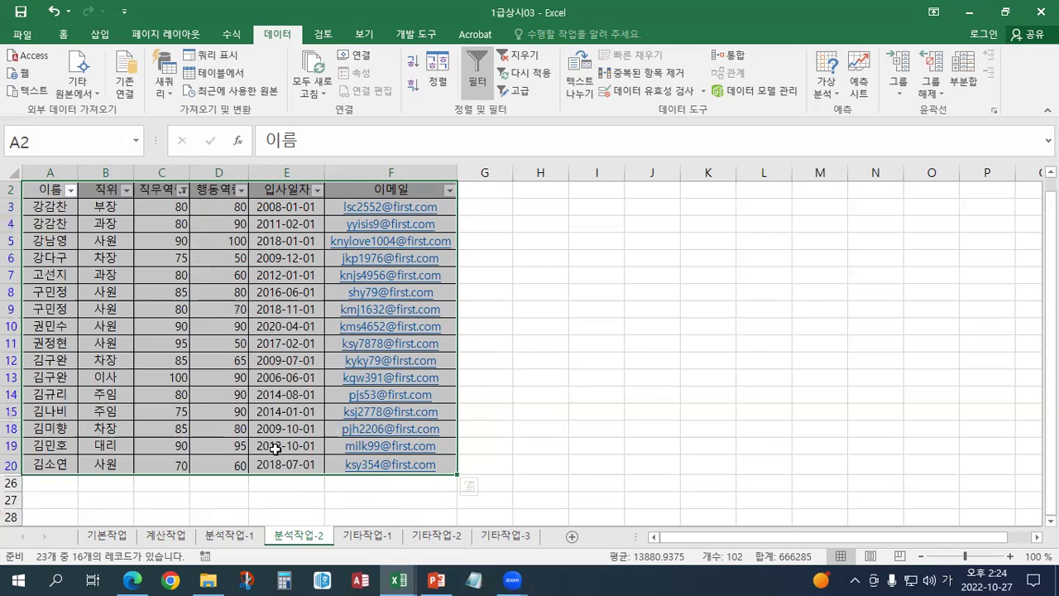
Change the comparison operator of the 직무역량 custom filter to <=, keeping 70 as the value
click(181, 190)
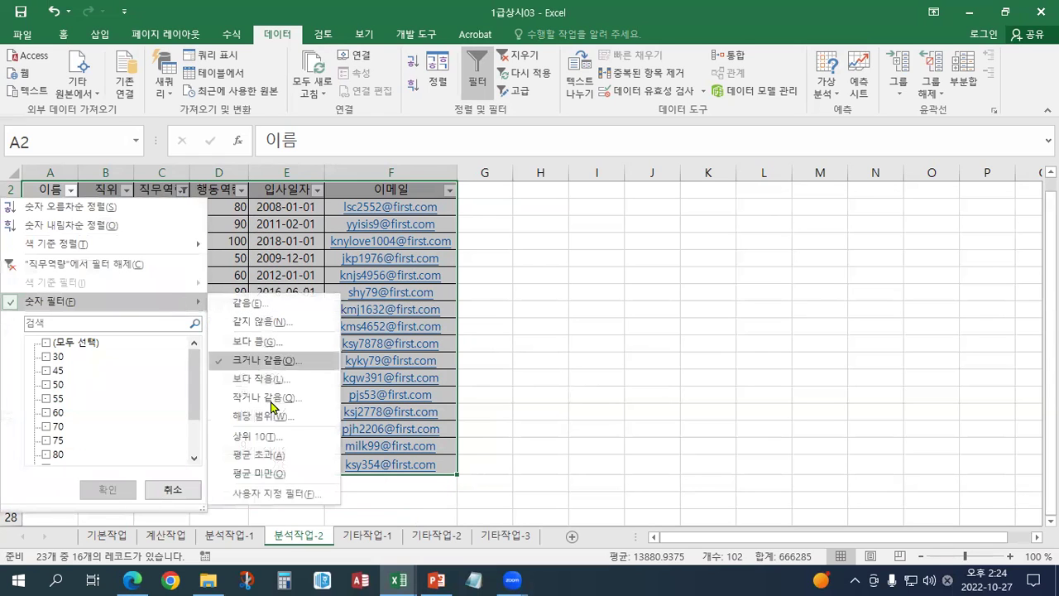
click(293, 489)
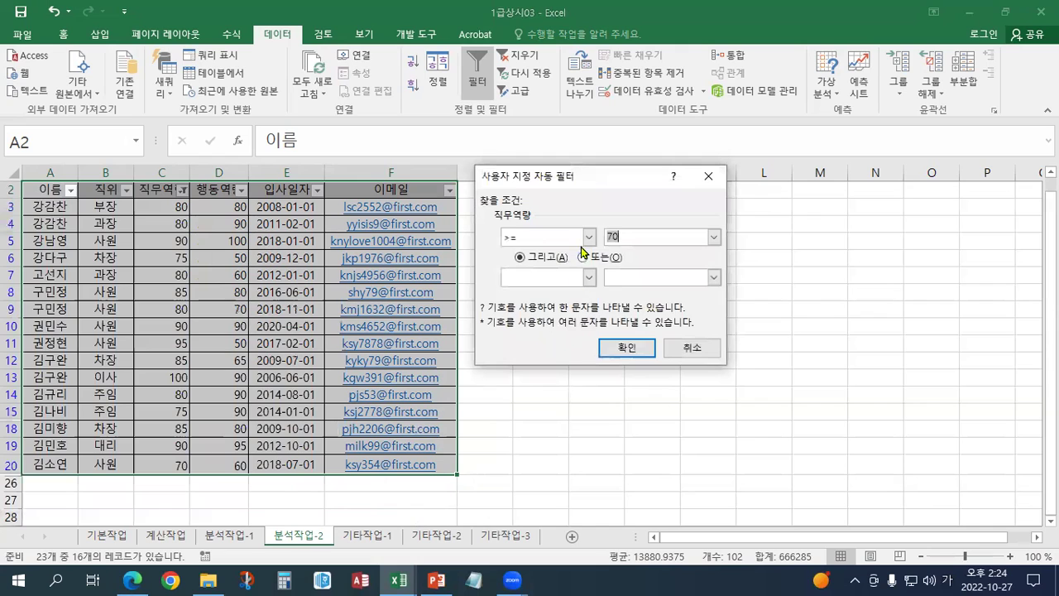
click(589, 236)
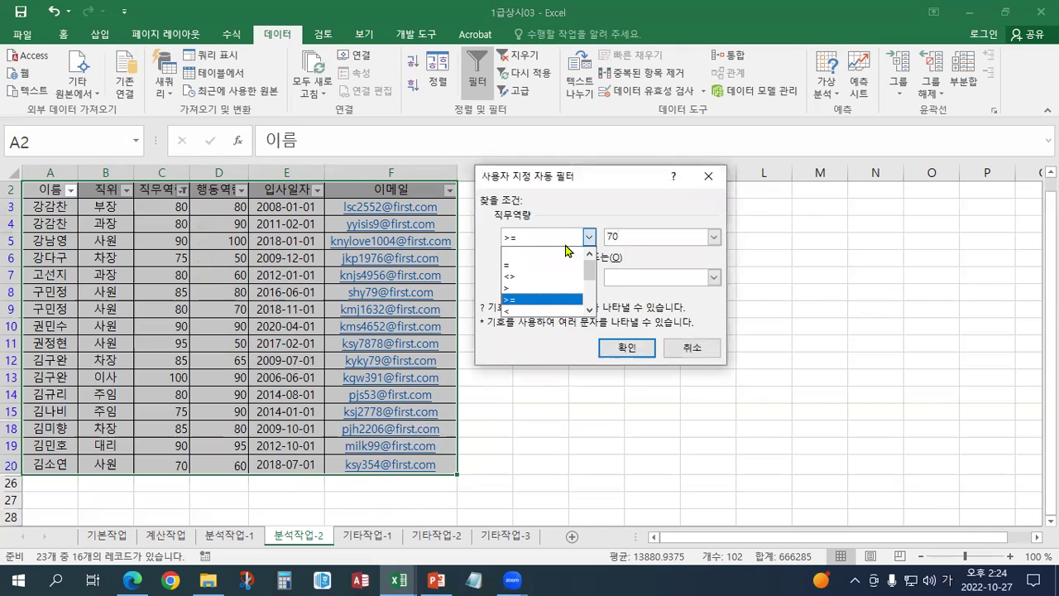
click(590, 311)
click(546, 311)
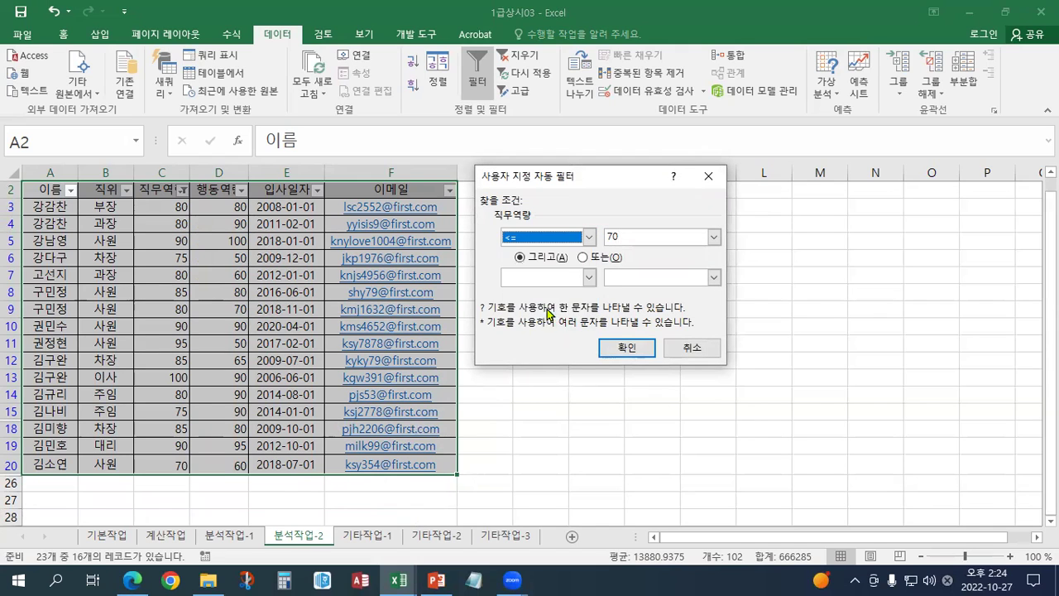
click(621, 347)
Filter the 행동역량 column to values less than or equal to 70 and save the workbook
click(241, 190)
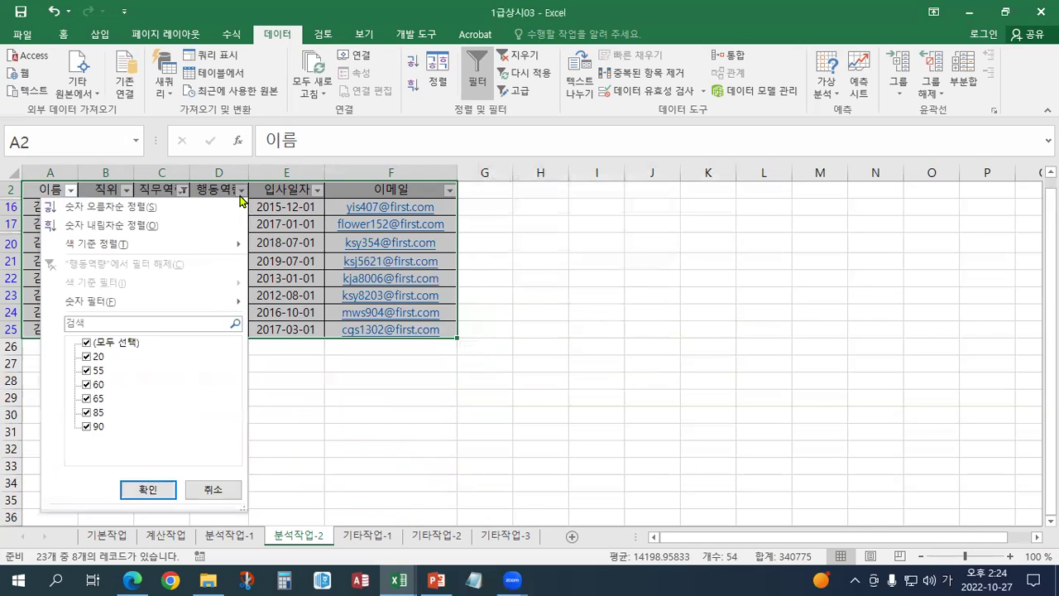
mouse_move(177, 311)
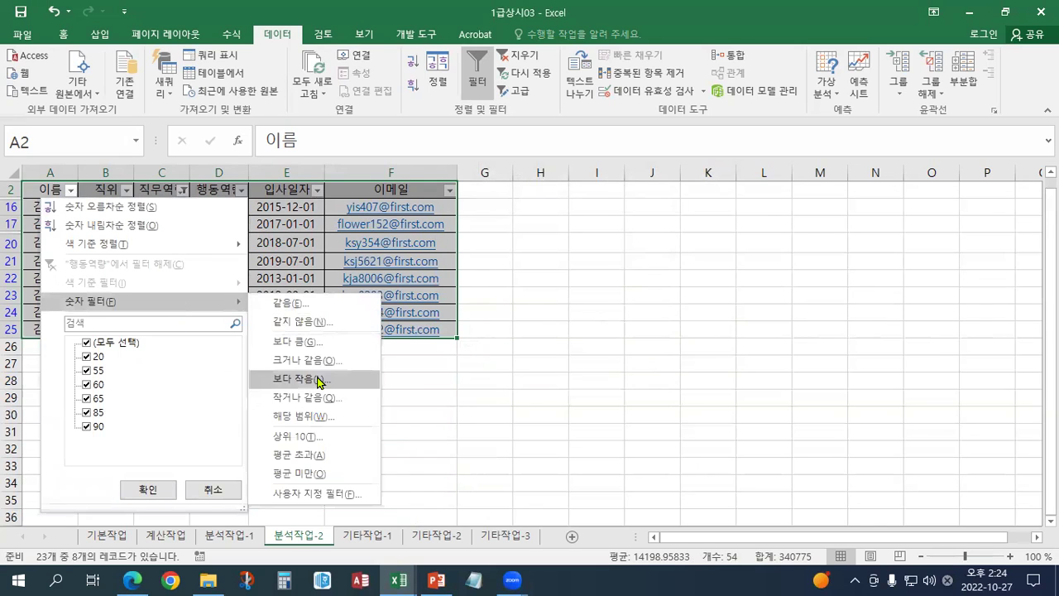
click(306, 397)
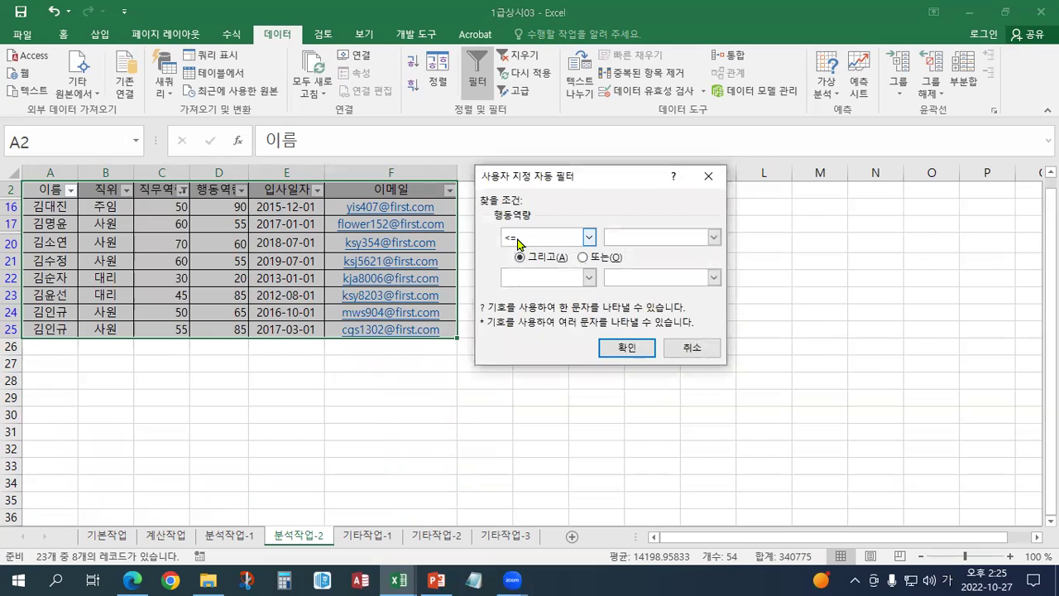
text(70)
click(626, 348)
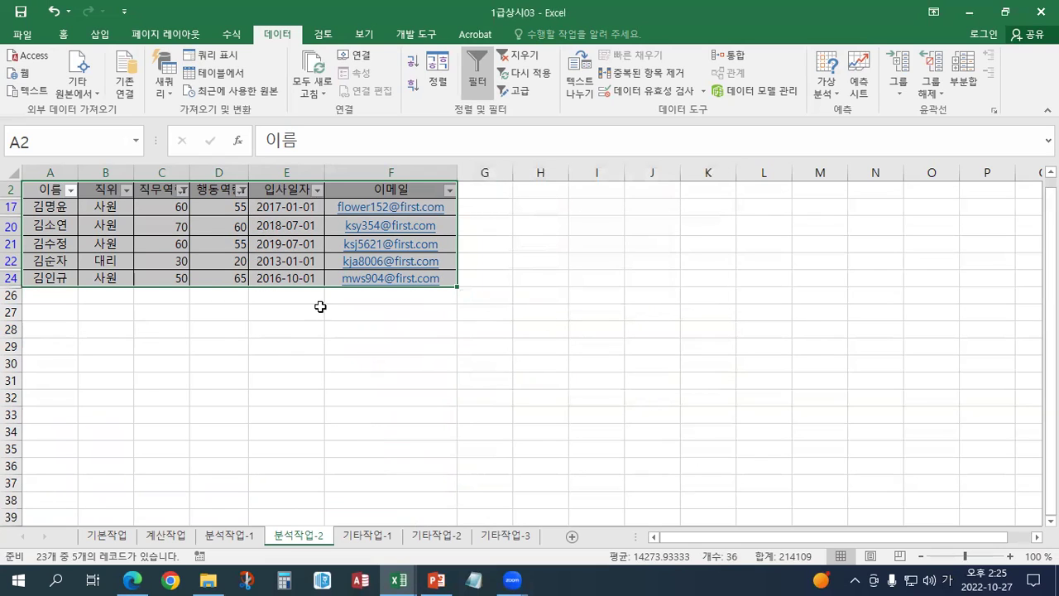
click(21, 11)
On the 기타작업-1 sheet, begin a custom number format code in cell H3 with [=1]"완료"
click(368, 538)
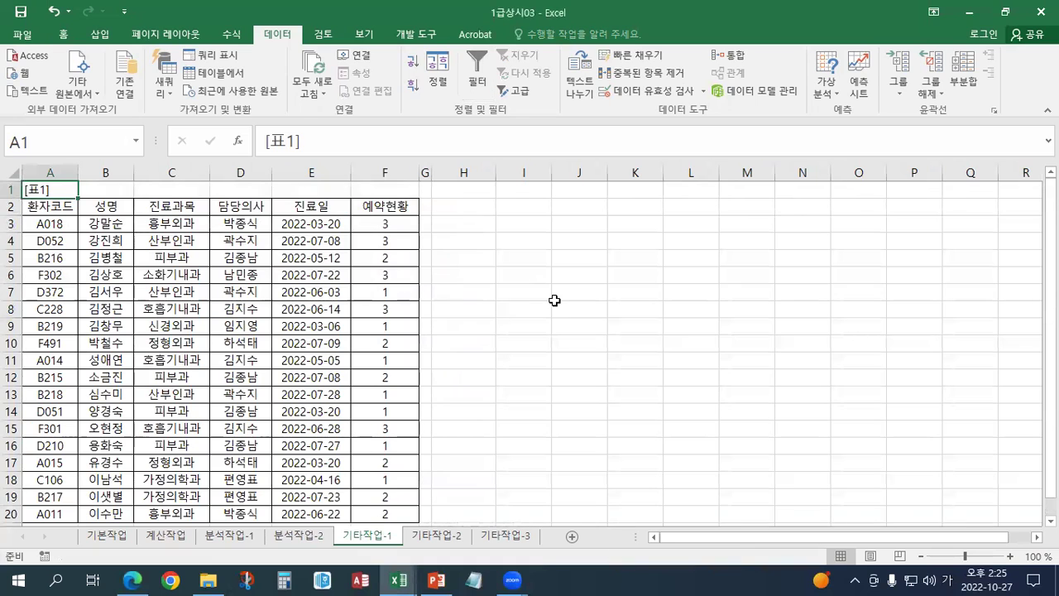
ctrl+scroll(554, 301, up, 1)
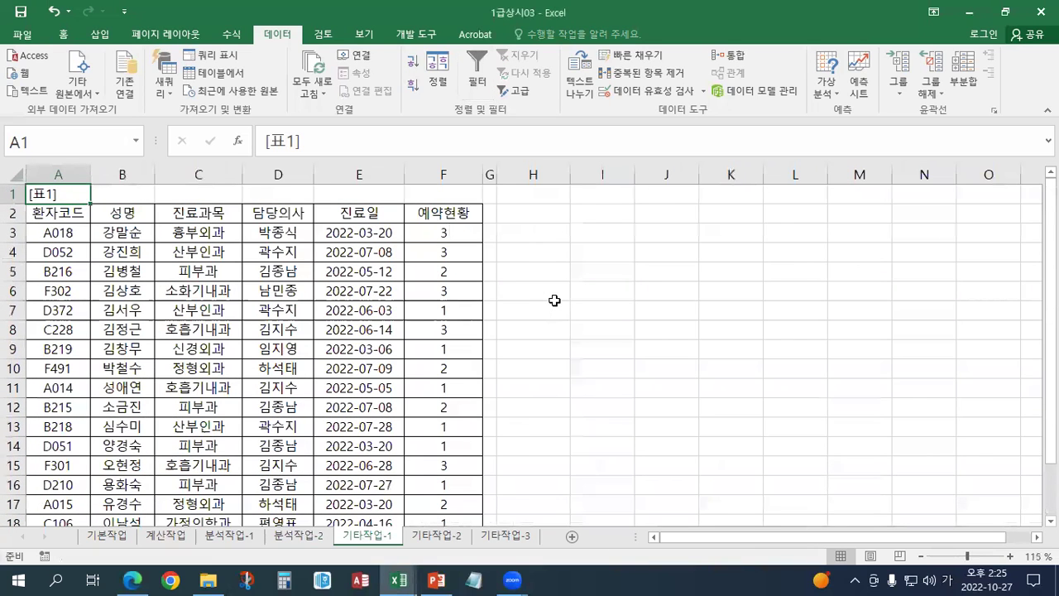
ctrl+scroll(554, 301, up, 1)
click(612, 242)
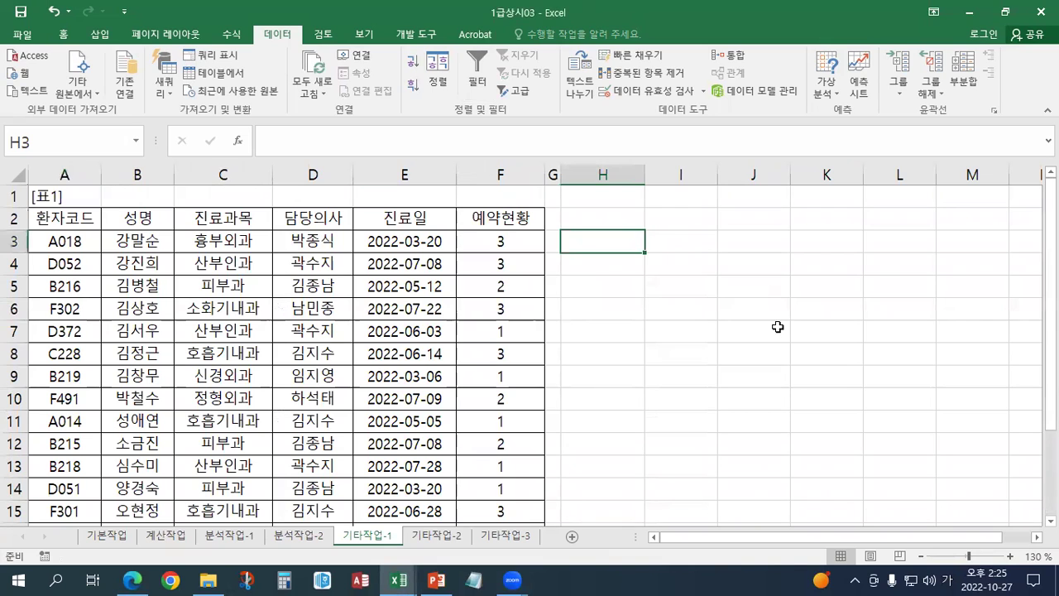
text([=1)
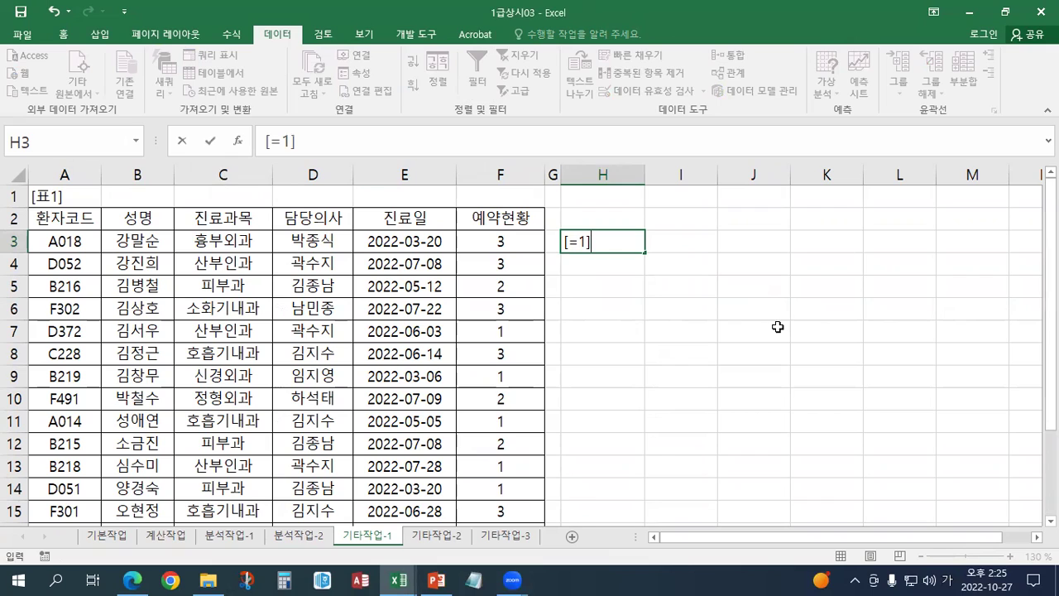
text(]"DHK)
key(BackSpace)
key(BackSpace)
key(BackSpace)
key(Caps_Lock)
text(ㅇ완료")
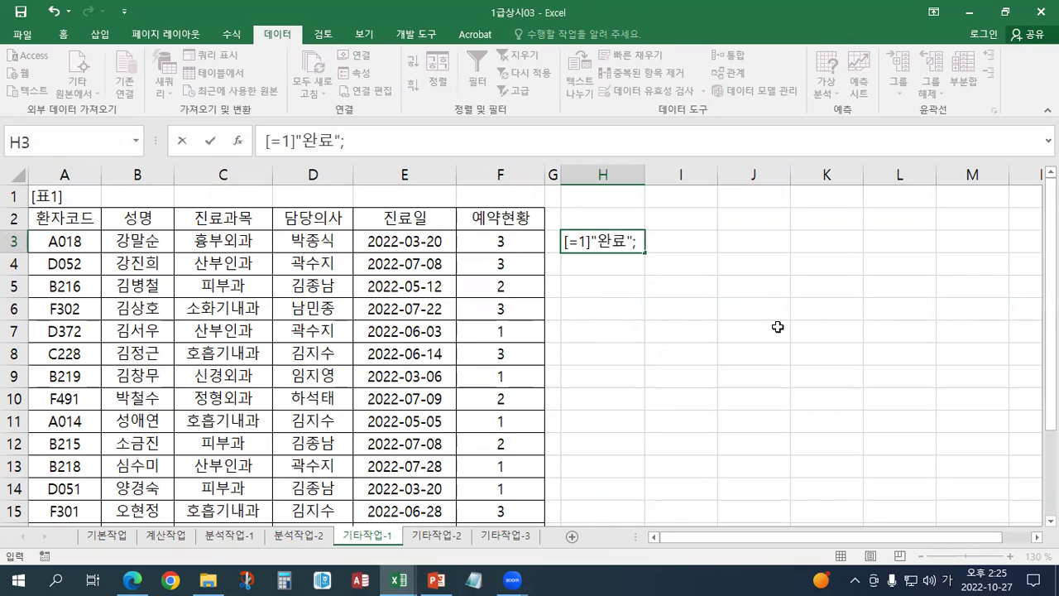
Complete the format code in H3 by appending ;[빨강][=2]"미접수";" " after the first condition
text(;[빨강][=2)
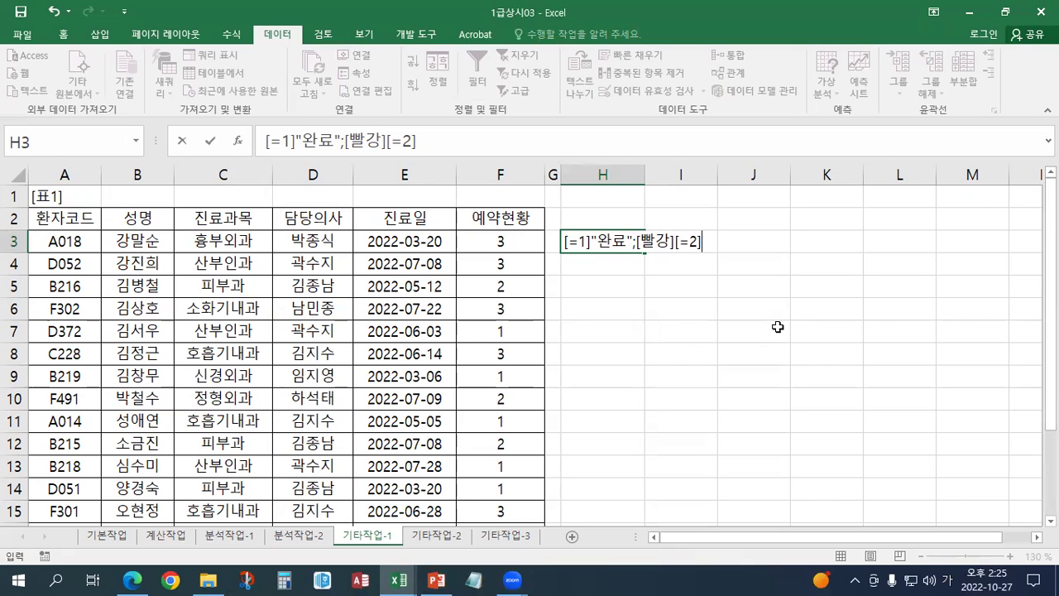
key(Hangul)
text(AL)
key(BackSpace)
key(BackSpace)
key(Hangul)
text(미접수";)
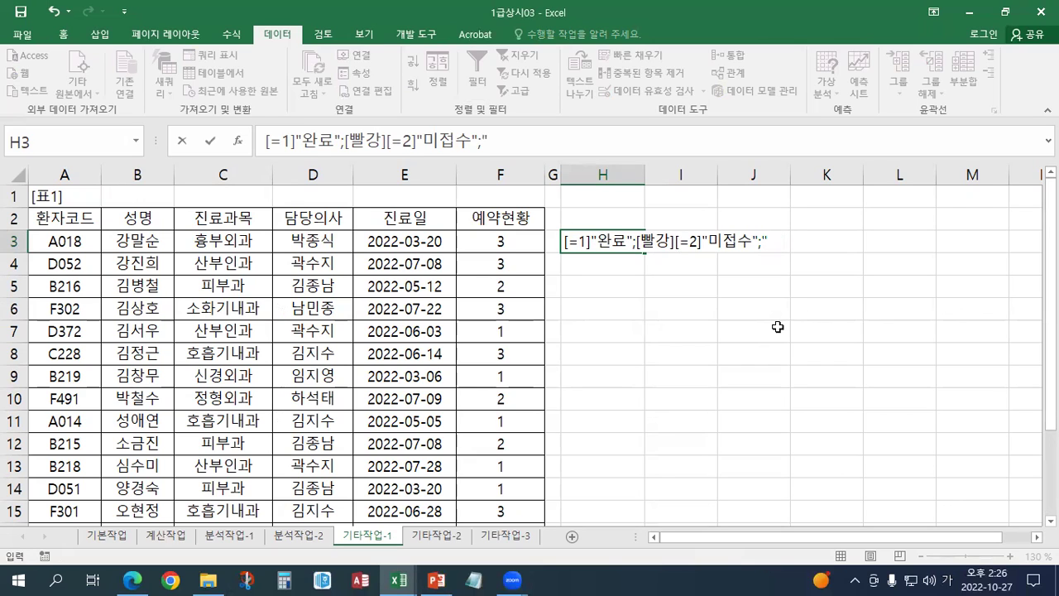
click(686, 311)
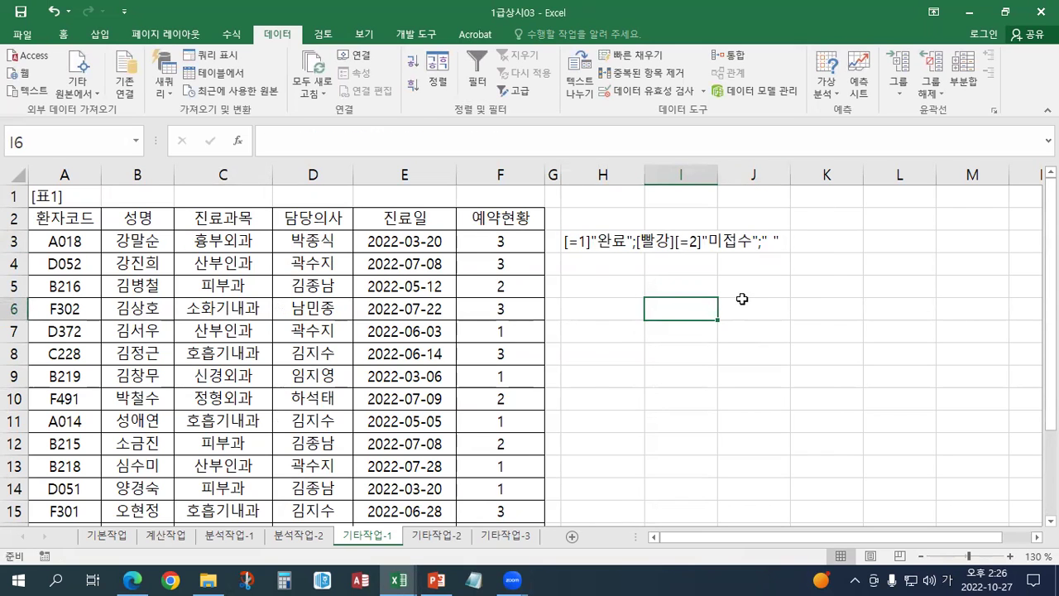
scroll(743, 299, up, 1)
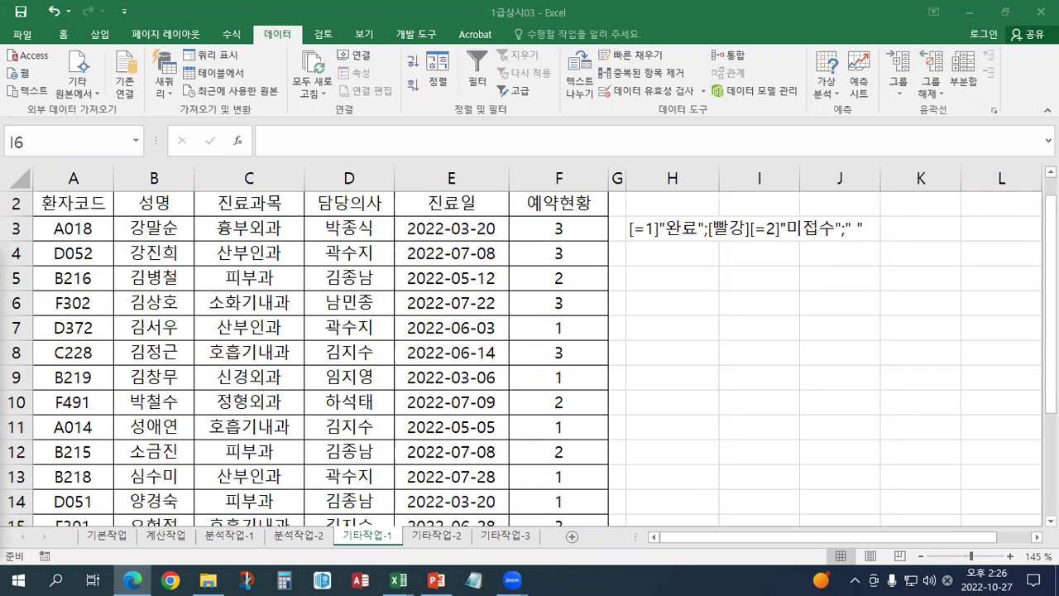
On the 기타작업-2 sheet, change the chart's 금액 series to a line with markers (표식이 있는 꺾은선형) plotted on the secondary axis
click(436, 535)
scroll(591, 410, down, 3)
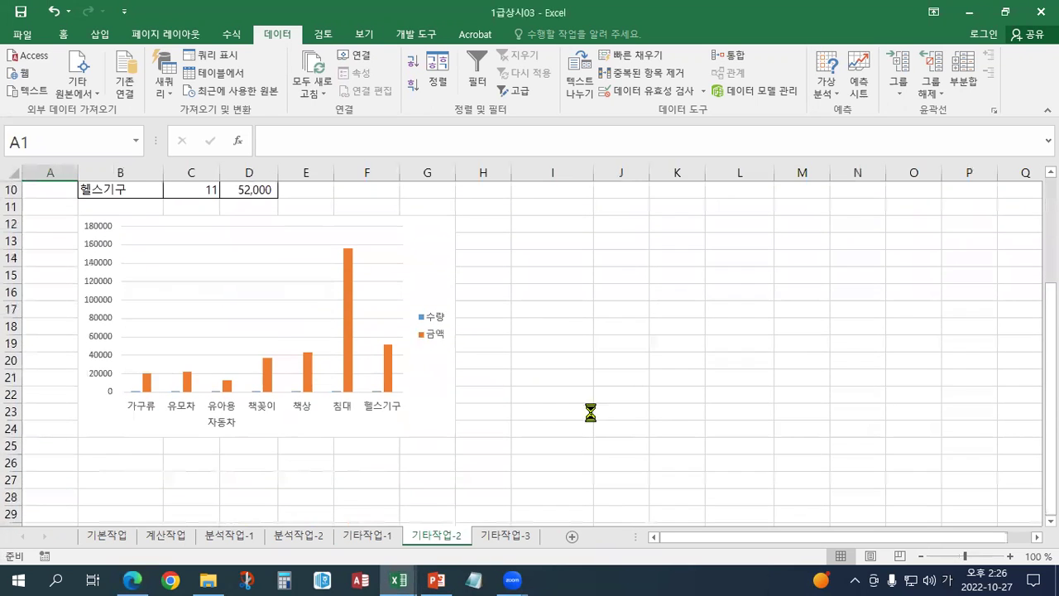
scroll(592, 410, up, 2)
scroll(583, 364, down, 1)
click(581, 332)
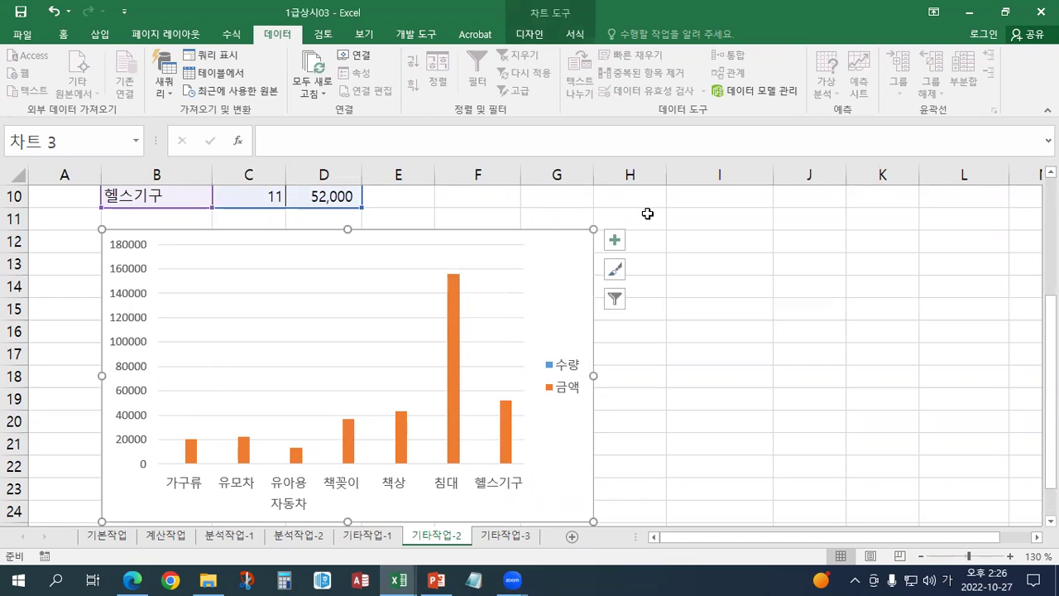
click(457, 358)
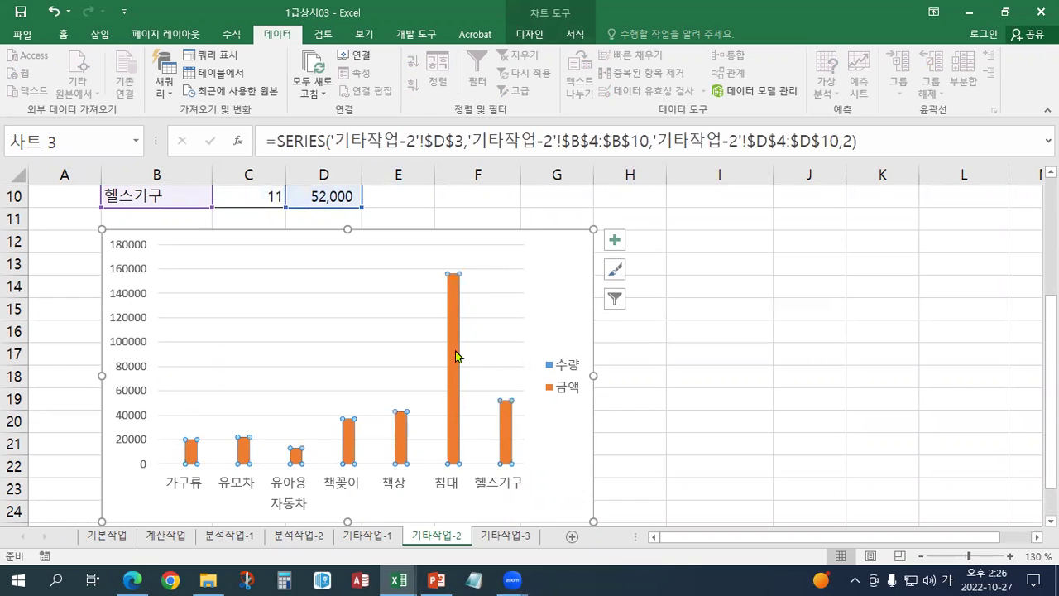
right_click(457, 357)
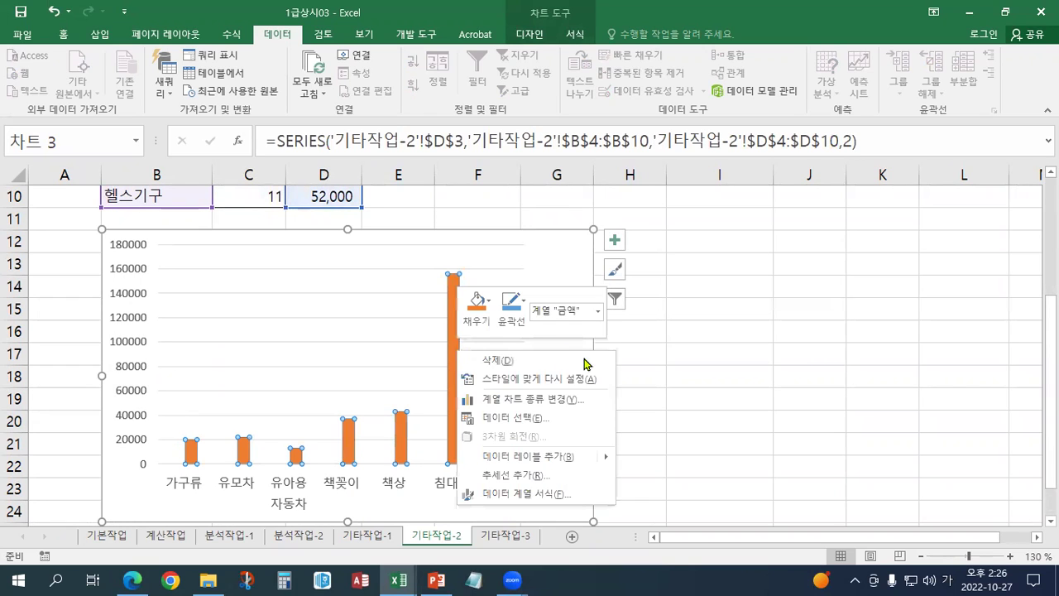
click(552, 405)
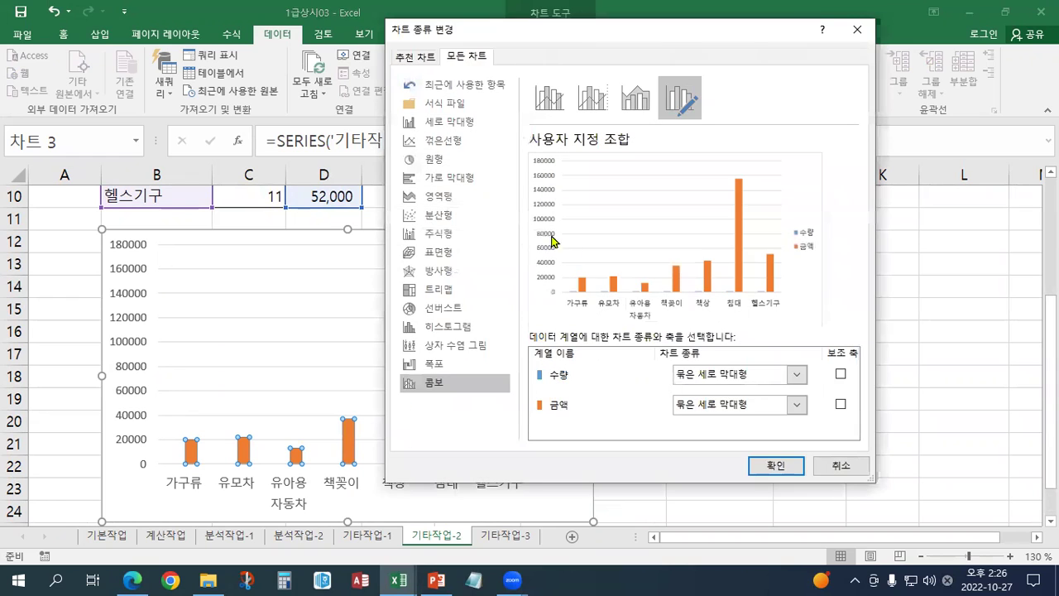
click(765, 406)
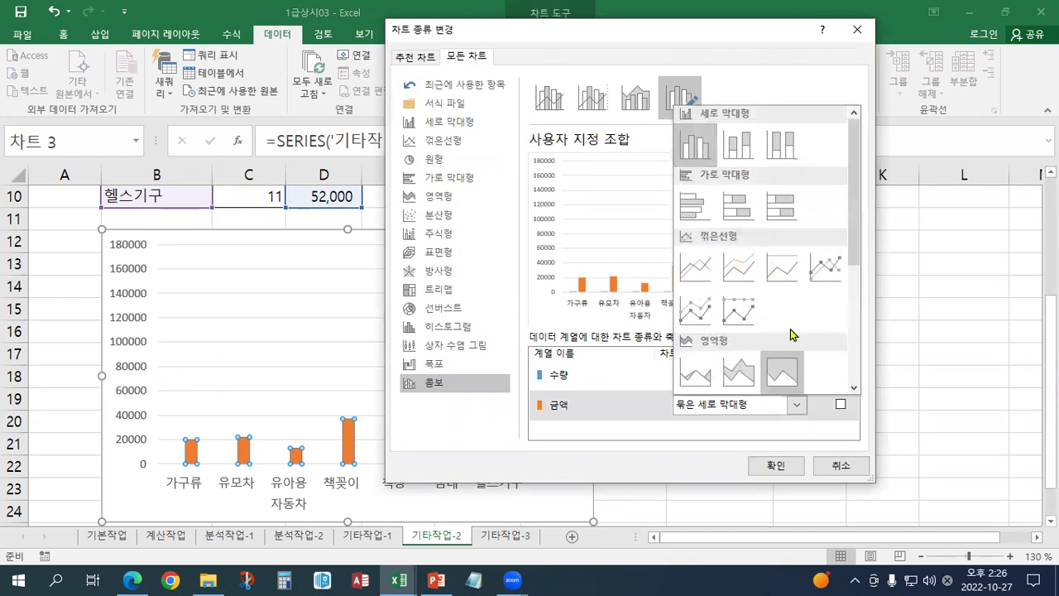
click(832, 271)
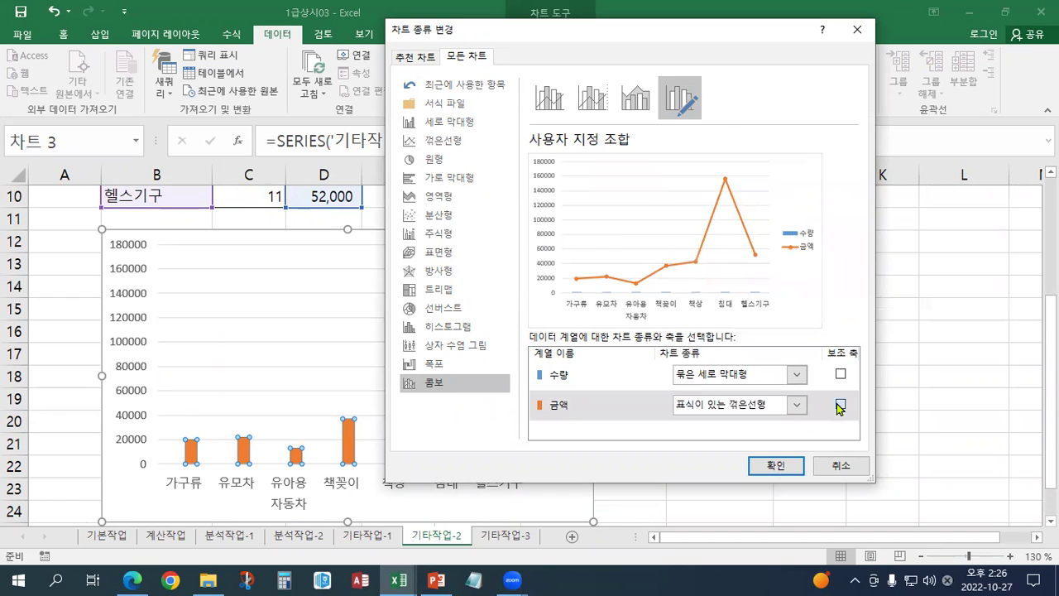
click(840, 405)
click(776, 466)
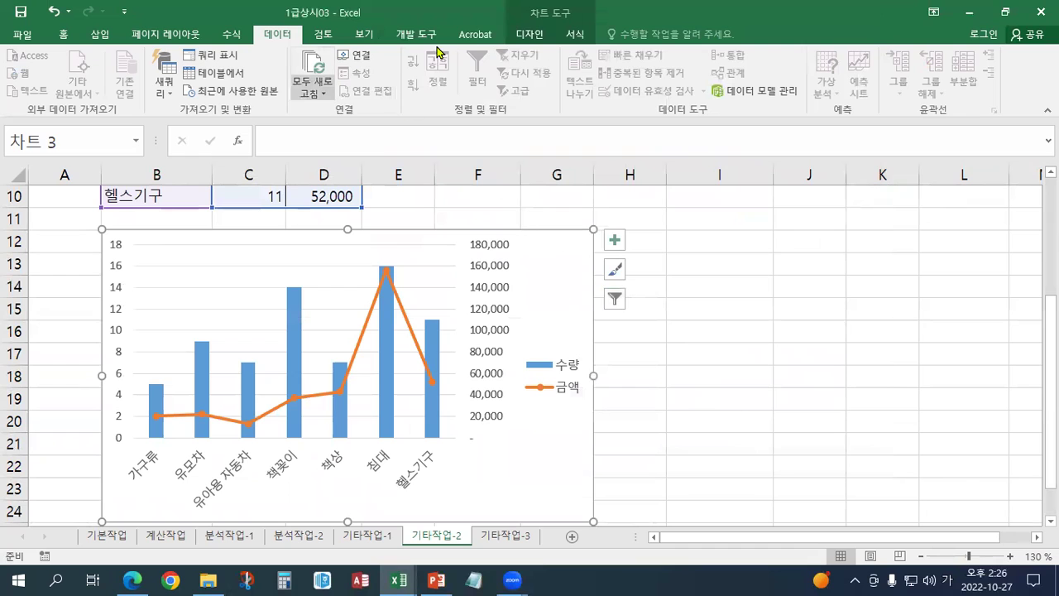
Add a chart title above the chart and link its text to cell B2 of the 기타작업-2 sheet
click(531, 34)
click(29, 86)
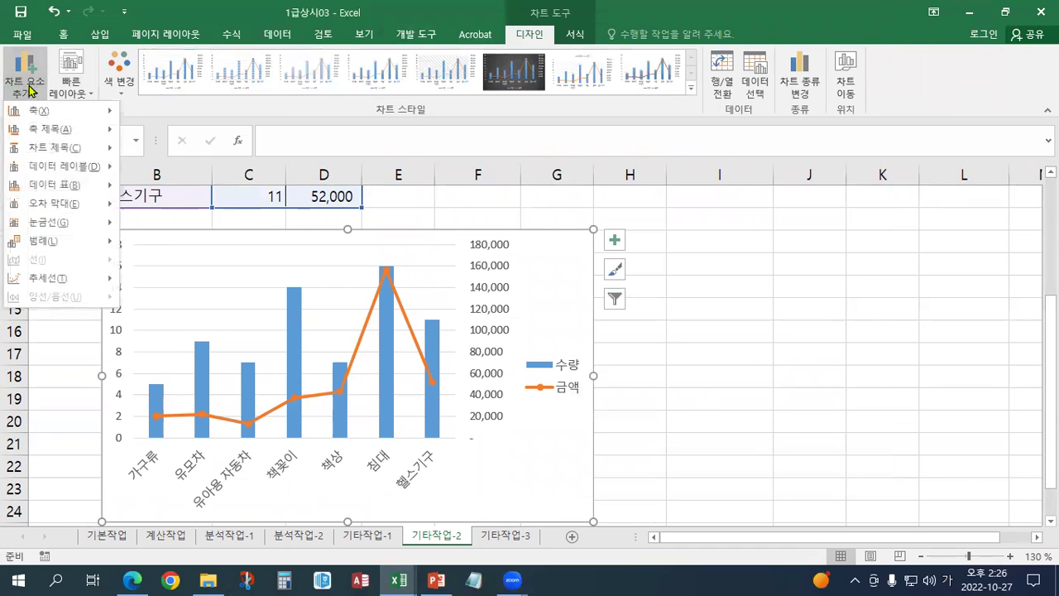
mouse_move(33, 147)
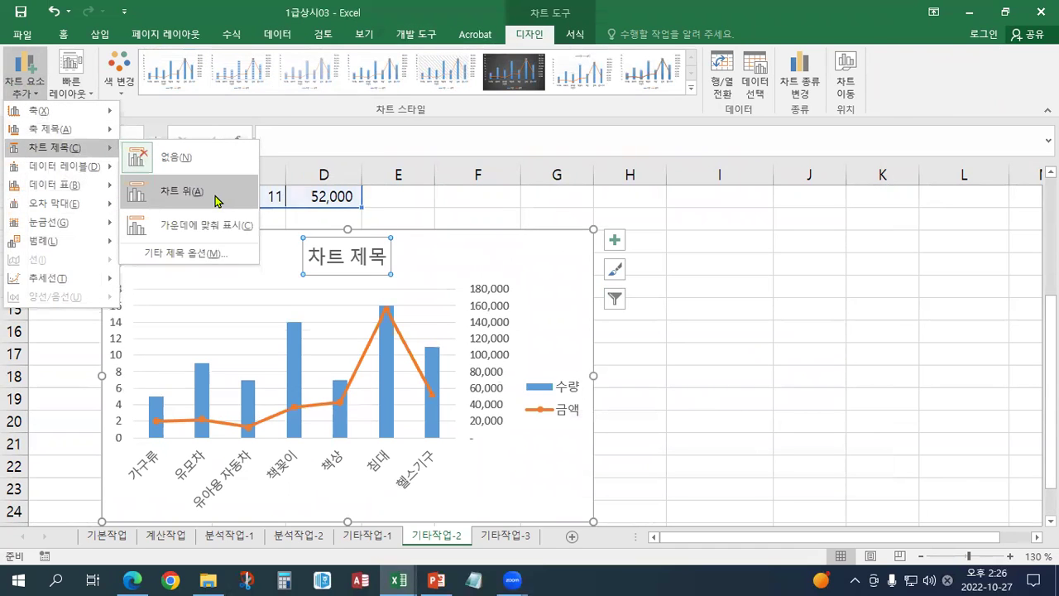
click(214, 201)
click(307, 142)
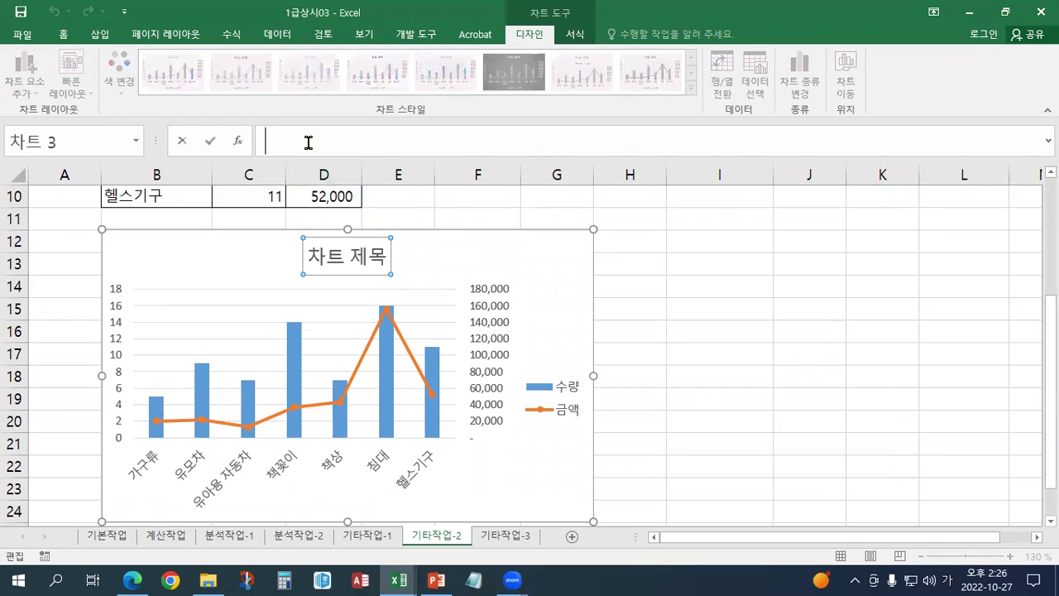
drag(1051, 368, 344, 240)
click(178, 201)
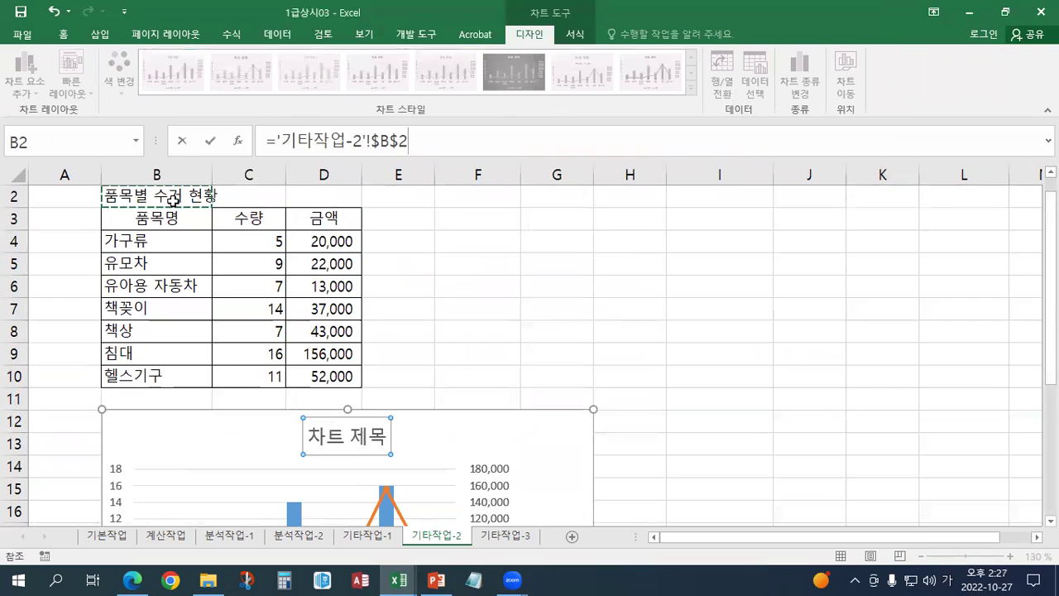
key(Return)
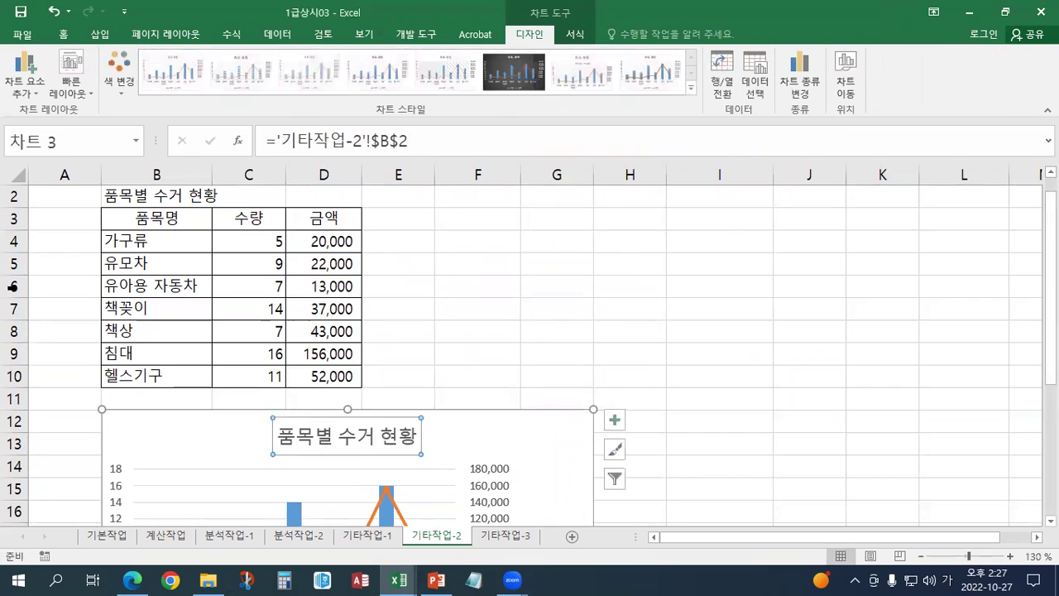
Set the chart title's font to 굴림 and make it bold
click(62, 35)
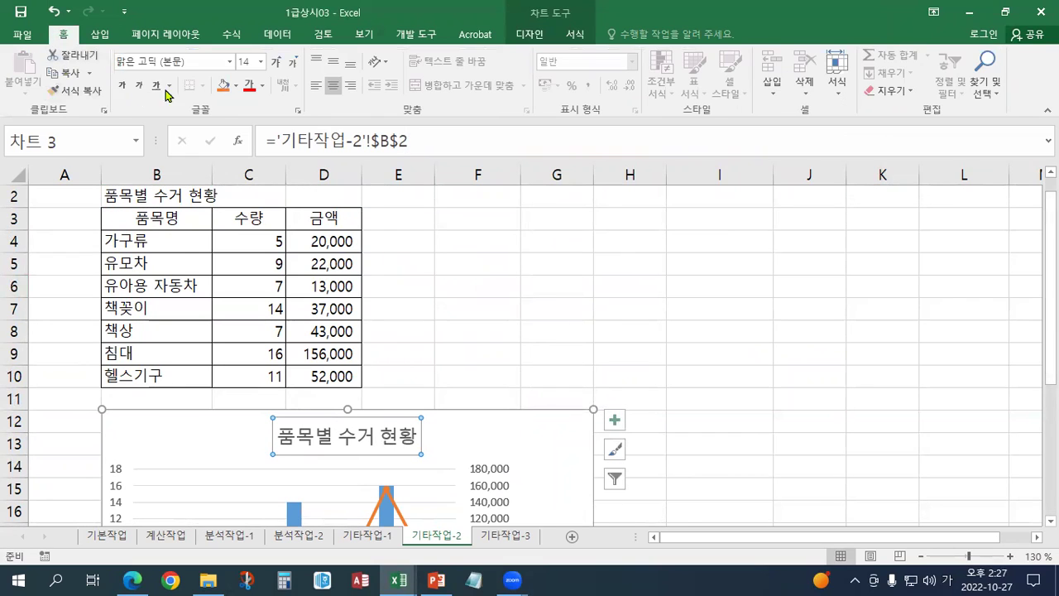
click(229, 61)
drag(328, 99, 324, 430)
key(Escape)
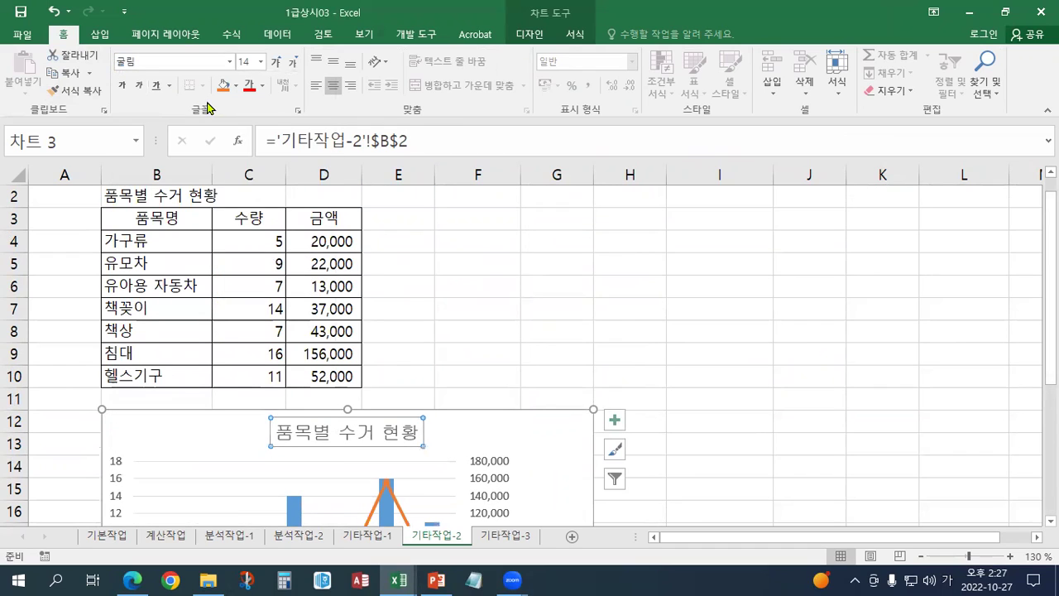
click(123, 89)
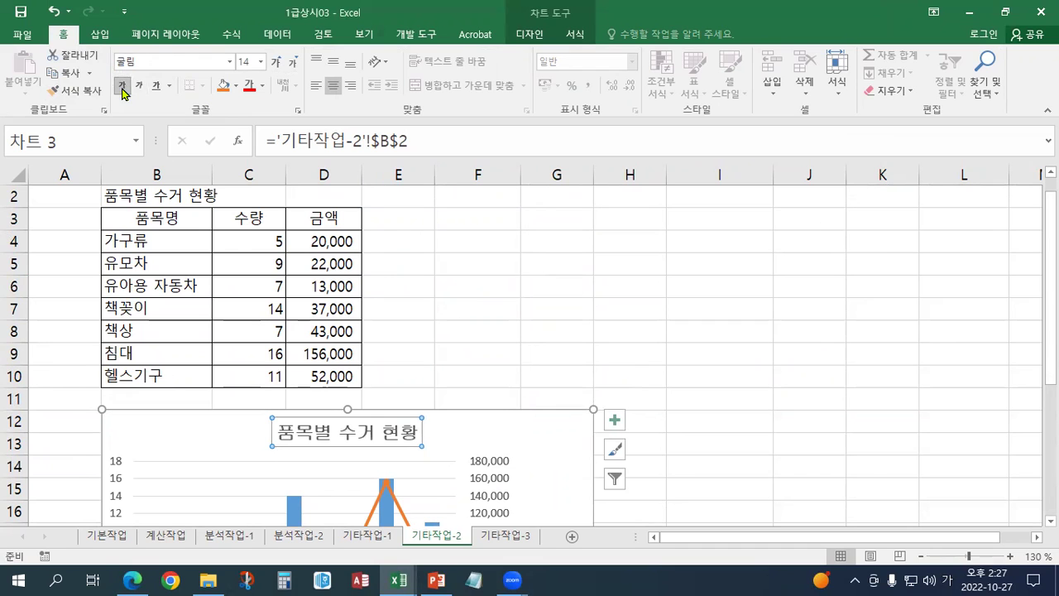
Set the major unit of the chart's primary vertical axis to 3
scroll(214, 293, down, 4)
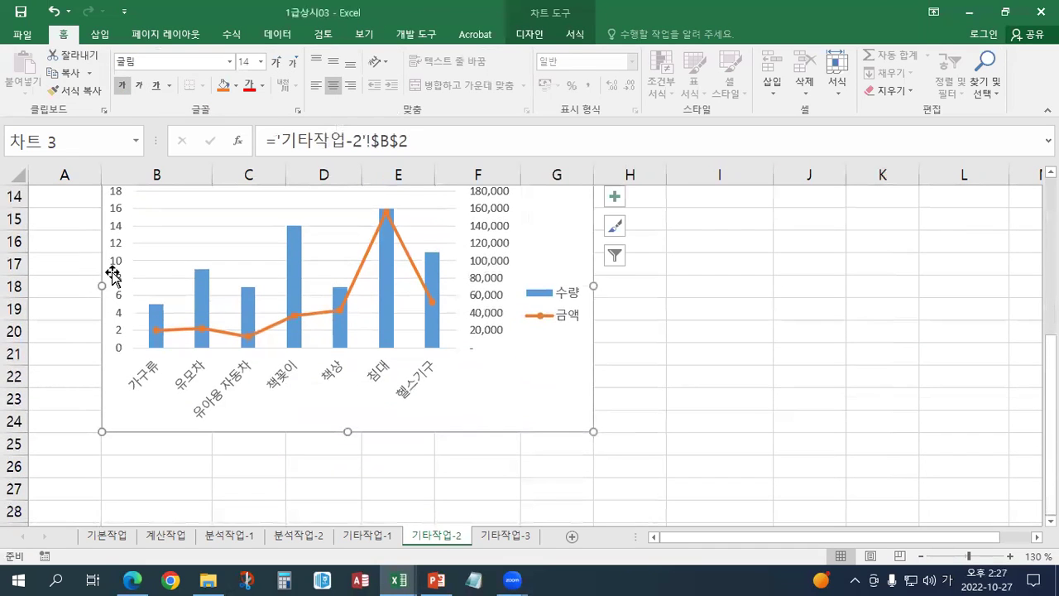
click(116, 279)
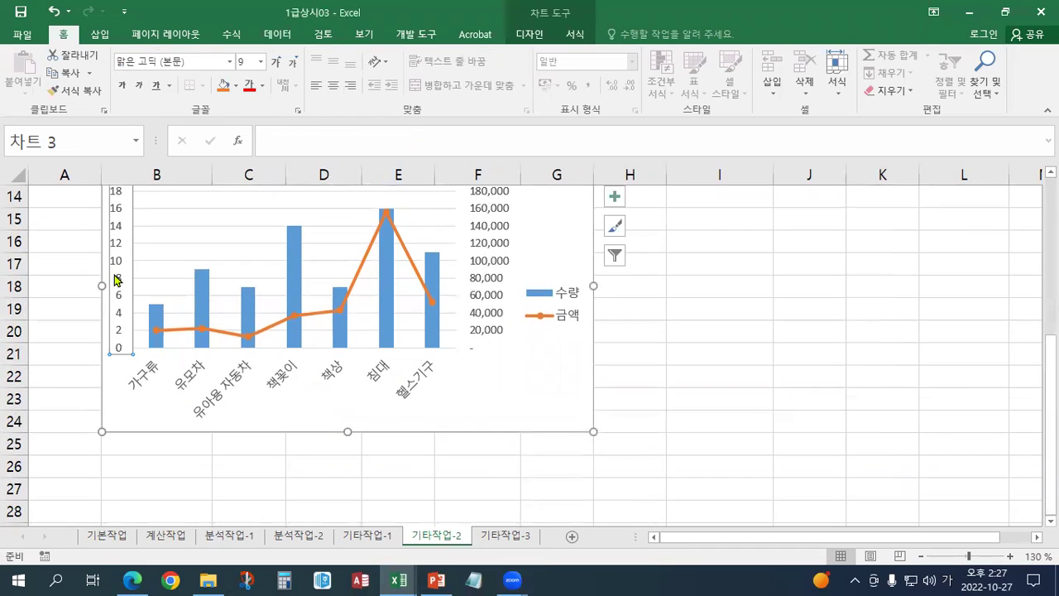
double_click(116, 279)
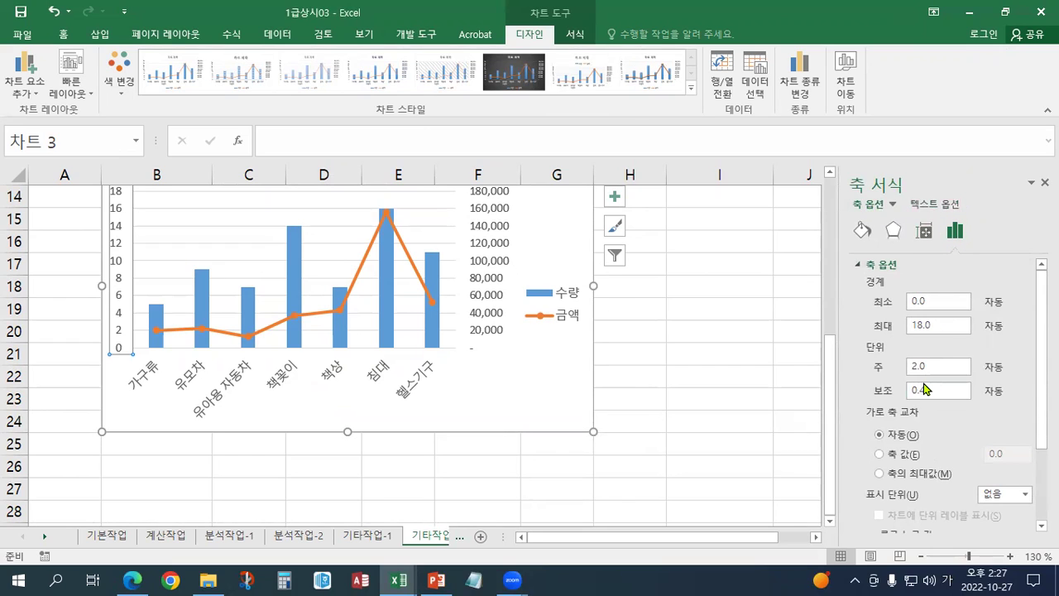
key(alt+Tab)
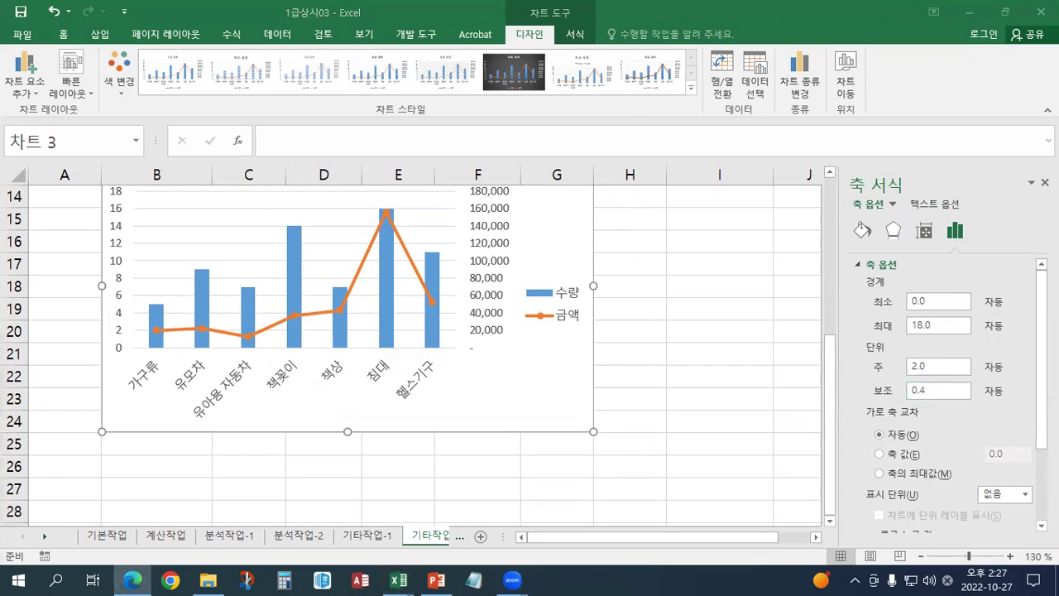
click(938, 366)
double_click(937, 366)
text(3)
key(Return)
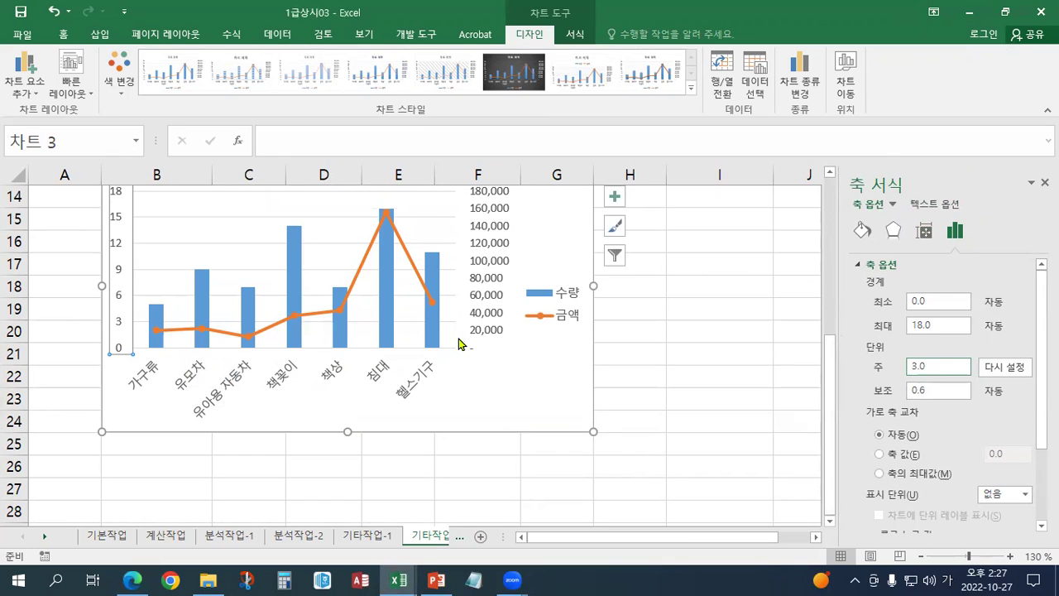
Make the horizontal axis cross the primary vertical axis at axis value 3 and close the axis formatting settings
key(alt+Tab)
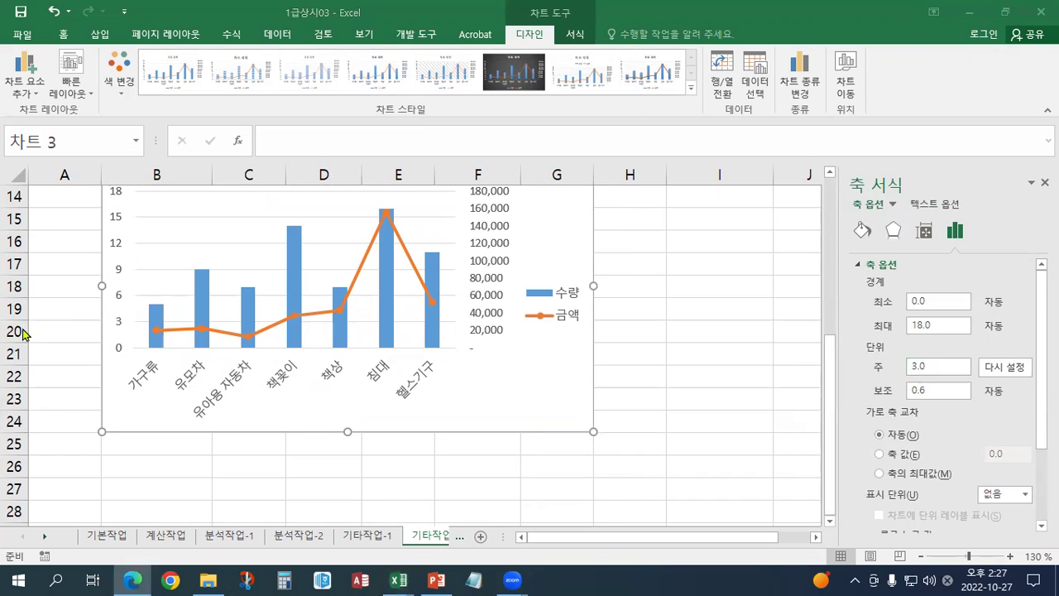
key(alt+Tab)
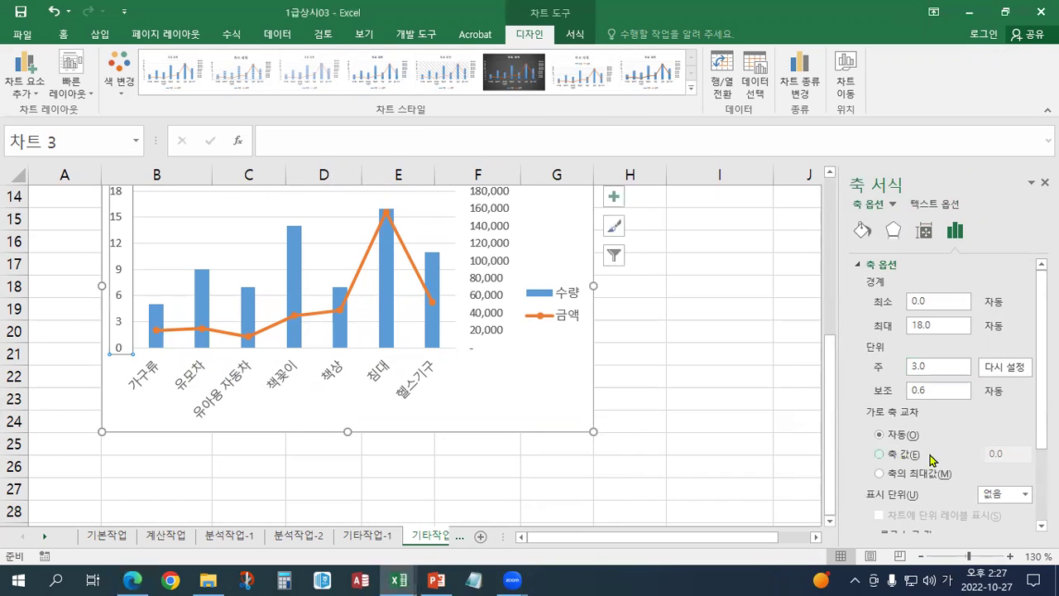
click(884, 454)
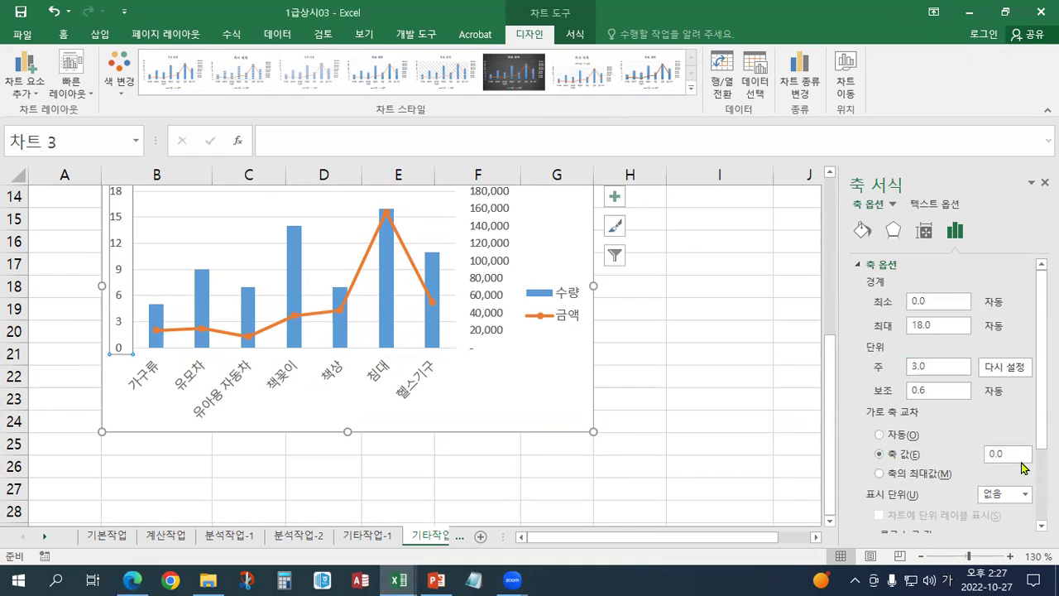
drag(1030, 460, 919, 454)
text(3)
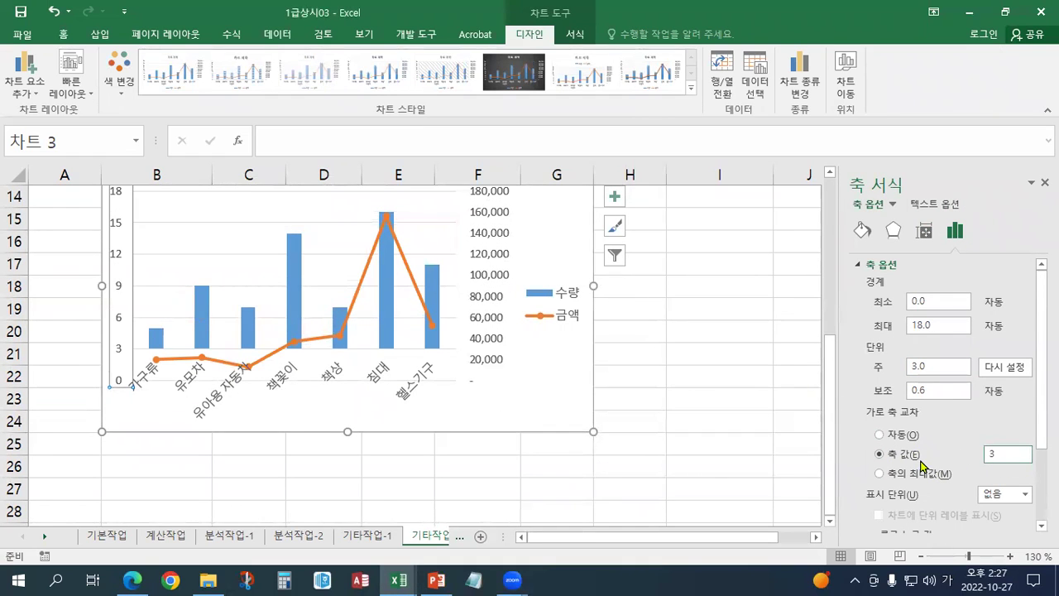
click(937, 478)
click(910, 456)
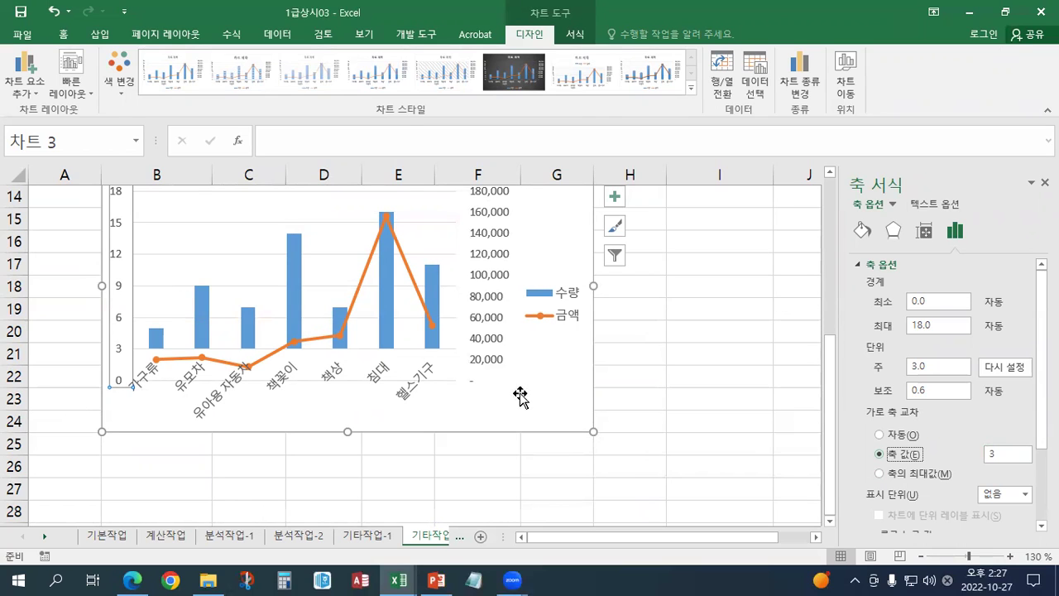
click(1045, 182)
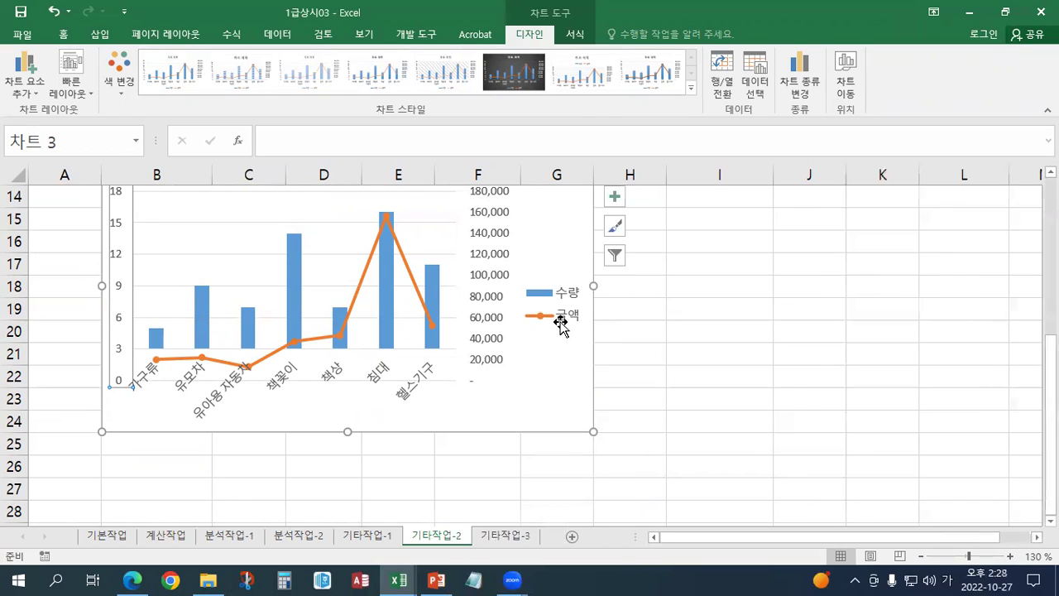
Move the chart legend to the bottom (아래쪽) of the chart
click(558, 319)
click(29, 90)
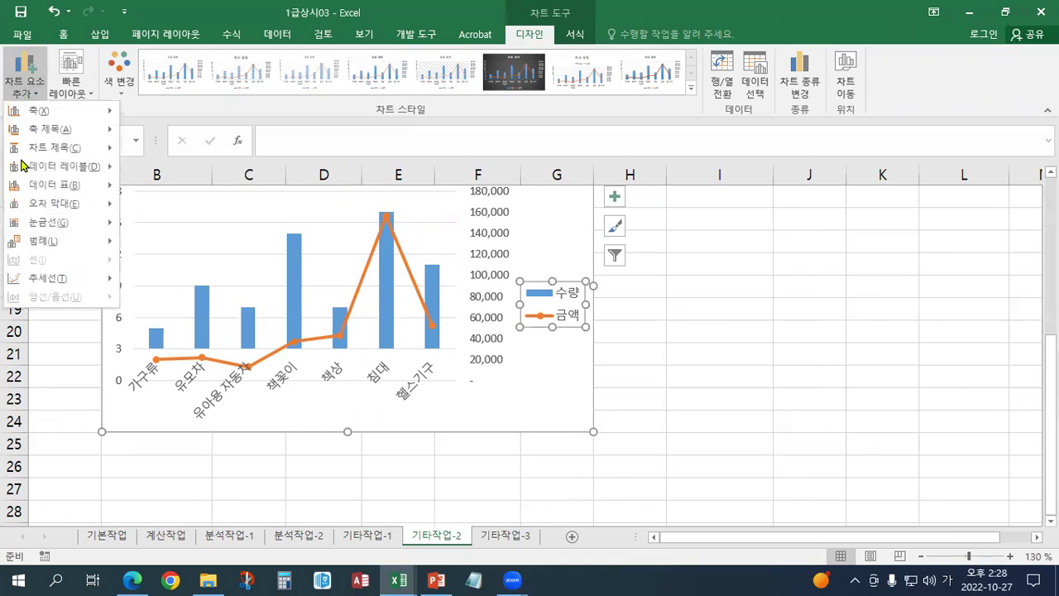
mouse_move(50, 241)
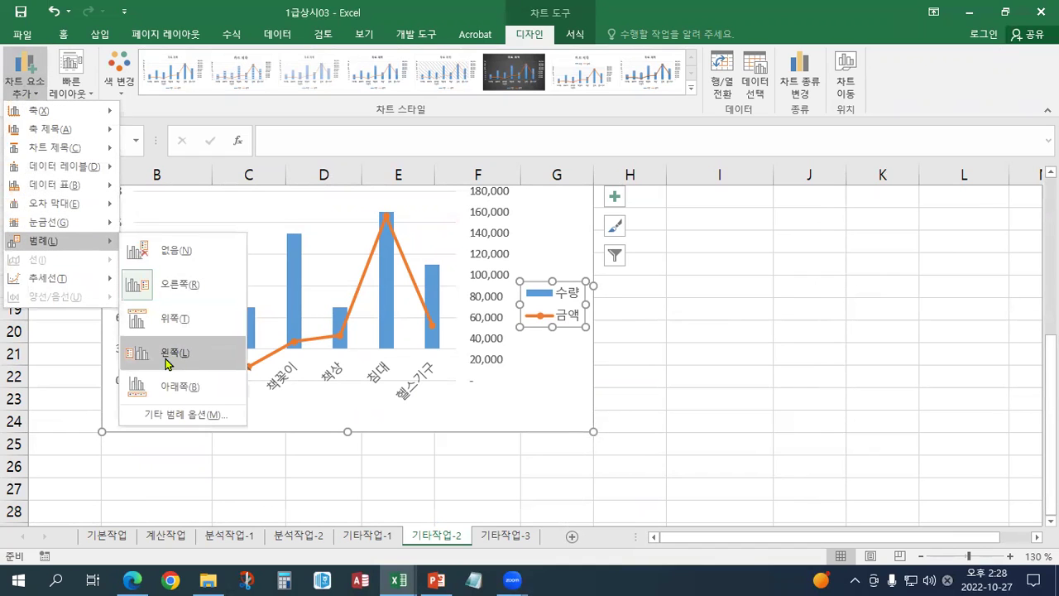
click(155, 395)
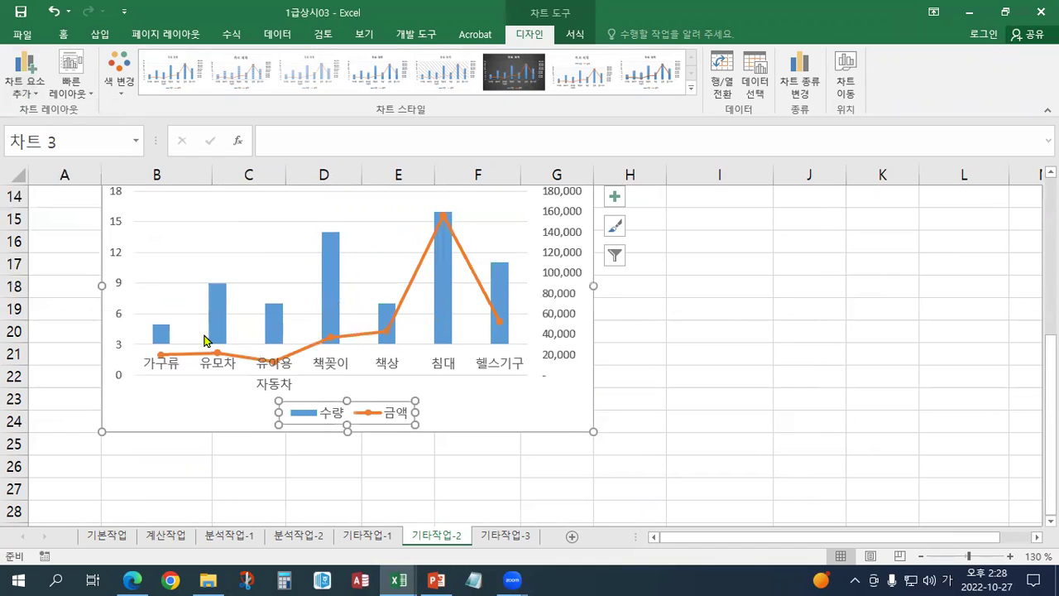
Apply the orange 미세 효과 theme shape style to the chart legend
click(574, 35)
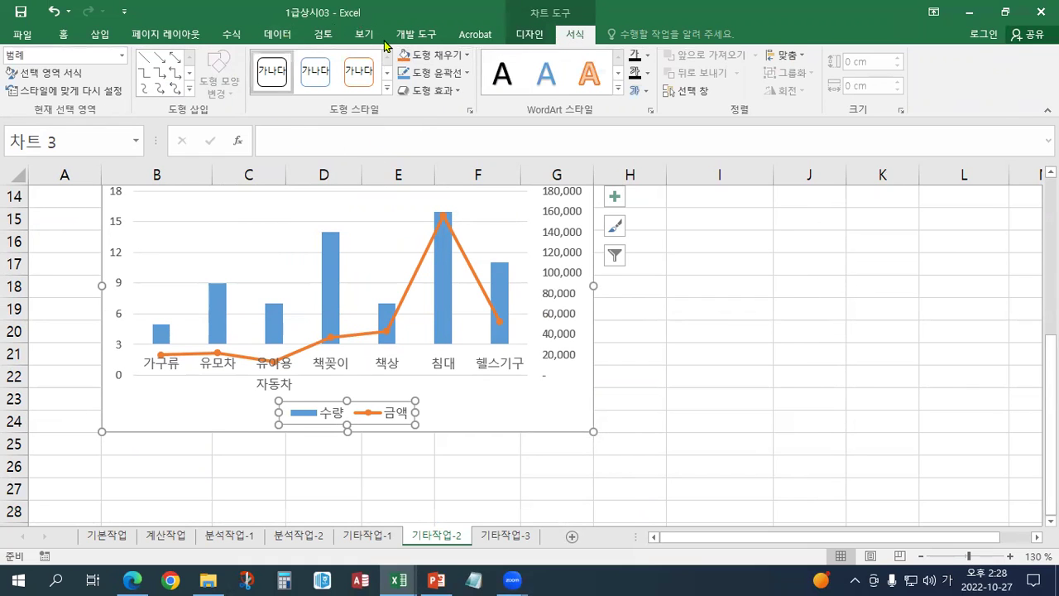
click(387, 88)
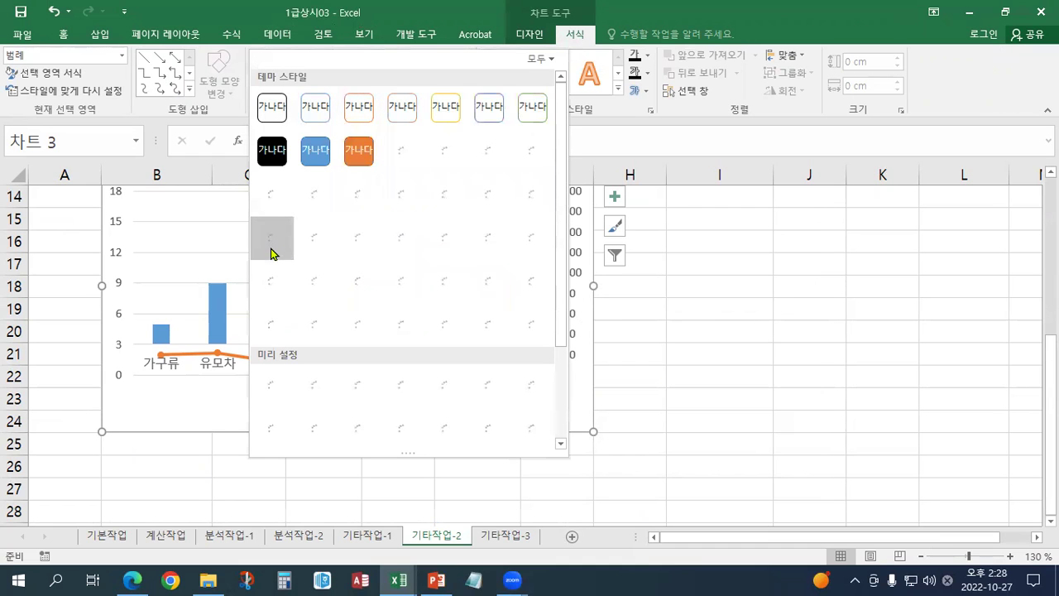
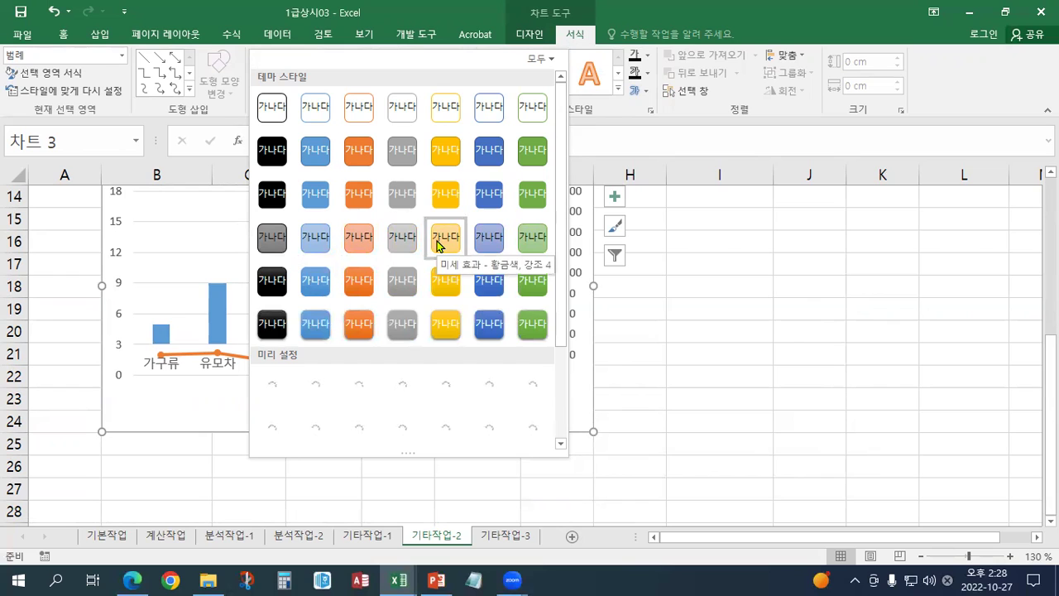
click(348, 245)
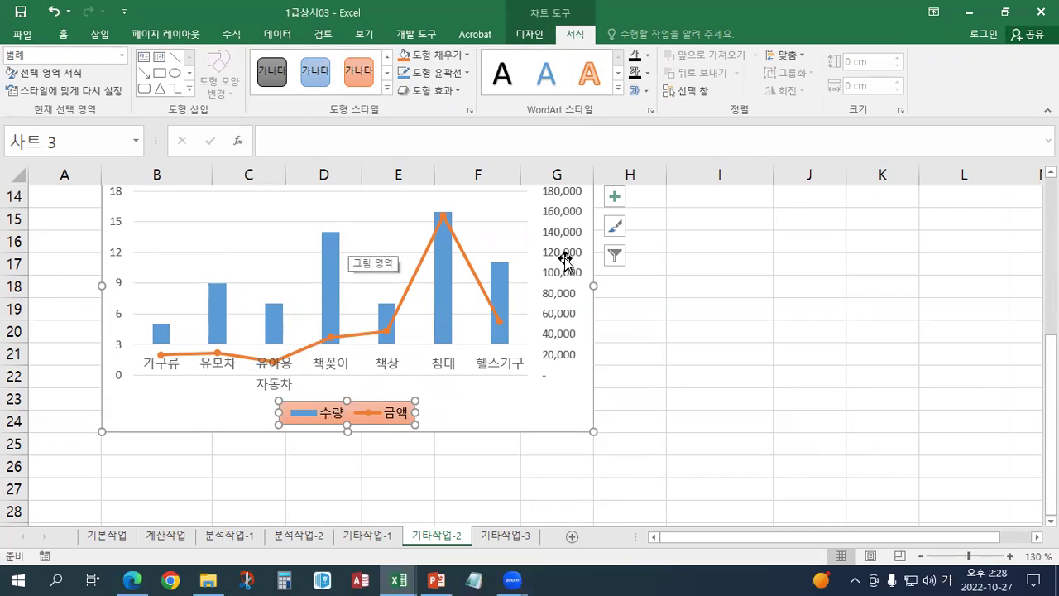
Give the chart area's border rounded corners (둥근 모서리)
right_click(554, 394)
click(601, 362)
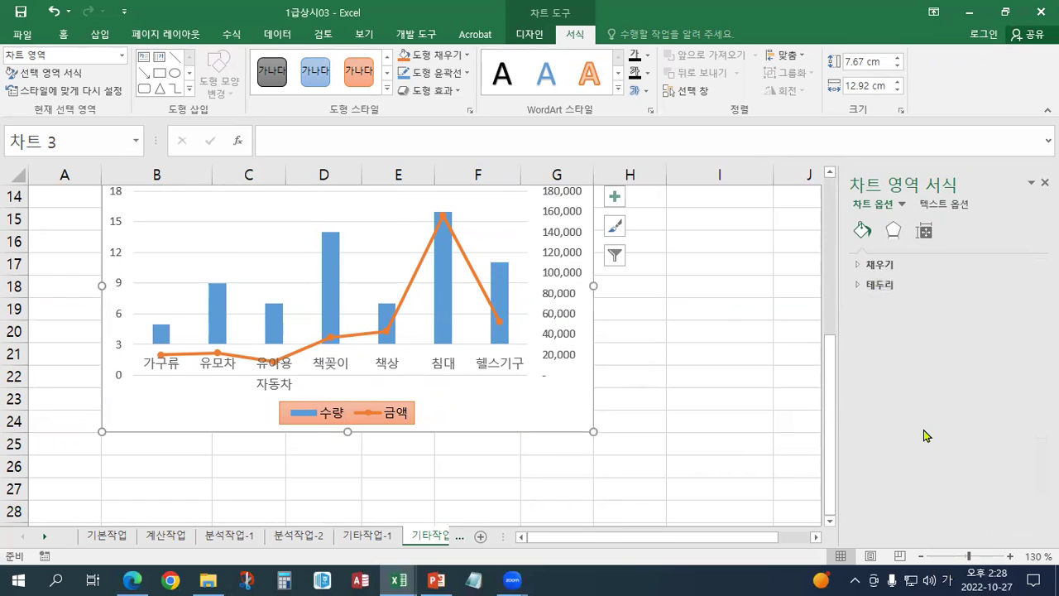
click(880, 284)
scroll(884, 447, down, 3)
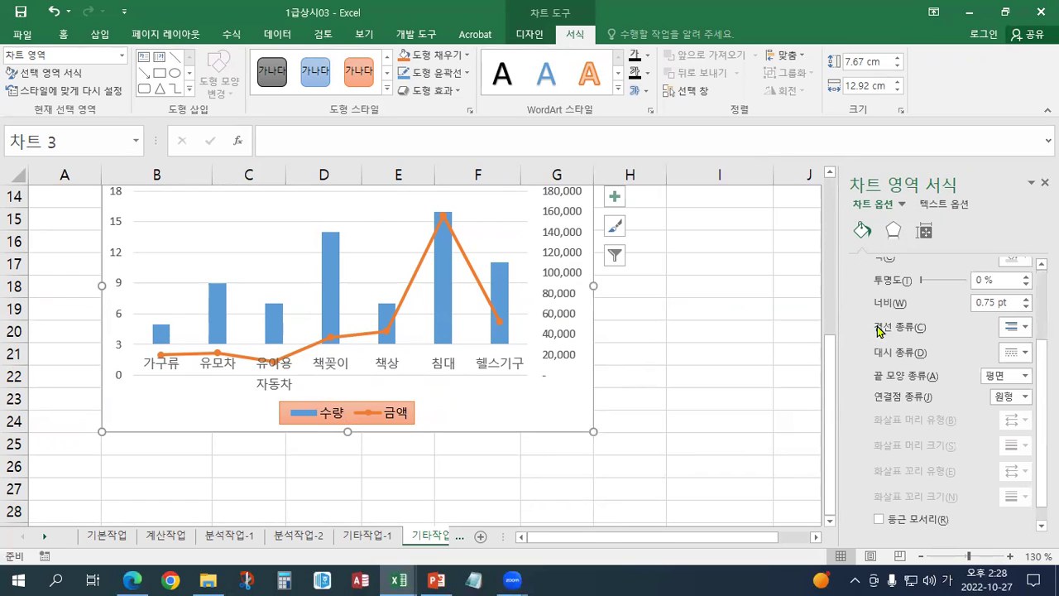
click(880, 518)
Apply the centred inner (안쪽) shadow preset to the chart area and close the chart area formatting settings
click(892, 235)
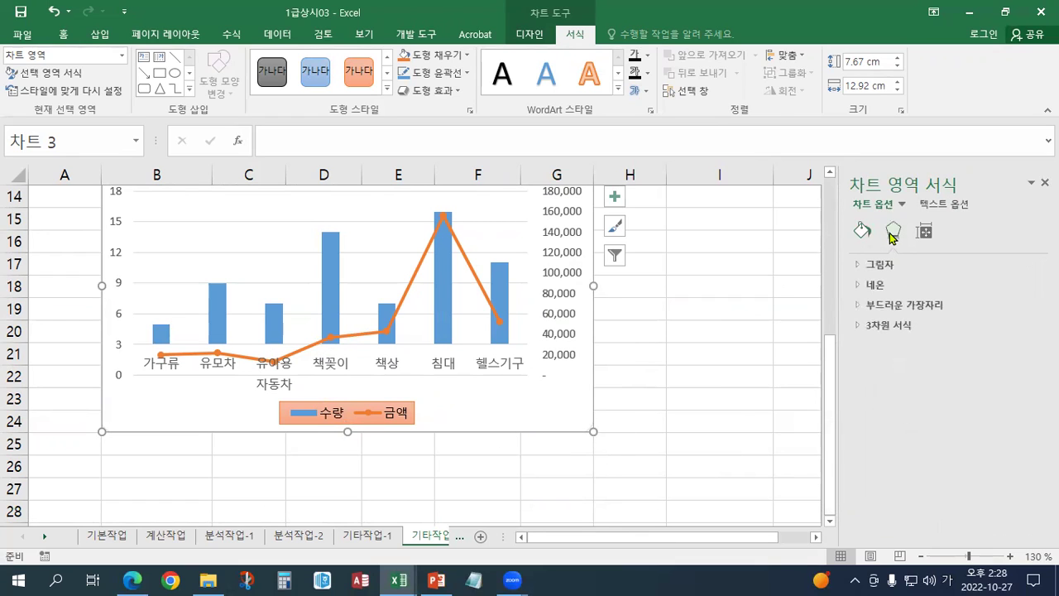
click(880, 265)
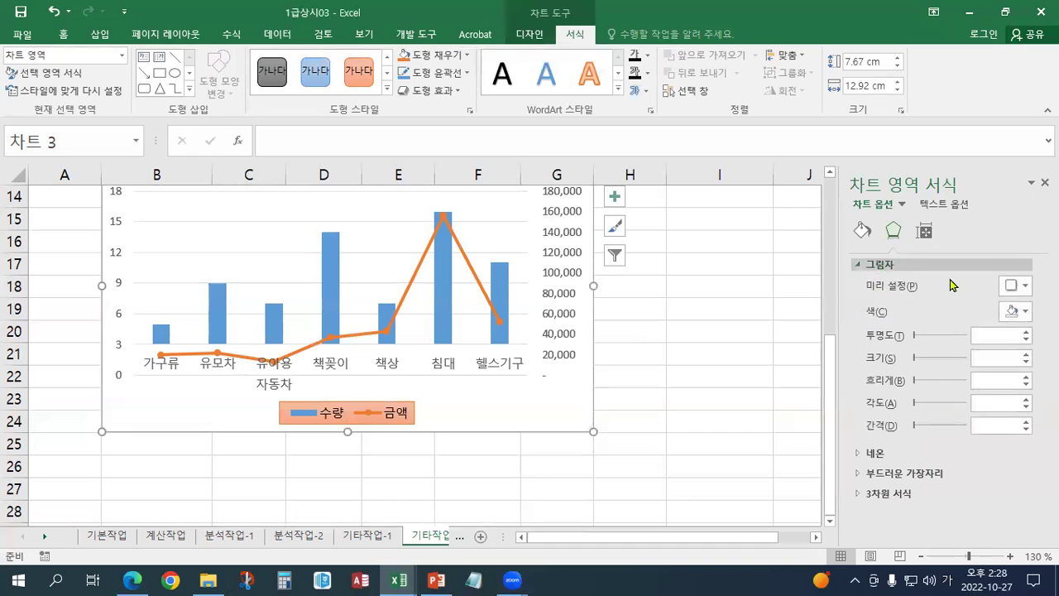
click(1025, 287)
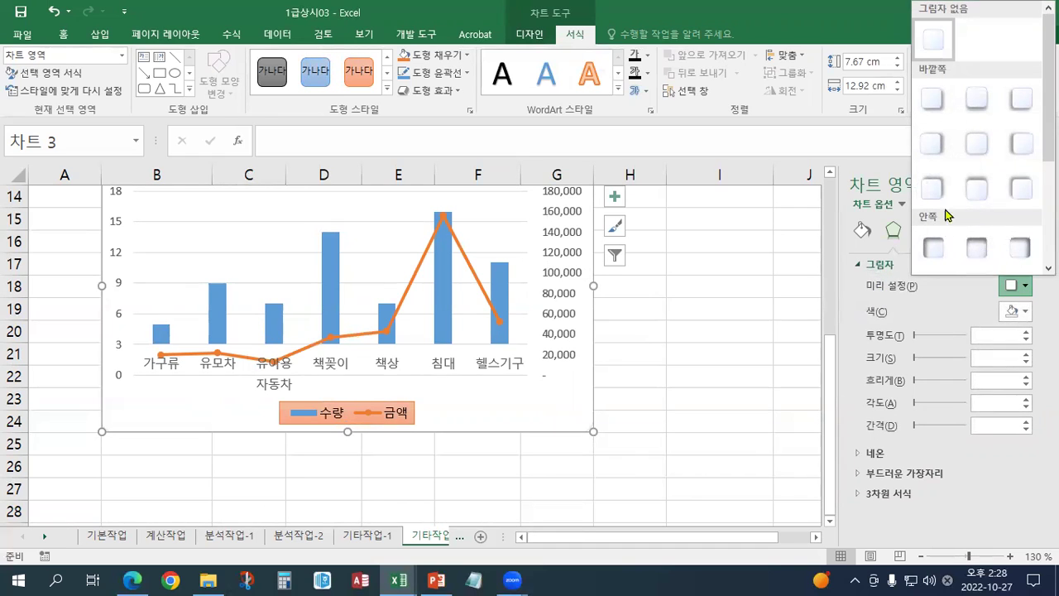
scroll(977, 157, down, 2)
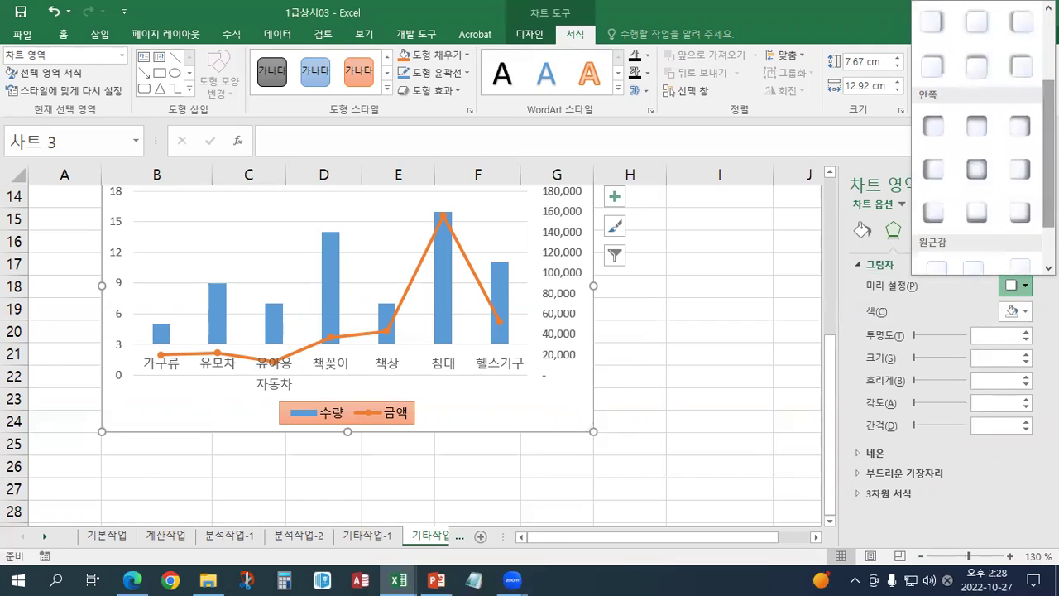
click(979, 171)
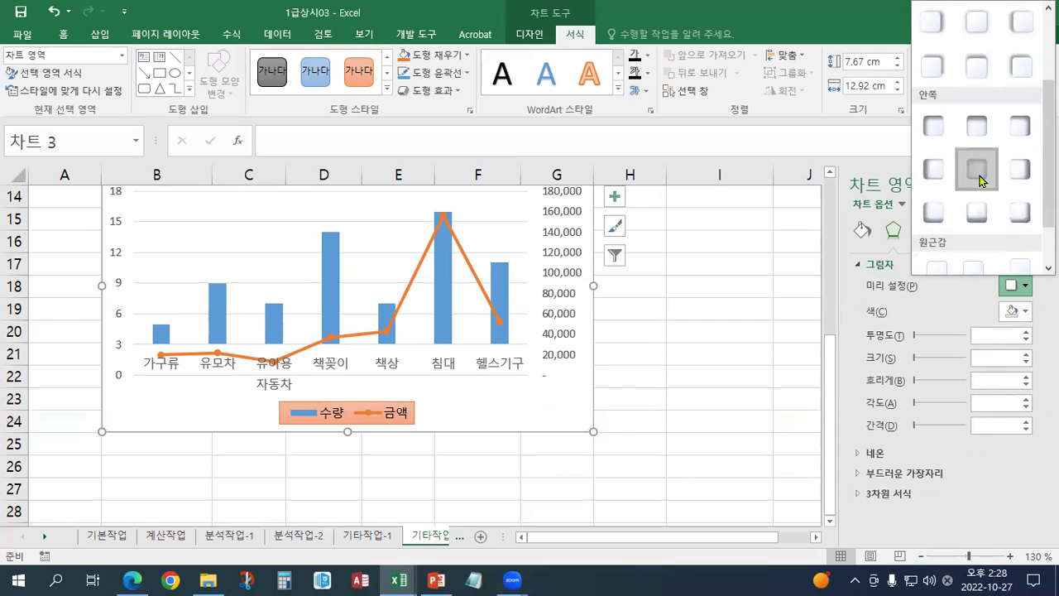
click(1044, 182)
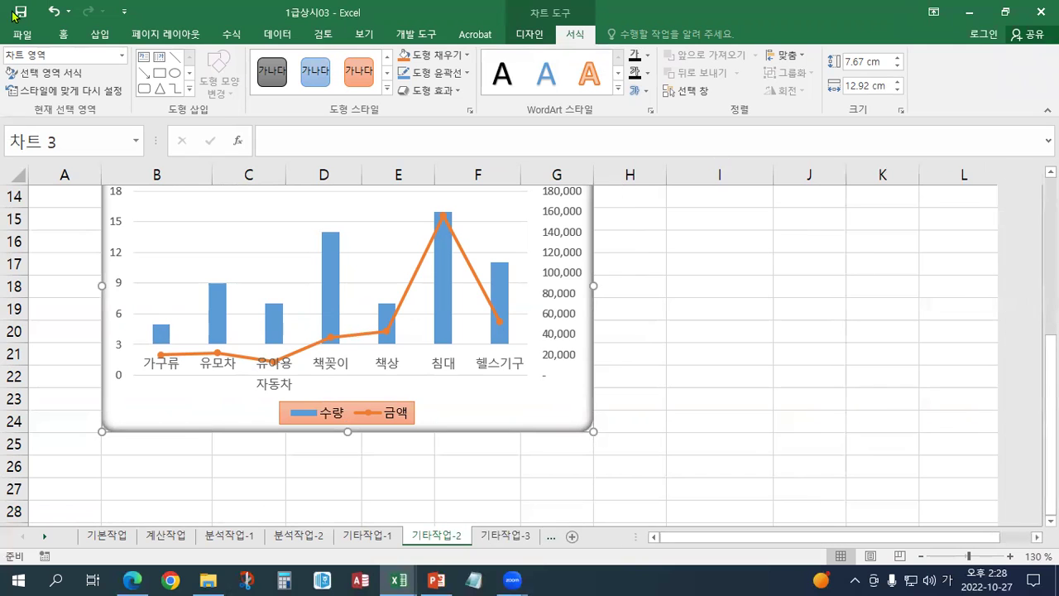
Go to the 기타작업-3 sheet and open the Visual Basic editor
scroll(154, 346, down, 3)
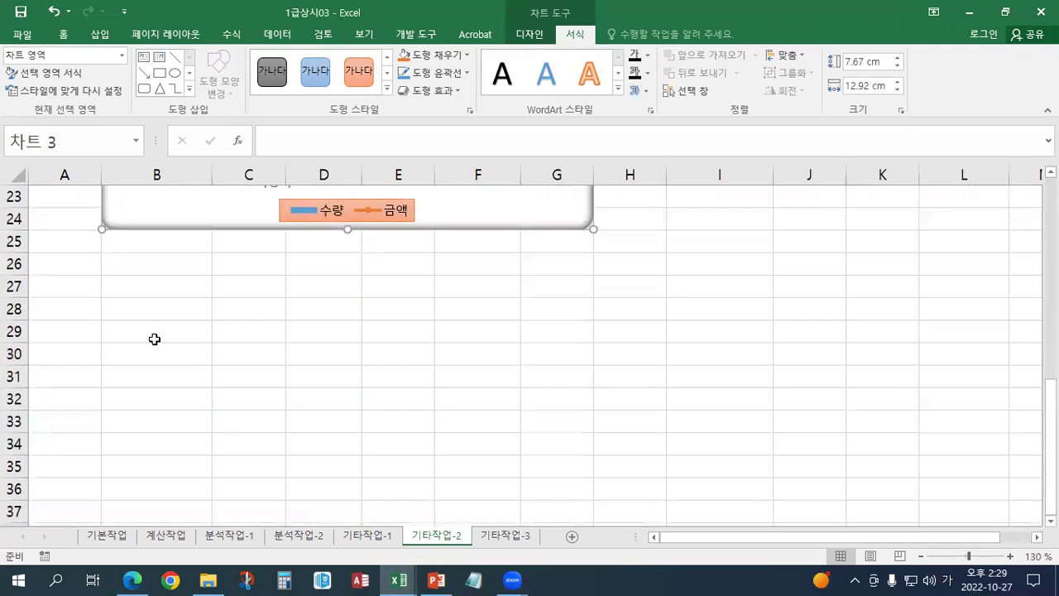
click(502, 538)
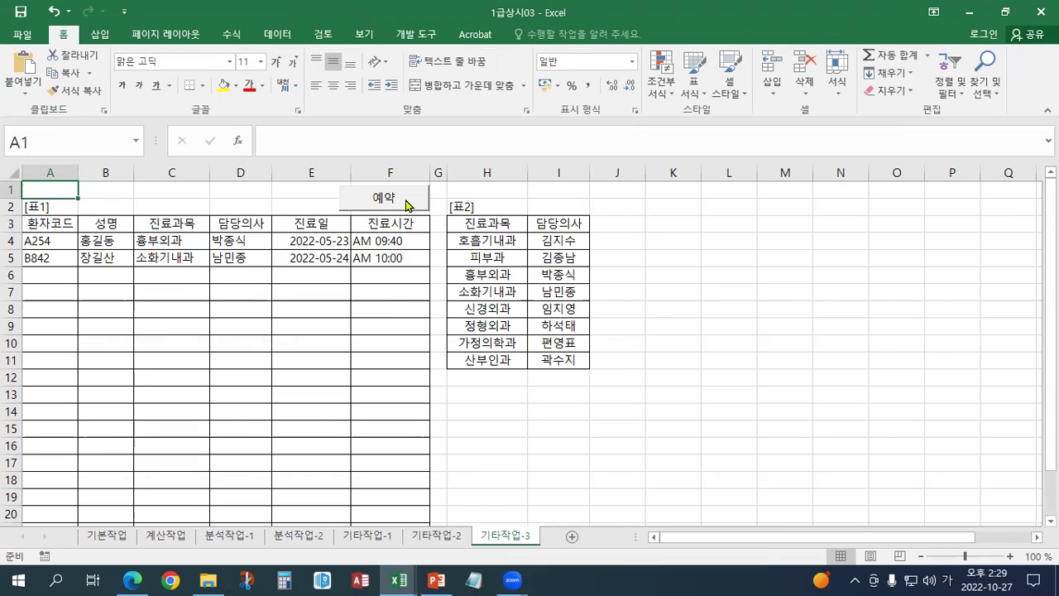
key(alt+Tab)
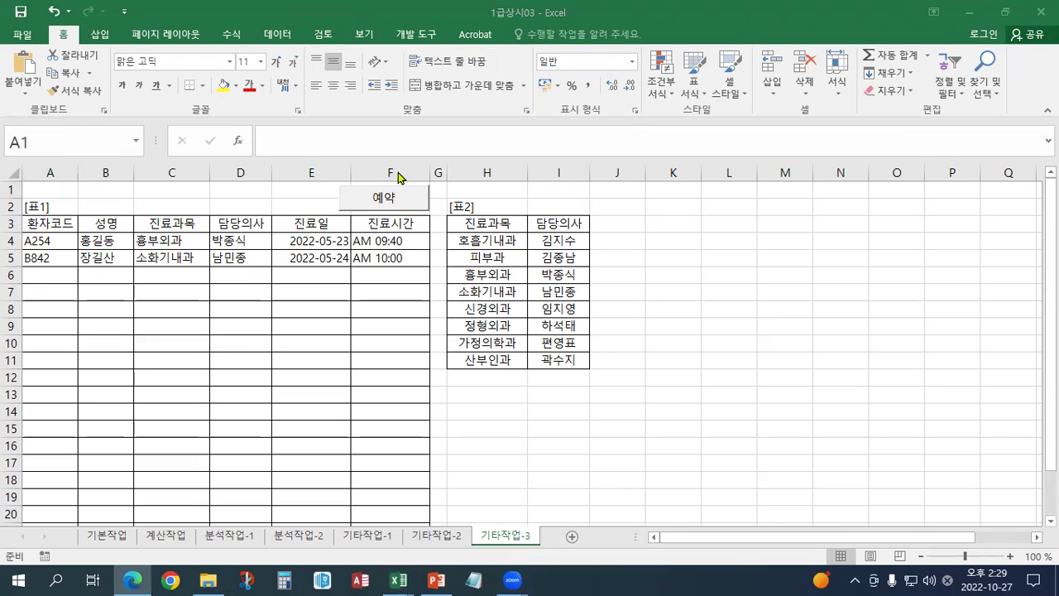
click(383, 198)
click(383, 198)
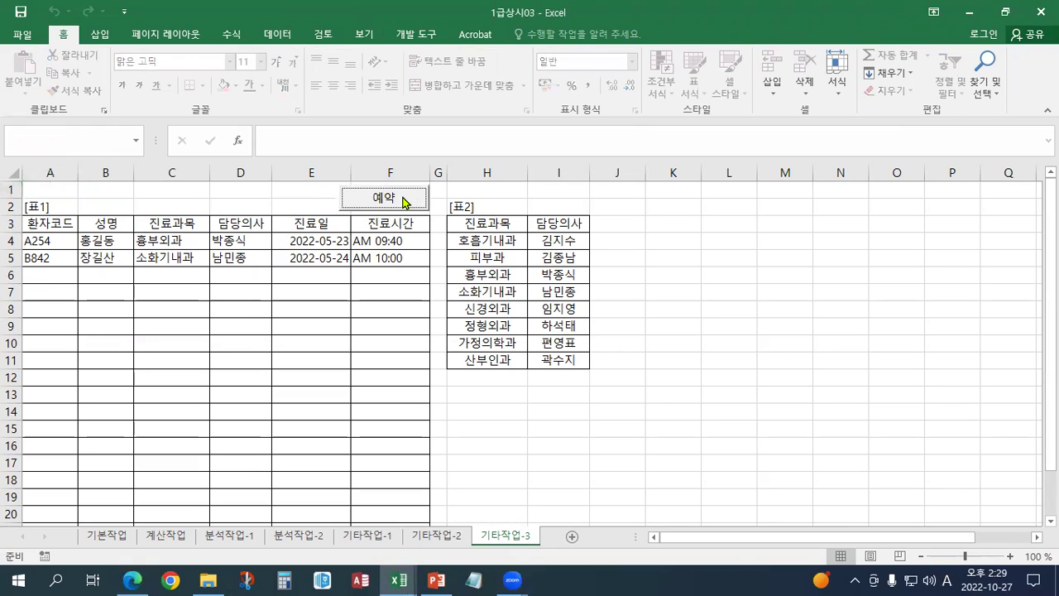
click(416, 34)
click(18, 76)
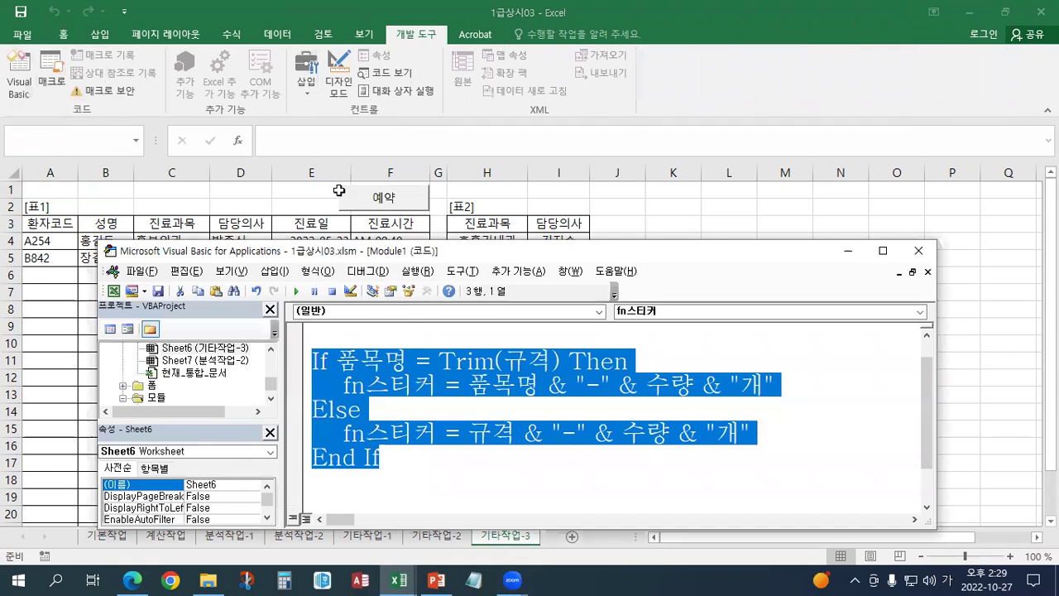
Move the editor window up, widen the project list and open the code of Sheet6 (기타작업-3)
drag(405, 248, 418, 190)
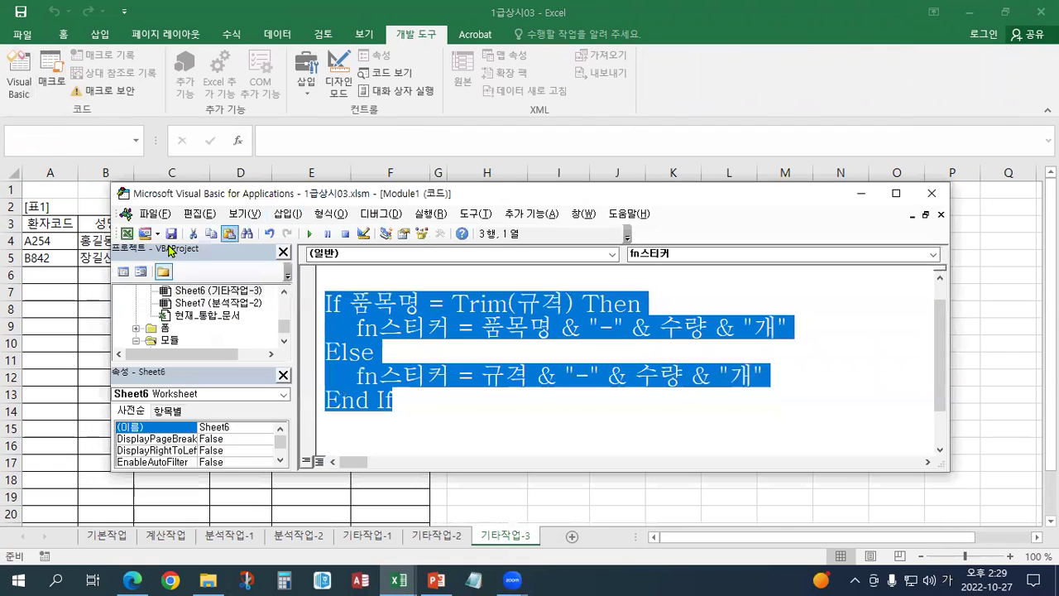
click(283, 319)
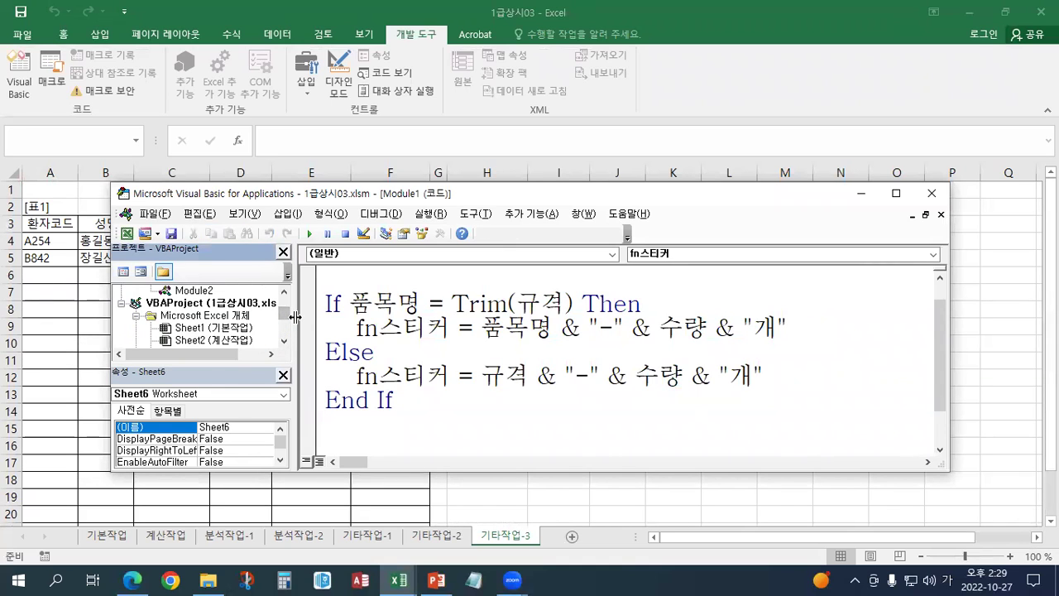
drag(295, 319, 348, 320)
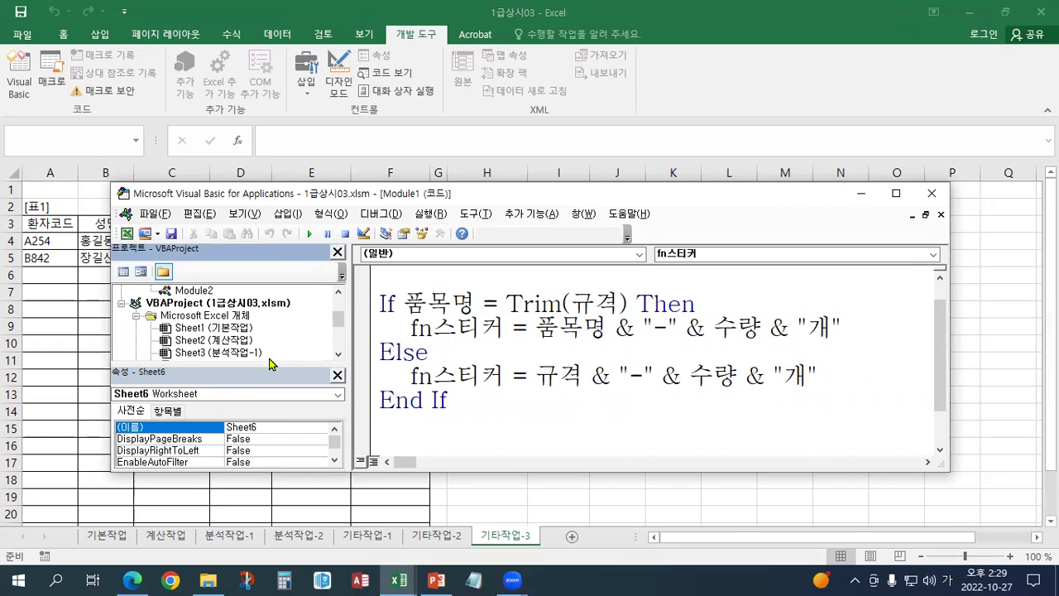
click(339, 355)
click(339, 356)
click(338, 356)
click(339, 356)
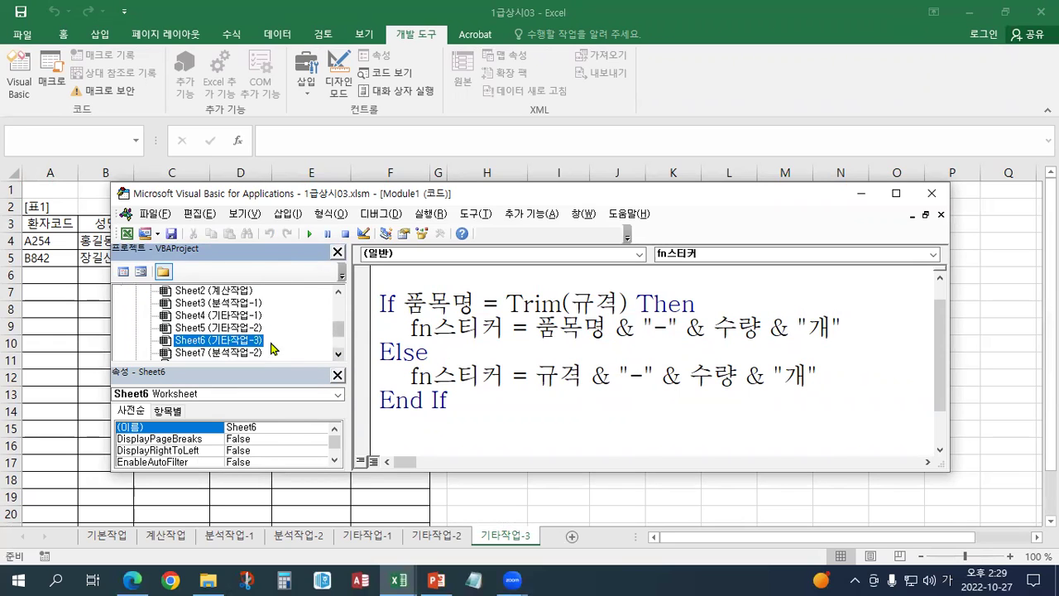
double_click(253, 340)
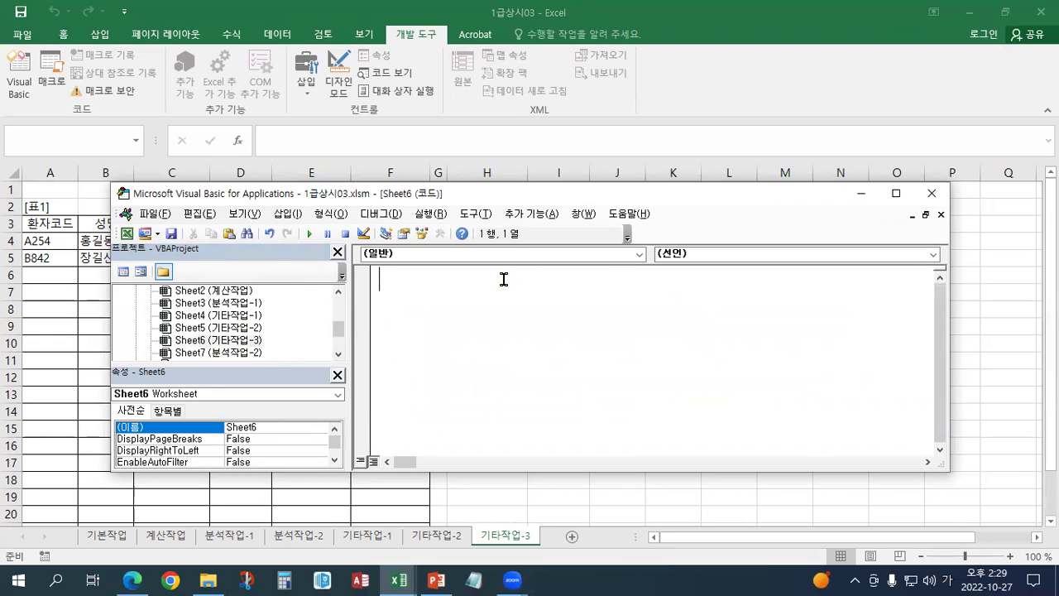
Create a Click event procedure for the cmd예약 button in the Sheet6 code
click(638, 255)
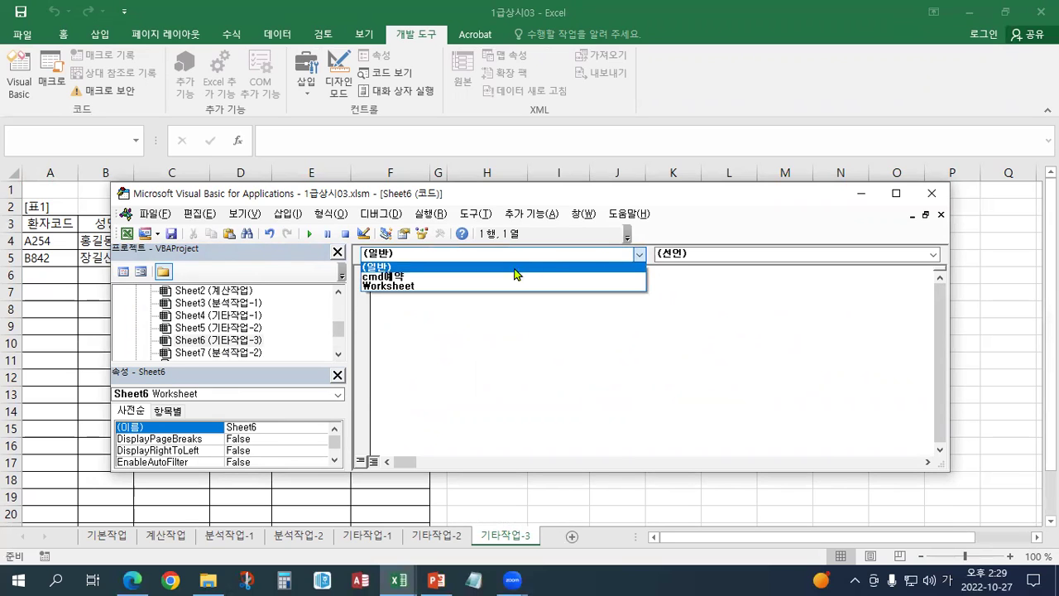
click(466, 279)
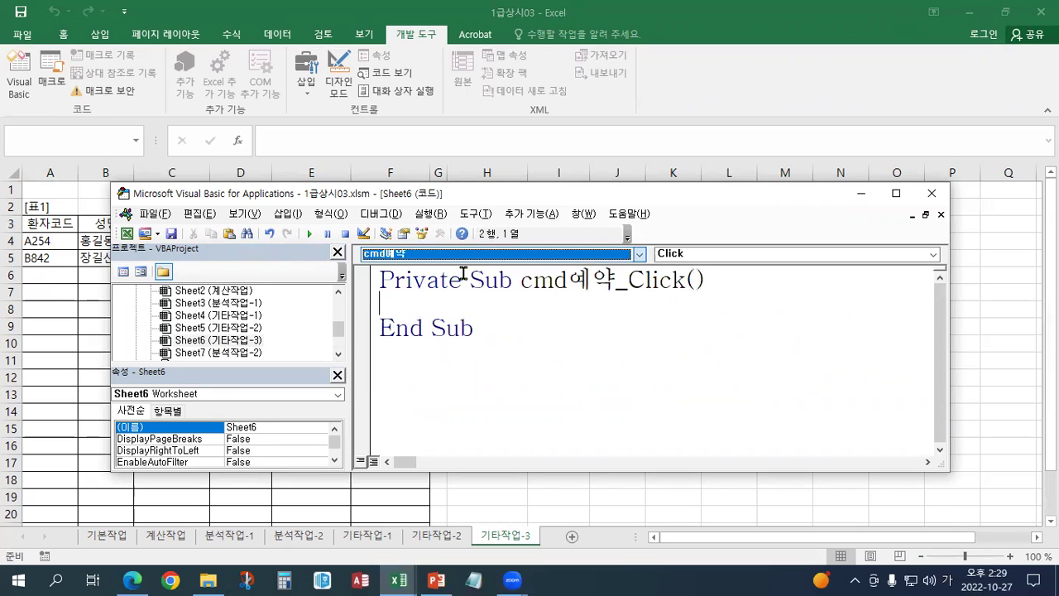
key(Return)
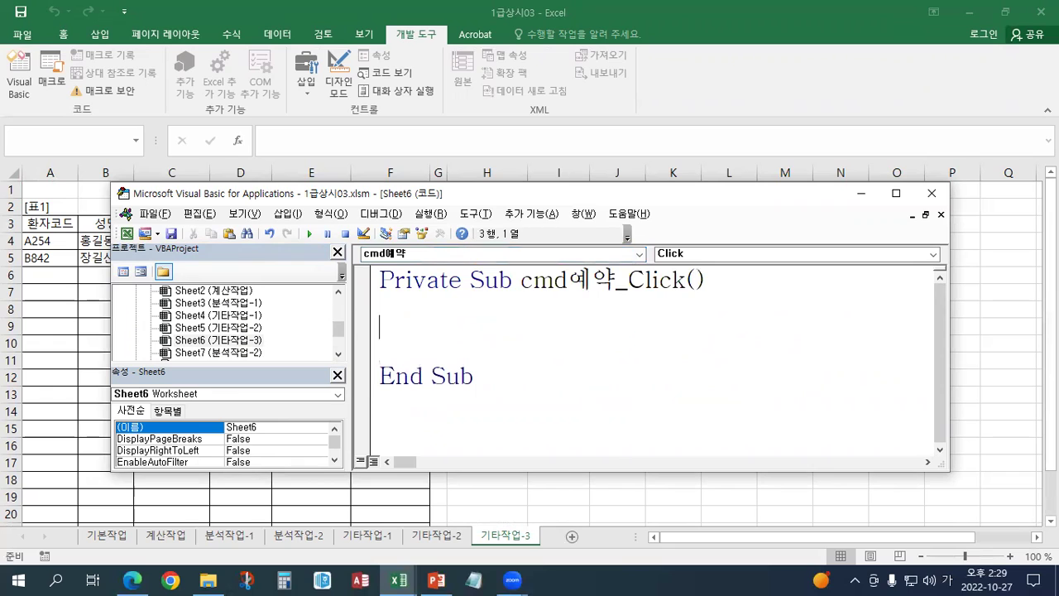
Write the statement 진료예약.Show in the cmd예약_Click procedure to display the booking form
text(진료예)
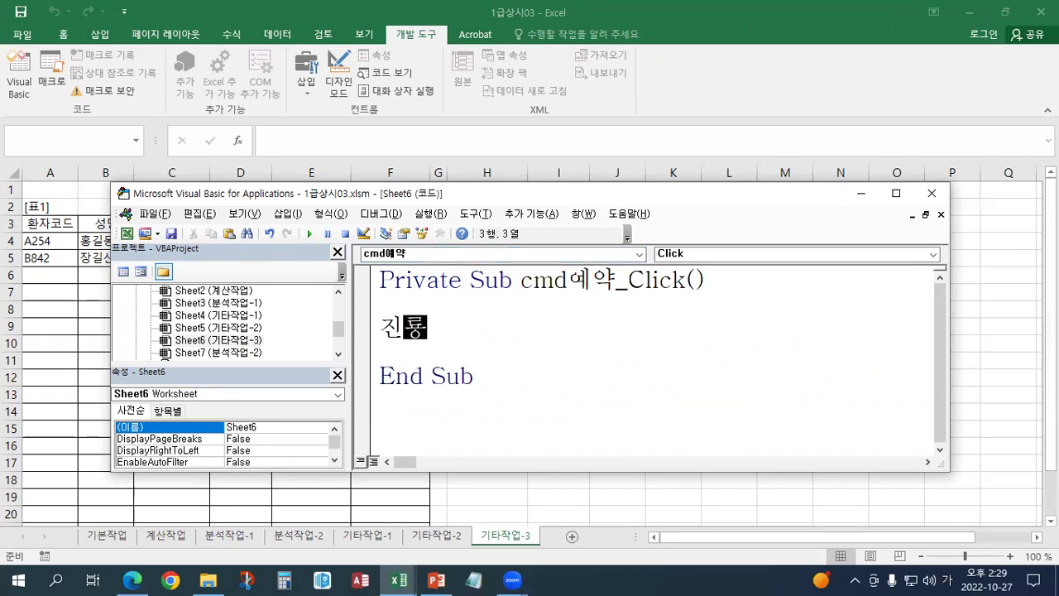
text(약.)
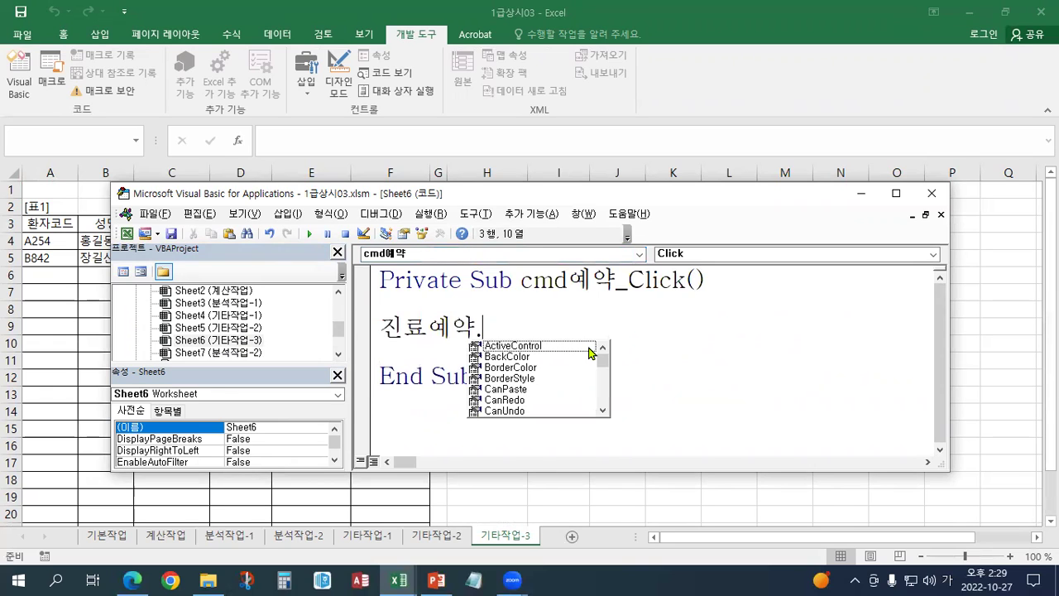
text(SHO)
key(BackSpace)
key(BackSpace)
key(BackSpace)
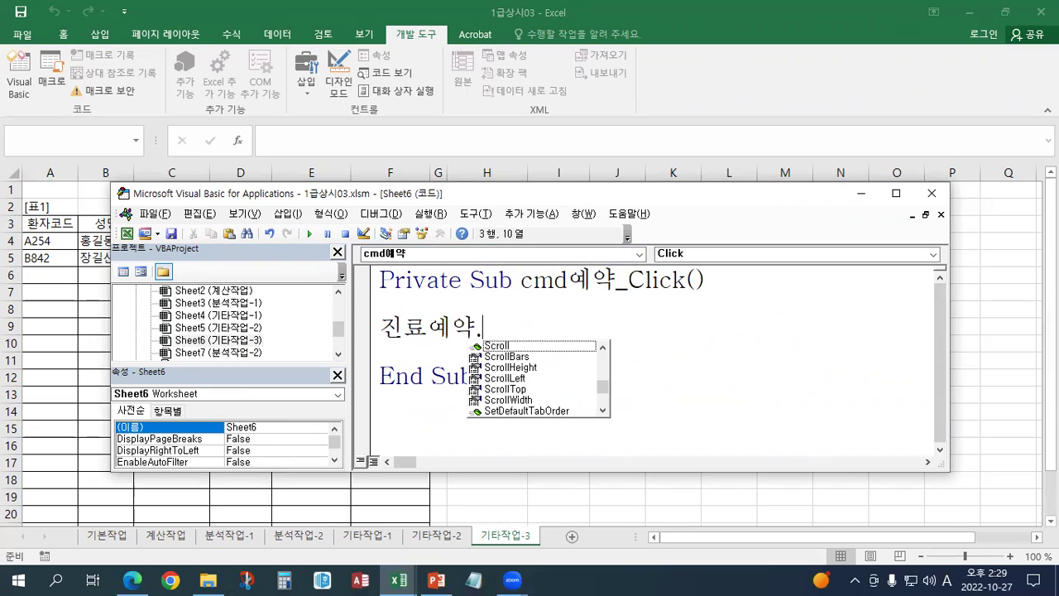
text(sh)
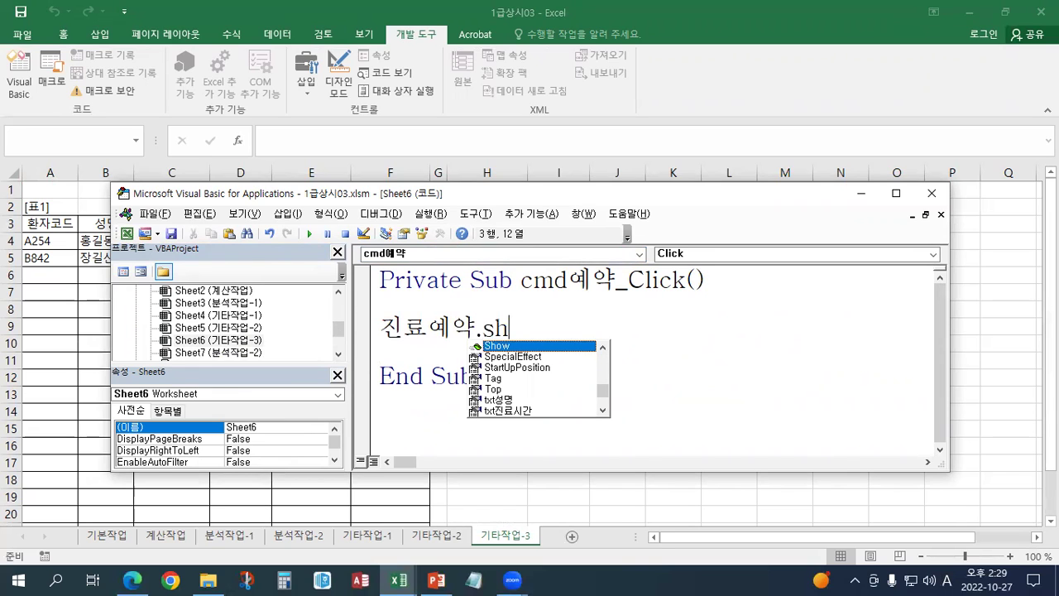
text(ow)
click(406, 411)
Expand the 폼 folder of the 1급상시03 project and open the 진료예약 user form
click(338, 354)
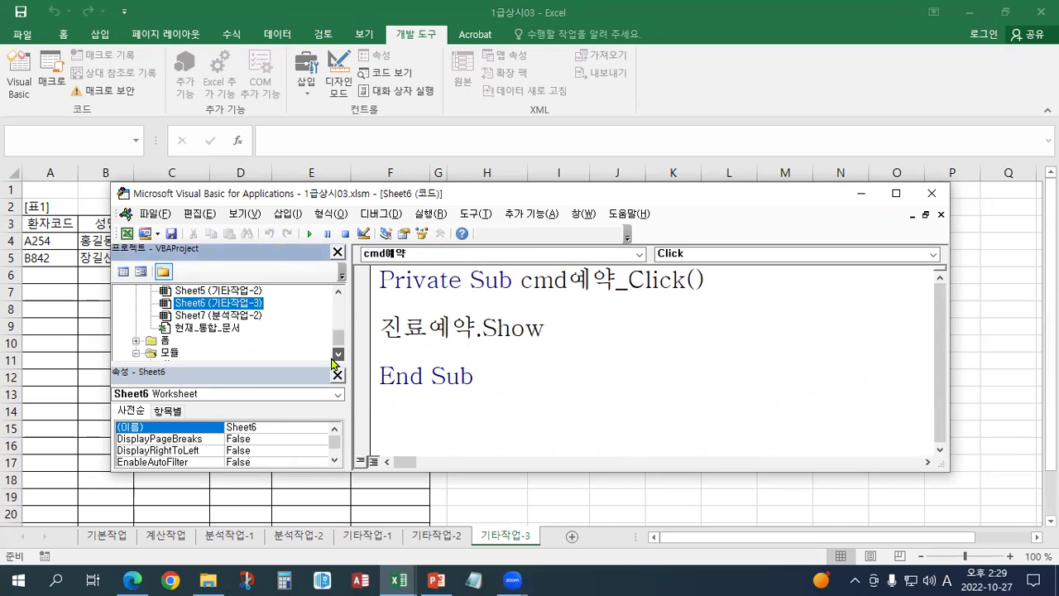
click(337, 354)
double_click(159, 332)
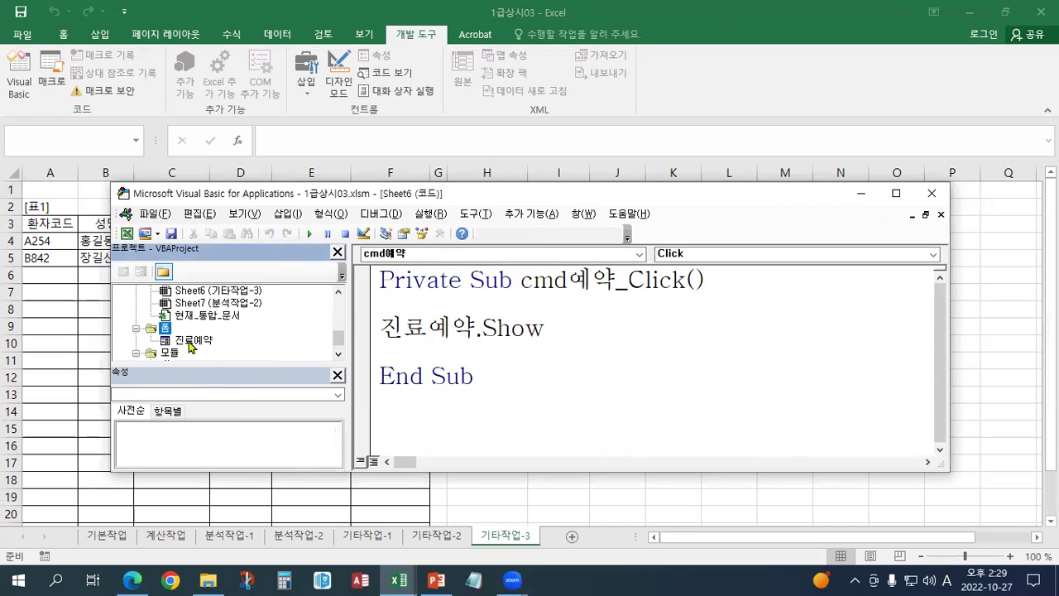
double_click(194, 341)
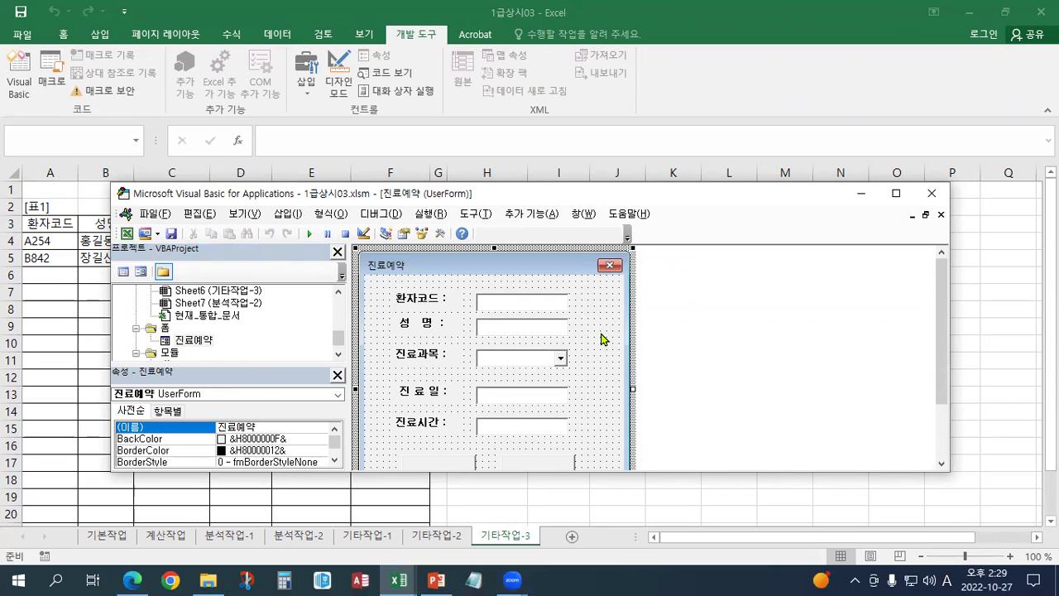
Open the form's code and create a UserForm_Initialize event procedure with blank lines for its body
double_click(610, 370)
click(695, 255)
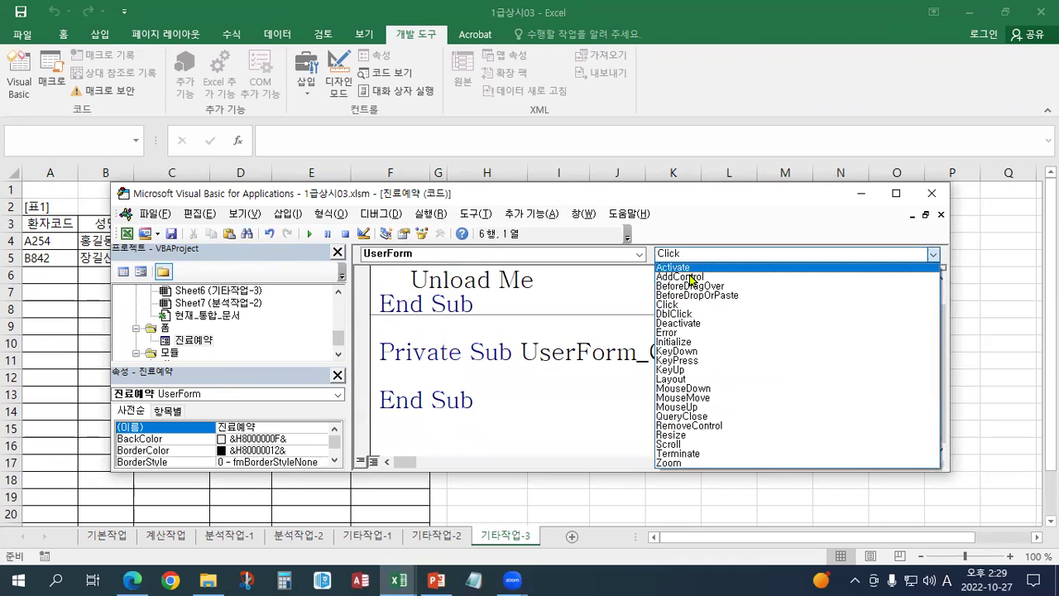
click(687, 342)
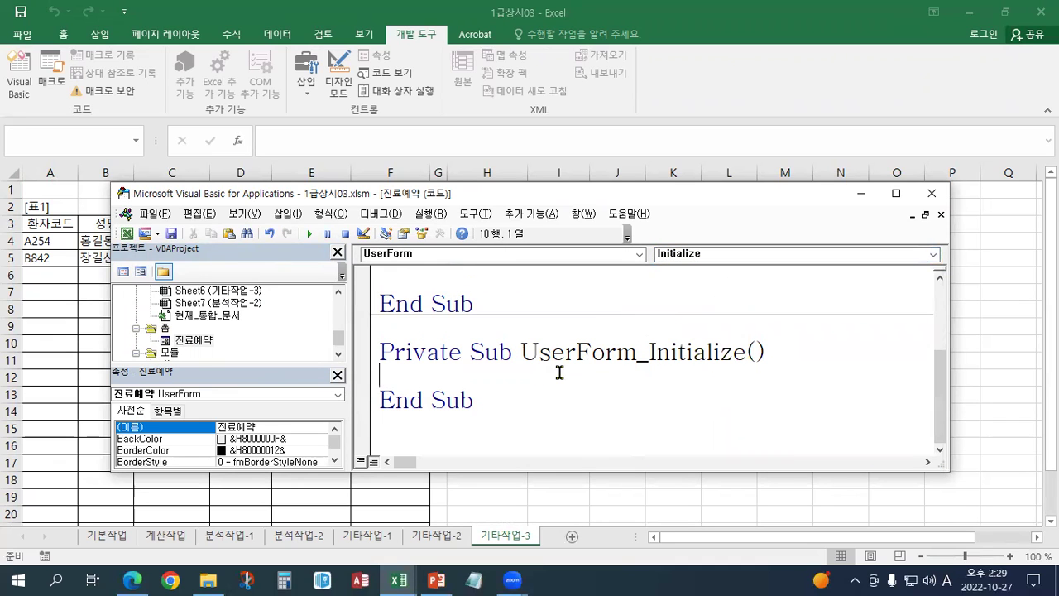
key(Return)
key(Return)
key(Up)
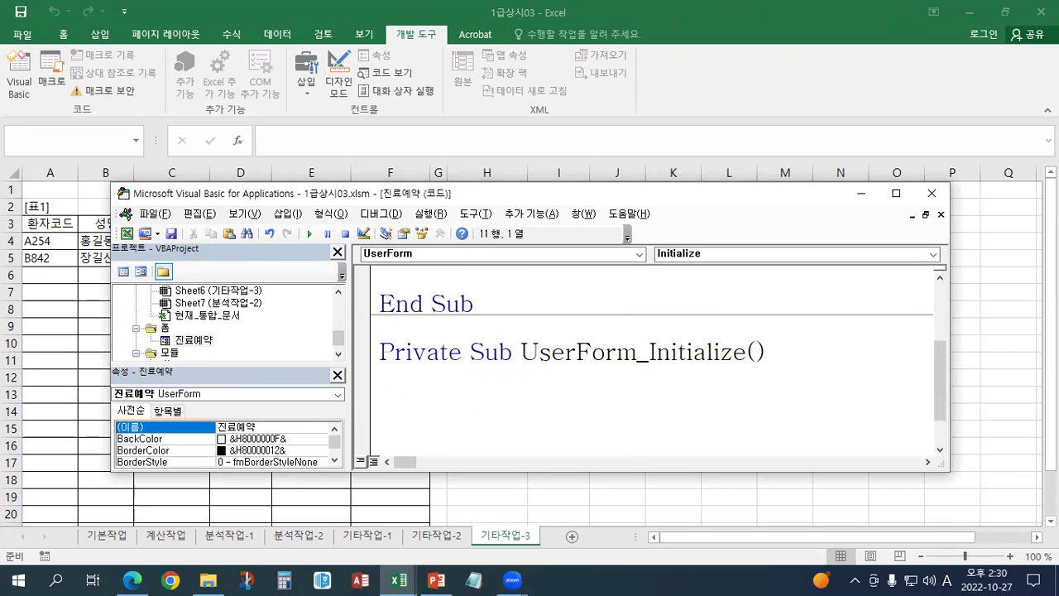
In UserForm_Initialize, write the statement cmb진료과목.RowSource = "H4:I11" to fill the department combo box
text(cmb)
text(진료과목)
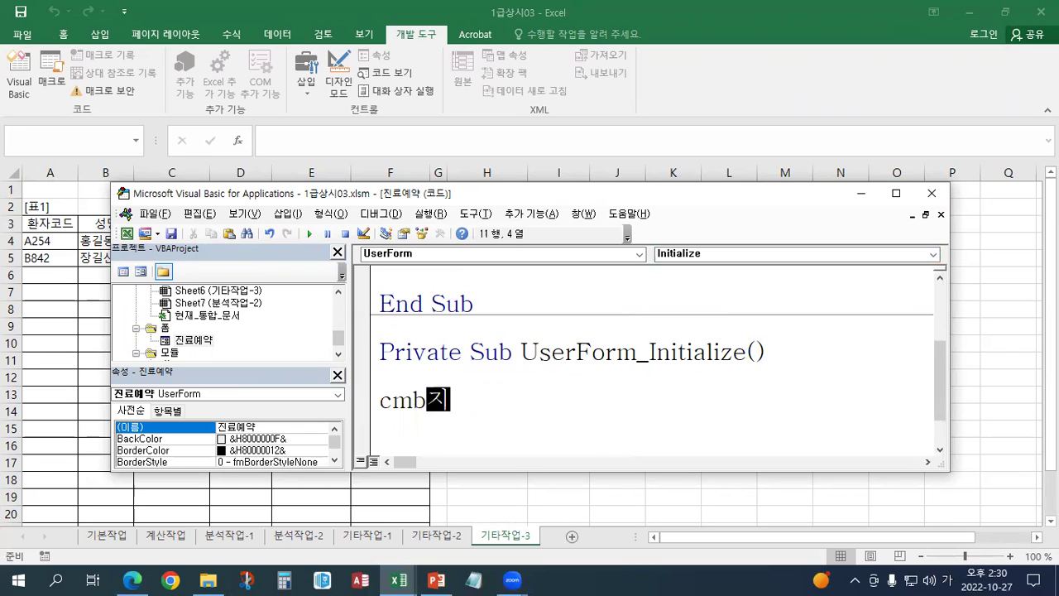
text(.)
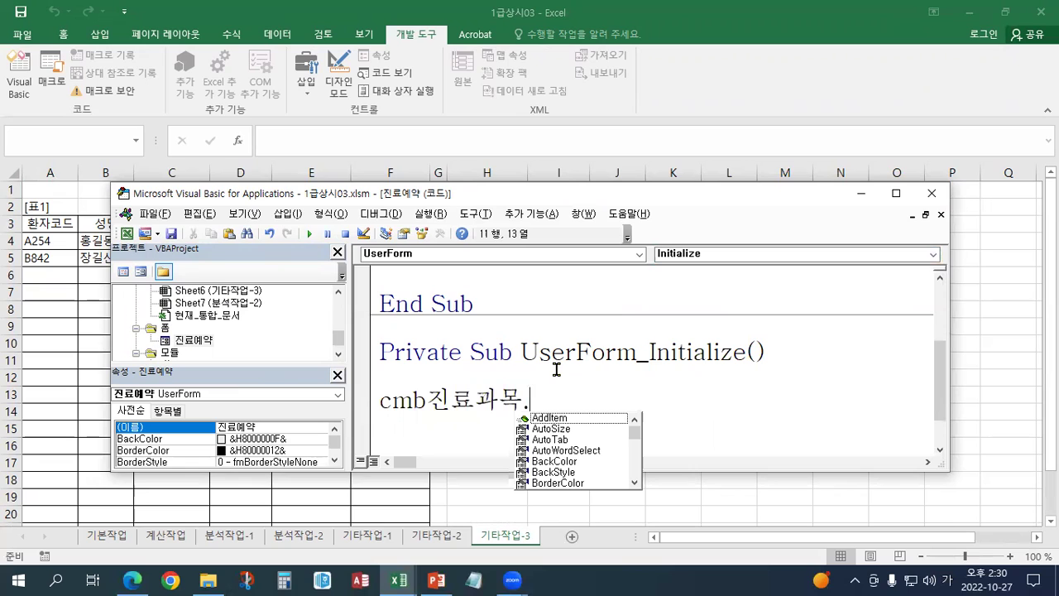
text(rows)
key(BackSpace)
text(row)
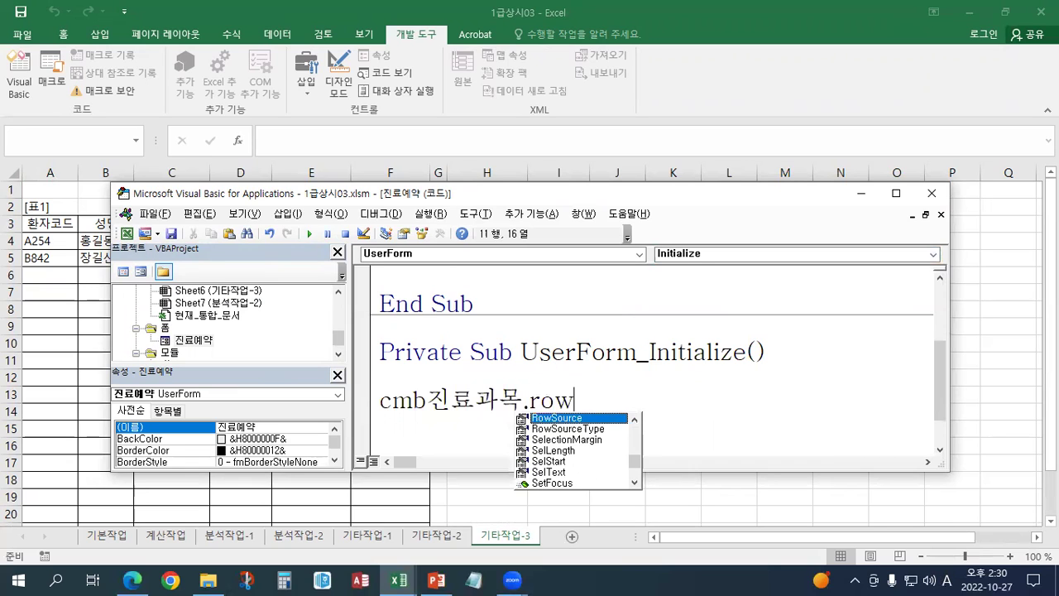
text(source=")
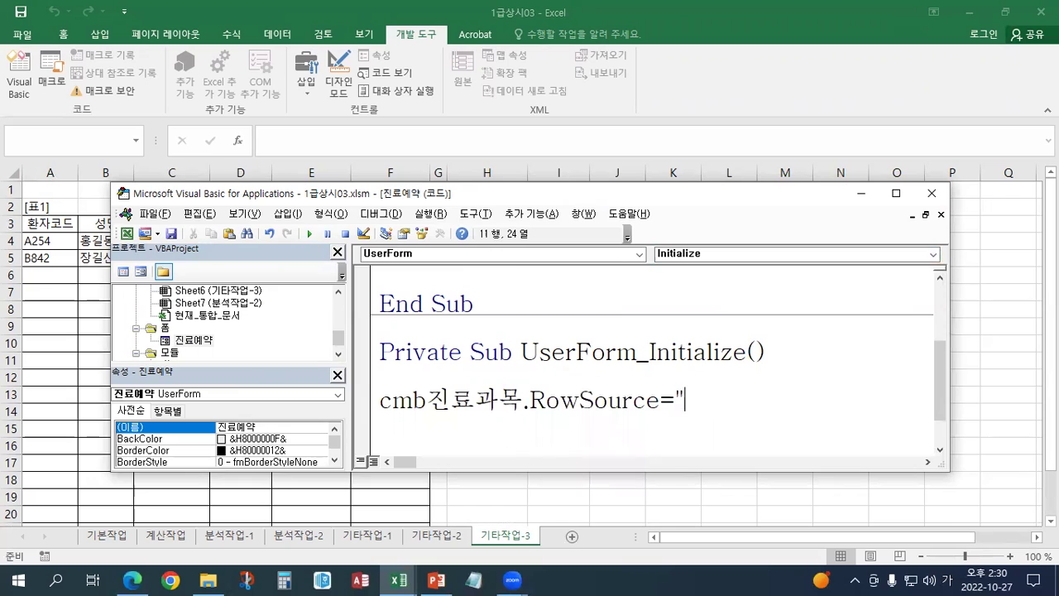
text(ㅗ)
key(BackSpace)
key(Hangul)
text(H4:I11")
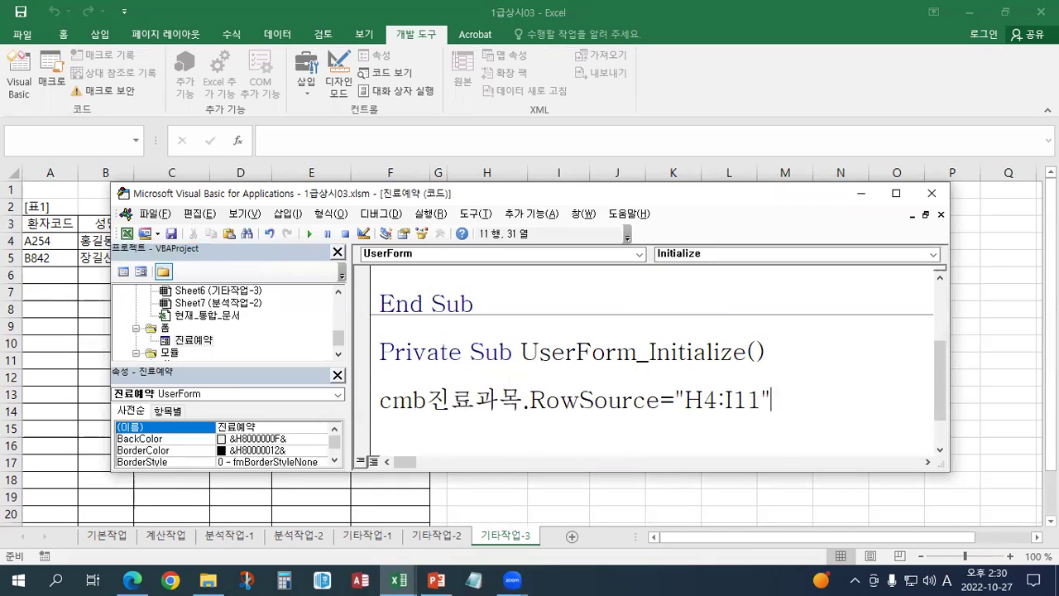
key(Return)
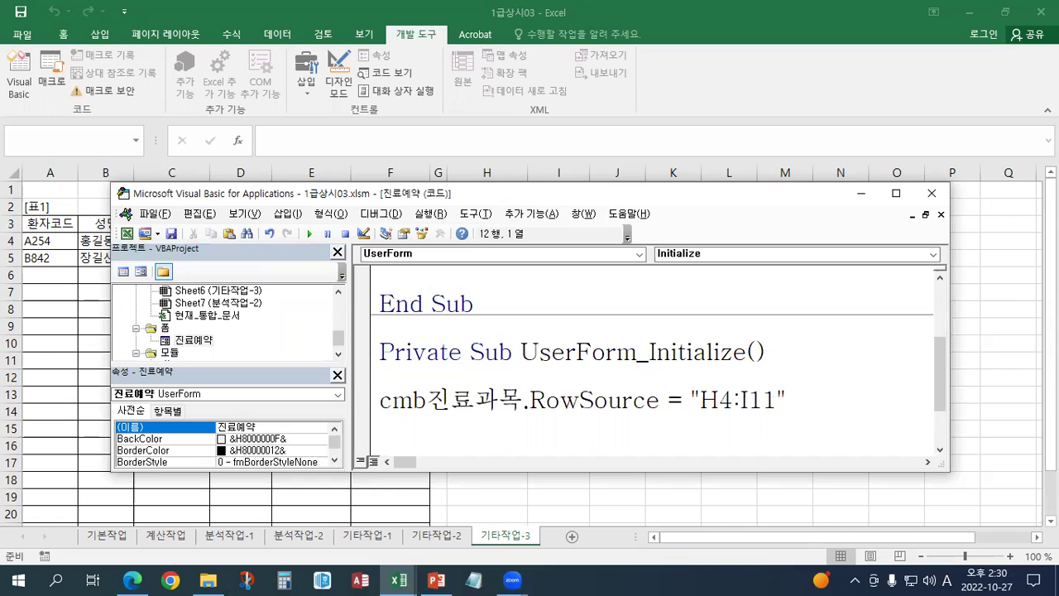
Add the line txt진료일 = Date below the RowSource statement to fill in the current date
key(Hangul)
text(스틴)
key(BackSpace)
key(BackSpace)
key(BackSpace)
key(BackSpace)
key(BackSpace)
key(Hangul)
text(txt진료일=)
key(Hangul)
text(date)
key(Return)
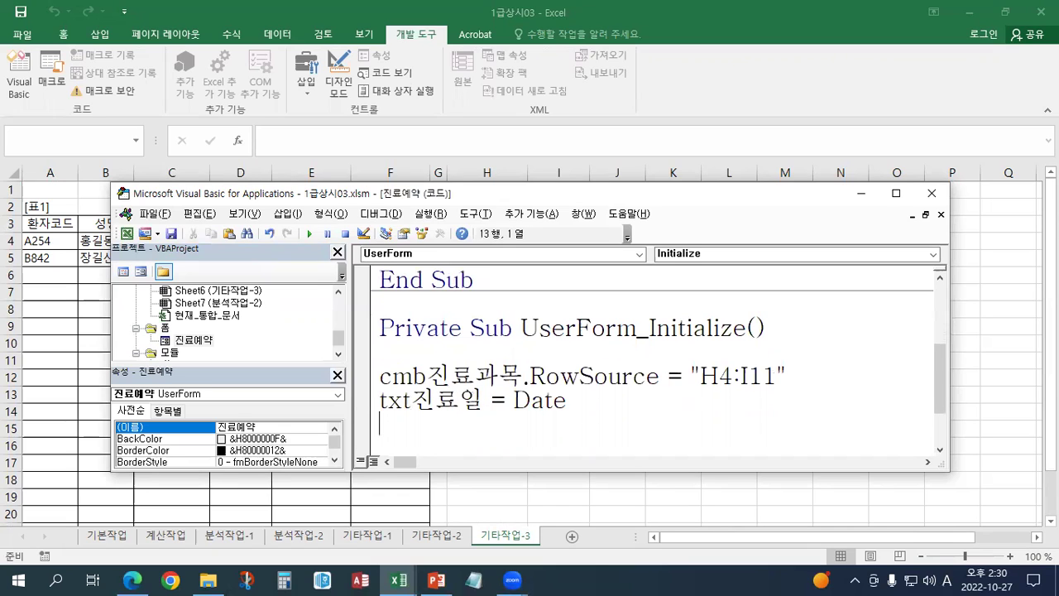
Add the line txt진료시간 = Time below the date statement to fill in the current time
key(Hangul)
text(스트ㅅ)
key(BackSpace)
key(BackSpace)
key(BackSpace)
key(Hangul)
text(txt)
key(Hangul)
text(진료식)
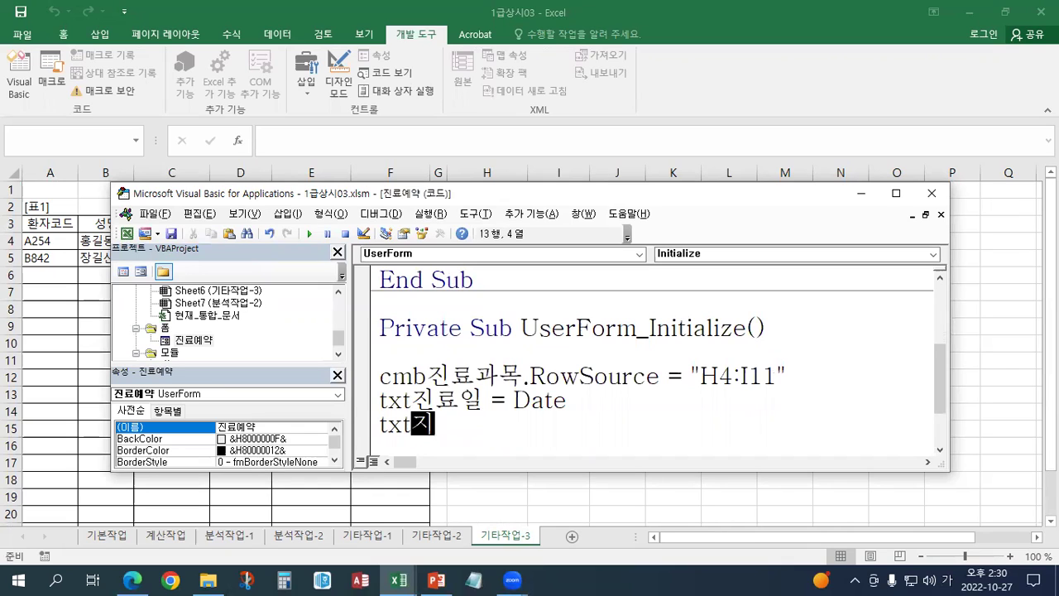
text(ㅏ)
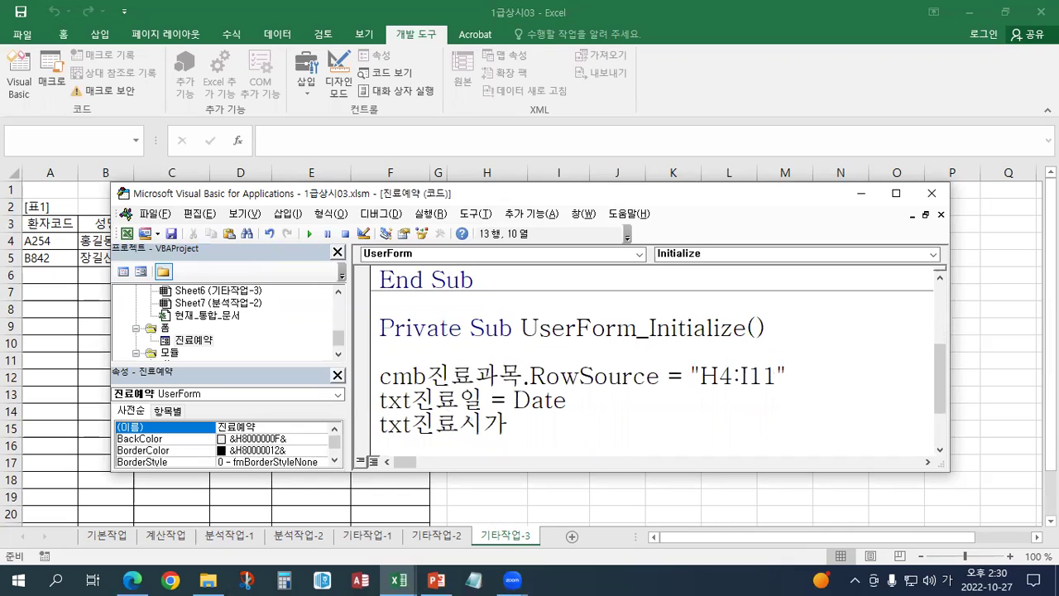
text(ㄴ)
text(=ㅌ)
key(Hangul)
text(time)
key(Return)
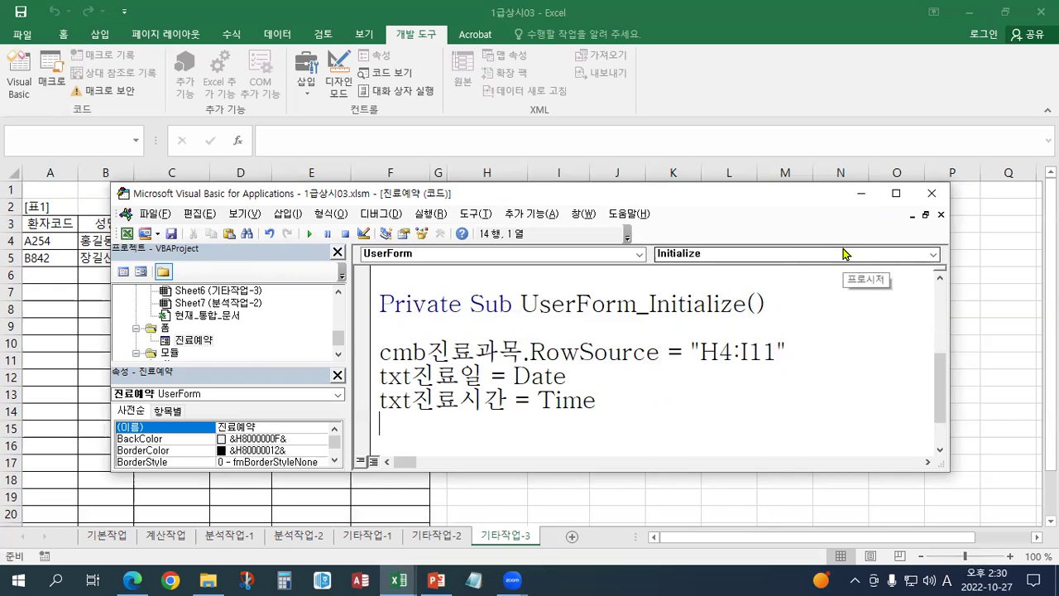
Leave the code editor, run the 예약 button to check the booking form's initial values, and close the form
click(932, 201)
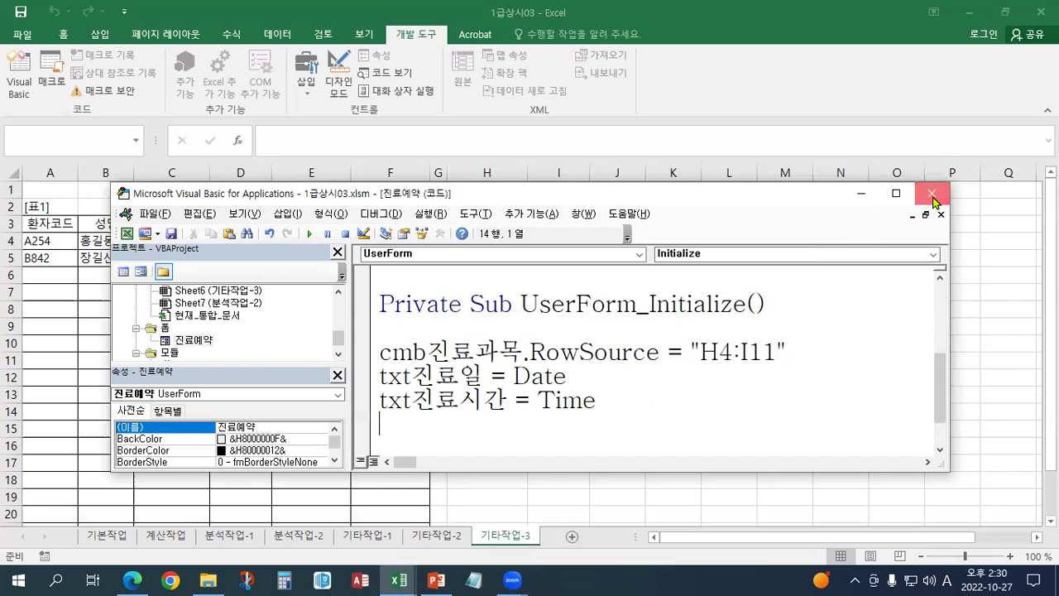
click(390, 200)
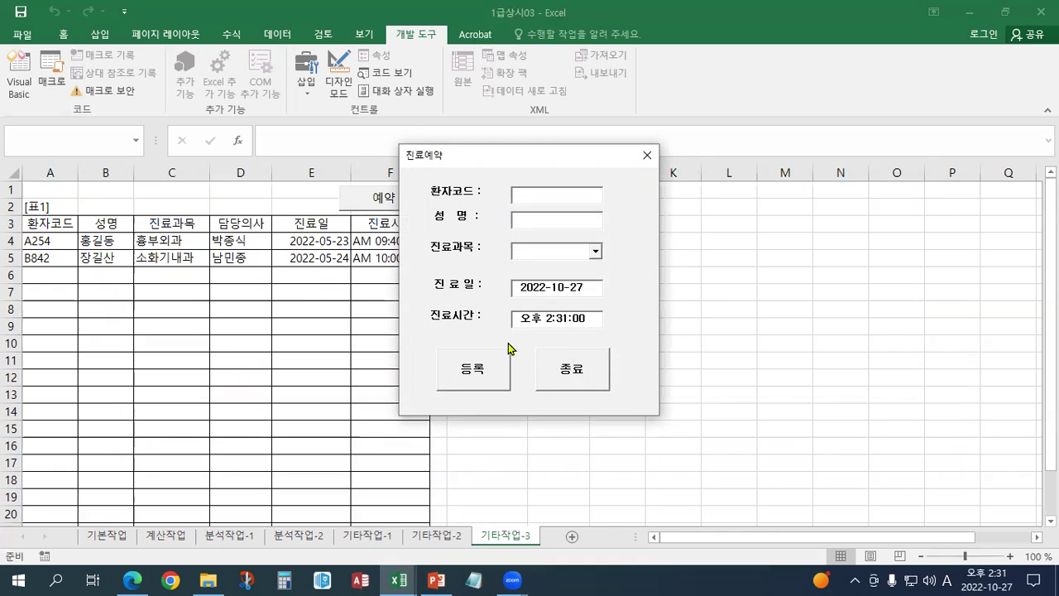
click(645, 158)
Return to the form's code and insert the function opening Format( before Time in the txt진료시간 statement
click(22, 89)
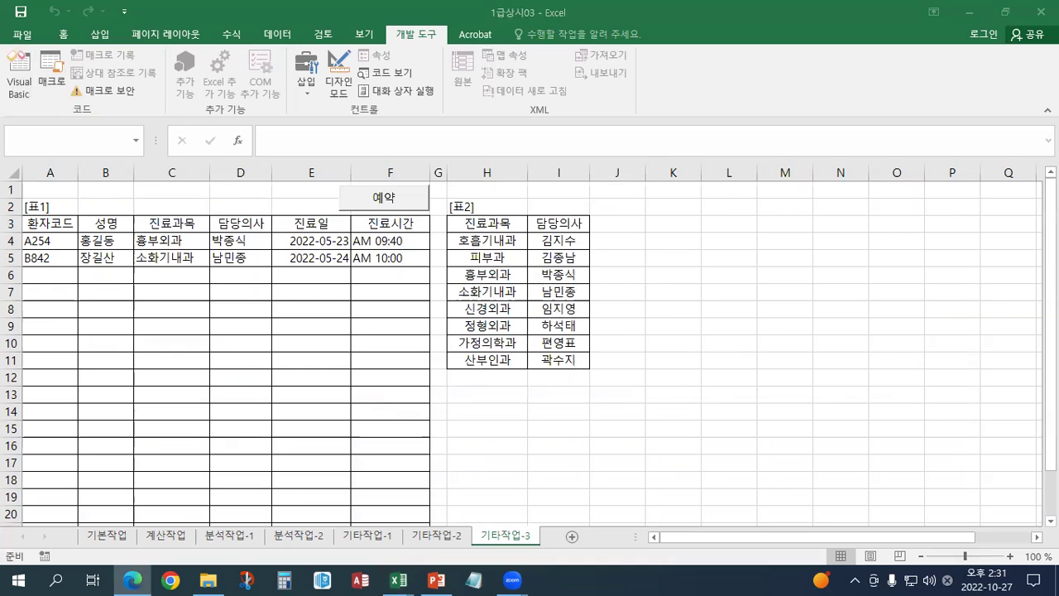
click(22, 96)
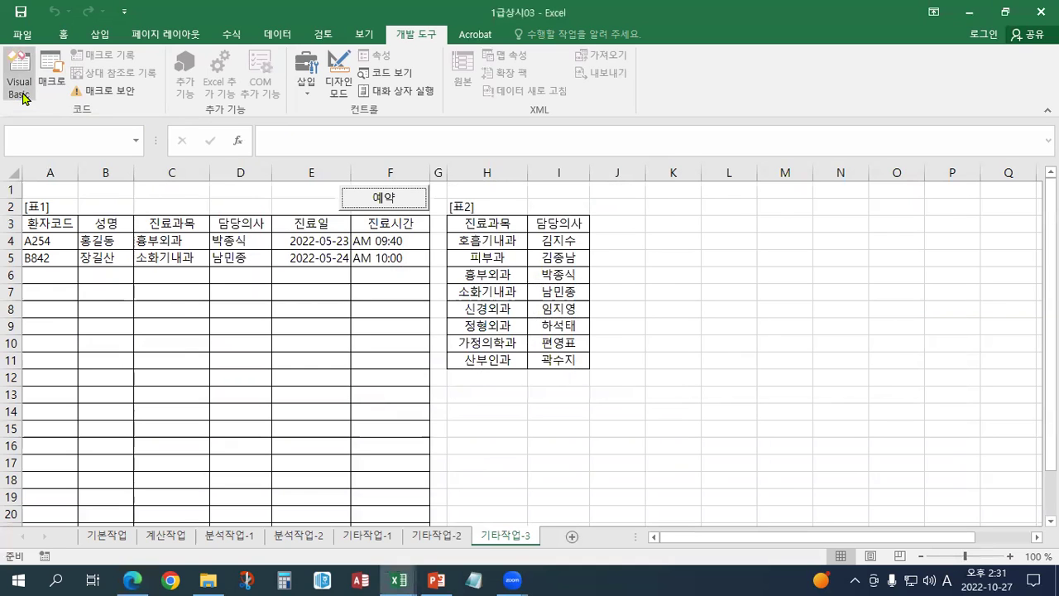
click(537, 400)
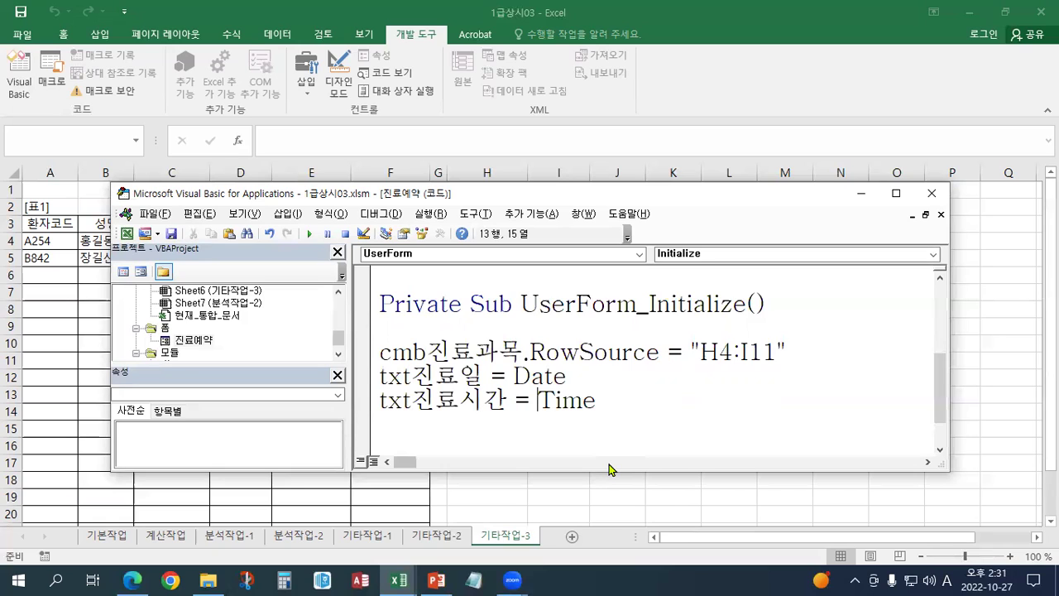
text(fom)
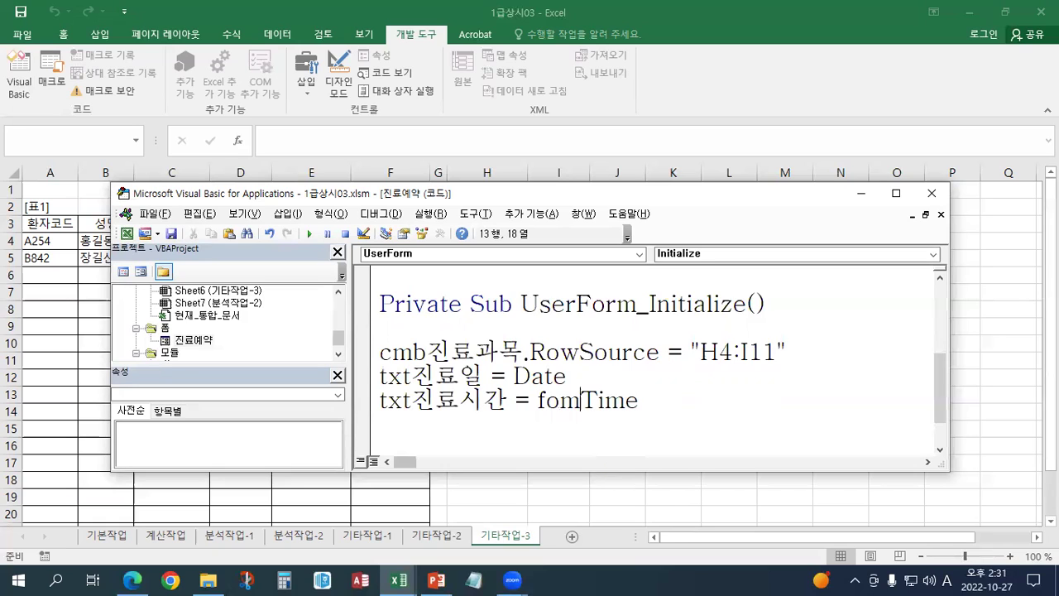
text(r)
key(BackSpace)
key(BackSpace)
text(rmt)
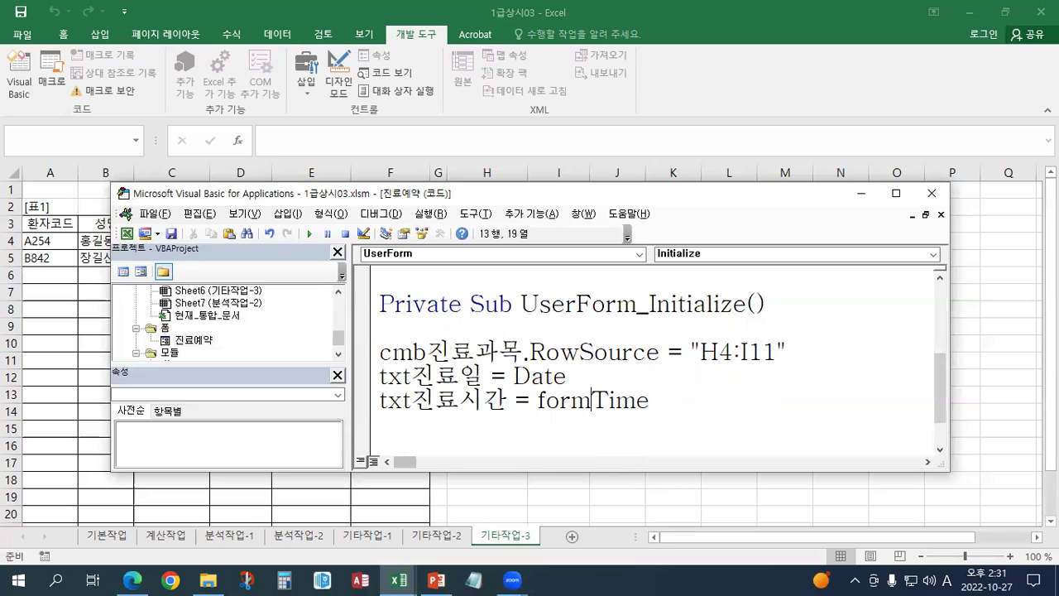
text(\a)
key(BackSpace)
key(BackSpace)
text(at()
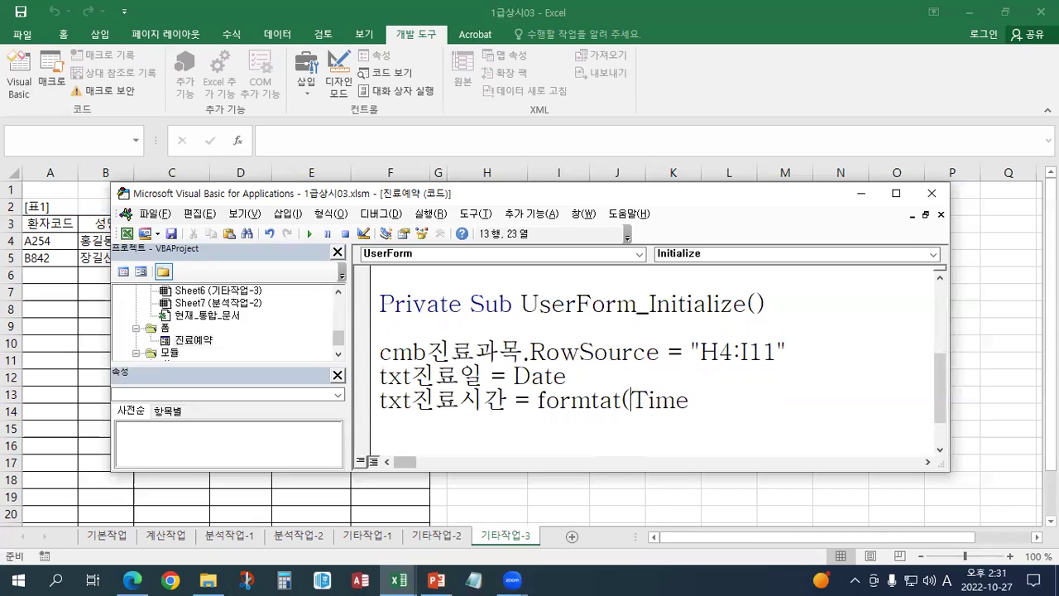
click(595, 401)
key(BackSpace)
click(713, 405)
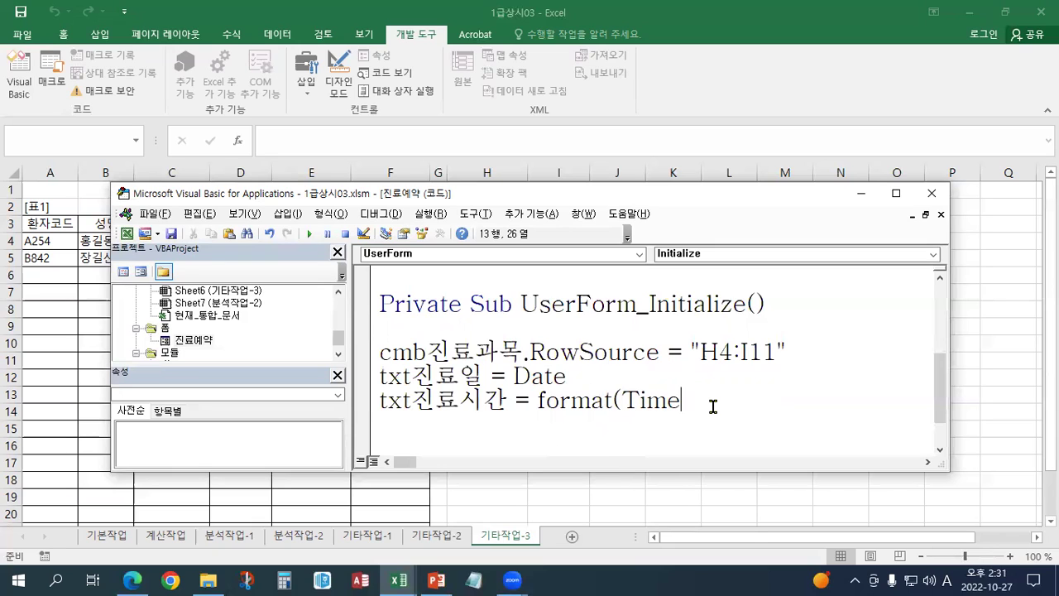
Complete the Format function on the txt진료시간 line with the format string "AM/PM hh:mm" and a closing parenthesis
text(,")
key(Hangul)
text(ㅁ)
key(BackSpace)
key(Hangul)
text(AM?)
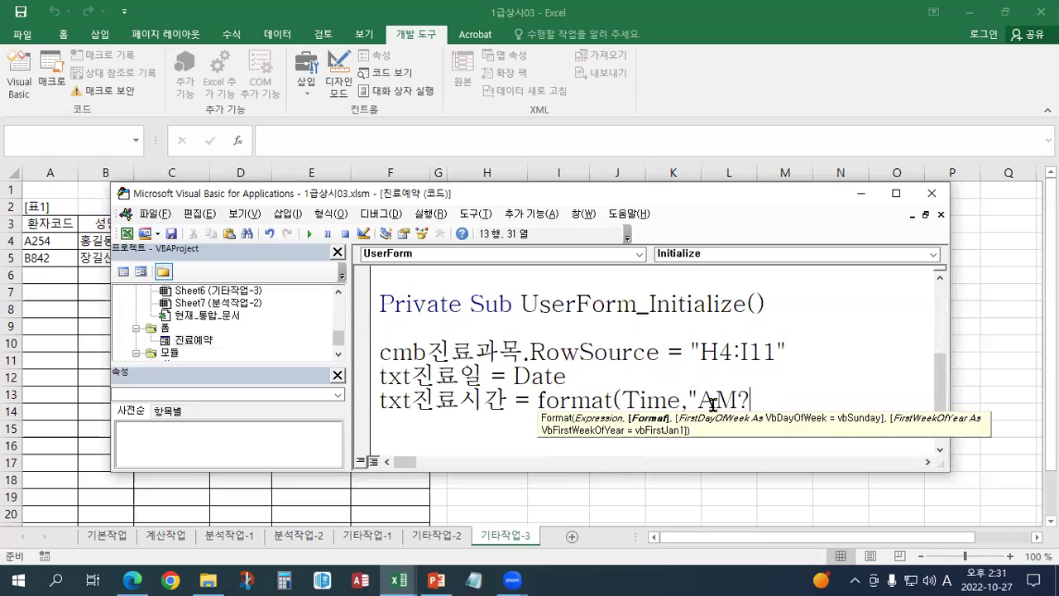
key(BackSpace)
text(/P)
text(M )
text(ㅗㅗ)
key(BackSpace)
key(BackSpace)
text(ㅗㅗ)
key(BackSpace)
key(BackSpace)
key(Hangul)
text(hh:mm"))
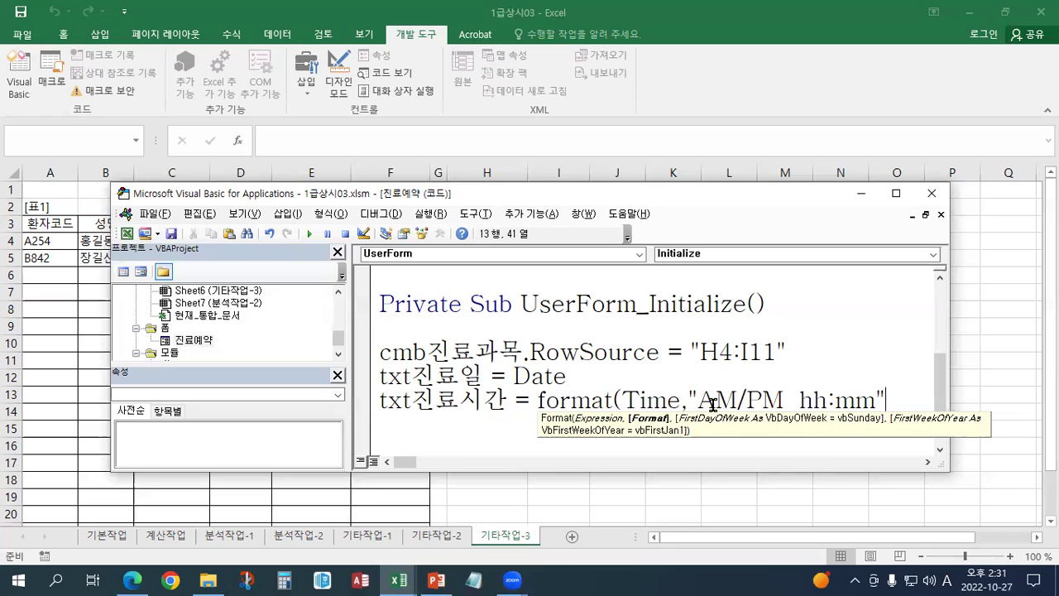
key(Down)
key(Down)
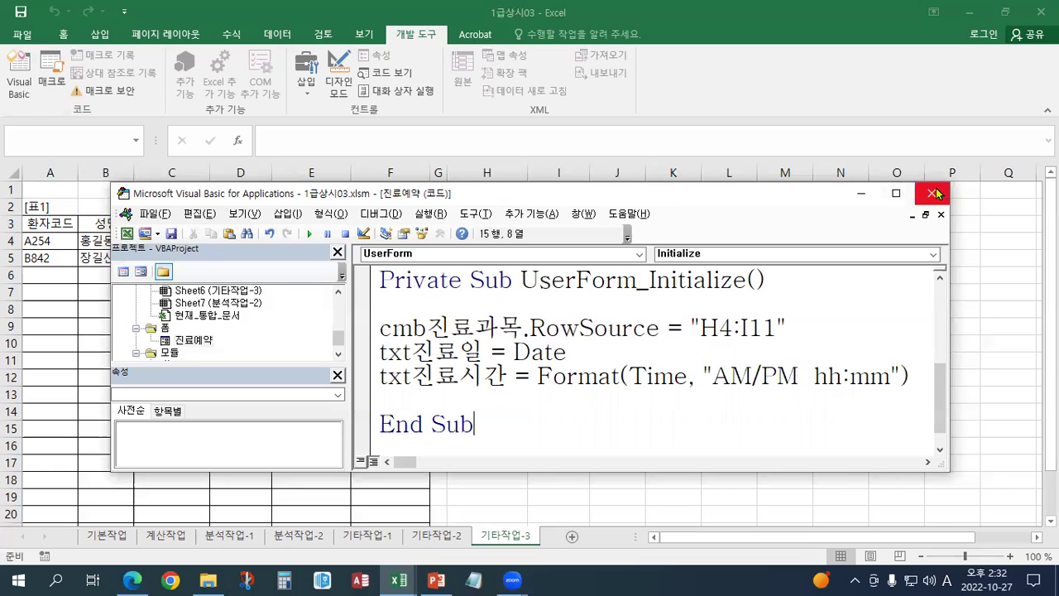
Leave the code editor, reopen the booking form from the sheet to check the time format, and close it
click(933, 194)
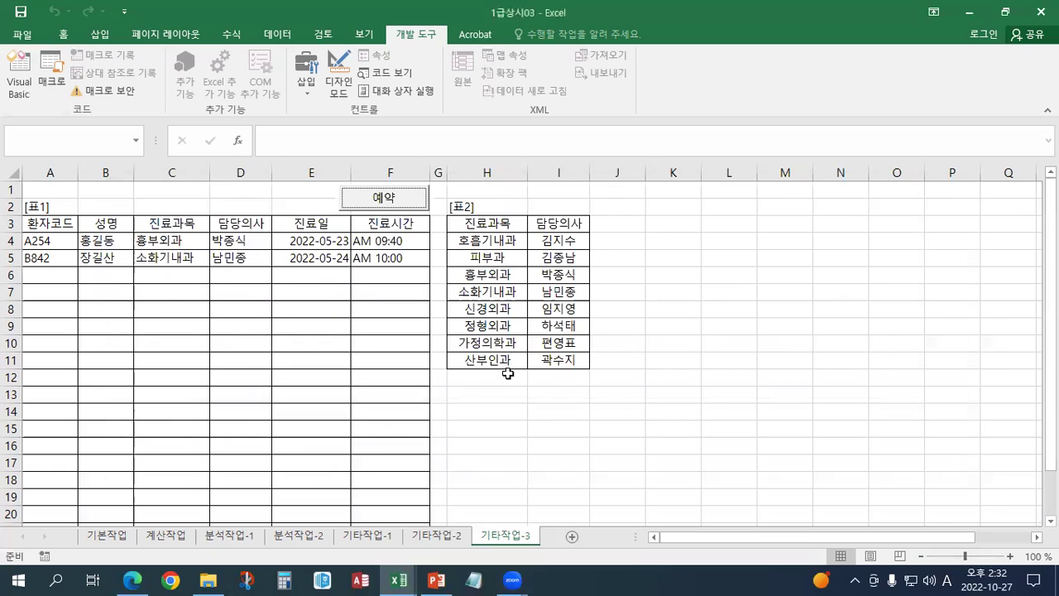
click(374, 204)
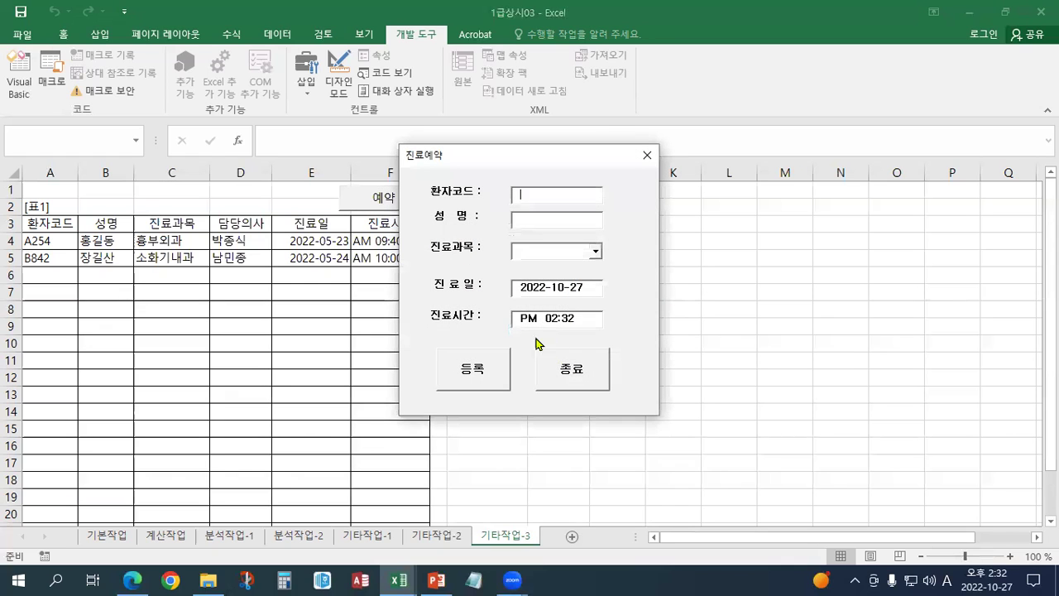
click(648, 156)
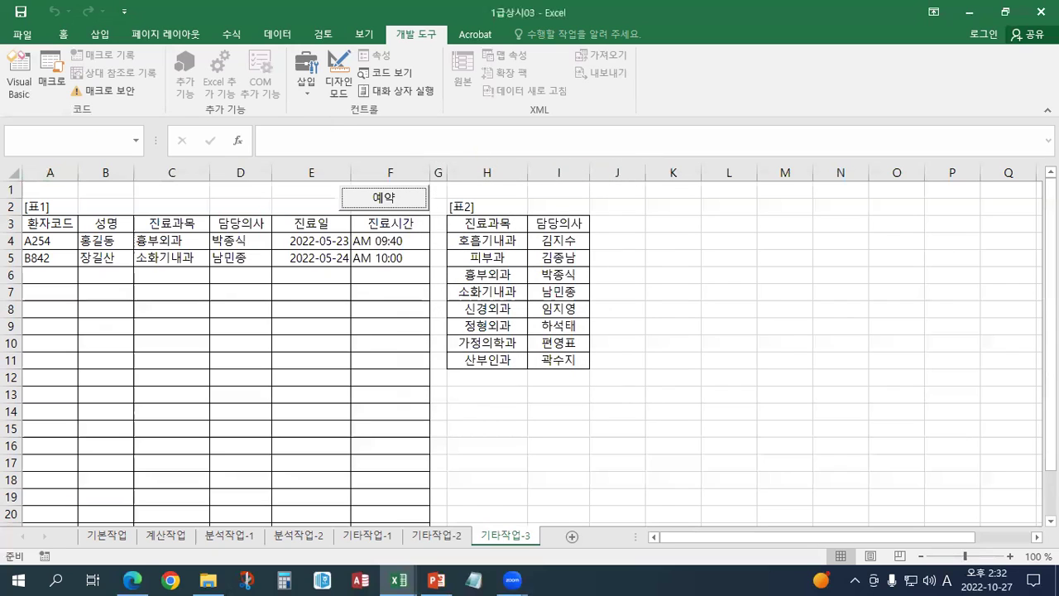
Return to the Visual Basic editor and open the code of Sheet6 (기타작업-3)
click(133, 580)
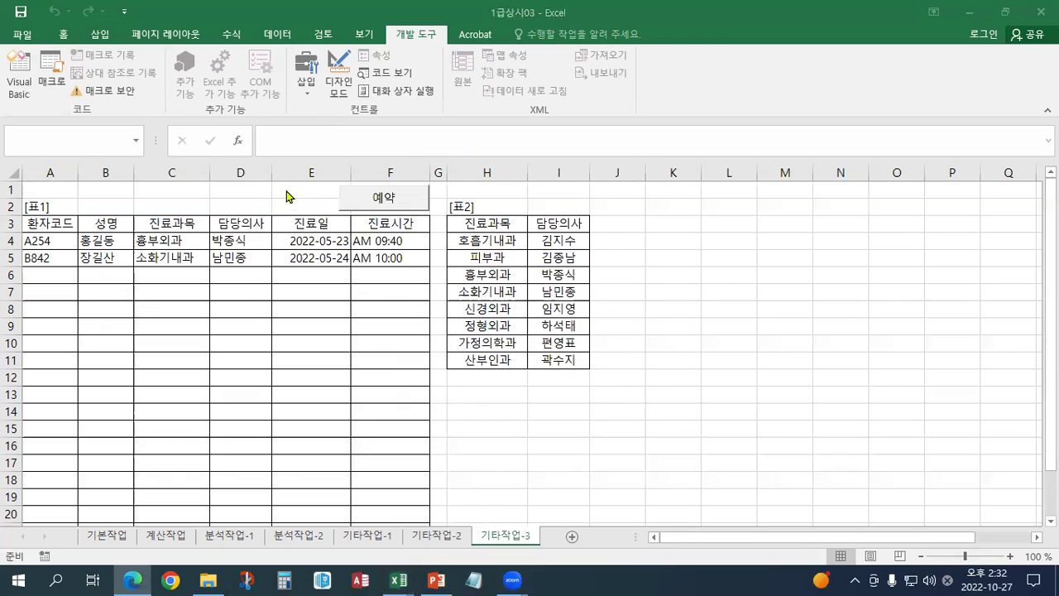
click(19, 92)
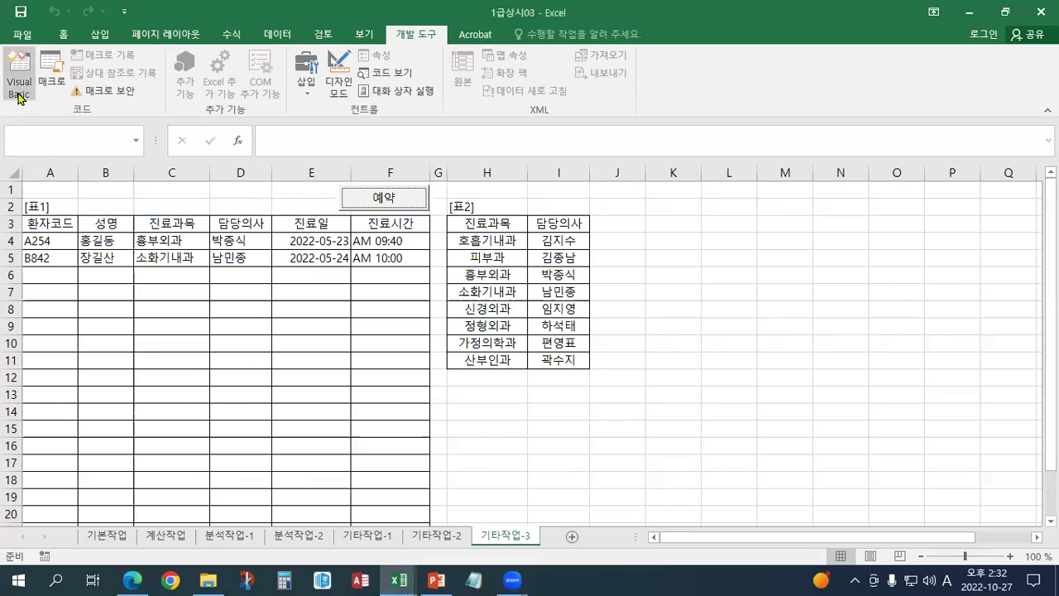
click(18, 92)
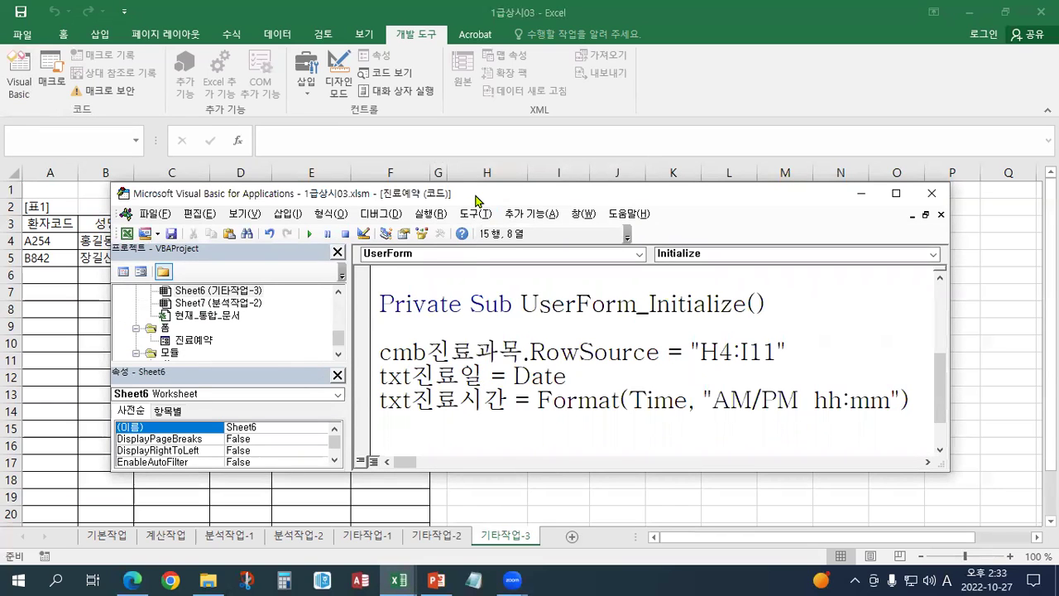
double_click(238, 291)
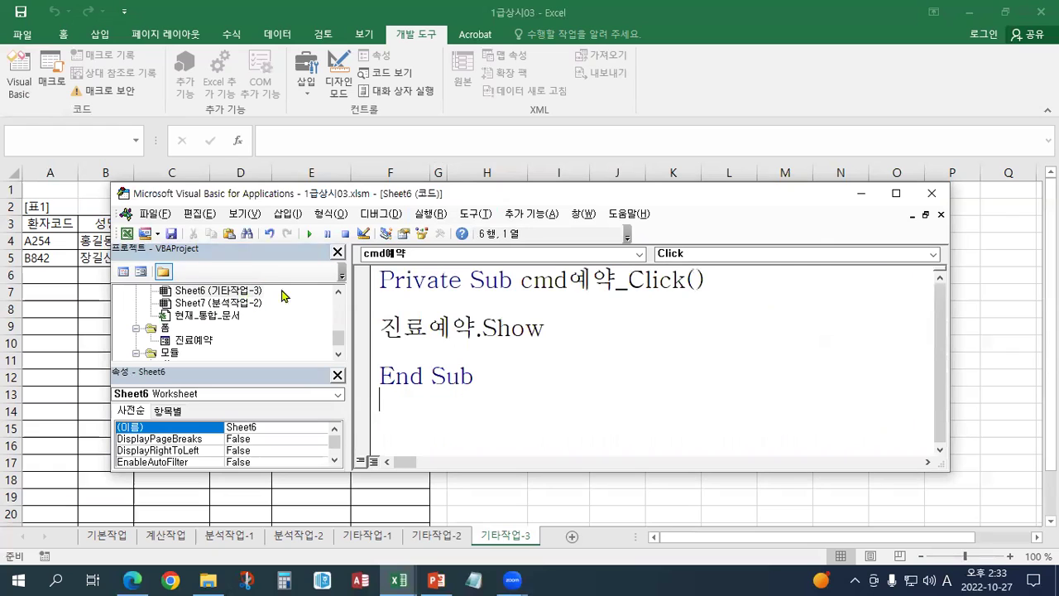
Create a Change event procedure for the Worksheet object in the Sheet6 code
click(639, 254)
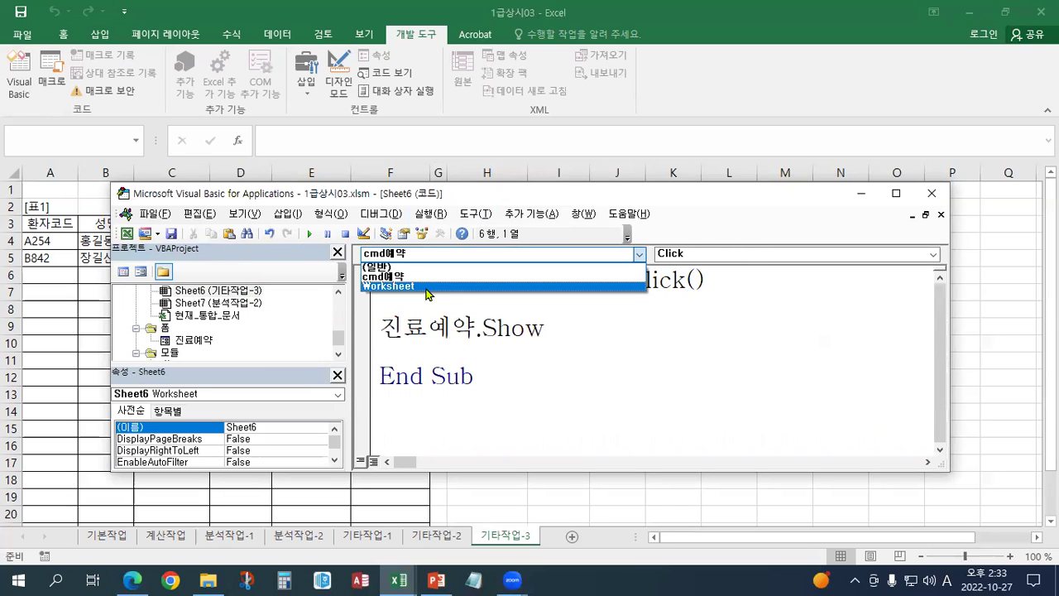
click(425, 287)
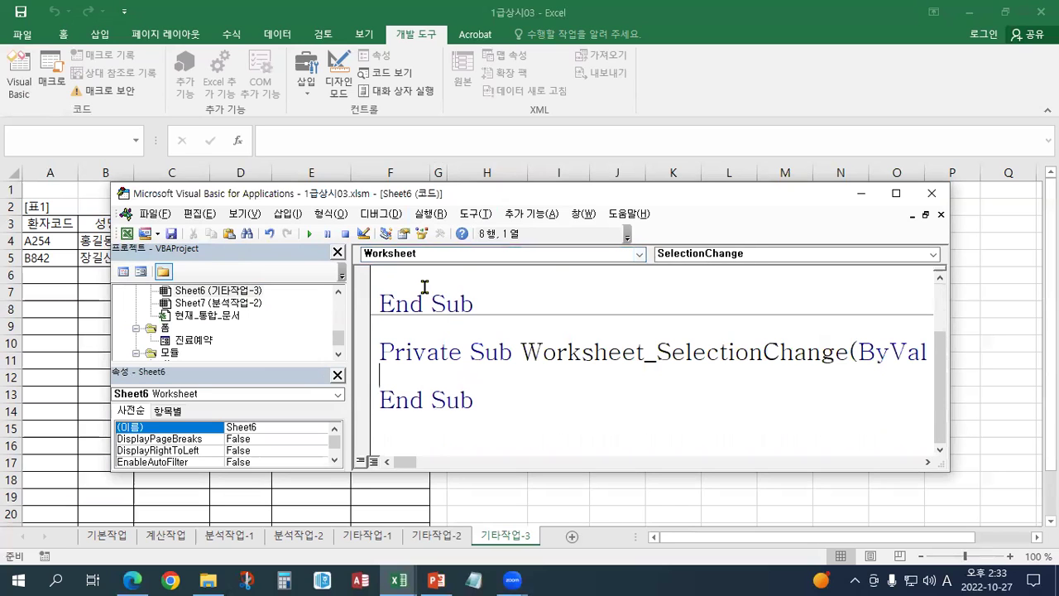
click(687, 257)
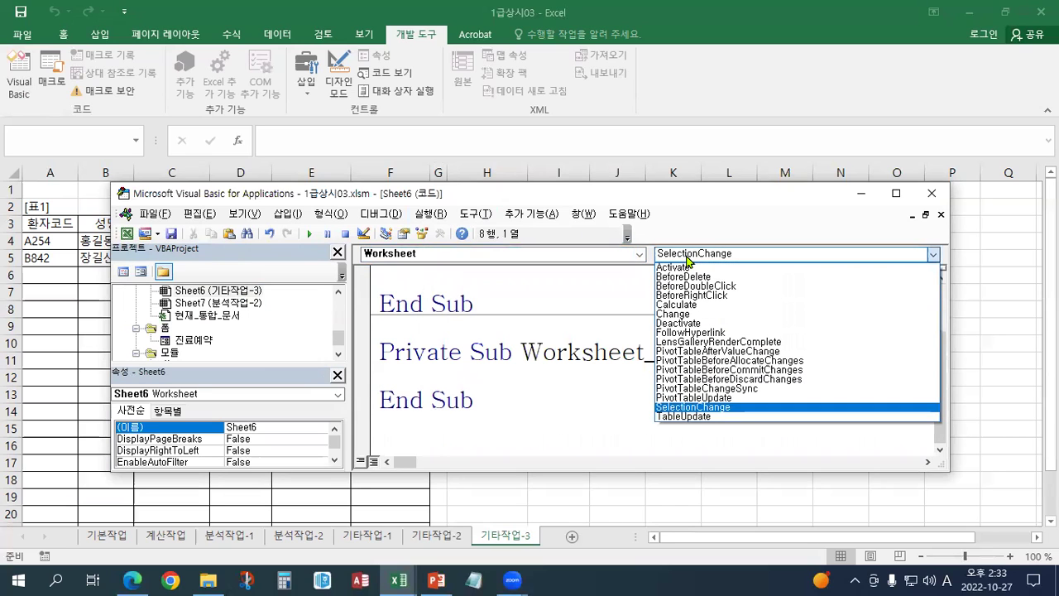
click(681, 319)
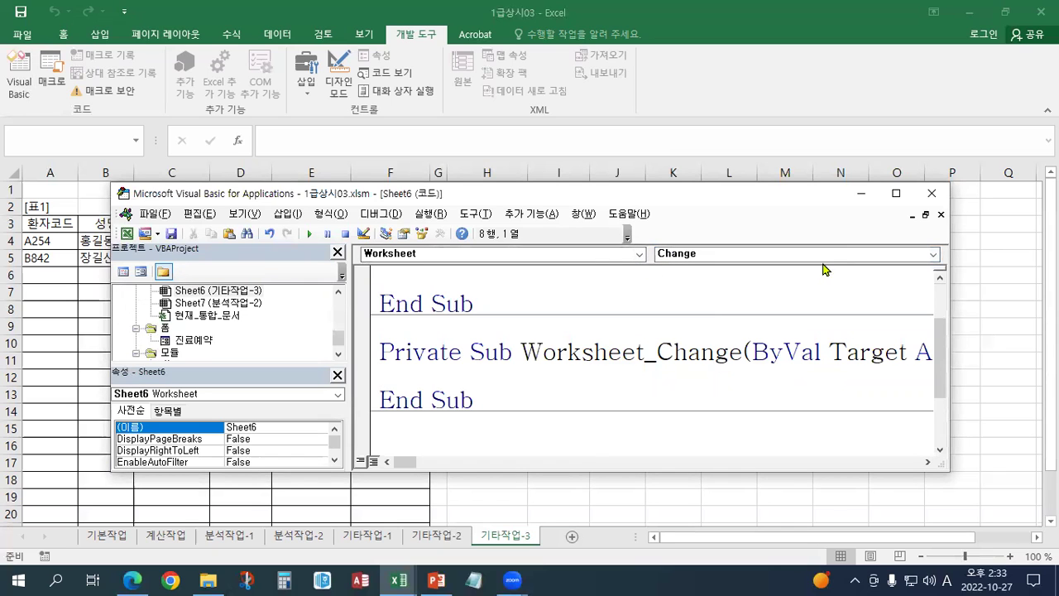
Enlarge the code editor and add Target.Font.Name = "궁서체" to the Worksheet_Change procedure
click(896, 195)
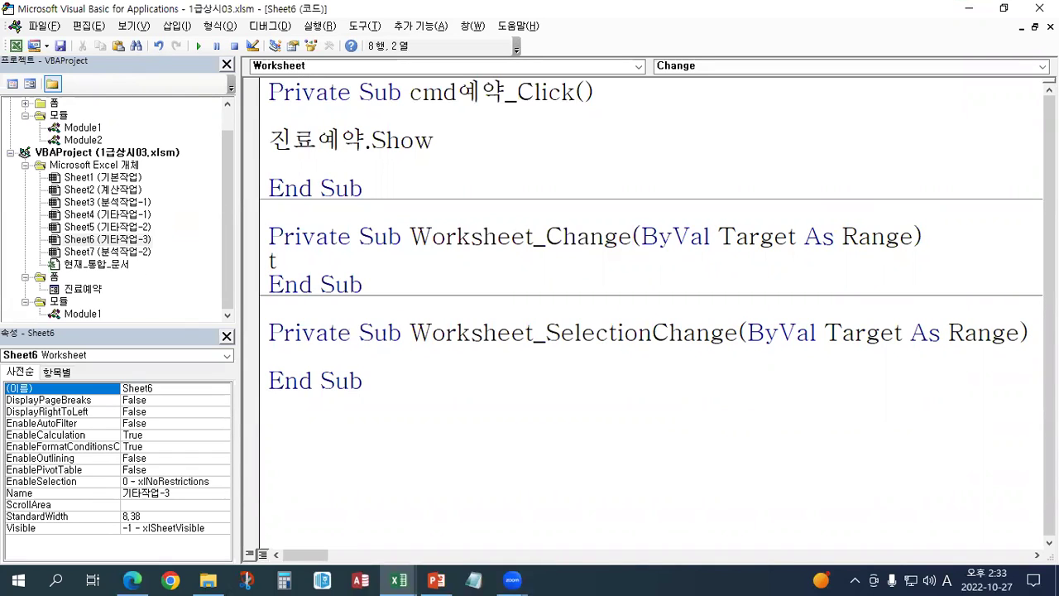
key(Return)
key(Hangul)
text(시)
key(BackSpace)
key(Hangul)
text(target.)
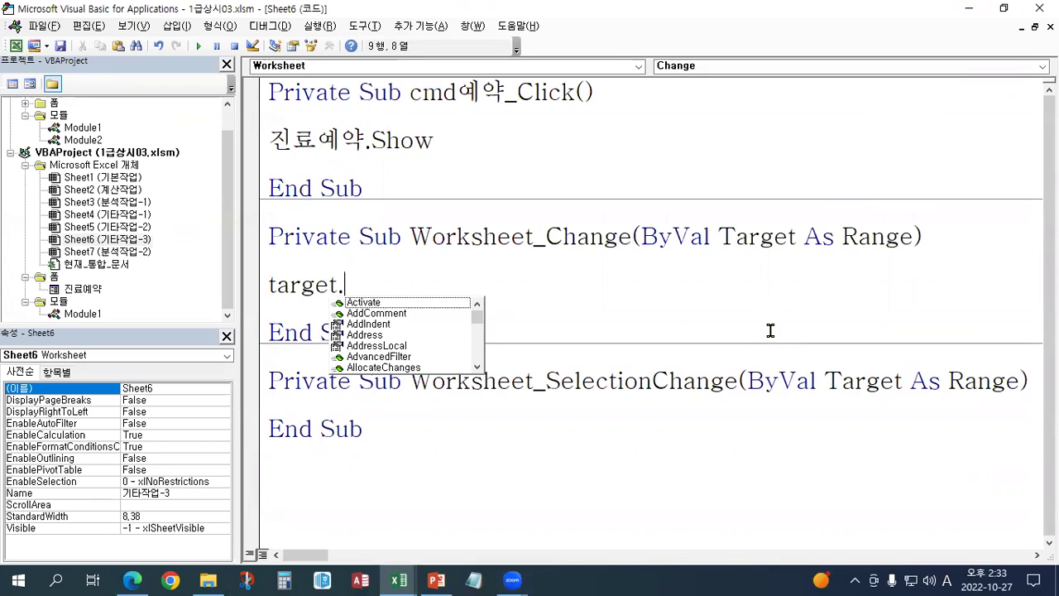
text(Font.)
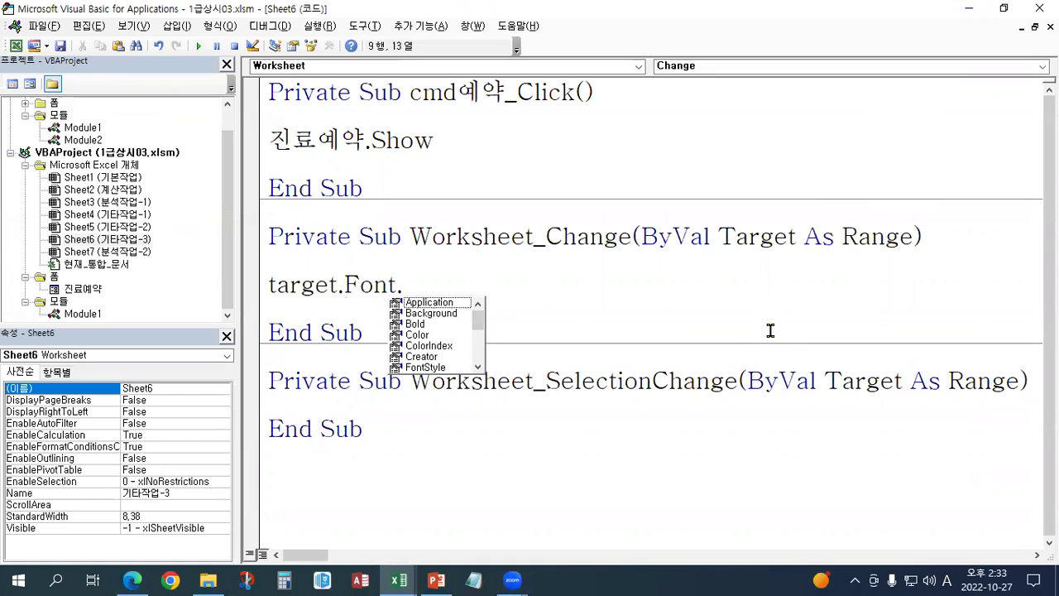
text(nam)
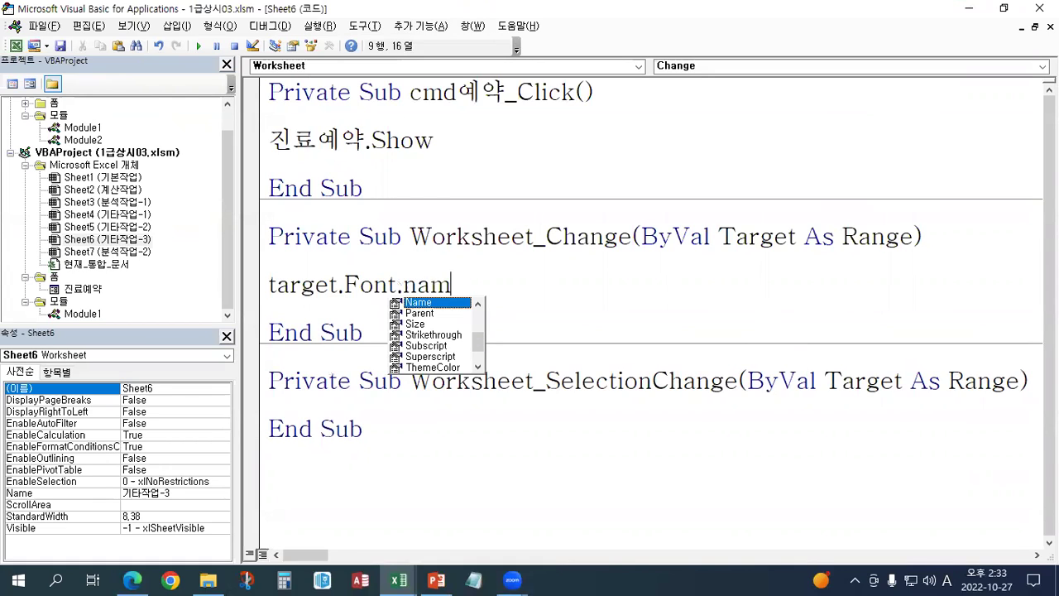
text(e="궁서체")
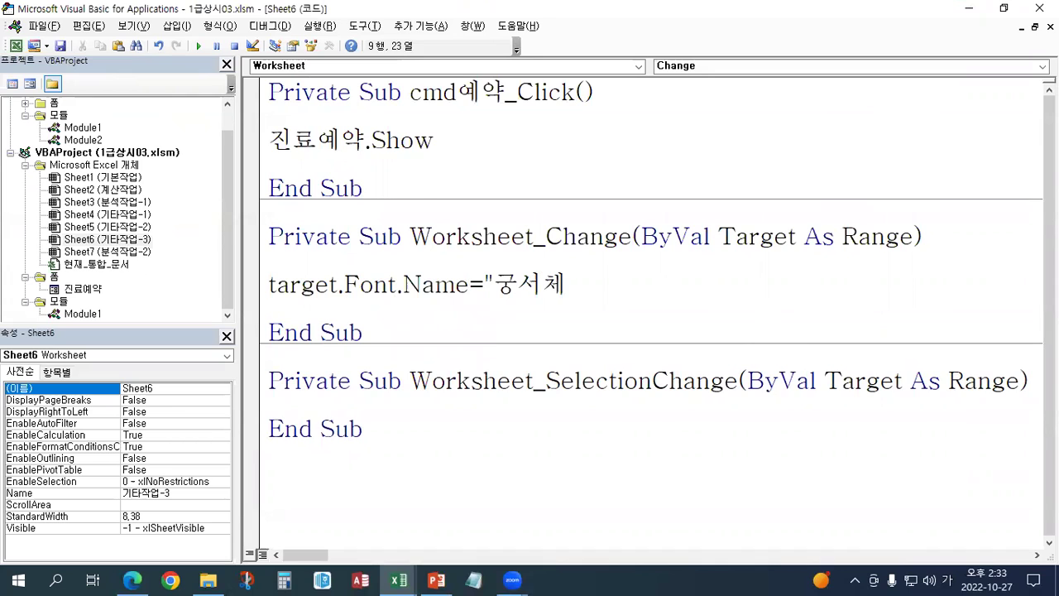
key(Return)
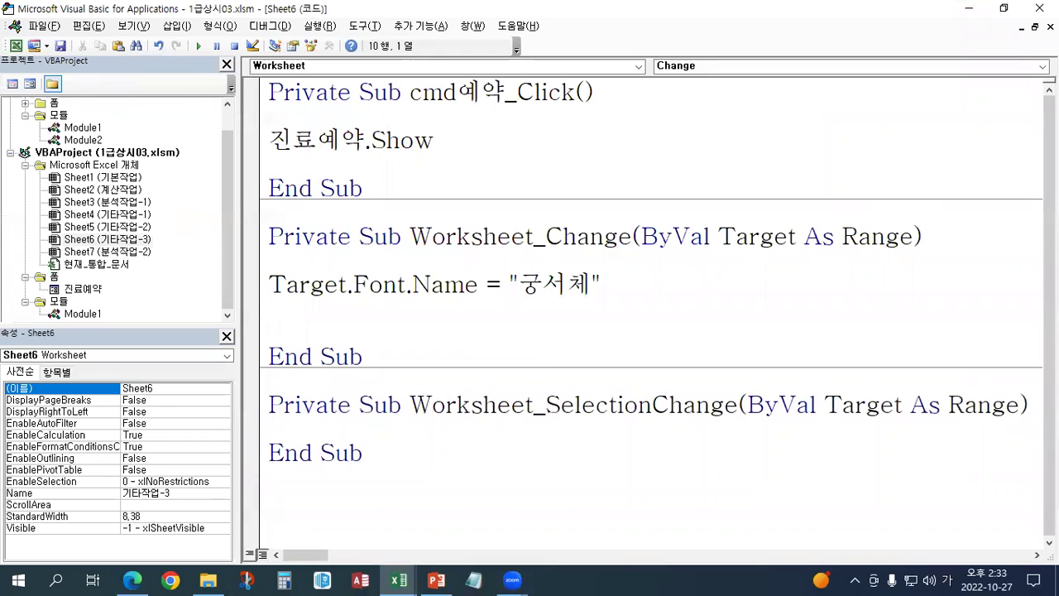
Add the line Target.Font.Size = 12 below the font name line in the Worksheet_Change procedure
text(시)
key(BackSpace)
key(Hangul)
text(target.font.)
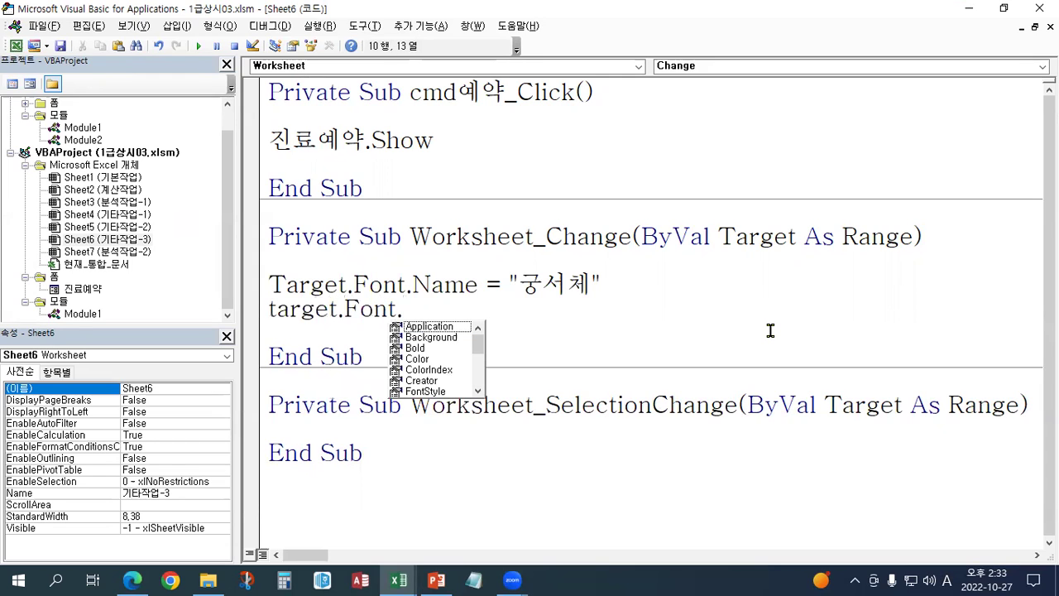
text(sized)
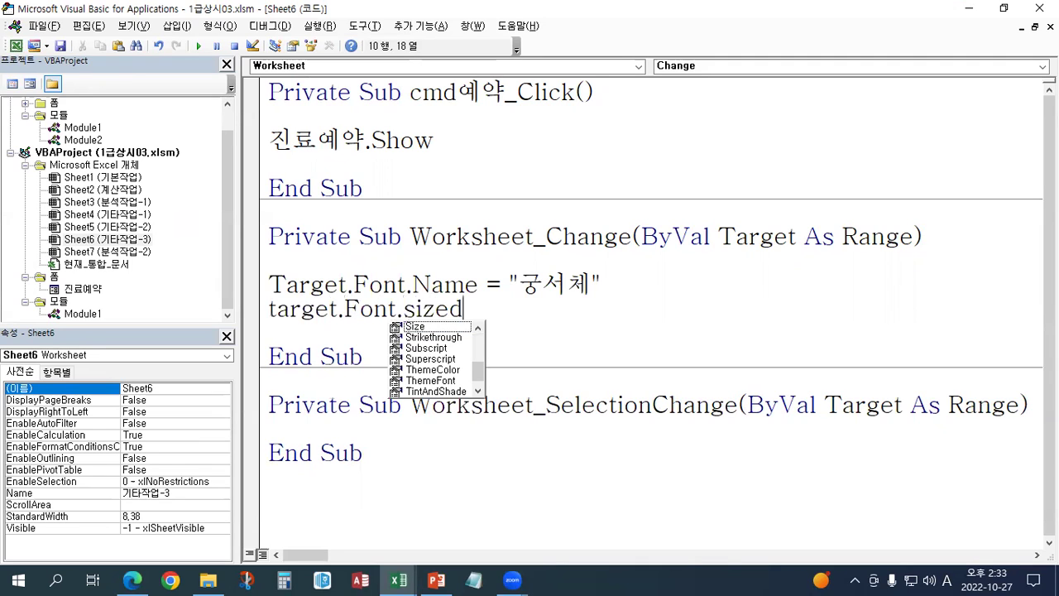
key(BackSpace)
text(=12)
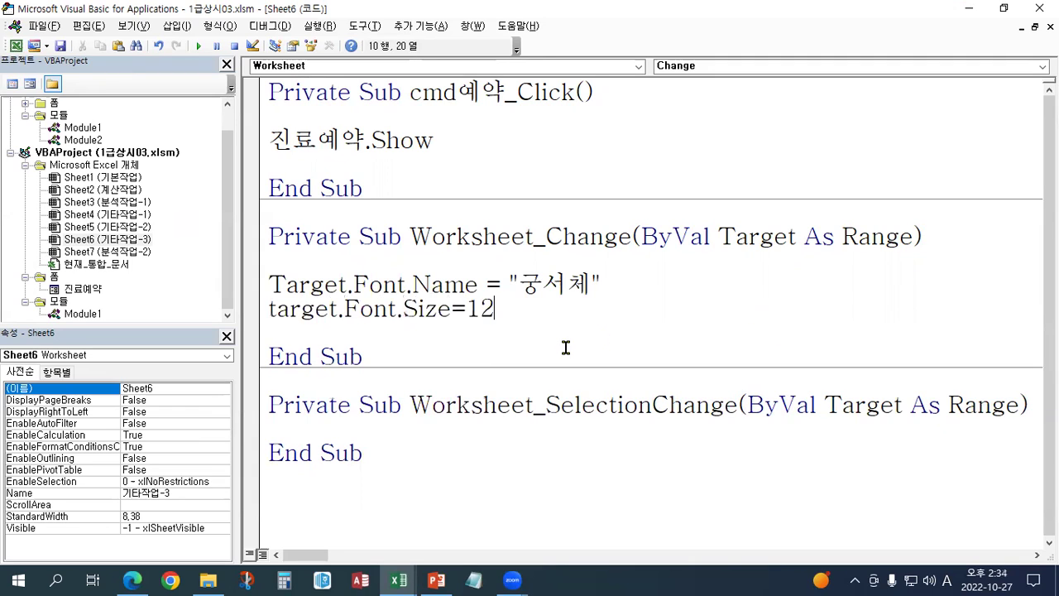
click(425, 364)
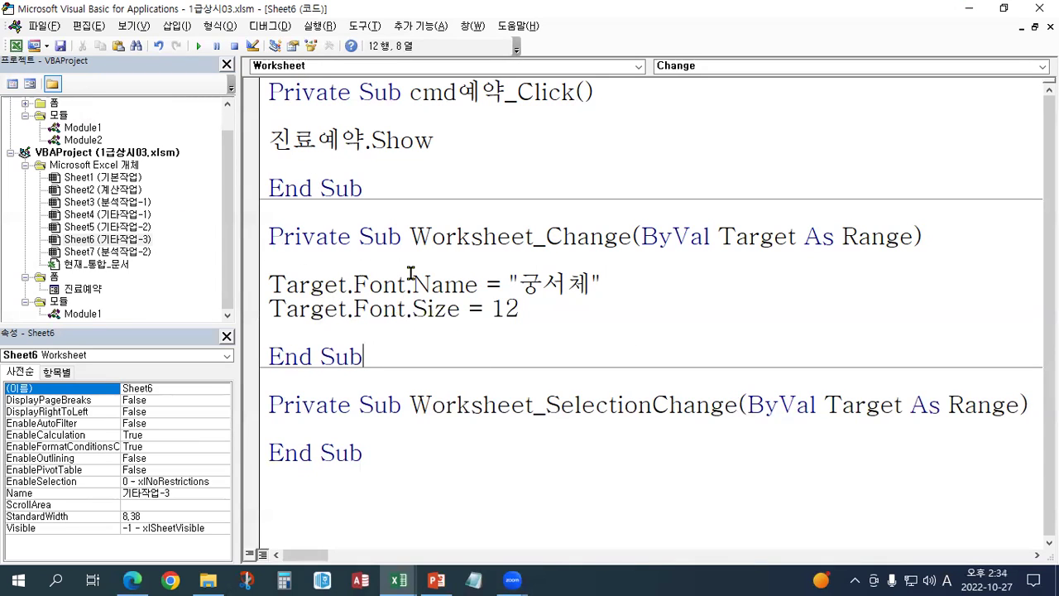
click(296, 257)
click(306, 340)
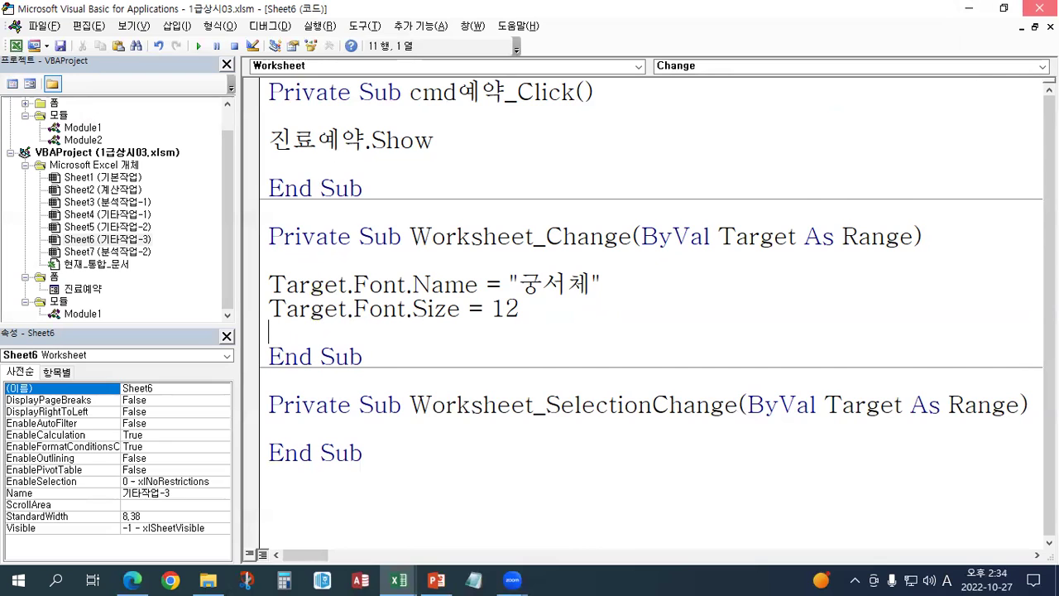
Close the code editor, open and close the booking form from the sheet, and shrink the workbook window
click(1039, 9)
click(364, 200)
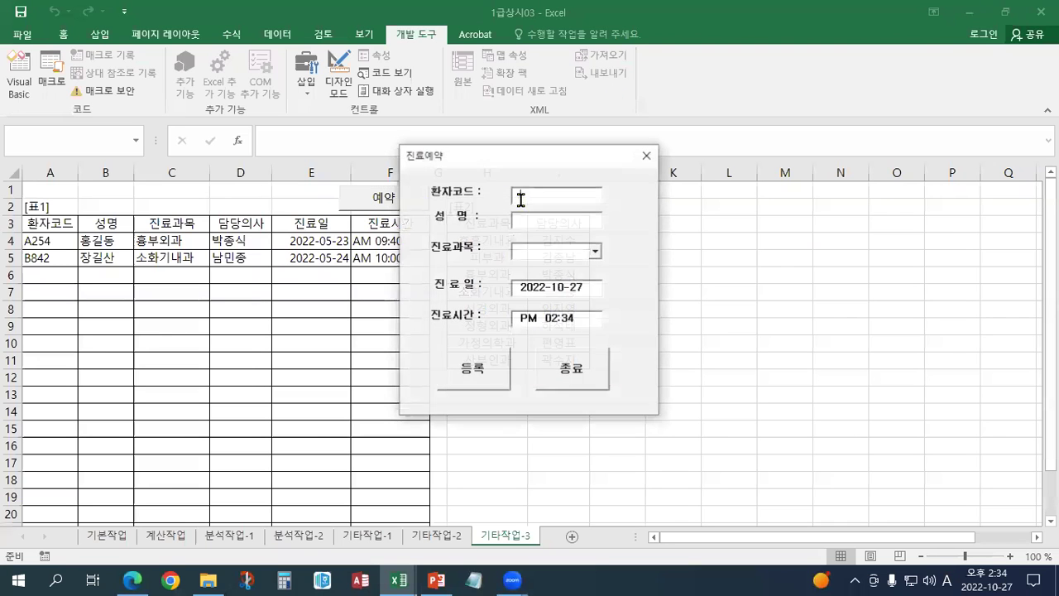
click(577, 370)
click(648, 157)
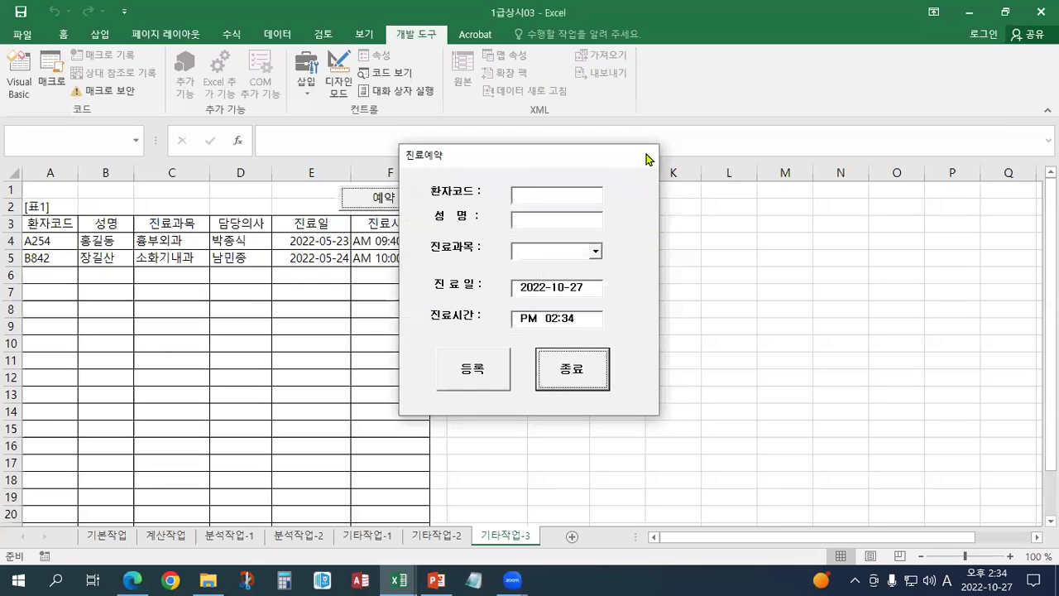
click(1005, 12)
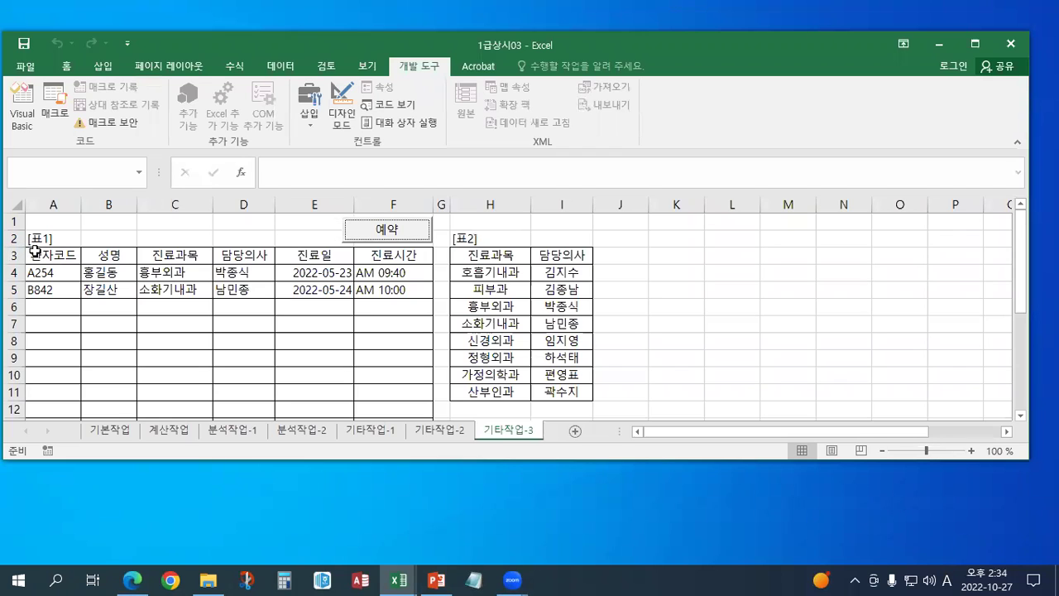
Test the Change event by entering rtrt in B6 and checking that cell's font name and size
click(123, 308)
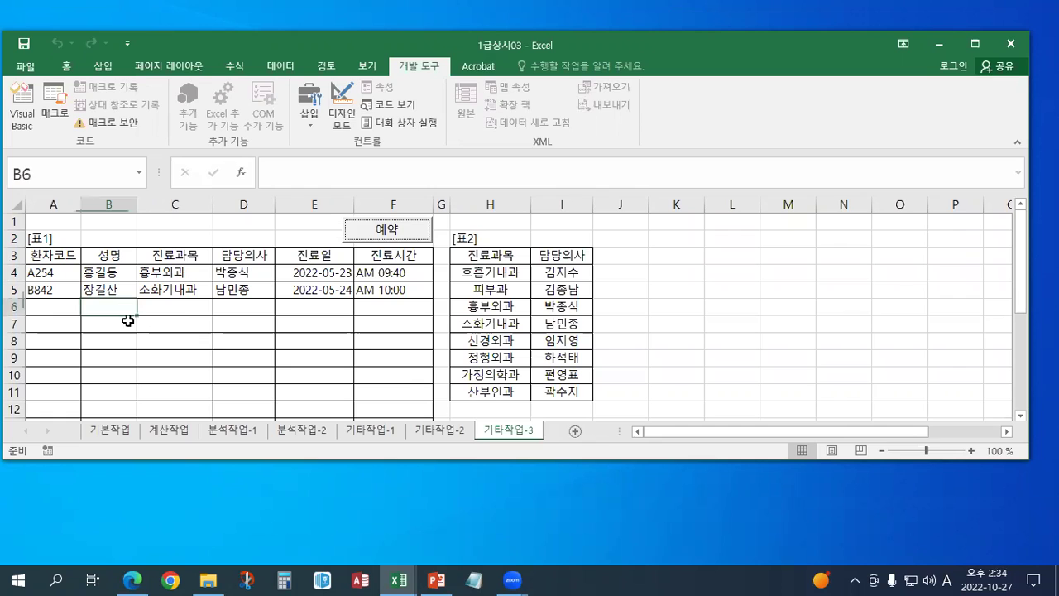
text(rtrt)
key(Return)
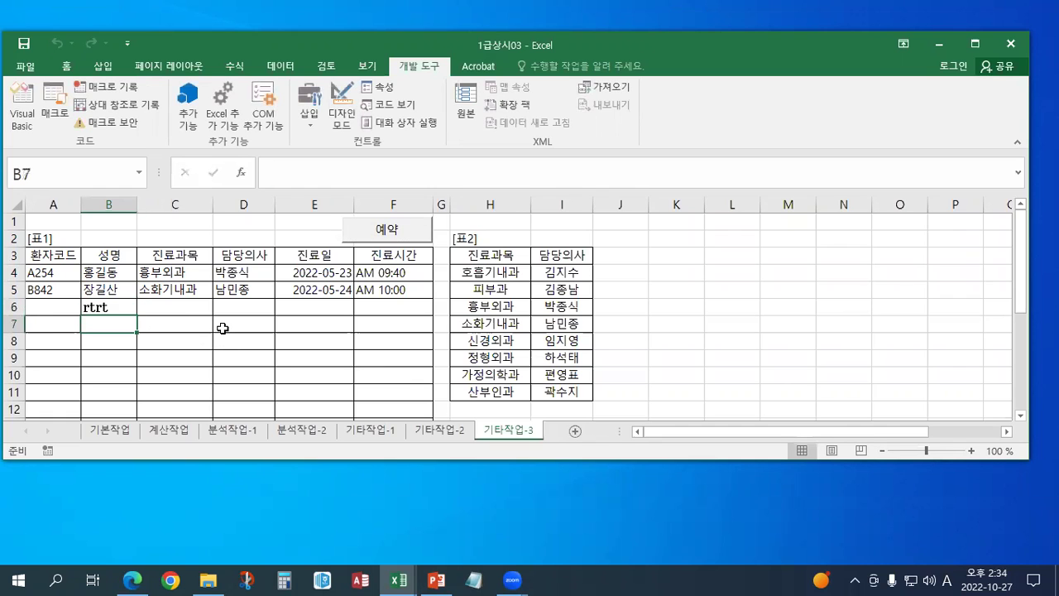
key(Up)
click(66, 67)
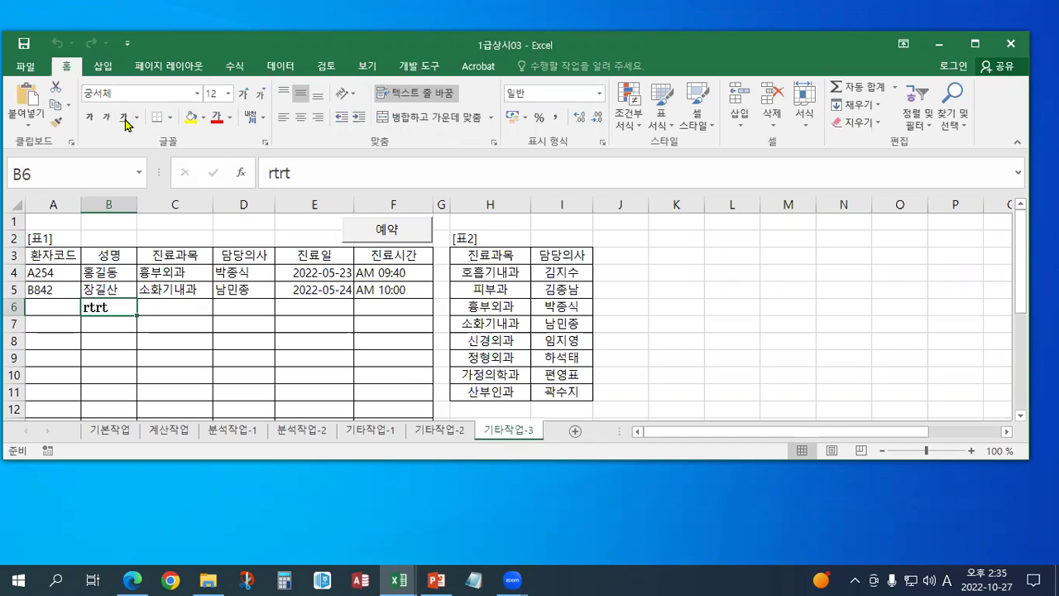
Enter ffdd in C6, check its font settings, and clear the test entries from B6:C6
click(168, 312)
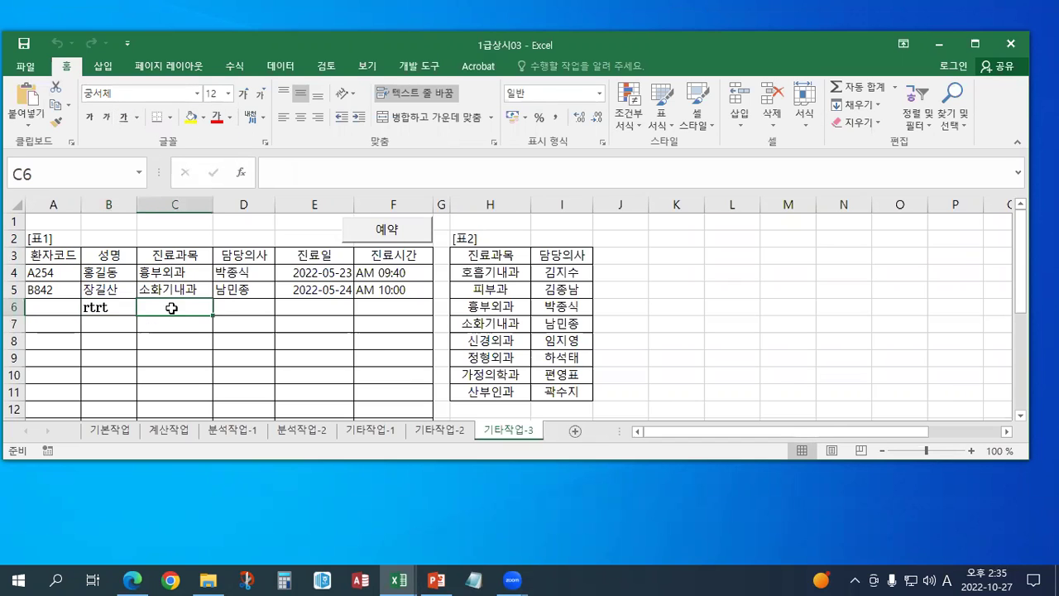
text(ffdd)
key(Return)
click(175, 305)
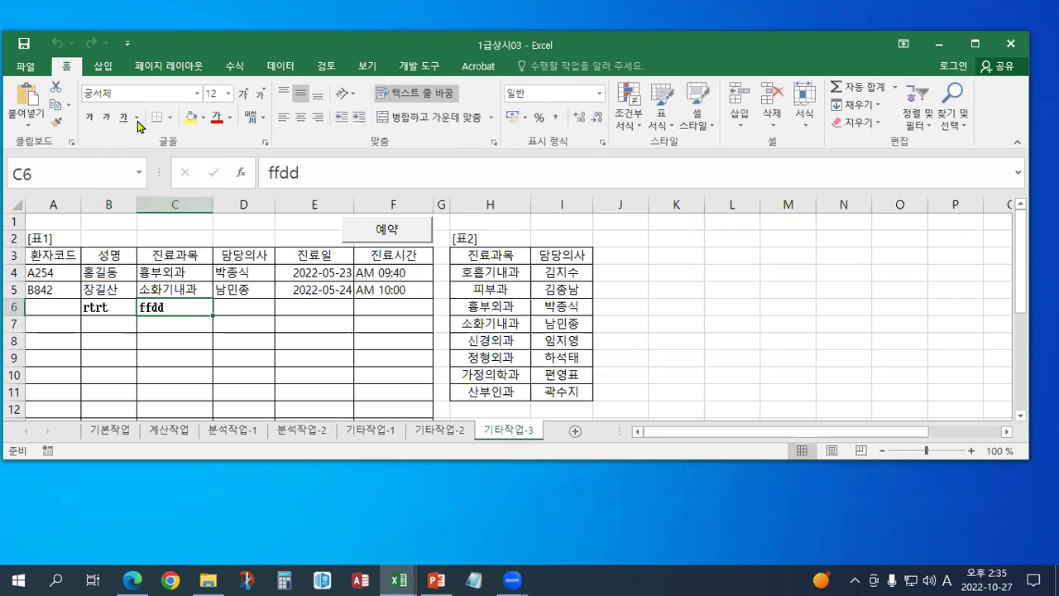
drag(109, 306, 175, 310)
key(Delete)
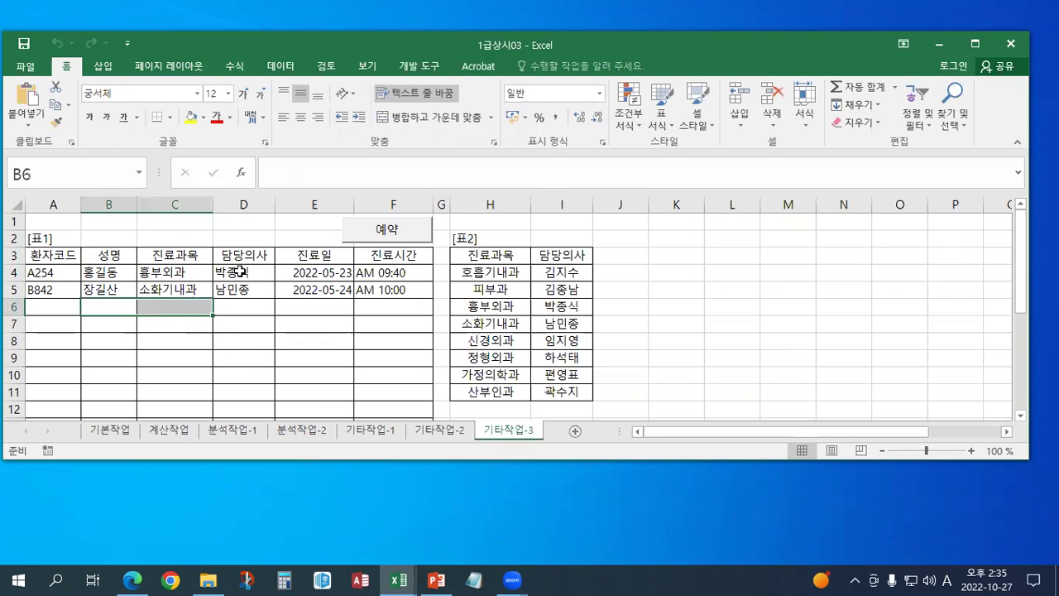